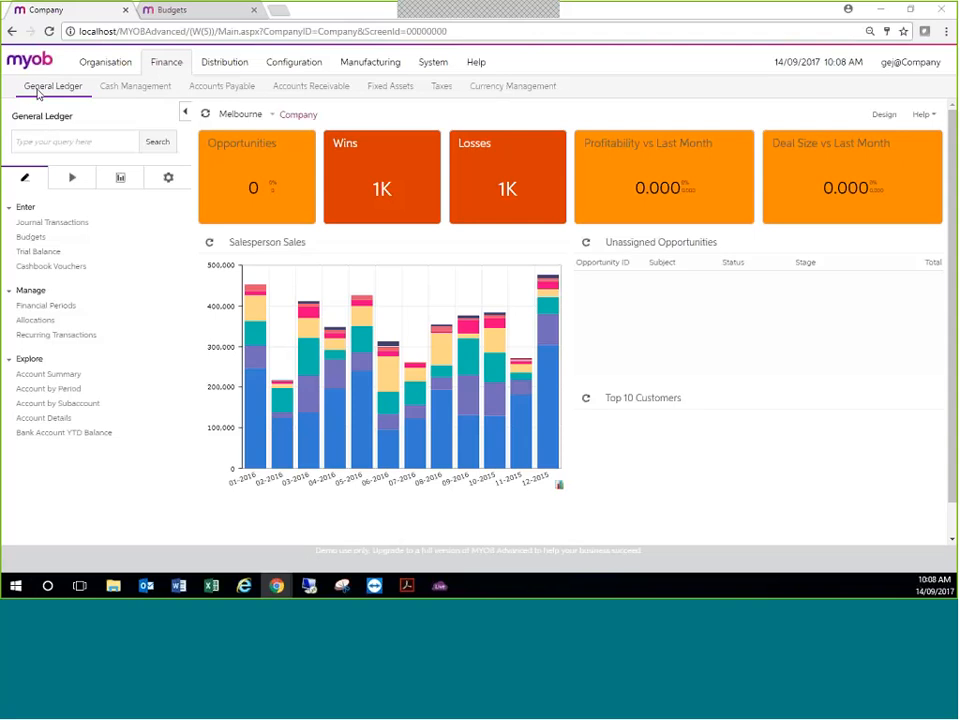
Open the list of ledgers in the General Ledger setup to review the available budget ledgers.
{"action": "left_click", "coordinate": [170, 182]}
{"action": "left_click", "coordinate": [29, 252]}
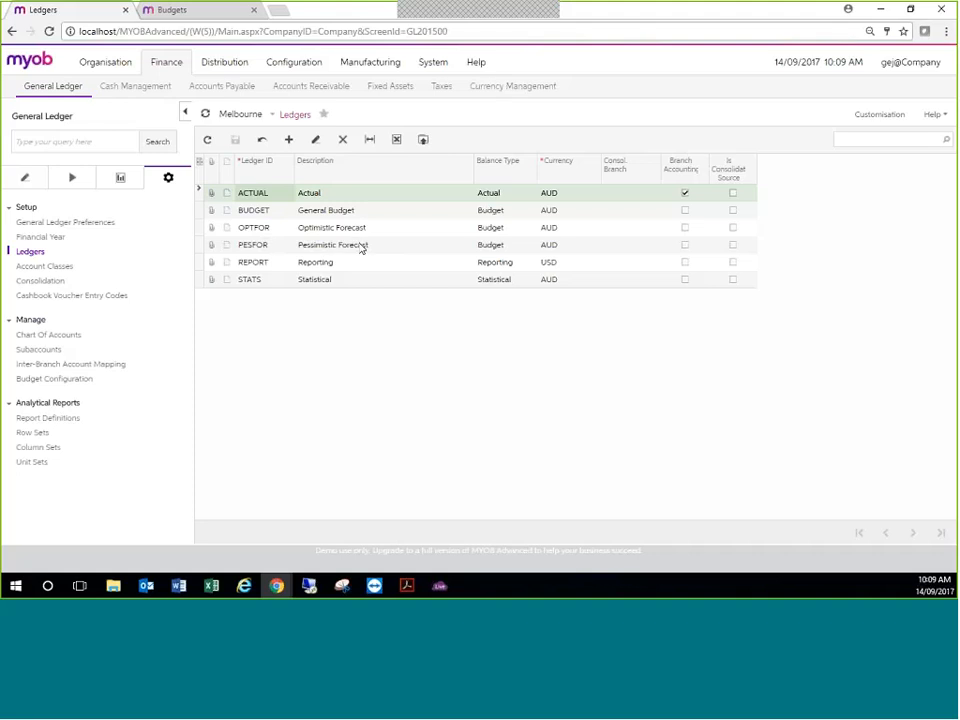
Open General Ledger budget entry and select the BUDGET - General Budget ledger for the Melbourne branch.
{"action": "left_click", "coordinate": [24, 180]}
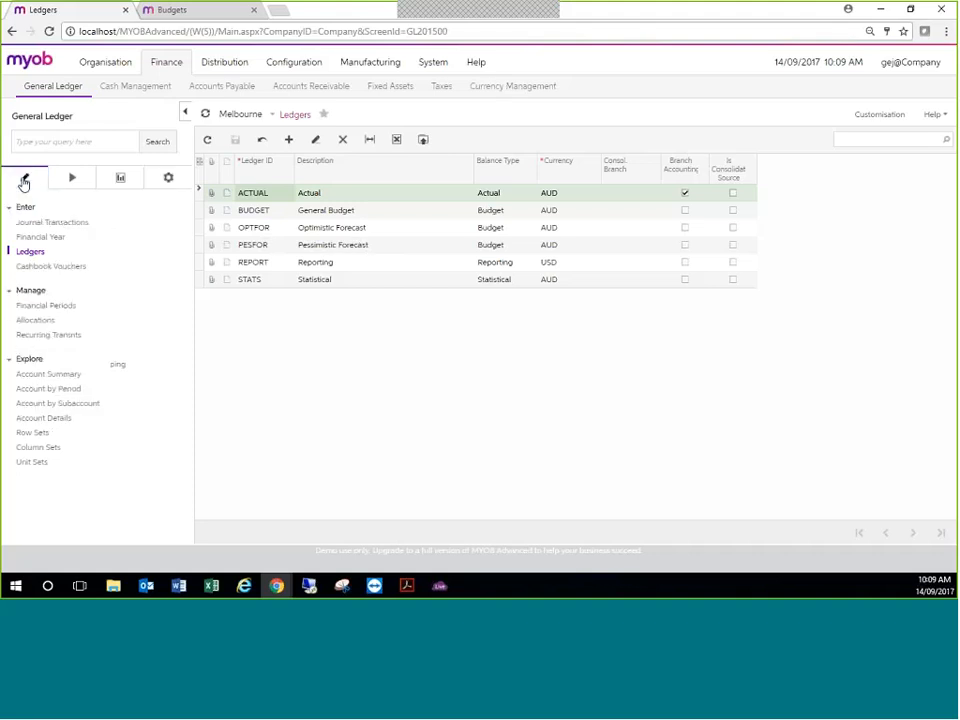
{"action": "left_click", "coordinate": [27, 240]}
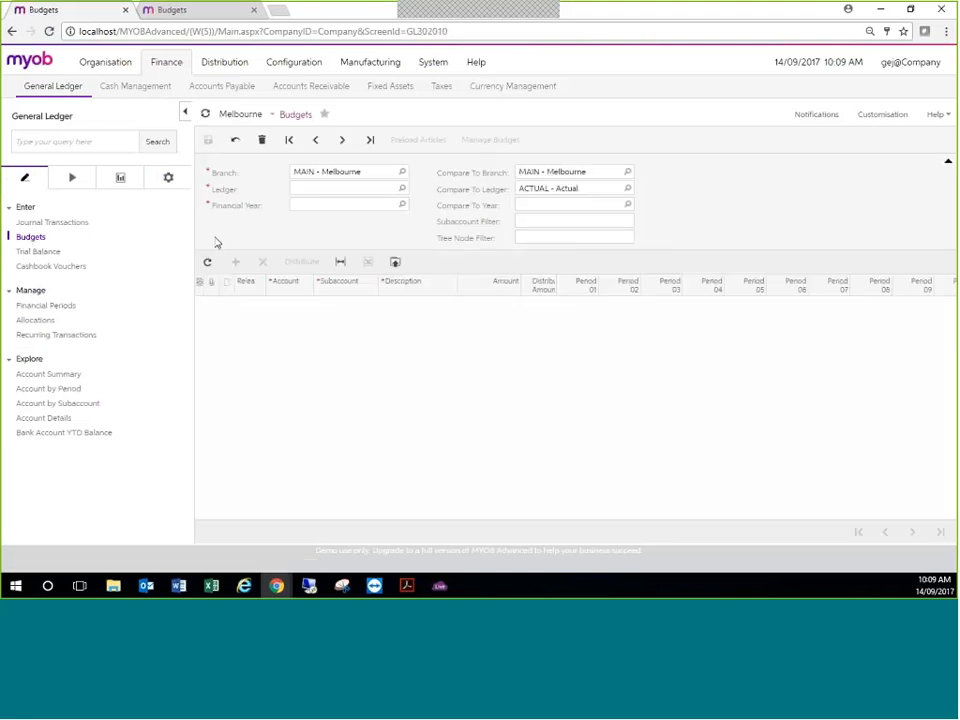
{"action": "left_click", "coordinate": [366, 169]}
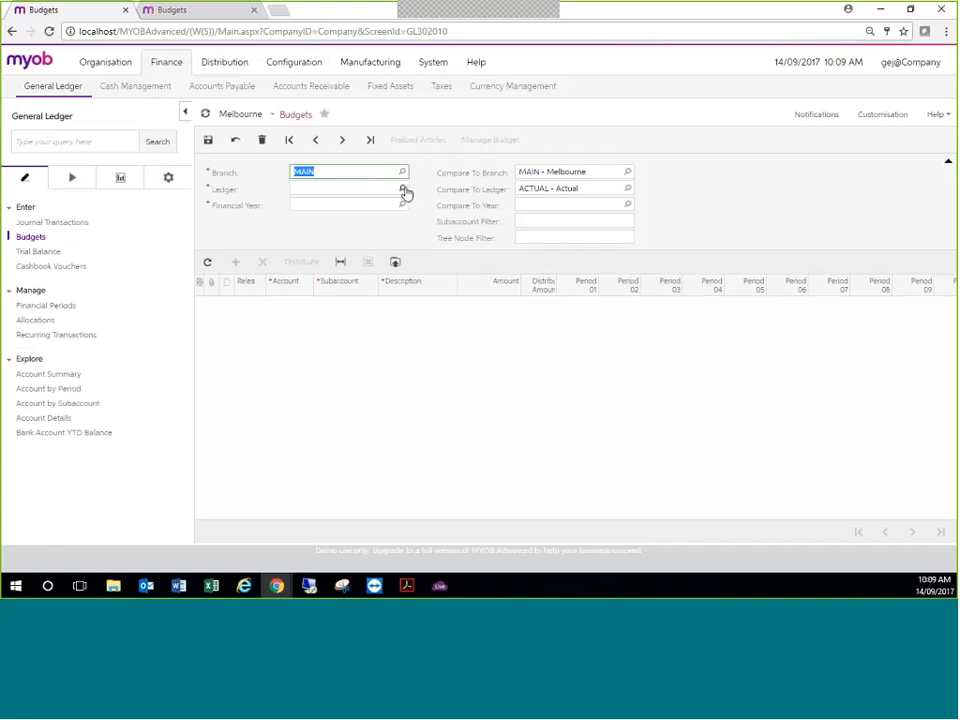
{"action": "left_click", "coordinate": [404, 190]}
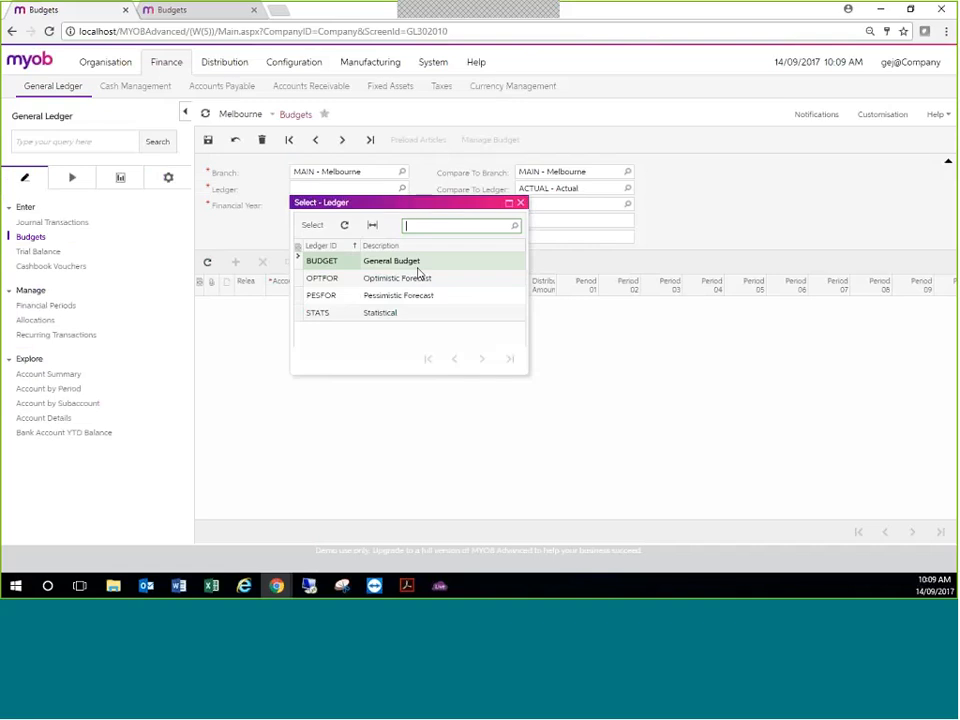
{"action": "double_click", "coordinate": [344, 265]}
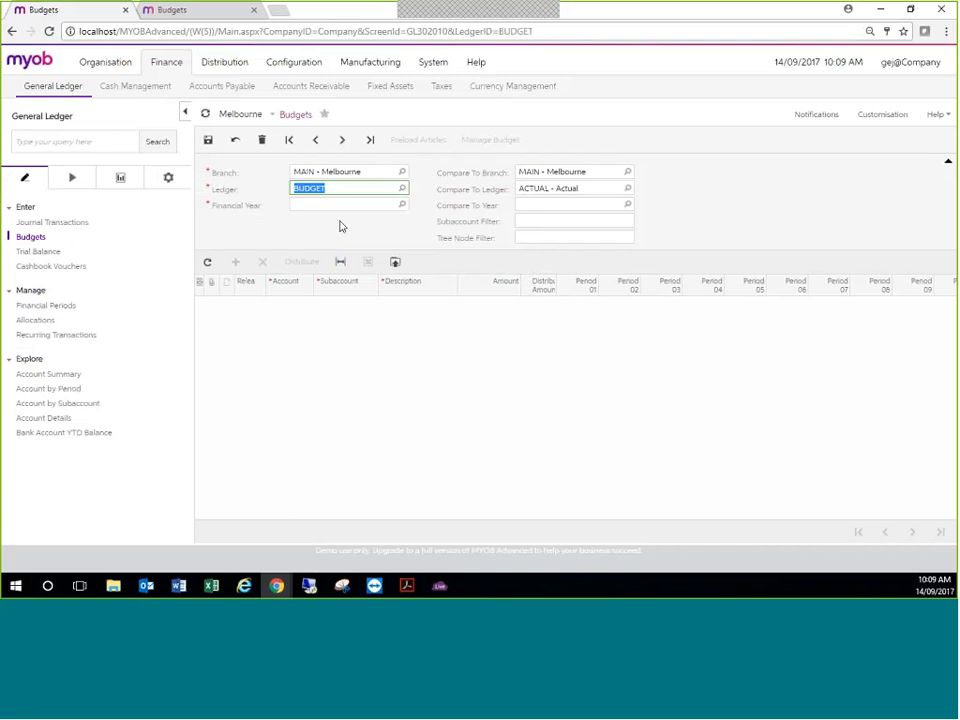
Set the budget's financial year to 2016.
{"action": "left_click", "coordinate": [399, 203]}
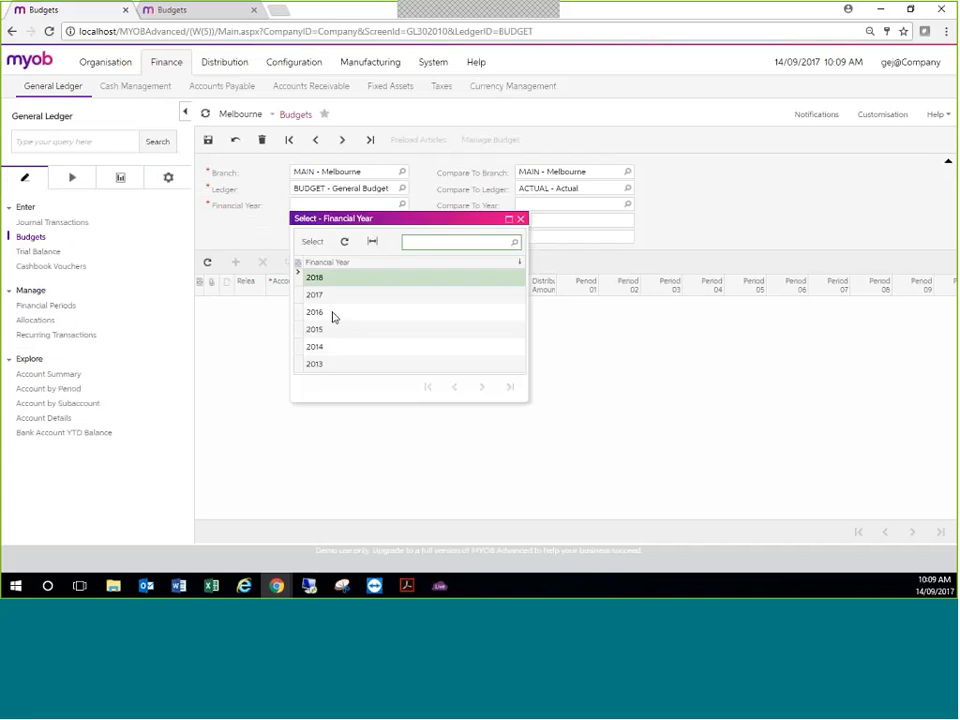
{"action": "left_click", "coordinate": [334, 317]}
{"action": "double_click", "coordinate": [334, 317]}
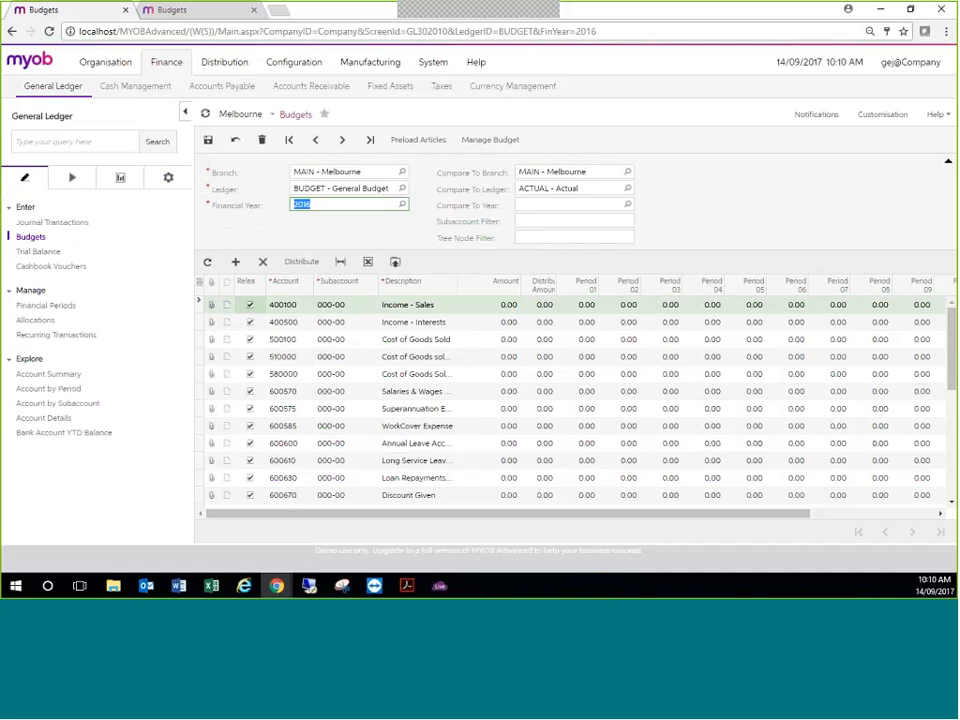
Set the budget's financial year to 2017.
{"action": "left_click", "coordinate": [402, 205]}
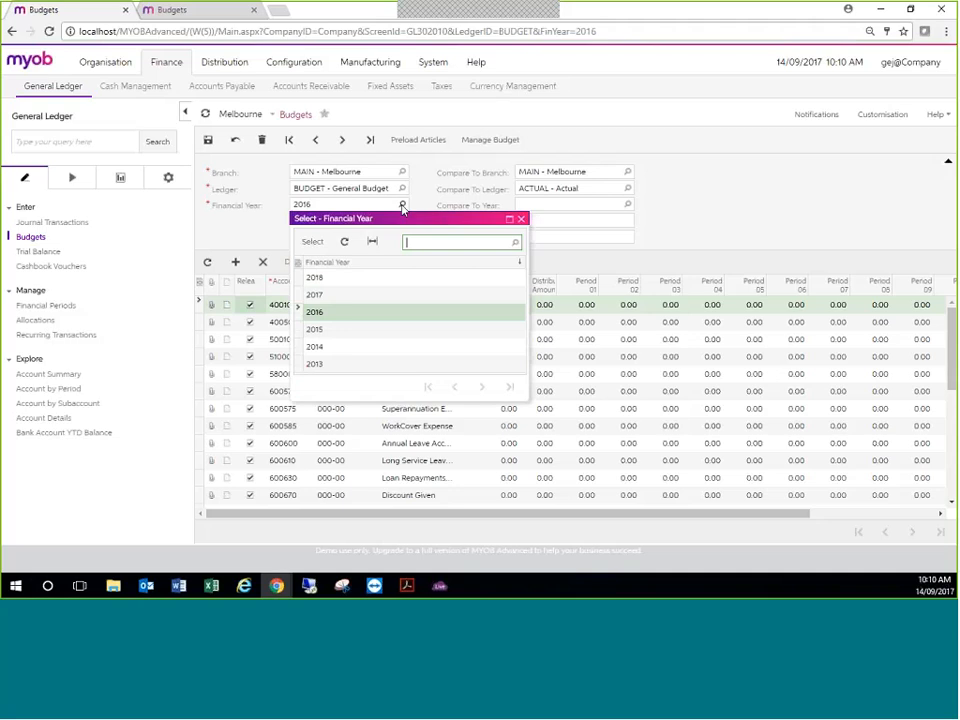
{"action": "left_click", "coordinate": [321, 296]}
{"action": "left_click", "coordinate": [321, 296]}
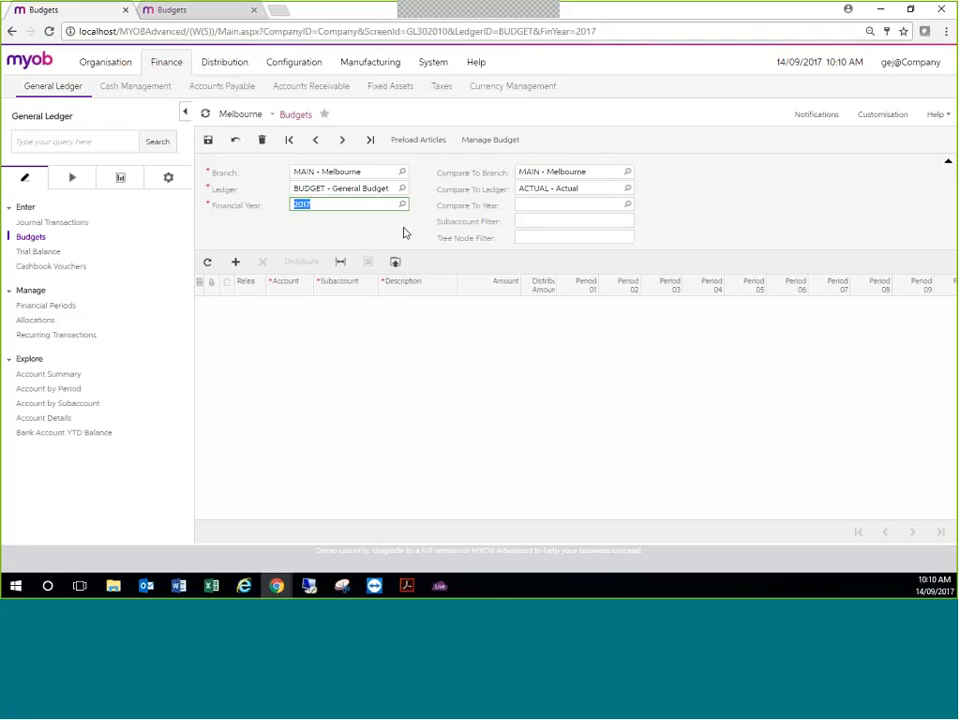
Set up preloading of budget articles from the ACTUAL ledger for financial year 2016 with a 120% multiplier.
{"action": "left_click", "coordinate": [424, 140]}
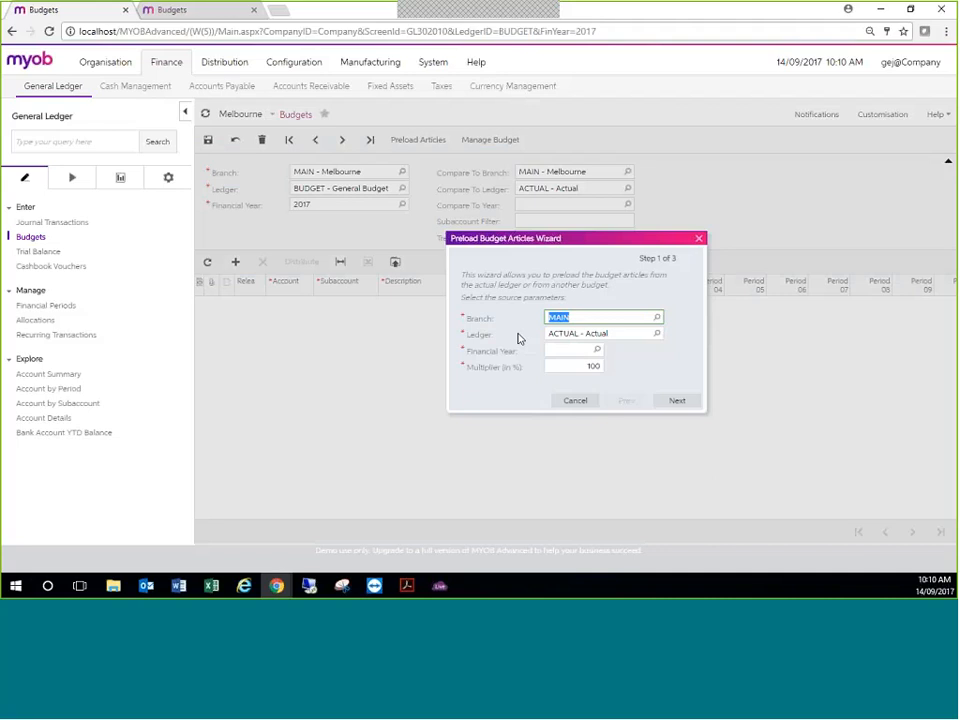
{"action": "left_click", "coordinate": [656, 333]}
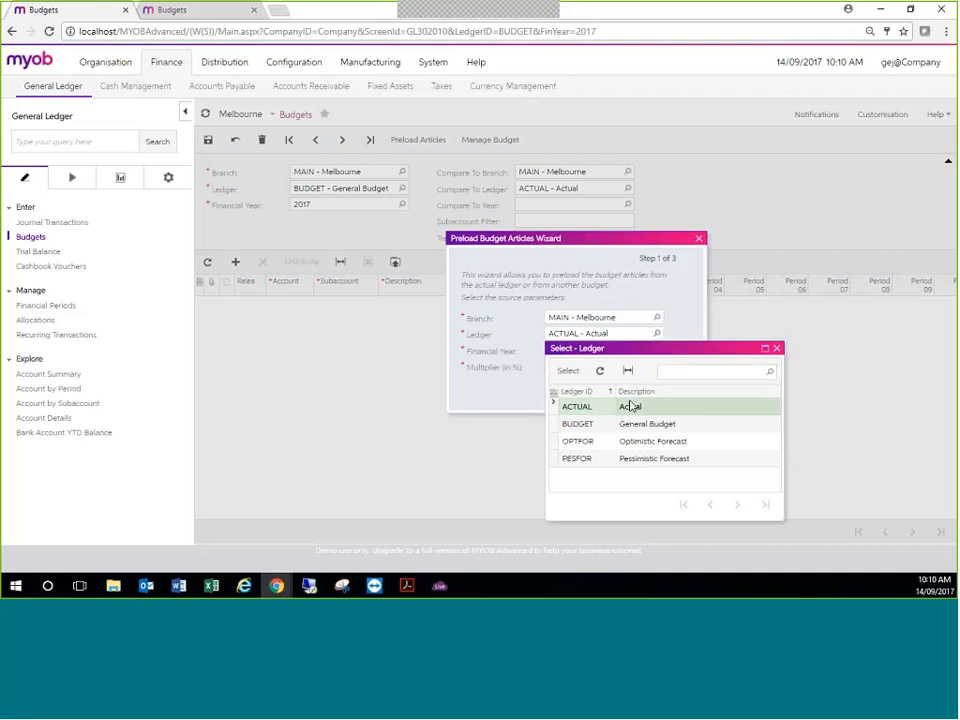
{"action": "double_click", "coordinate": [628, 407]}
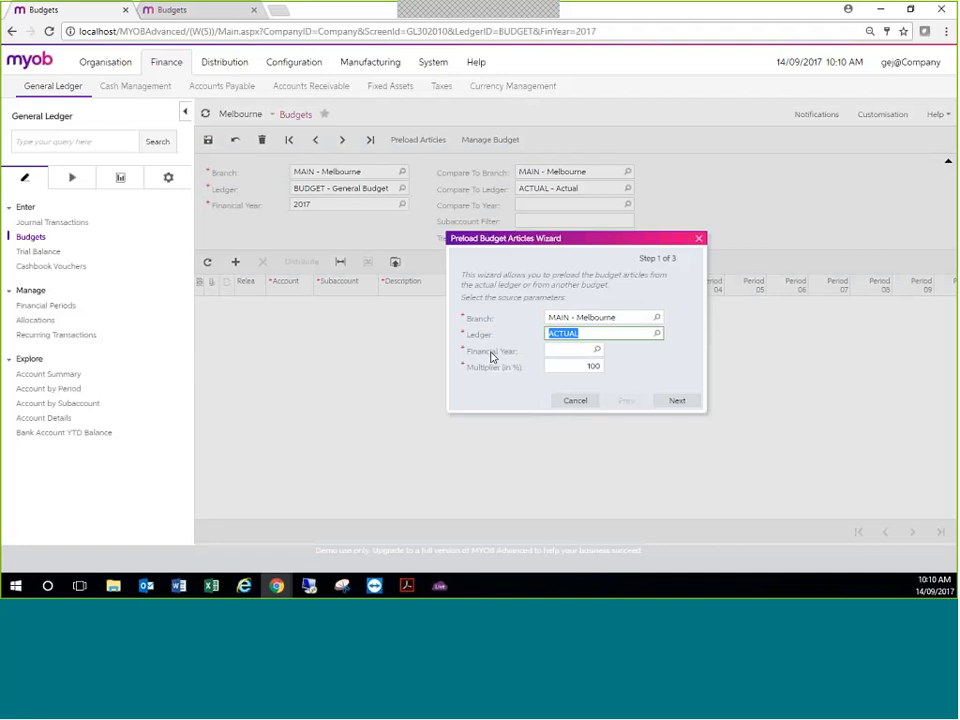
{"action": "left_click", "coordinate": [597, 349]}
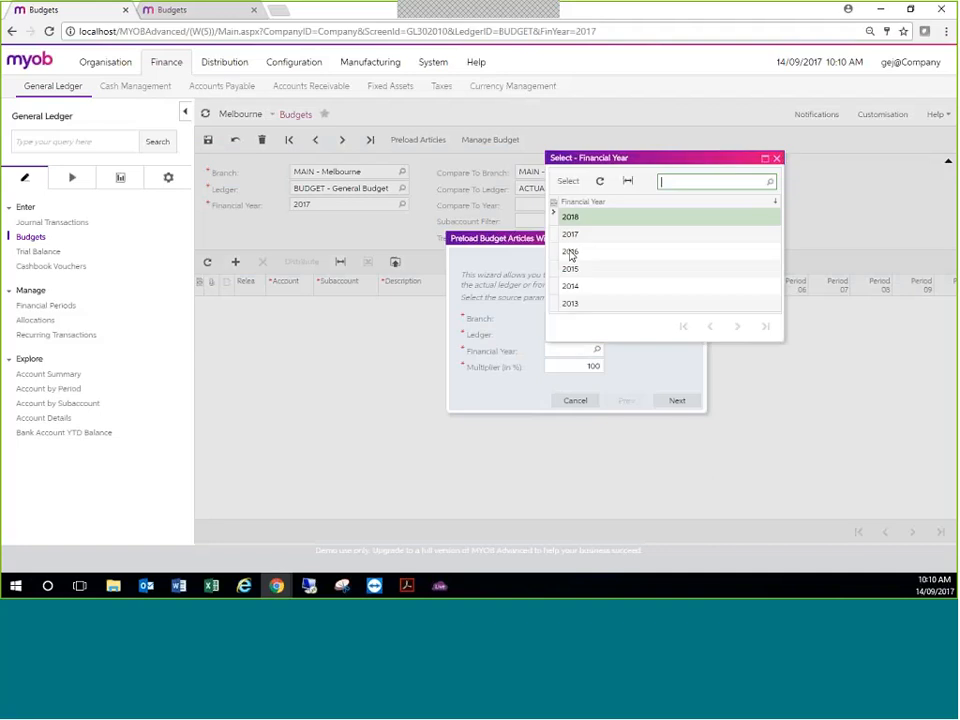
{"action": "double_click", "coordinate": [570, 253]}
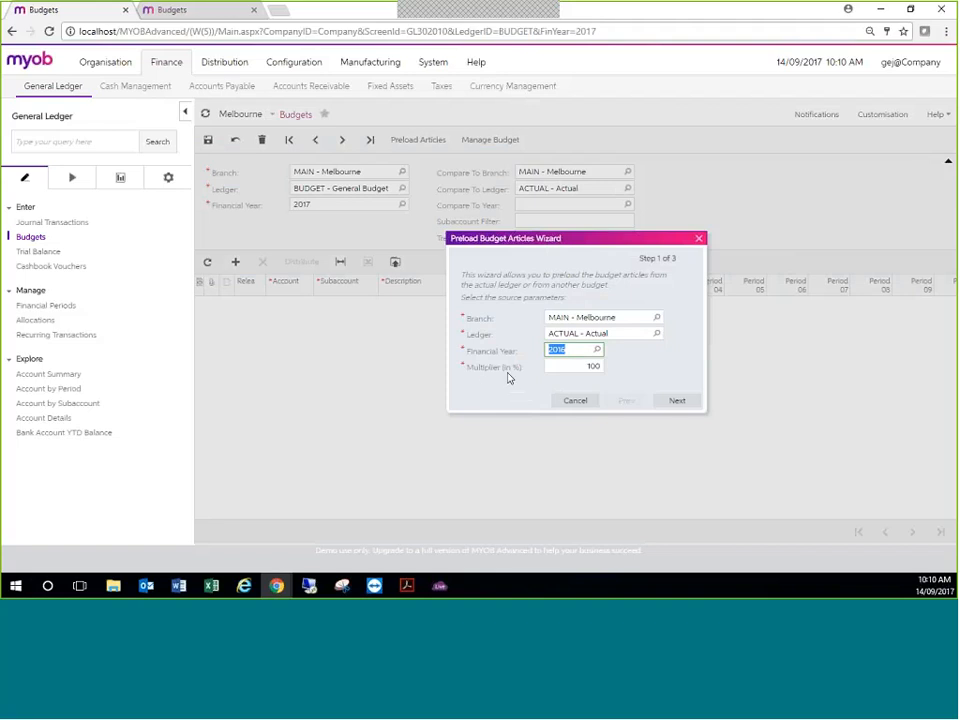
{"action": "left_click", "coordinate": [586, 368]}
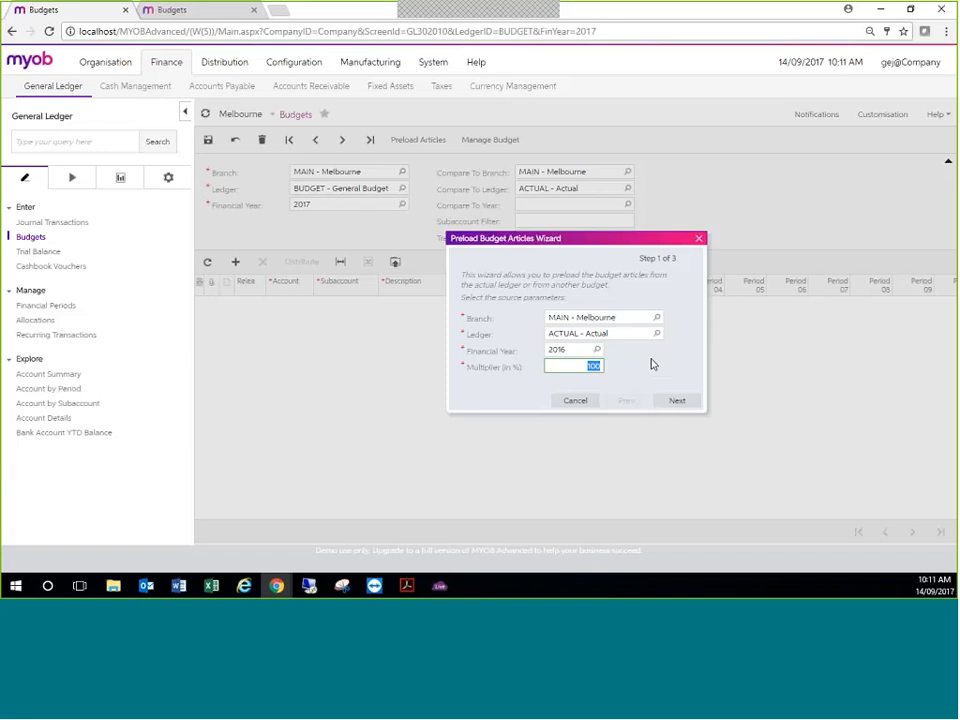
{"action": "type", "text": "120"}
{"action": "left_click", "coordinate": [652, 364]}
{"action": "left_click", "coordinate": [679, 403]}
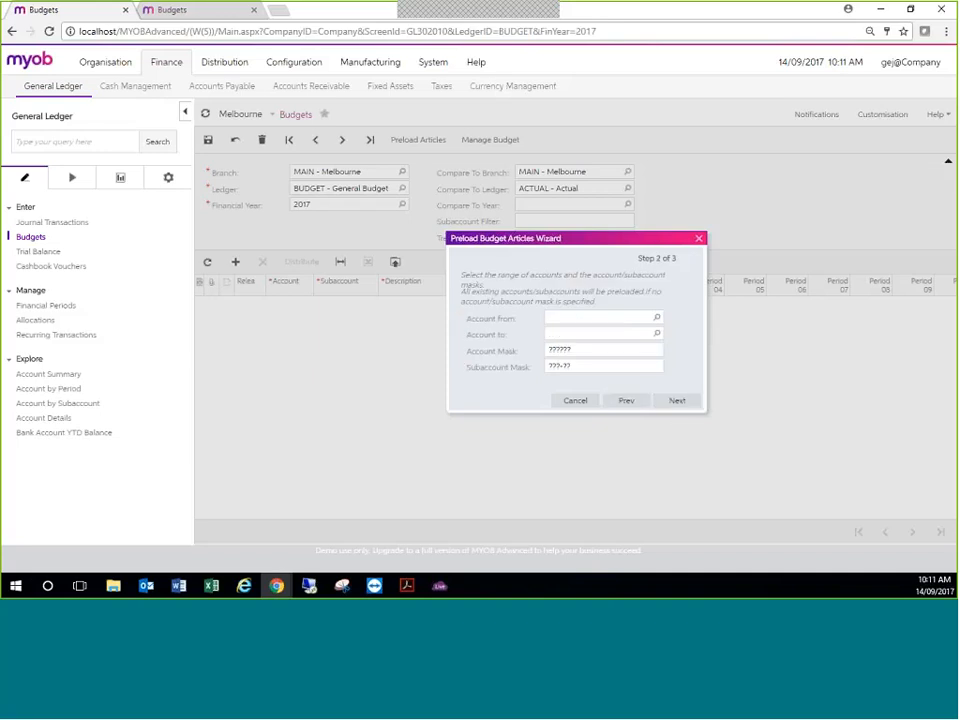
Limit the preload to accounts from 400100 - Income - Sales to 791000 - MFG Overhead.
{"action": "left_click", "coordinate": [579, 315]}
{"action": "type", "text": "40"}
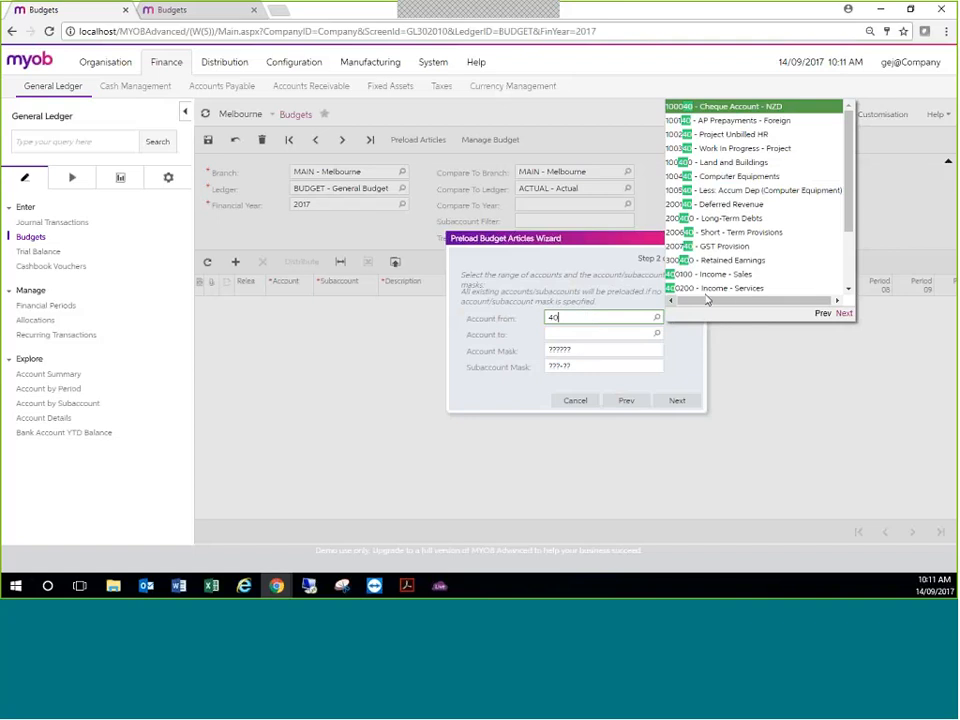
{"action": "left_click", "coordinate": [721, 277]}
{"action": "left_click", "coordinate": [598, 333]}
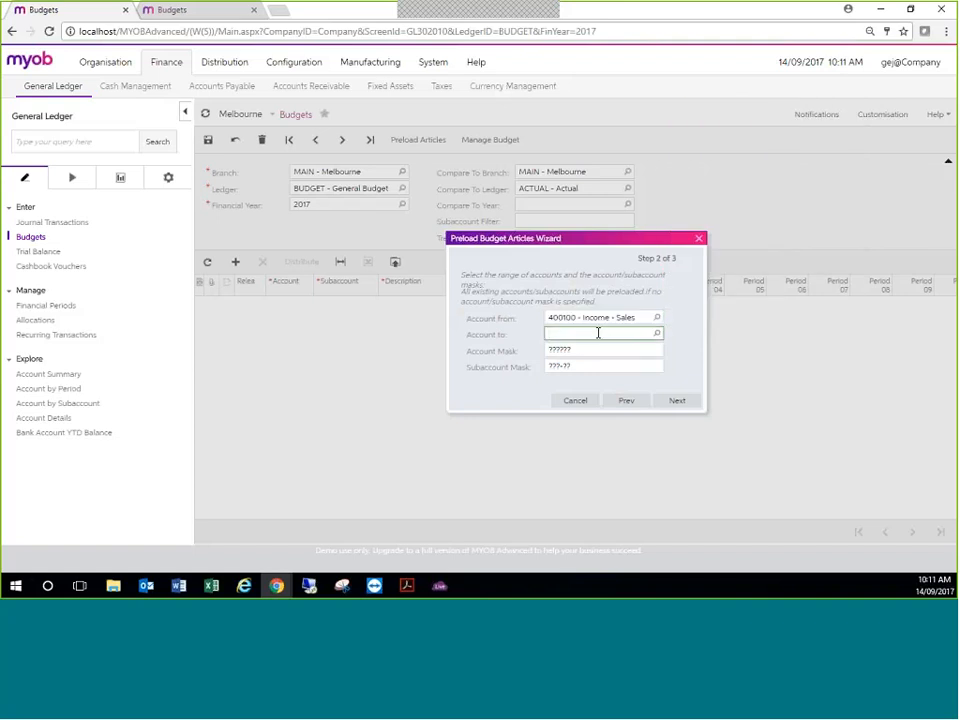
{"action": "type", "text": "79"}
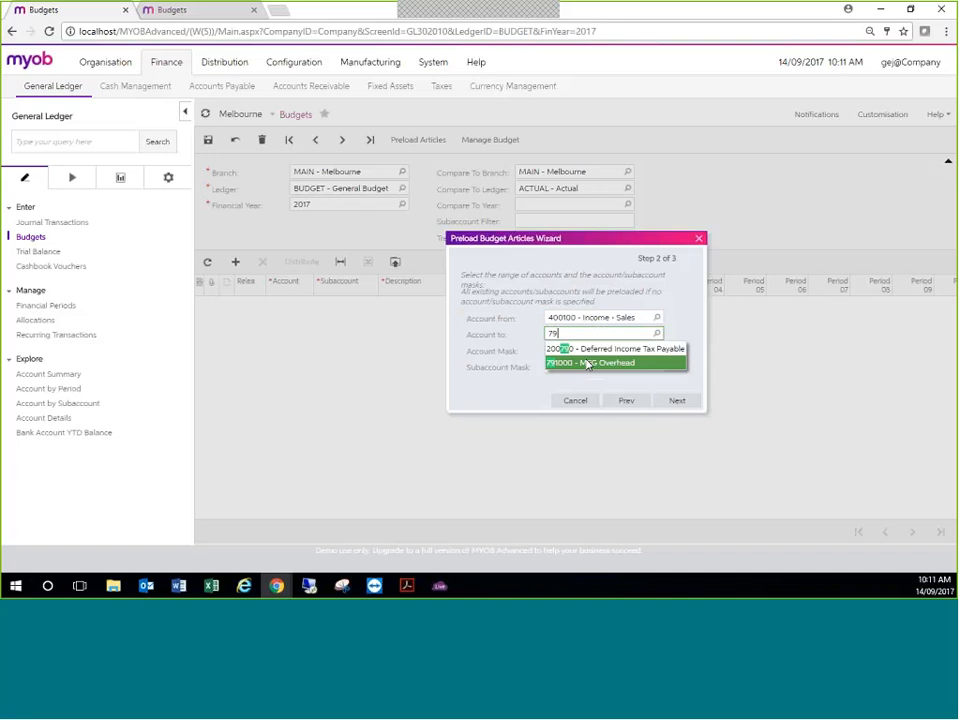
{"action": "left_click", "coordinate": [585, 362]}
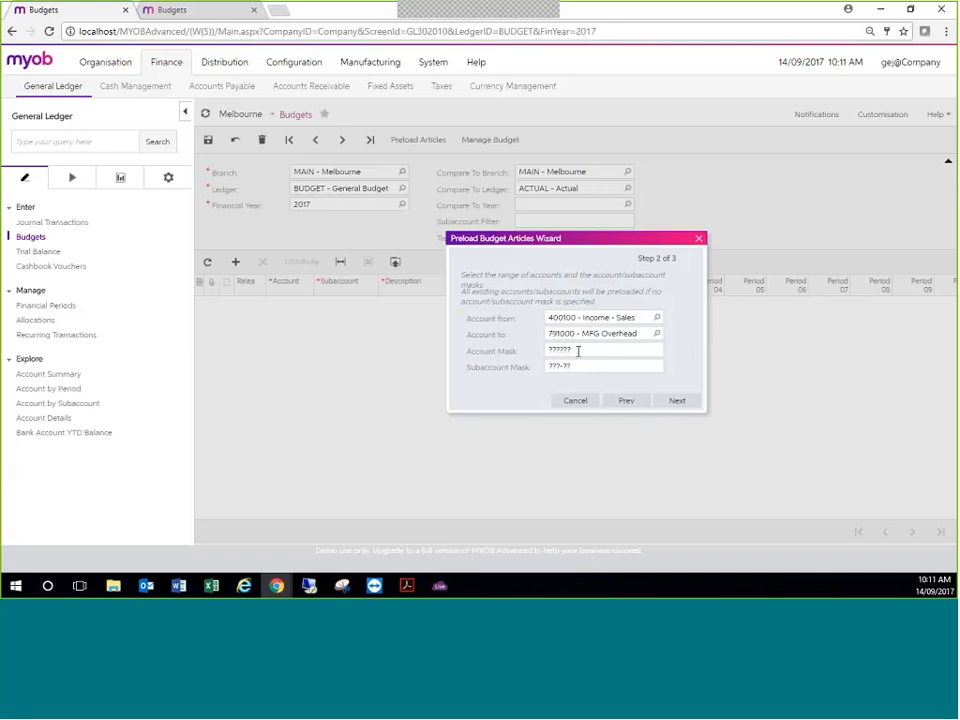
Set the preload's subaccount mask to 000-00 and continue to the preload action choice.
{"action": "left_click", "coordinate": [600, 368]}
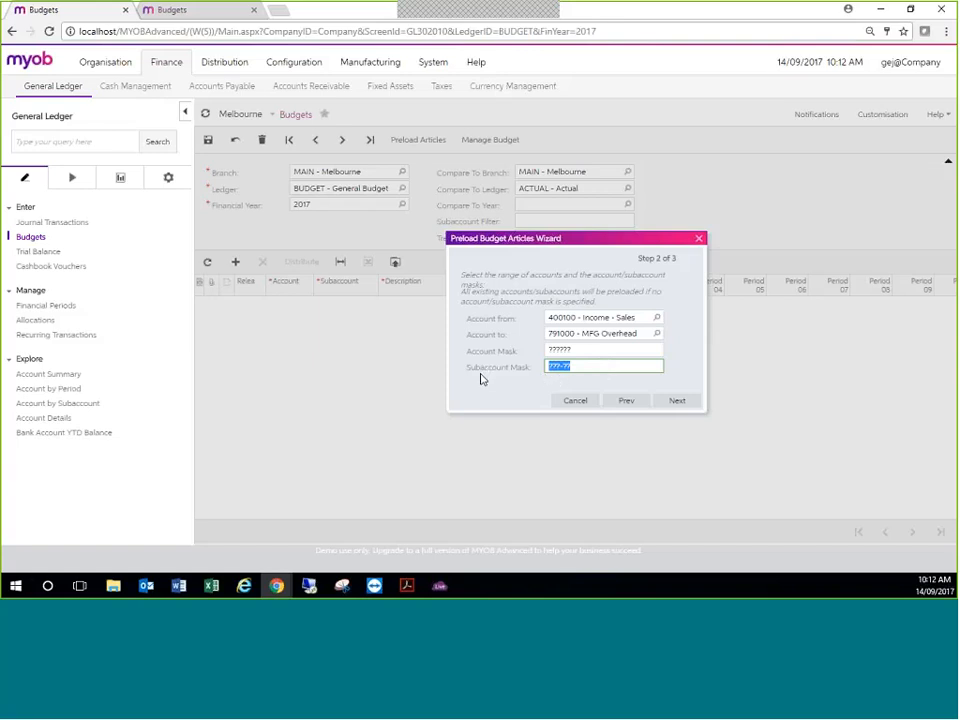
{"action": "type", "text": "000-00"}
{"action": "left_click", "coordinate": [489, 386]}
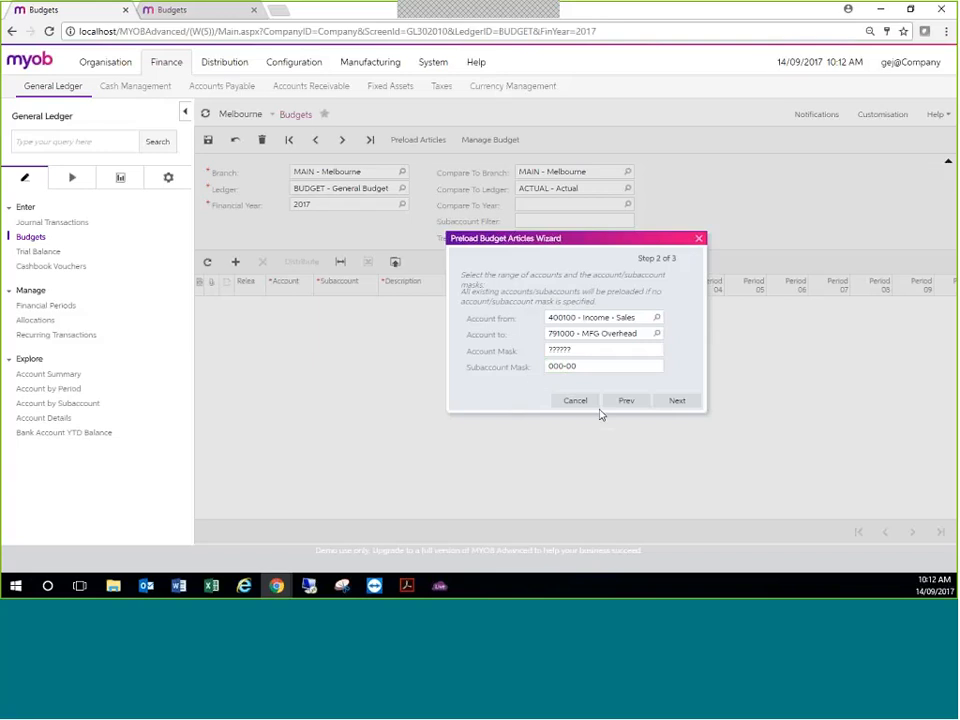
{"action": "left_click", "coordinate": [677, 401]}
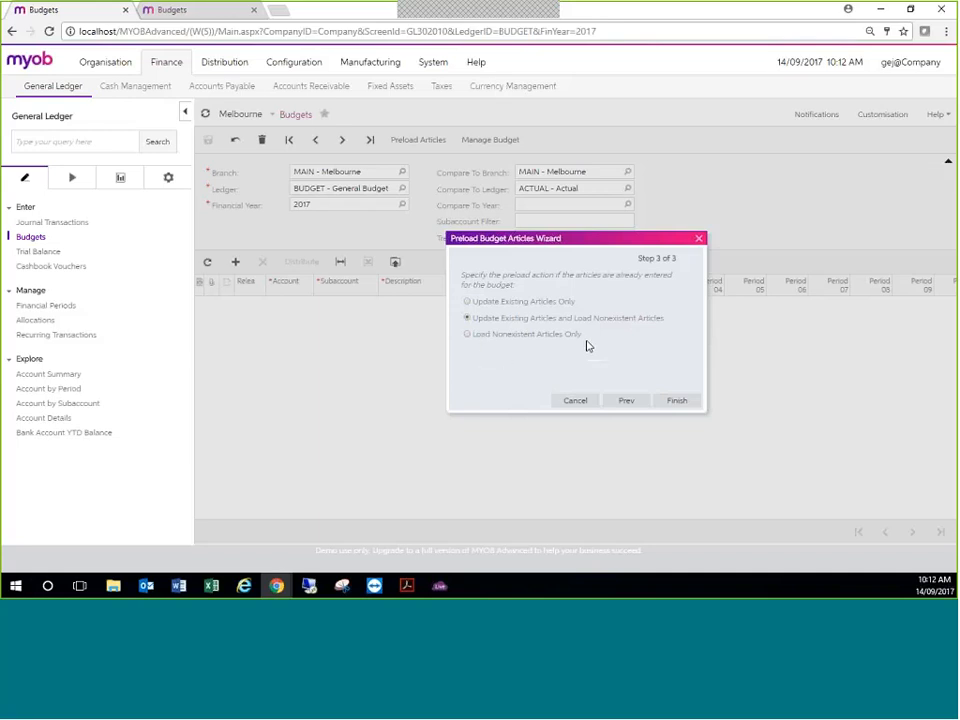
Finish the preload with the Load Nonexistent Articles Only option and look through the loaded budget lines.
{"action": "left_click", "coordinate": [468, 336]}
{"action": "left_click", "coordinate": [675, 402]}
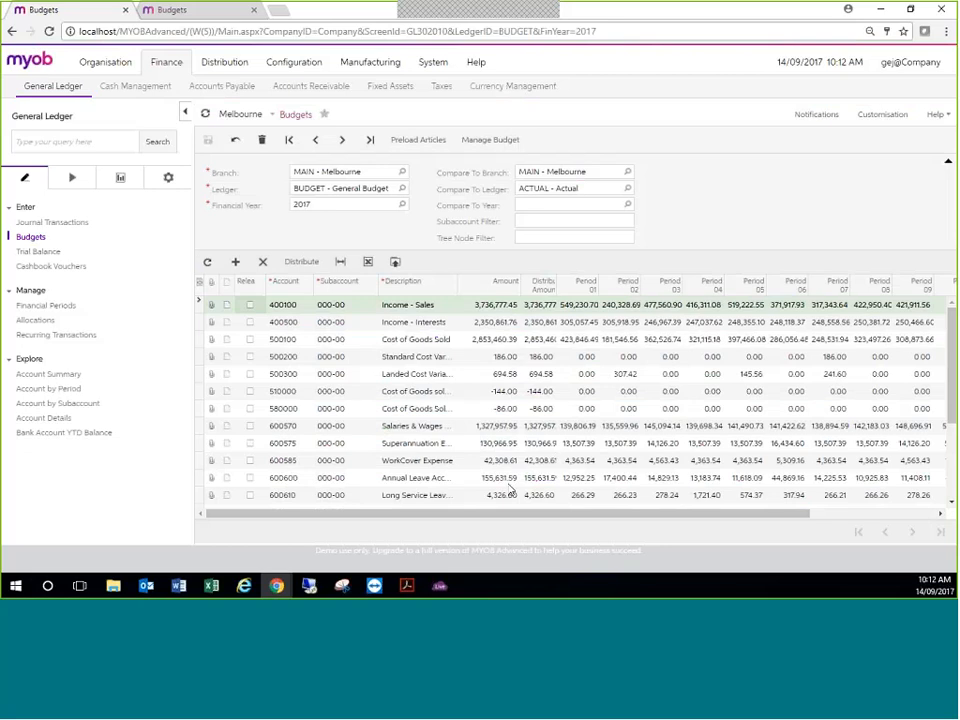
{"action": "scroll", "coordinate": [511, 489], "scroll_direction": "down", "scroll_amount": 3}
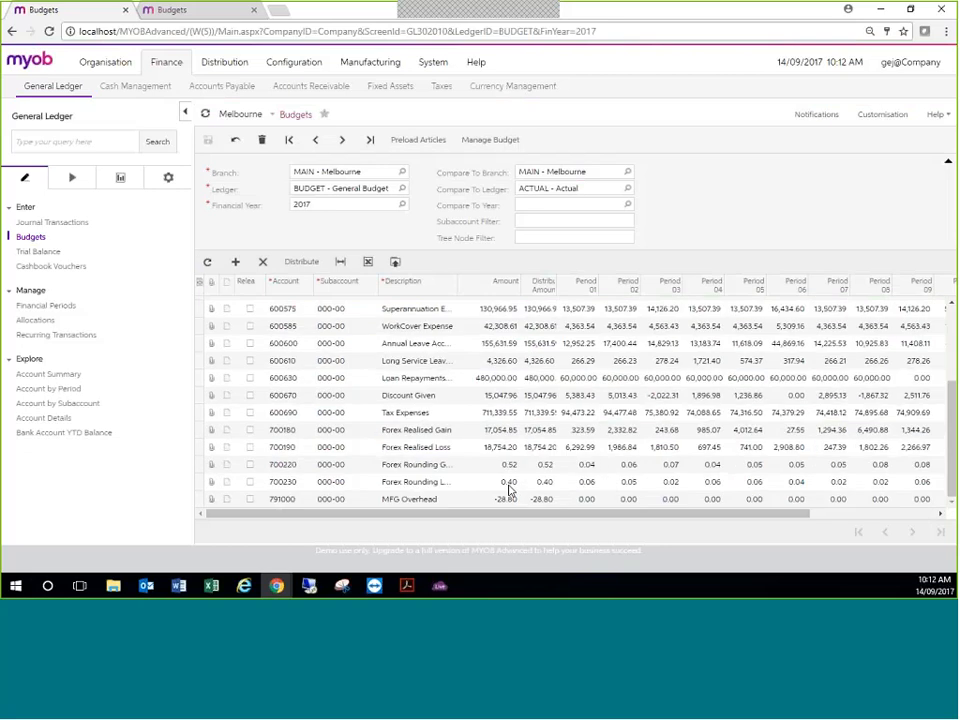
{"action": "scroll", "coordinate": [509, 489], "scroll_direction": "up", "scroll_amount": 3}
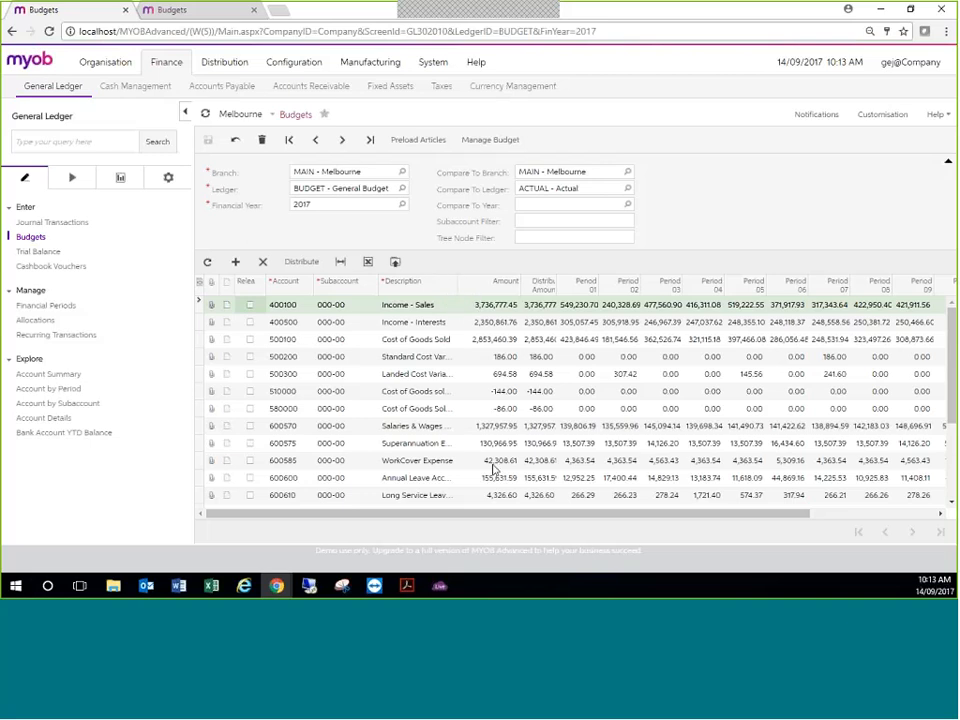
Set the Amount to 0 for the budget lines from 400100 Income - Sales to 600585 WorkCover Expense, leaving out 580000.
{"action": "left_click", "coordinate": [483, 308]}
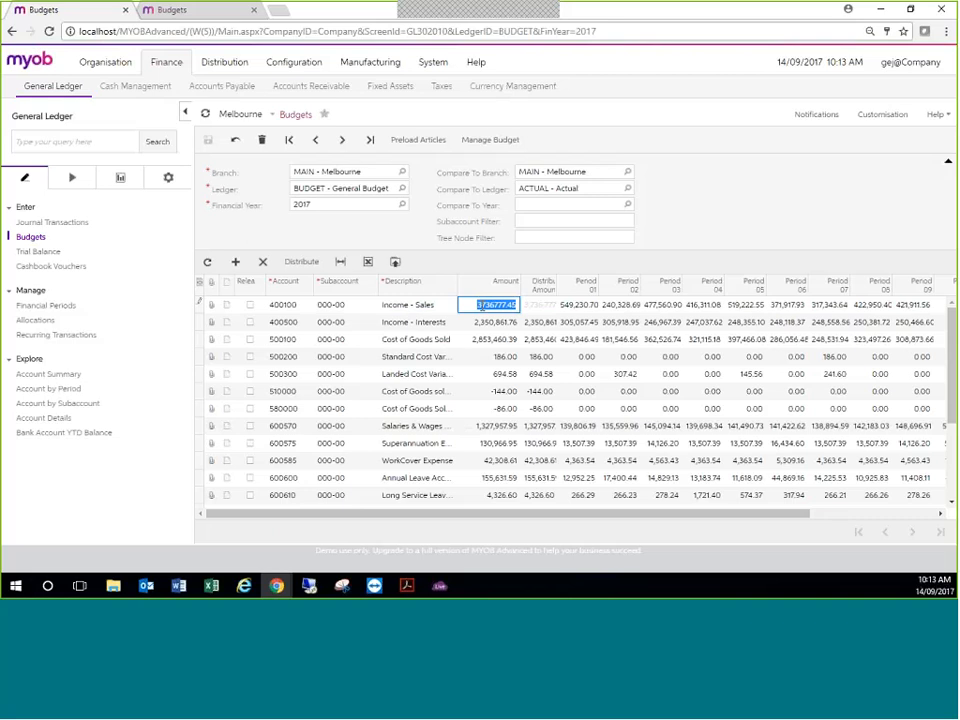
{"action": "type", "text": "0"}
{"action": "key", "text": "Down"}
{"action": "type", "text": "0"}
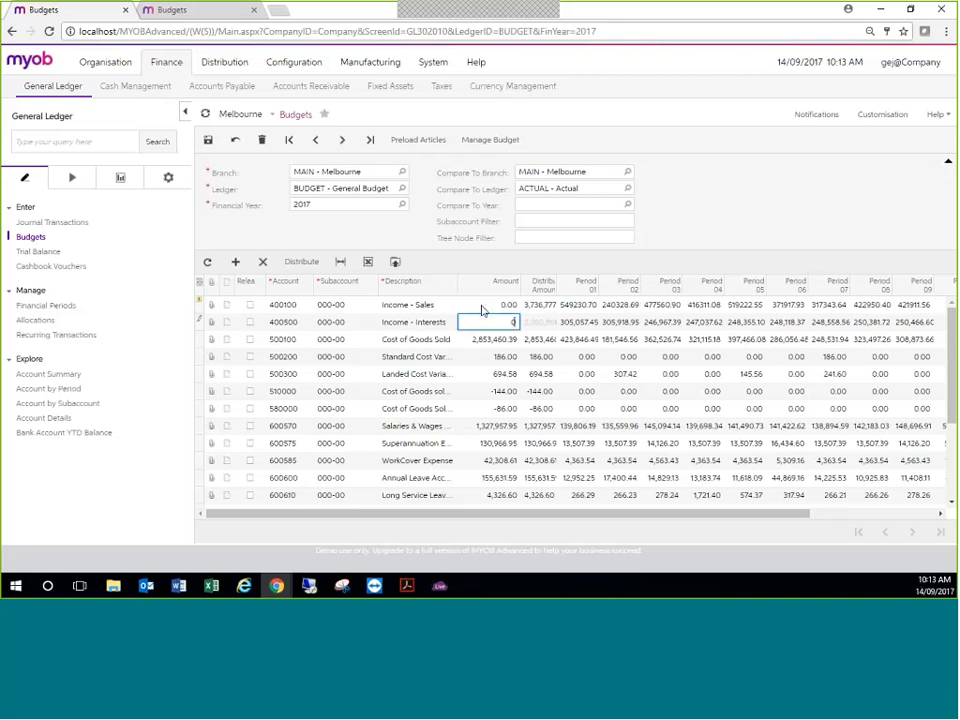
{"action": "key", "text": "Down"}
{"action": "type", "text": "0"}
{"action": "type", "text": "0"}
{"action": "key", "text": "Down"}
{"action": "type", "text": "0"}
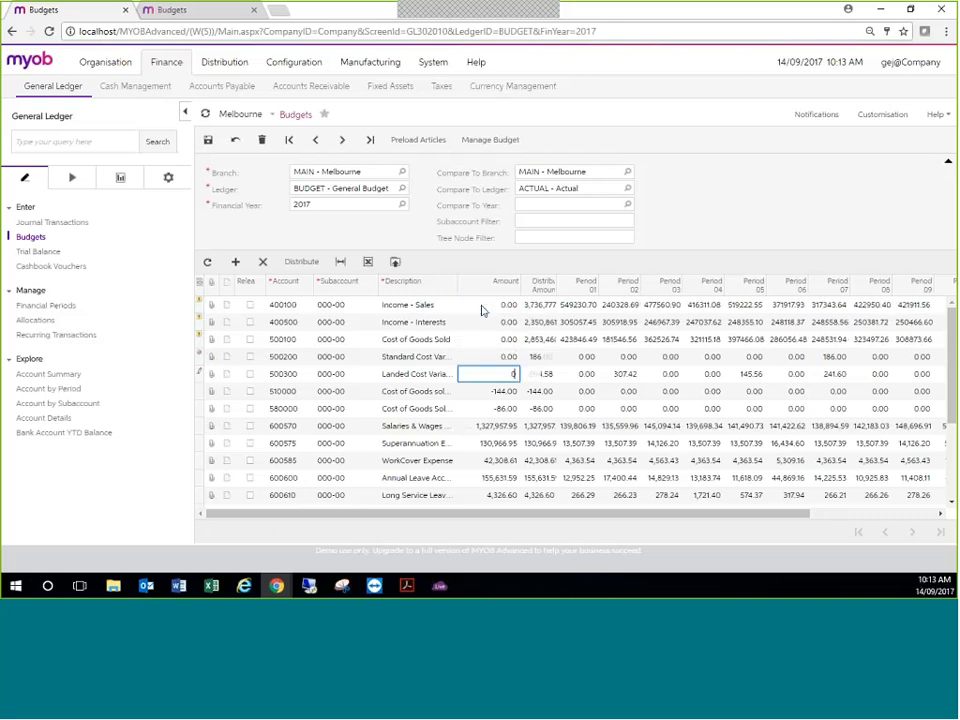
{"action": "key", "text": "Down"}
{"action": "type", "text": "0"}
{"action": "key", "text": "Down"}
{"action": "key", "text": "Down"}
{"action": "type", "text": "0"}
{"action": "key", "text": "Down"}
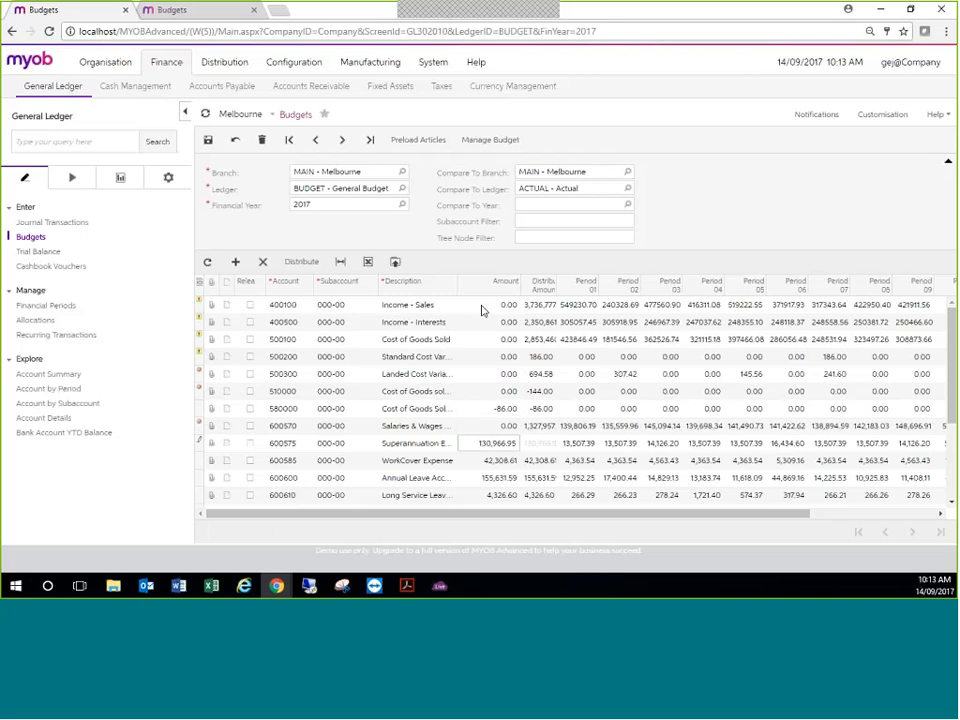
{"action": "type", "text": "0"}
{"action": "key", "text": "Down"}
{"action": "type", "text": "0"}
Go back to the skipped budget line for account 580000 and set its Amount to 0.
{"action": "key", "text": "Up"}
{"action": "key", "text": "Up"}
{"action": "key", "text": "Up"}
{"action": "key", "text": "Up"}
{"action": "key", "text": "Up"}
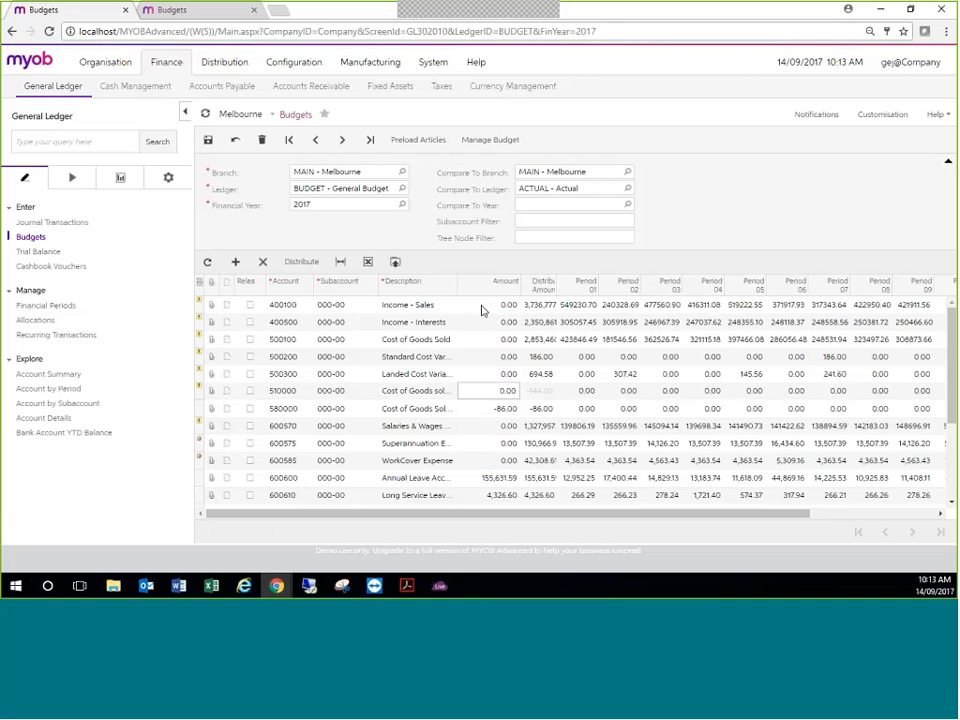
{"action": "key", "text": "Down"}
{"action": "key", "text": "Down"}
{"action": "key", "text": "Down"}
{"action": "key", "text": "Down"}
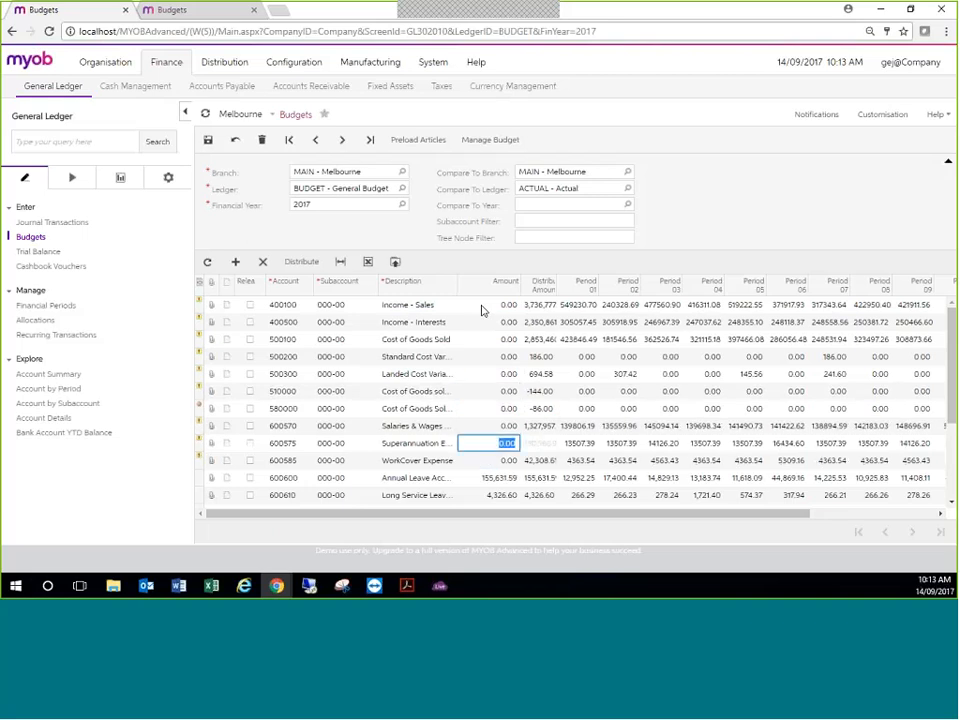
Set the Amount to 0 for the remaining budget lines from 600600 Annual Leave to 791000 MFG Overhead.
{"action": "key", "text": "Down"}
{"action": "type", "text": "0"}
{"action": "key", "text": "Down"}
{"action": "type", "text": "0"}
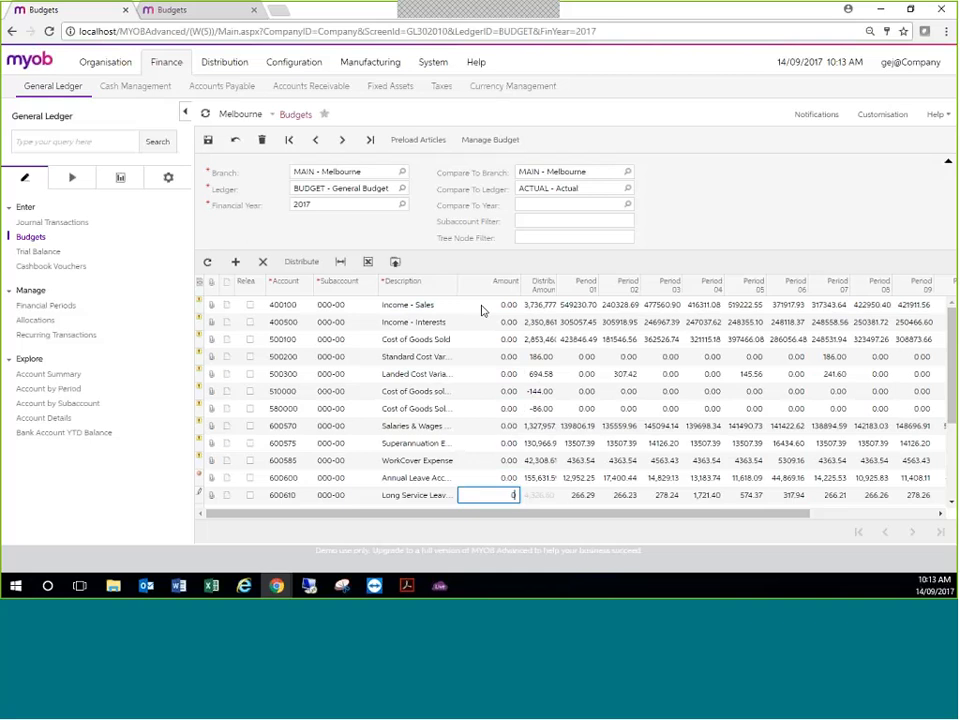
{"action": "key", "text": "Down"}
{"action": "type", "text": "0"}
{"action": "key", "text": "Down"}
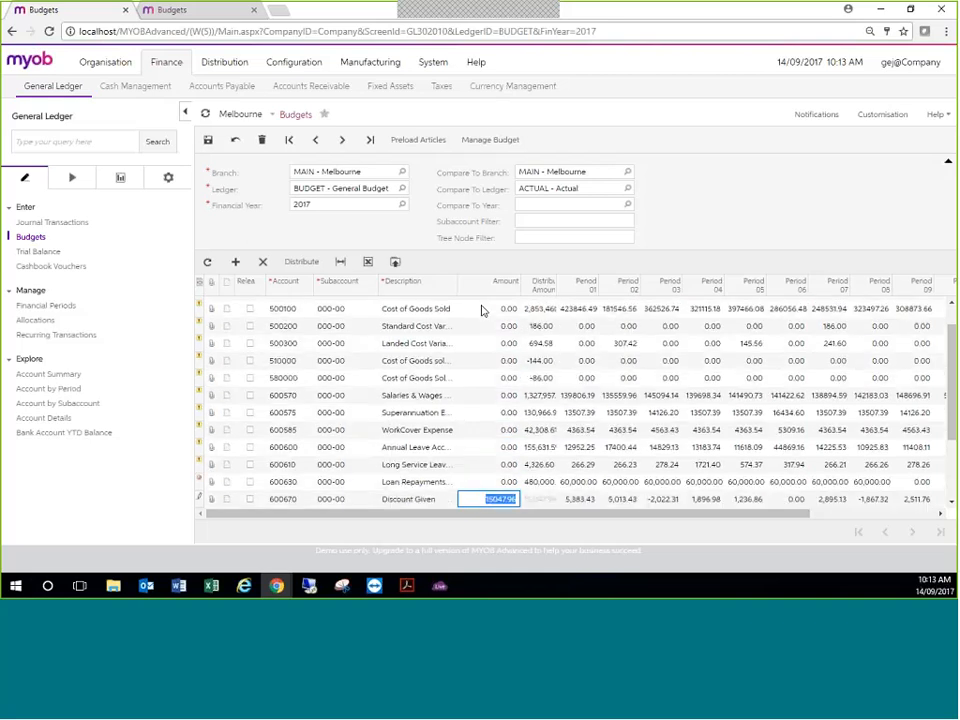
{"action": "type", "text": "0"}
{"action": "key", "text": "Down"}
{"action": "type", "text": "0"}
{"action": "key", "text": "Down"}
{"action": "type", "text": "0"}
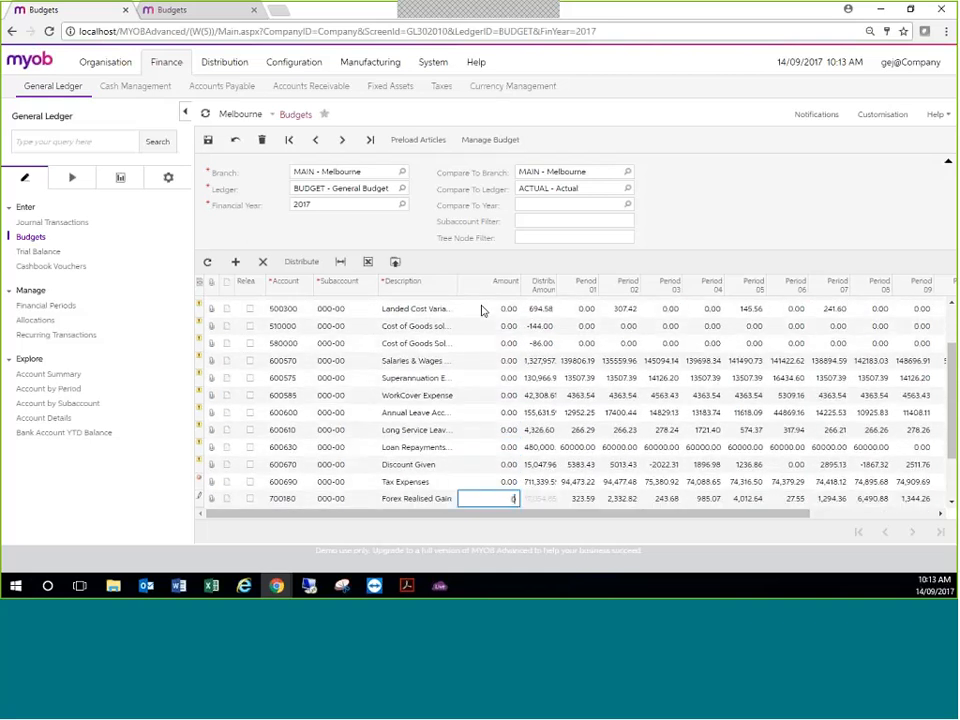
{"action": "key", "text": "Down"}
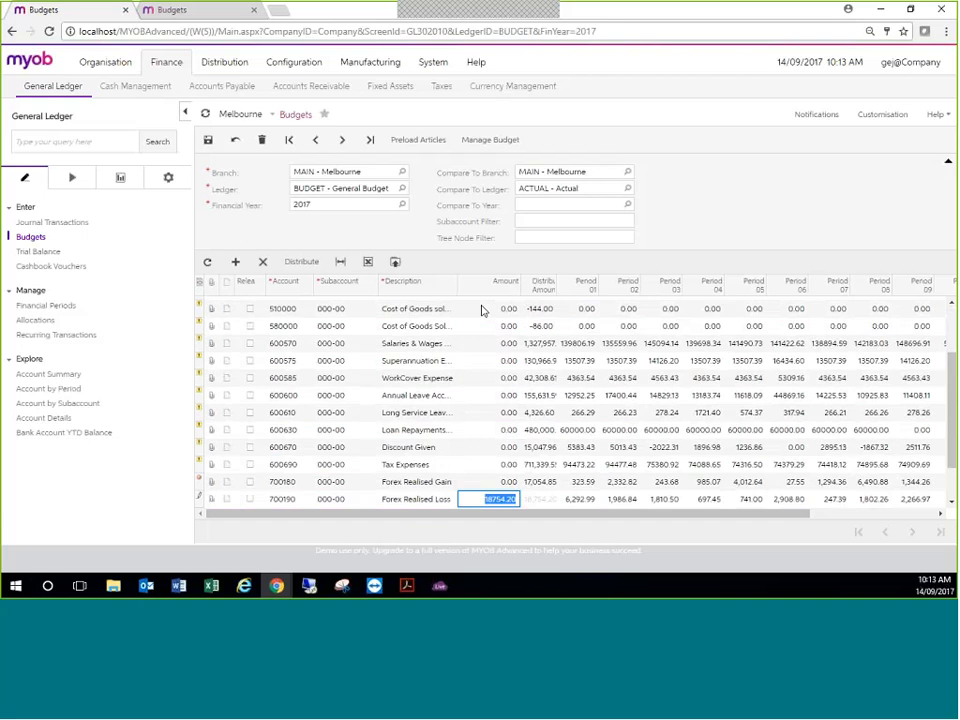
{"action": "type", "text": "0"}
{"action": "key", "text": "Down"}
{"action": "type", "text": "0"}
{"action": "key", "text": "Down"}
{"action": "type", "text": "0"}
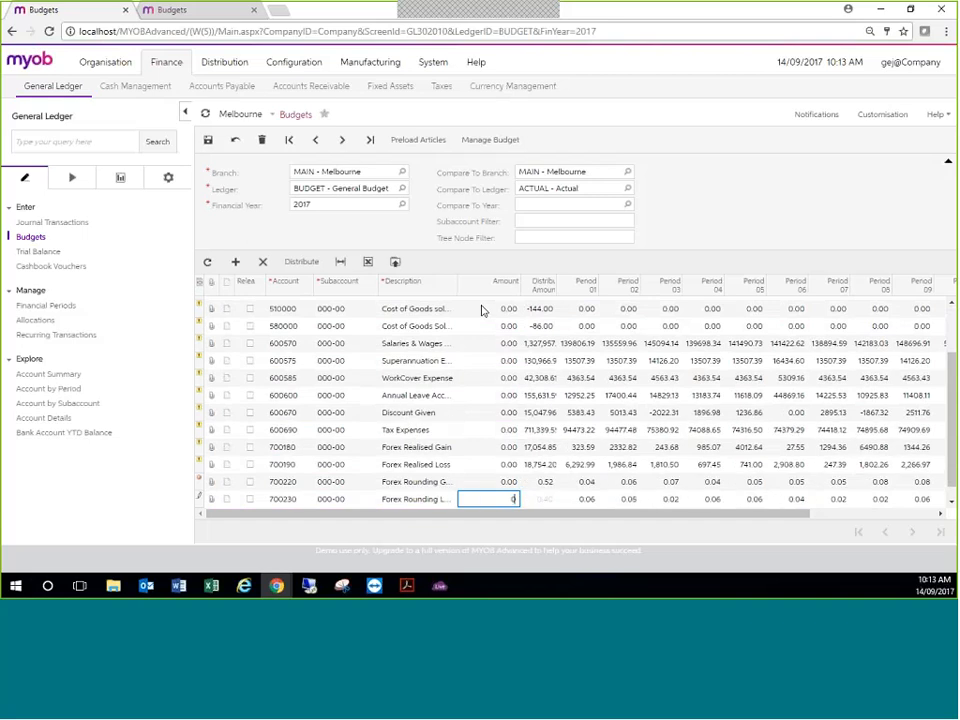
{"action": "key", "text": "Down"}
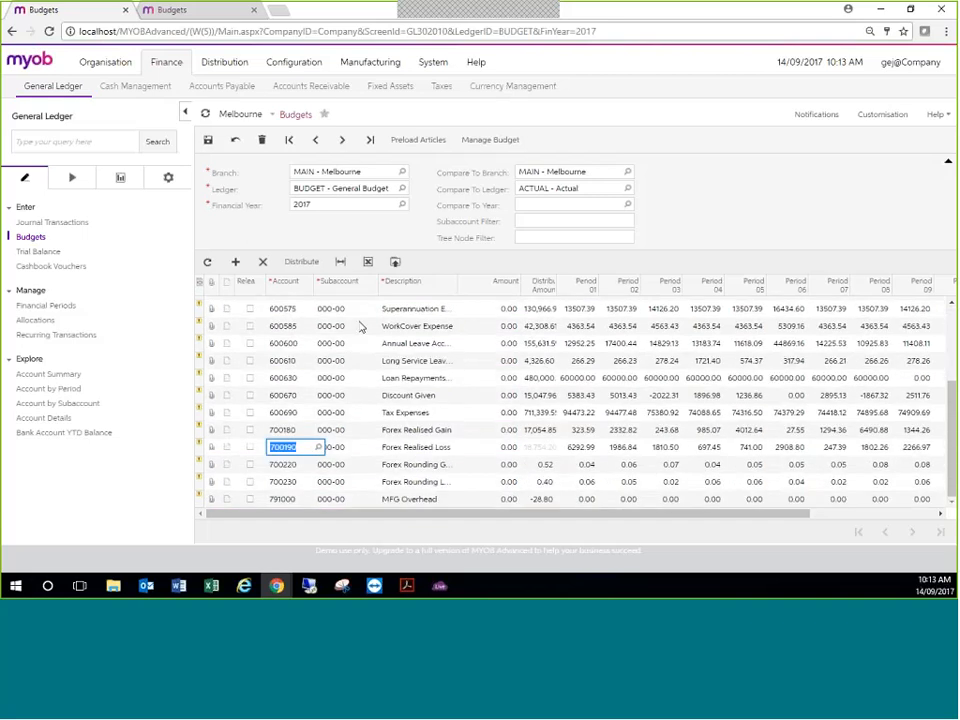
Distribute the year amounts evenly across the periods for all articles in this node.
{"action": "left_click", "coordinate": [304, 264]}
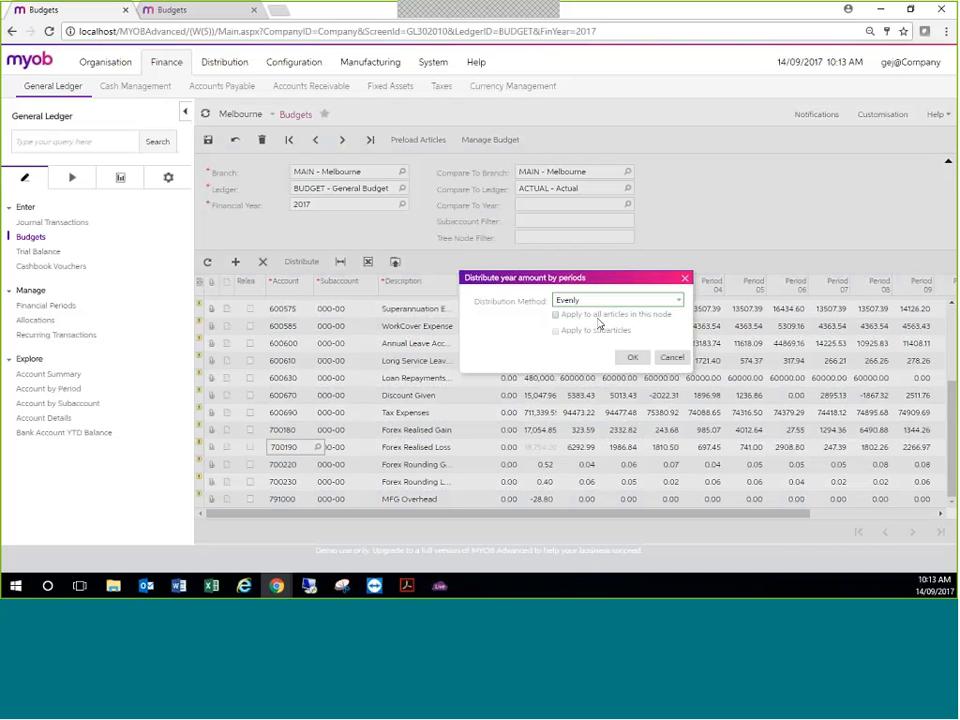
{"action": "left_click", "coordinate": [596, 316]}
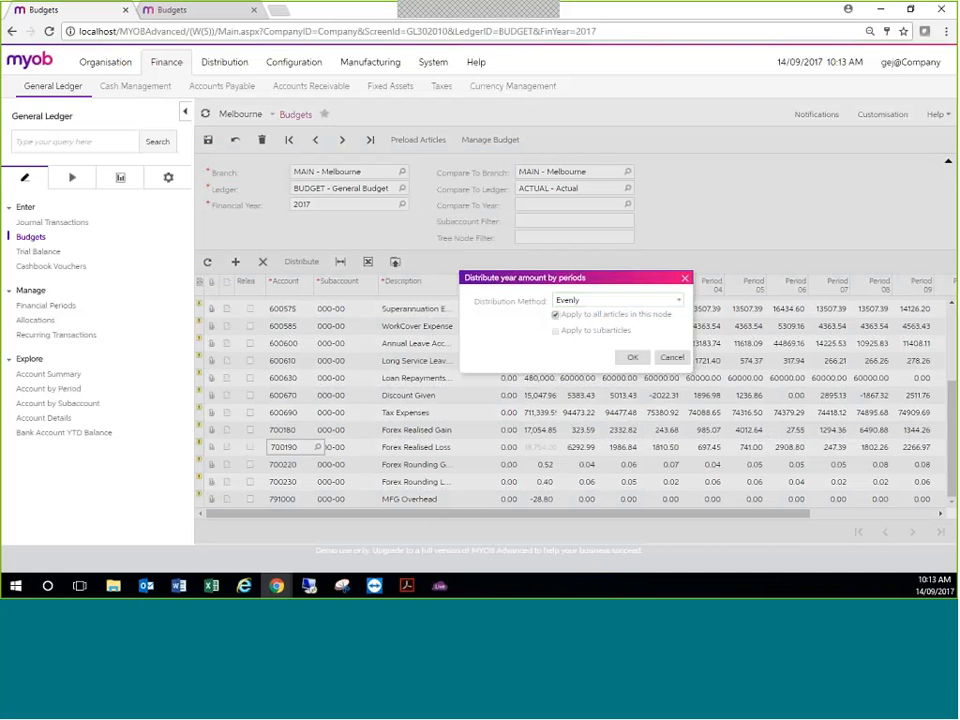
{"action": "left_click", "coordinate": [634, 360]}
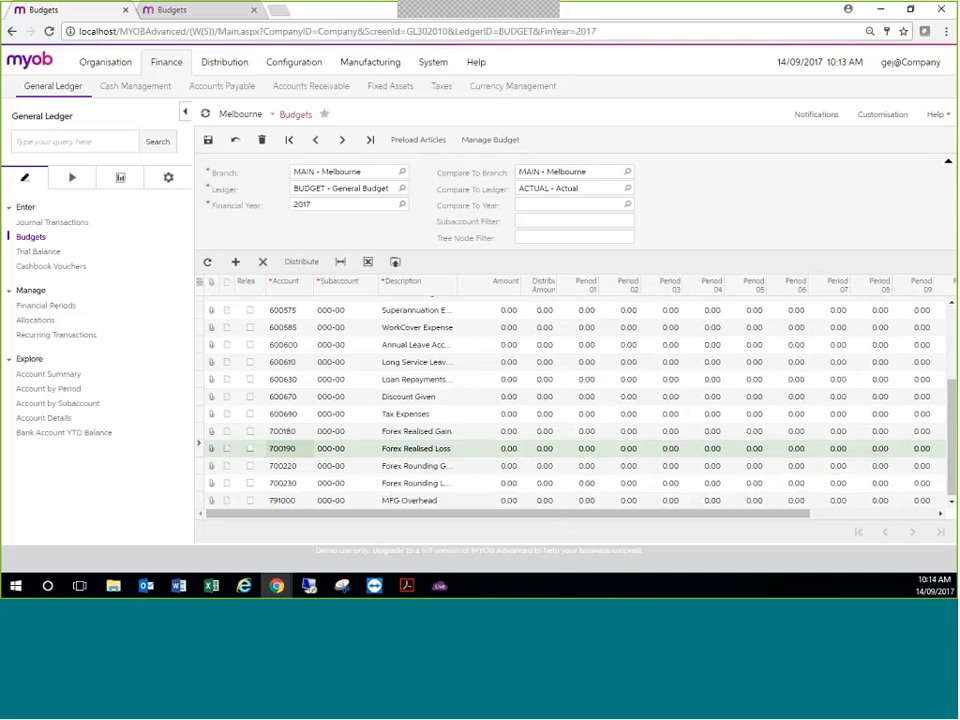
{"action": "scroll", "coordinate": [534, 404], "scroll_direction": "up", "scroll_amount": 1}
{"action": "scroll", "coordinate": [534, 404], "scroll_direction": "up", "scroll_amount": 3}
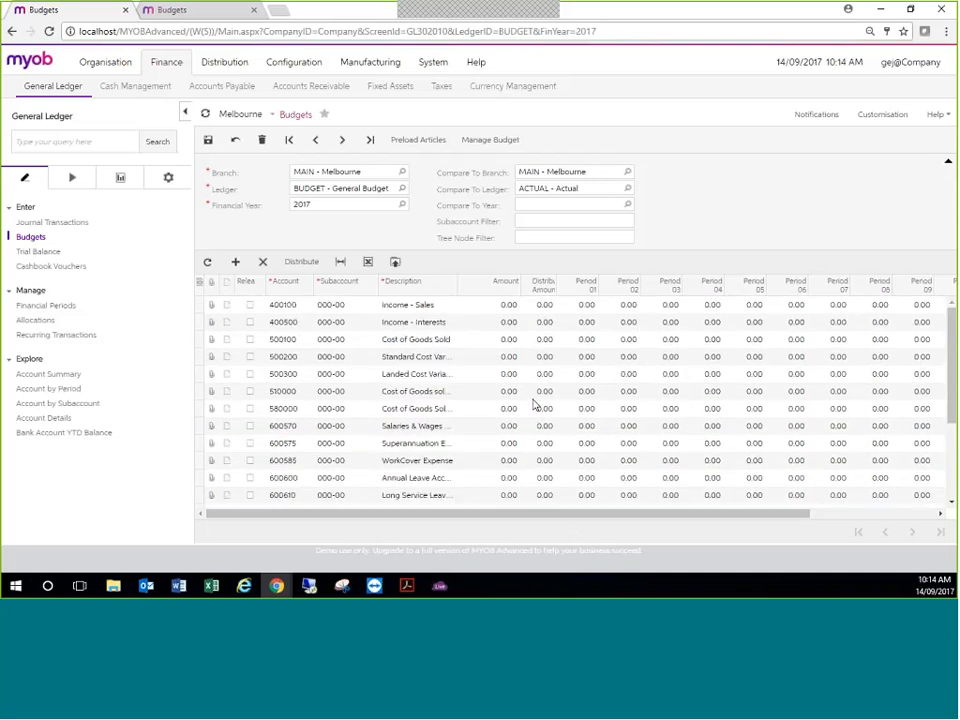
Save the zeroed budget and export its lines to an Excel file.
{"action": "left_click", "coordinate": [209, 141]}
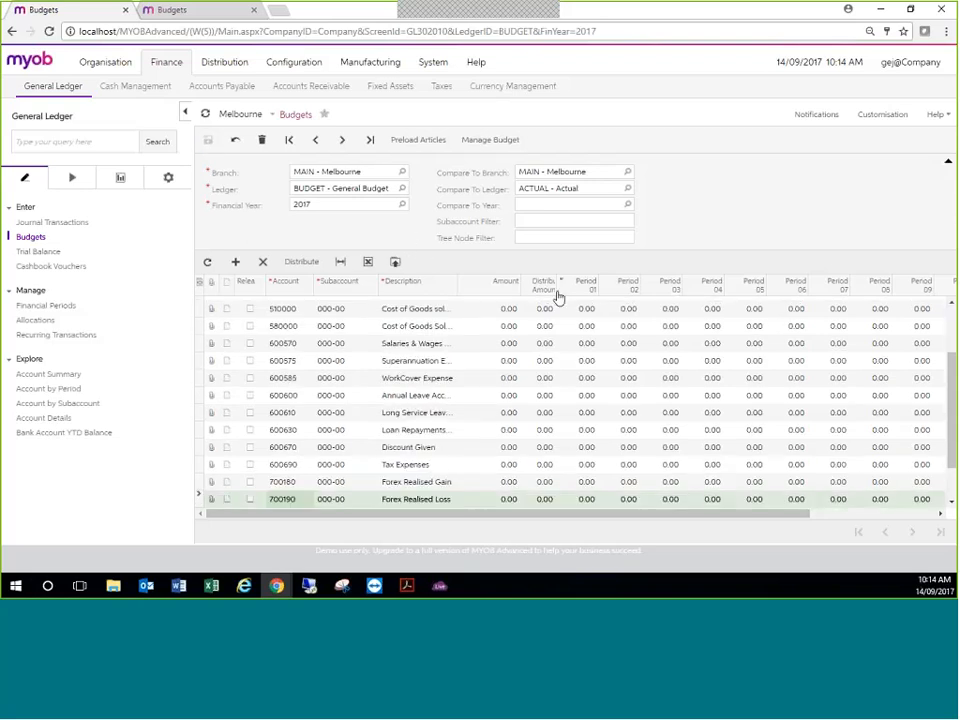
{"action": "left_click", "coordinate": [367, 268]}
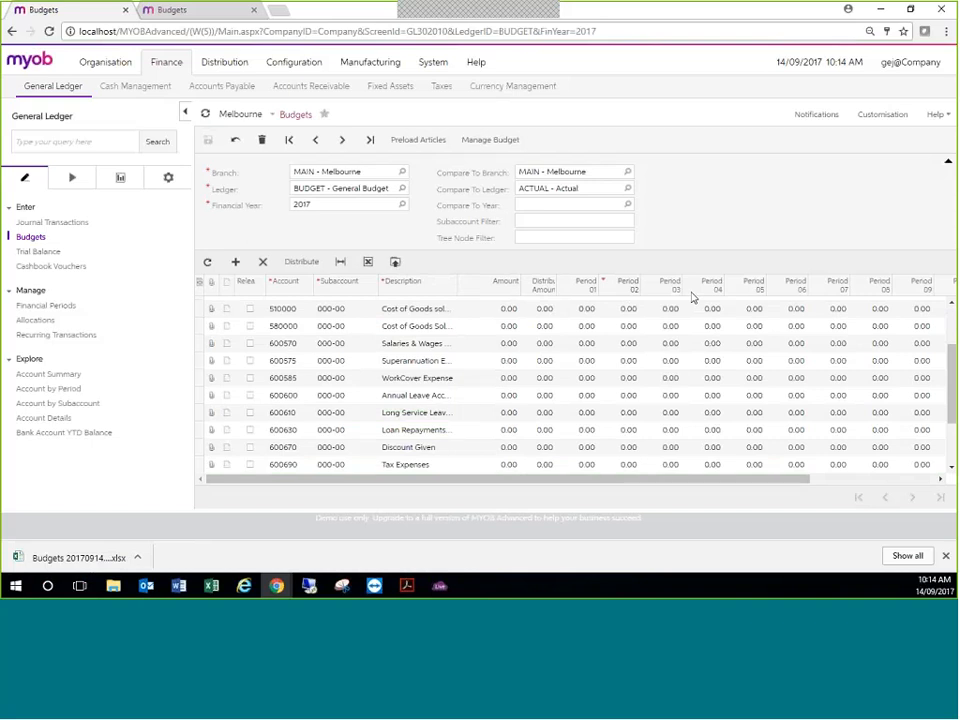
Load the budget amounts from the Excel file Budgets 20170914 in Downloads, check the imported lines and save the budget.
{"action": "left_click", "coordinate": [395, 264]}
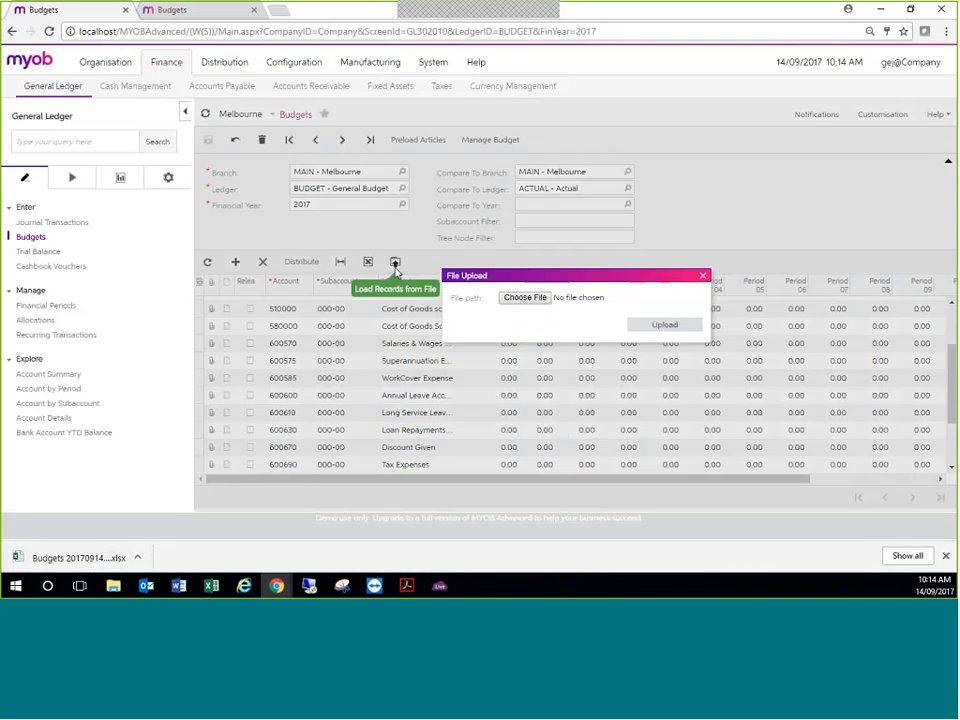
{"action": "left_click", "coordinate": [538, 300]}
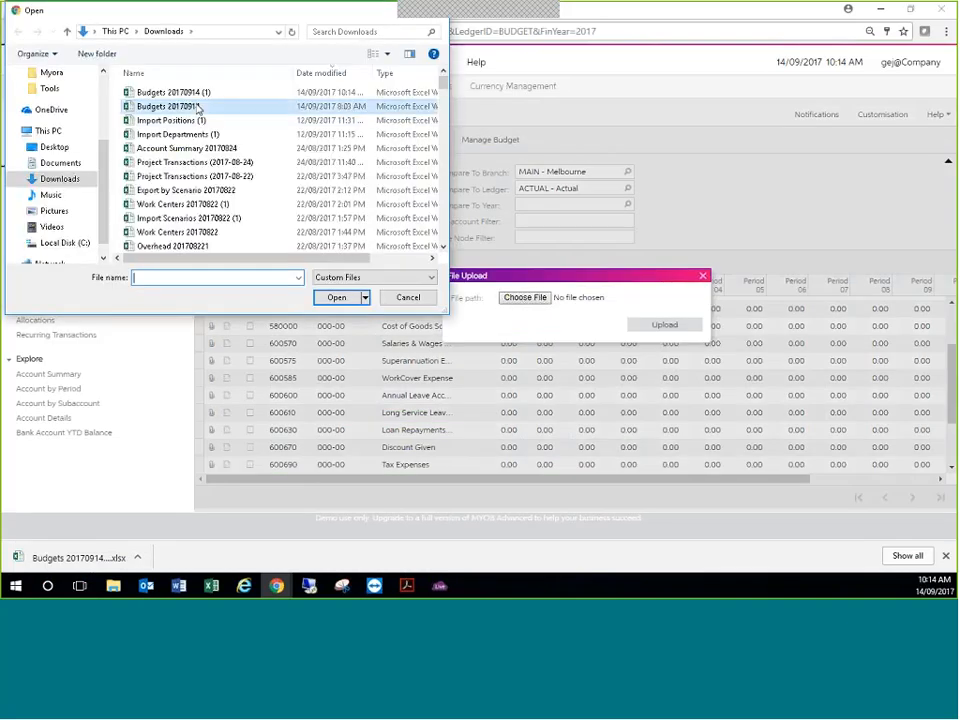
{"action": "left_click", "coordinate": [198, 107]}
{"action": "left_click", "coordinate": [336, 297]}
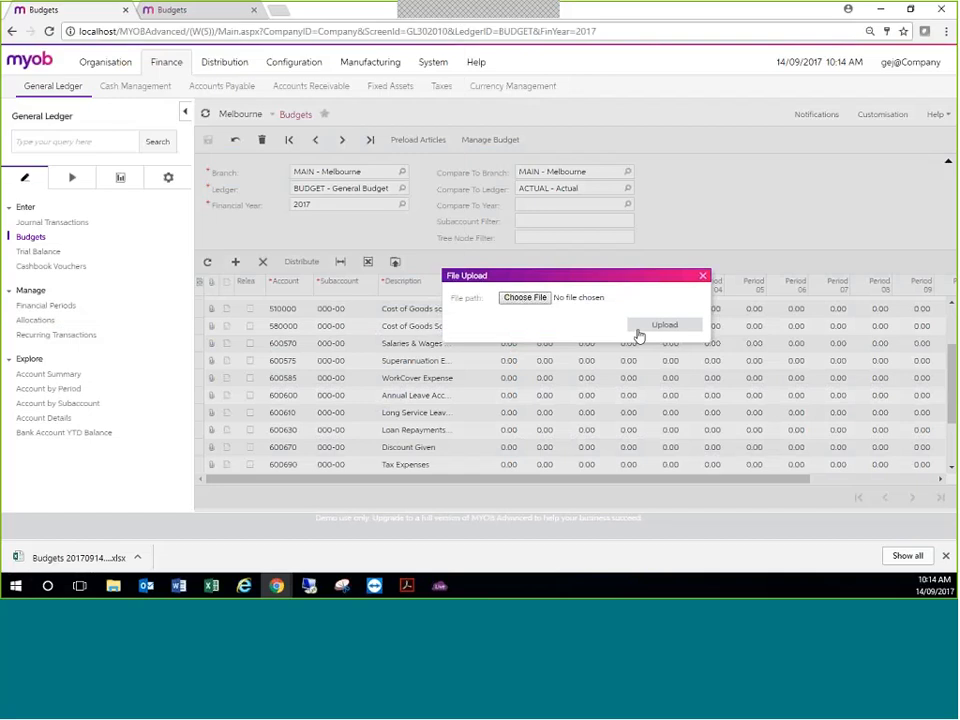
{"action": "left_click", "coordinate": [664, 326]}
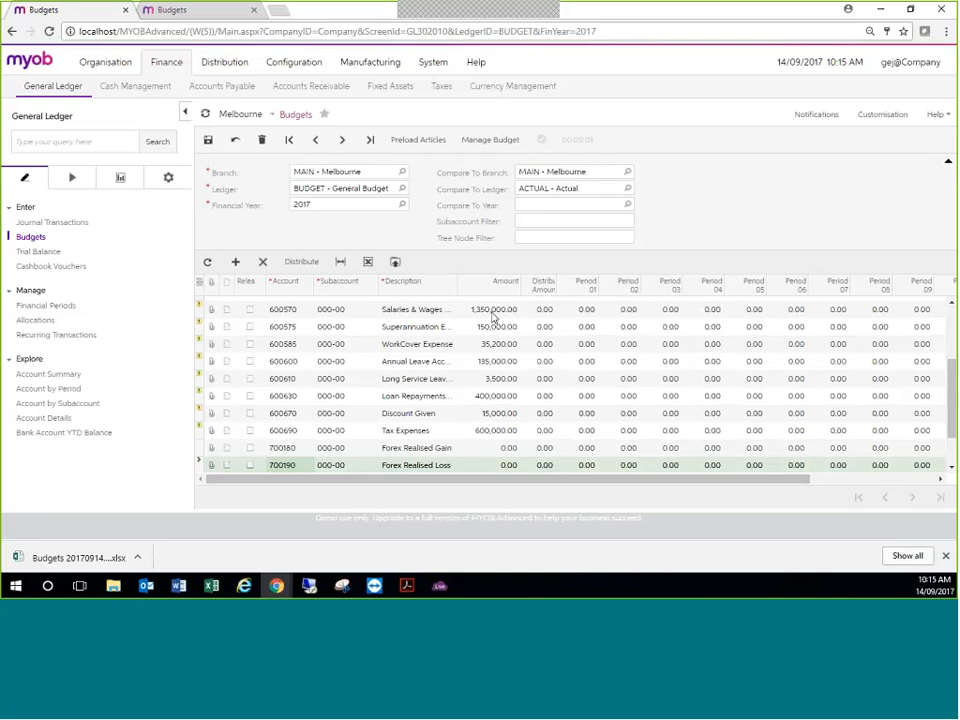
{"action": "scroll", "coordinate": [495, 313], "scroll_direction": "up", "scroll_amount": 5}
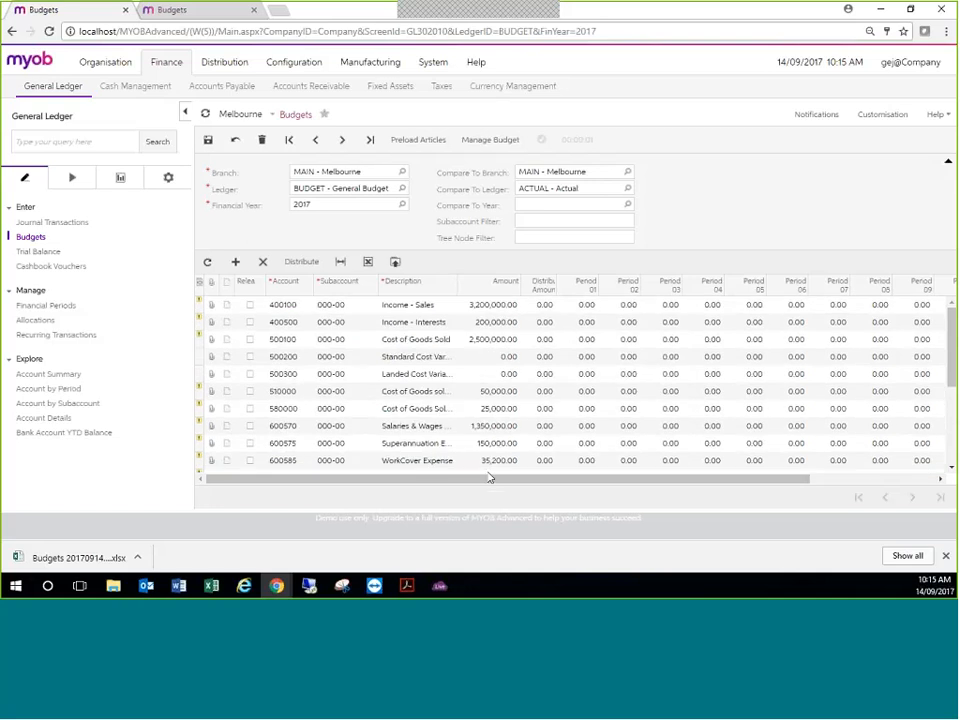
{"action": "left_click", "coordinate": [211, 143]}
Distribute the imported amounts by period with the Evenly method for all articles in this node and save the budget.
{"action": "left_click", "coordinate": [298, 264]}
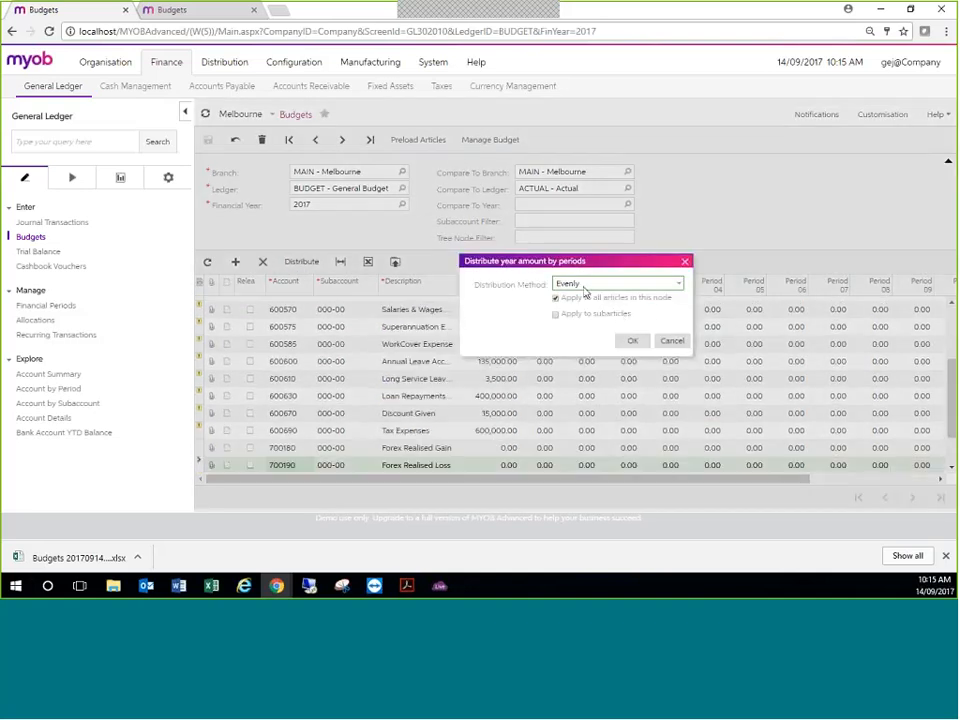
{"action": "left_click", "coordinate": [677, 284]}
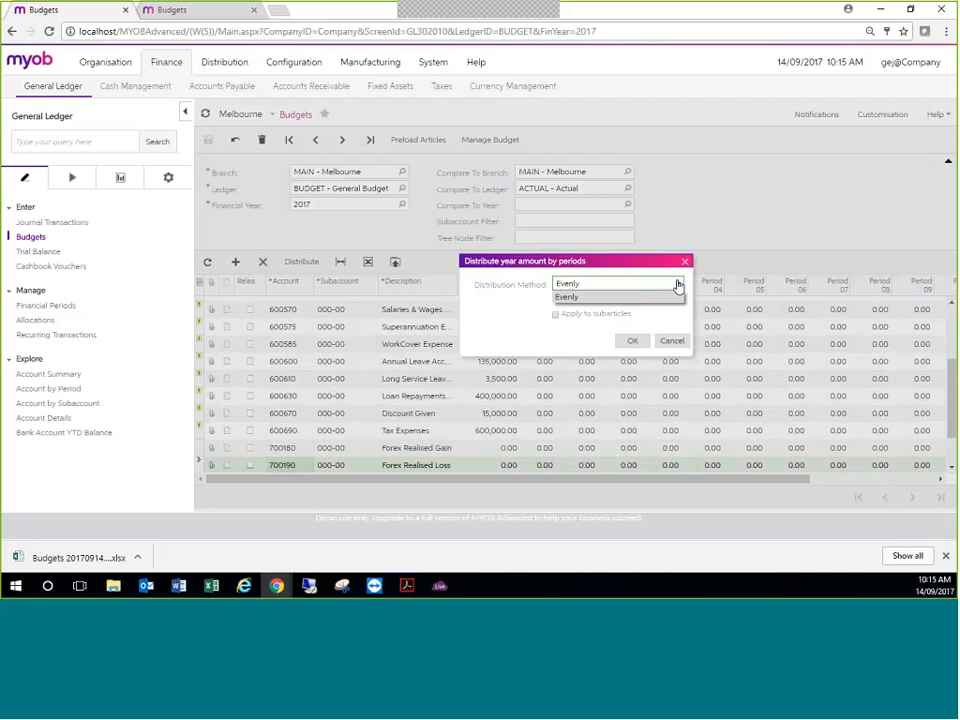
{"action": "left_click", "coordinate": [677, 285]}
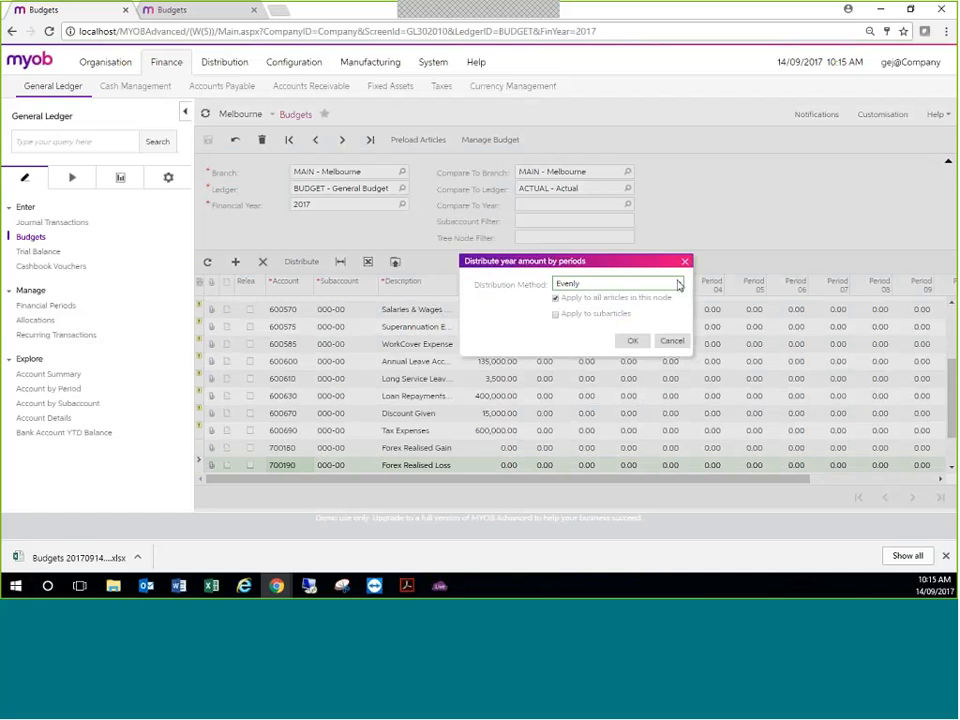
{"action": "left_click", "coordinate": [632, 342]}
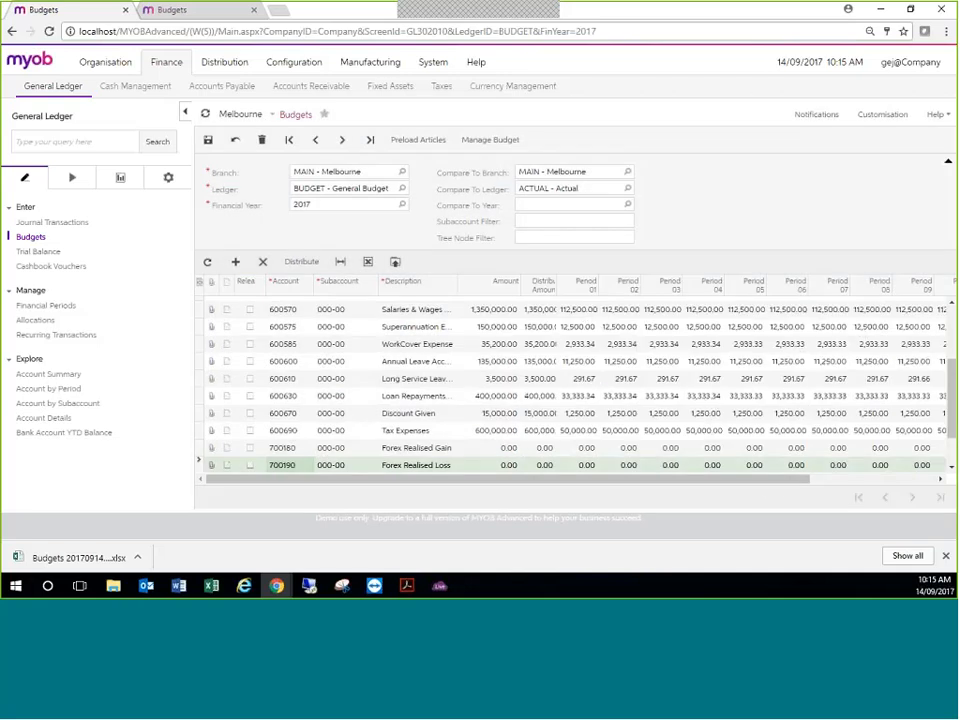
{"action": "left_click_drag", "start_coordinate": [764, 480], "coordinate": [634, 489]}
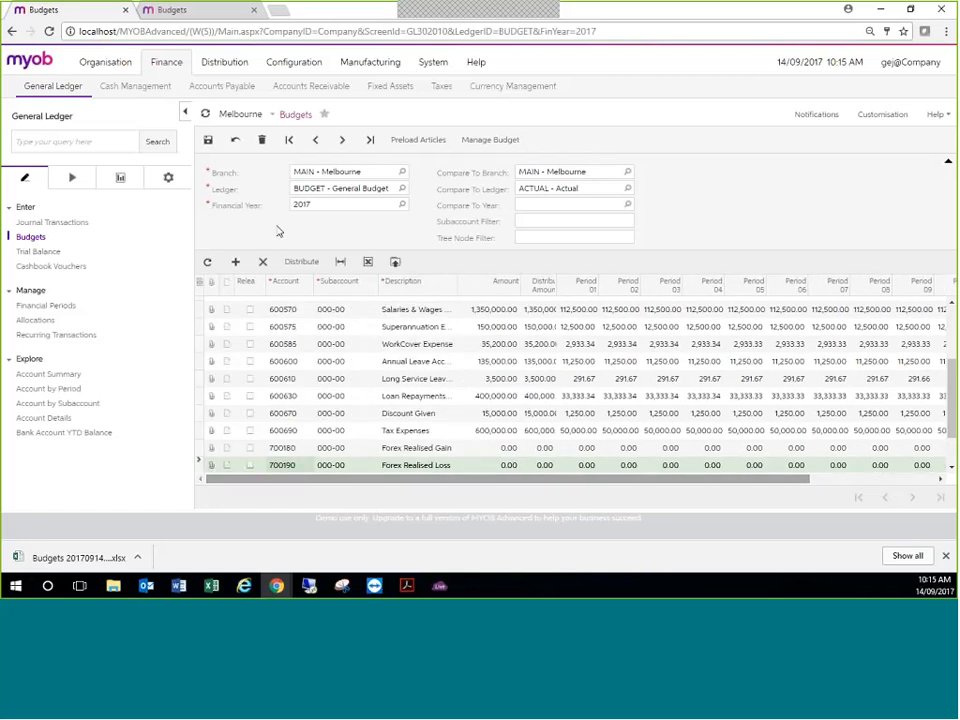
{"action": "left_click", "coordinate": [208, 140]}
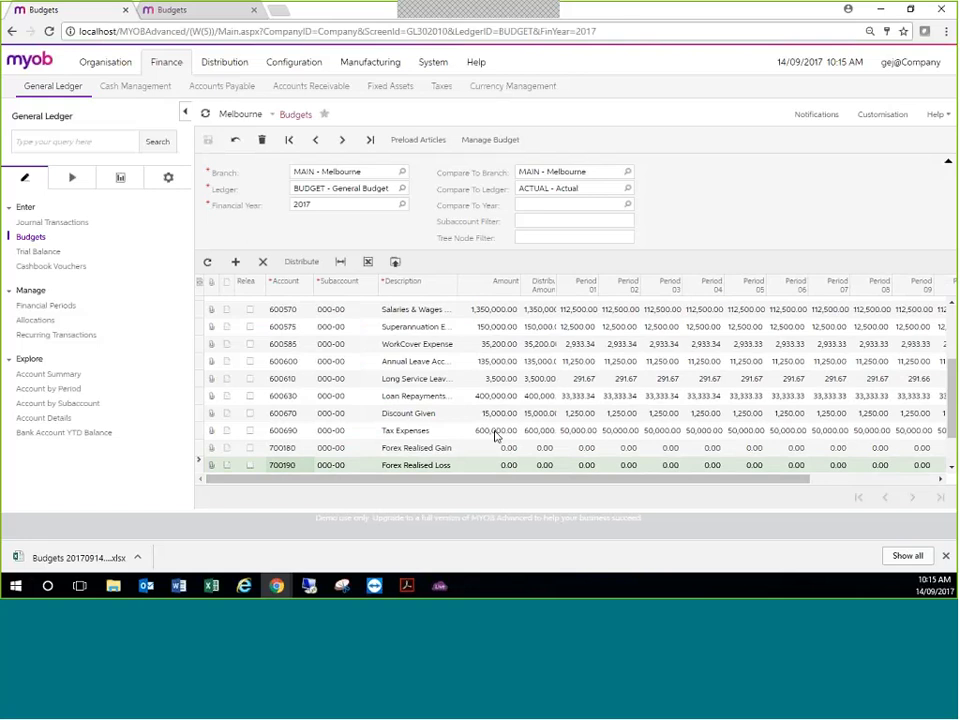
Set the Amount of account 600690 Tax Expenses to 700,000 and redistribute the amounts evenly across the periods.
{"action": "left_click", "coordinate": [494, 434]}
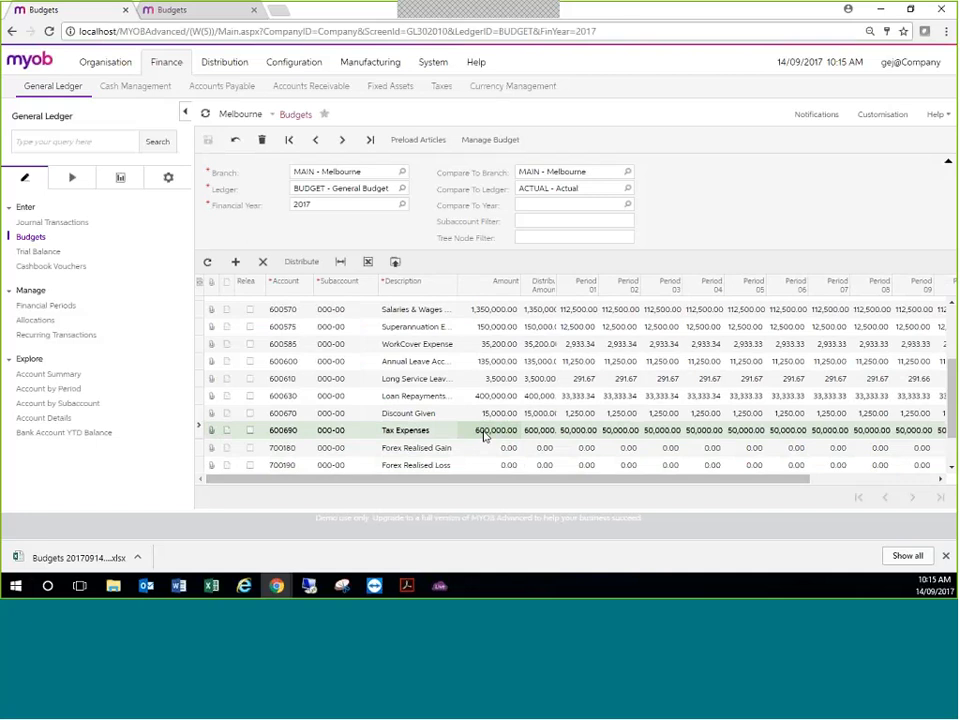
{"action": "left_click", "coordinate": [484, 431]}
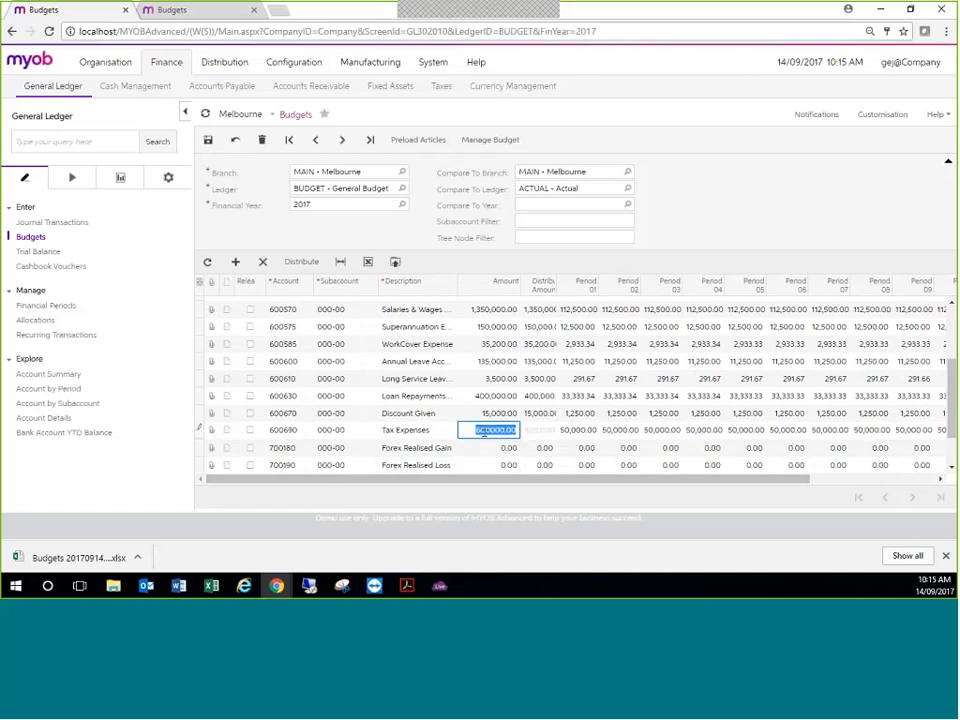
{"action": "type", "text": "700,000"}
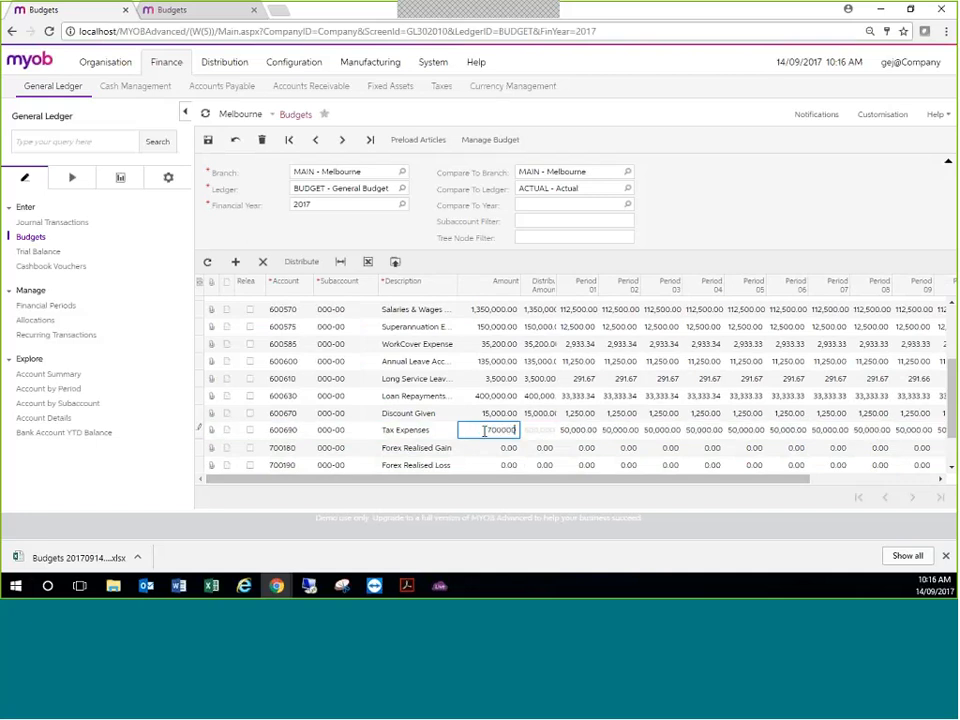
{"action": "key", "text": "Tab"}
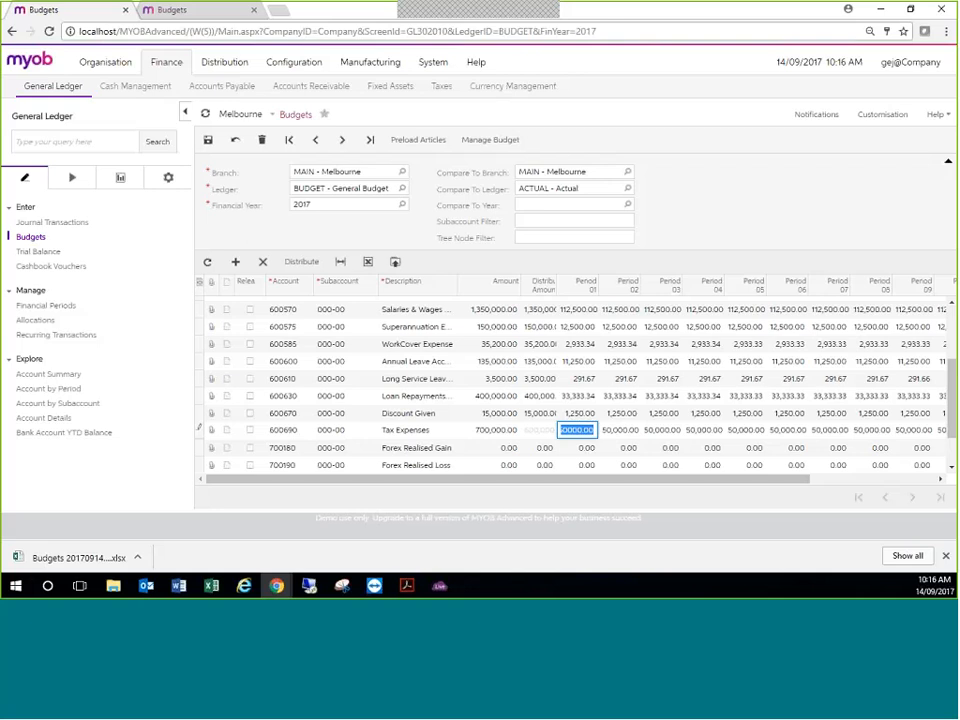
{"action": "left_click", "coordinate": [301, 262]}
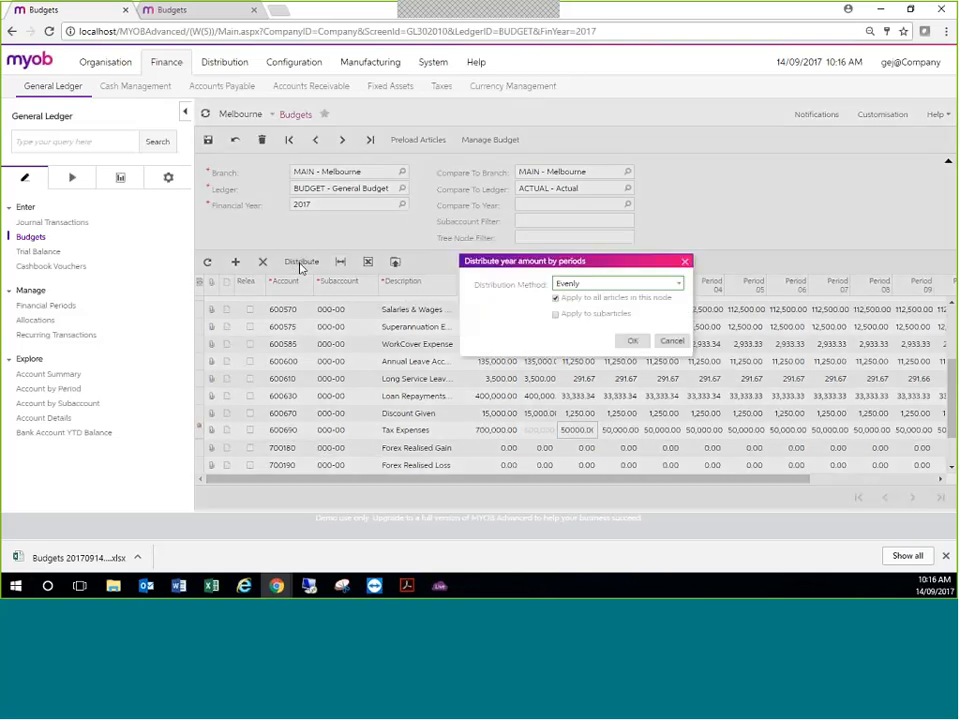
{"action": "left_click", "coordinate": [633, 341]}
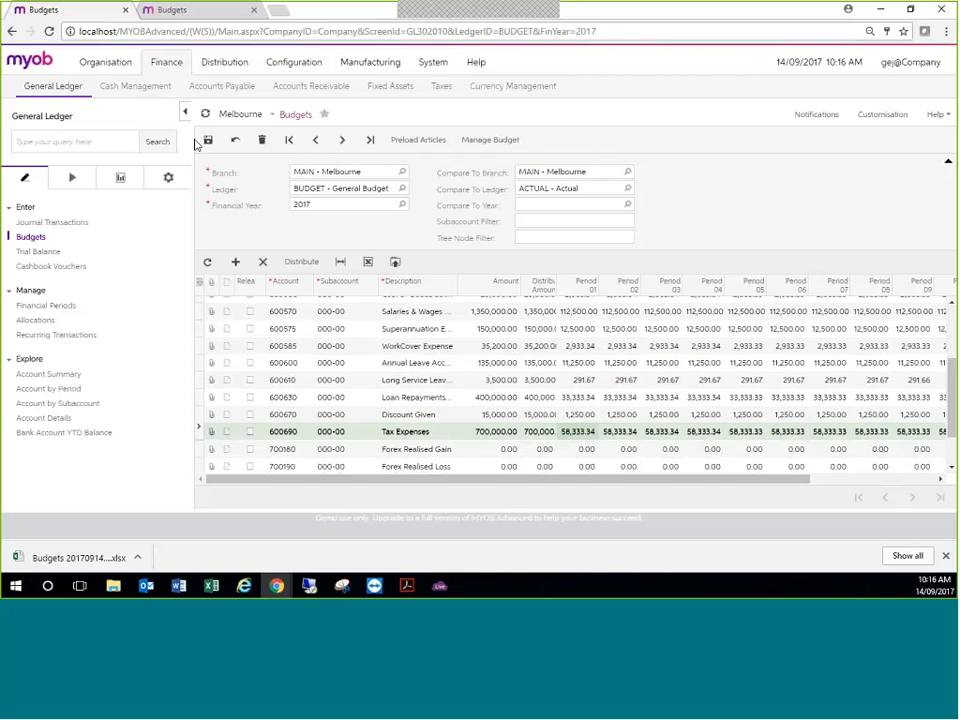
Save the 2017 budget, release all of its budget articles and reopen the Budgets form.
{"action": "left_click", "coordinate": [207, 140]}
{"action": "scroll", "coordinate": [702, 373], "scroll_direction": "up", "scroll_amount": 3}
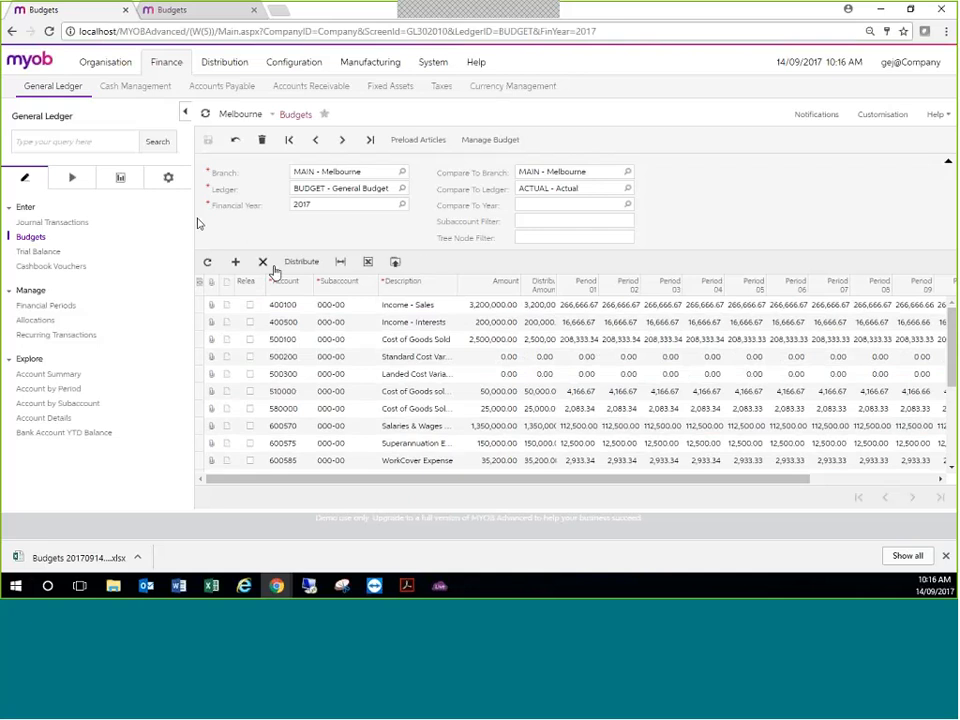
{"action": "left_click", "coordinate": [77, 182]}
{"action": "left_click", "coordinate": [46, 223]}
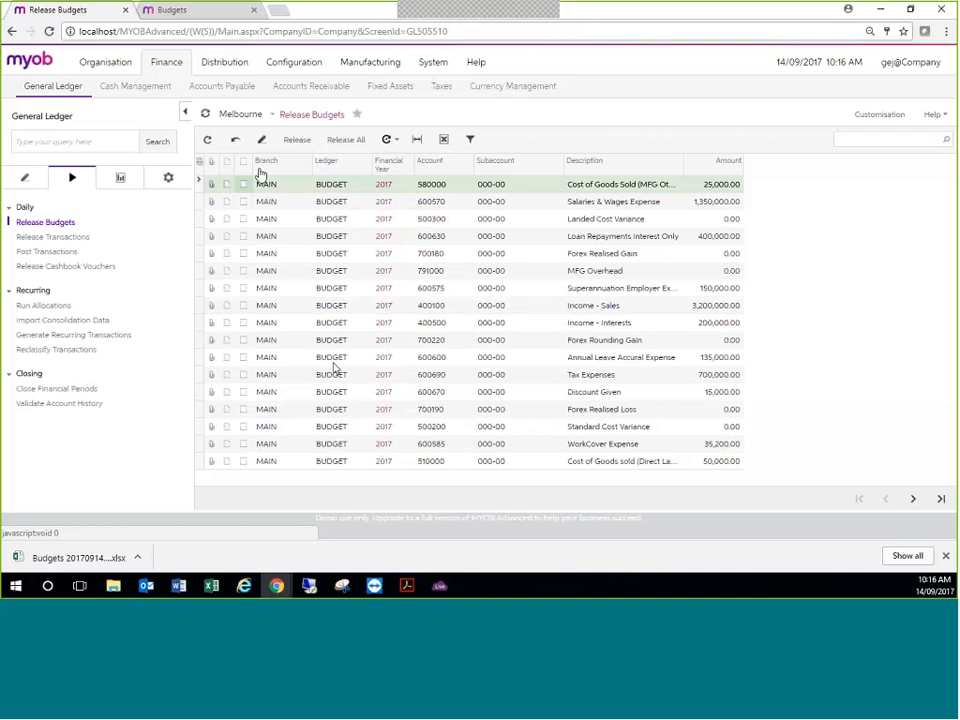
{"action": "left_click", "coordinate": [347, 141]}
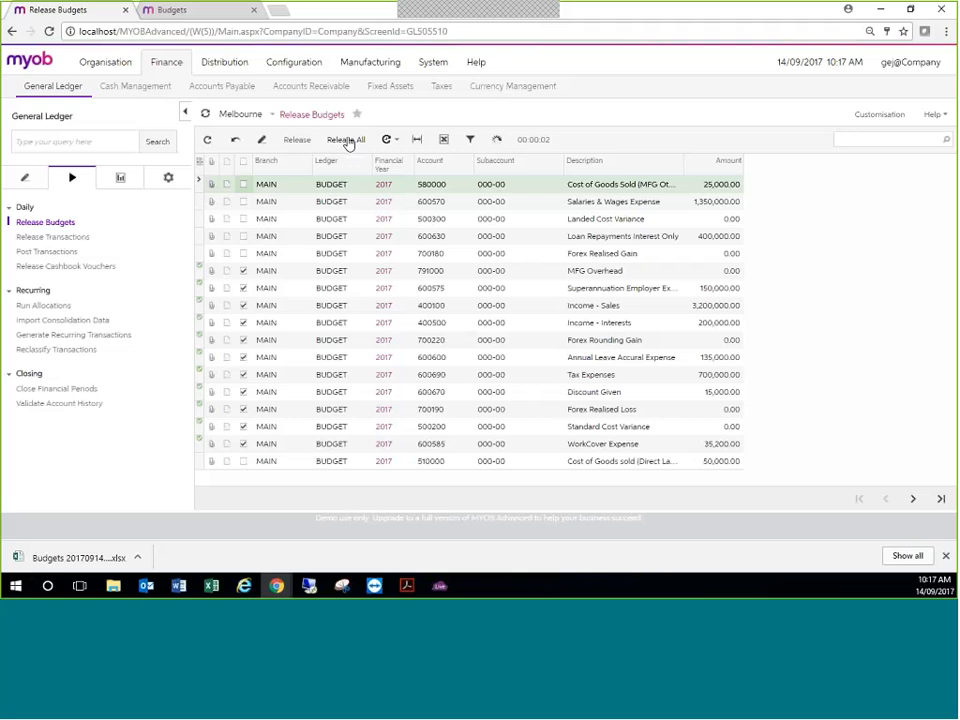
{"action": "left_click", "coordinate": [30, 183]}
{"action": "left_click", "coordinate": [30, 237]}
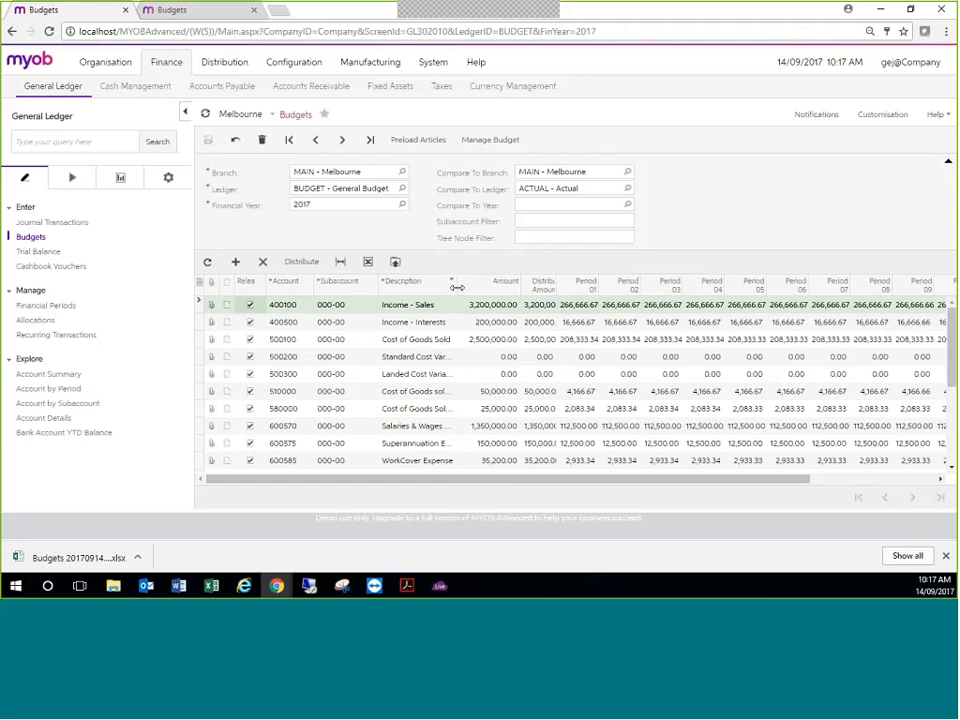
Widen the Description column, set the Amount of account 600570 Salaries & Wages Expense to 1,500,000 and save the budget.
{"action": "left_click_drag", "start_coordinate": [457, 284], "coordinate": [495, 285]}
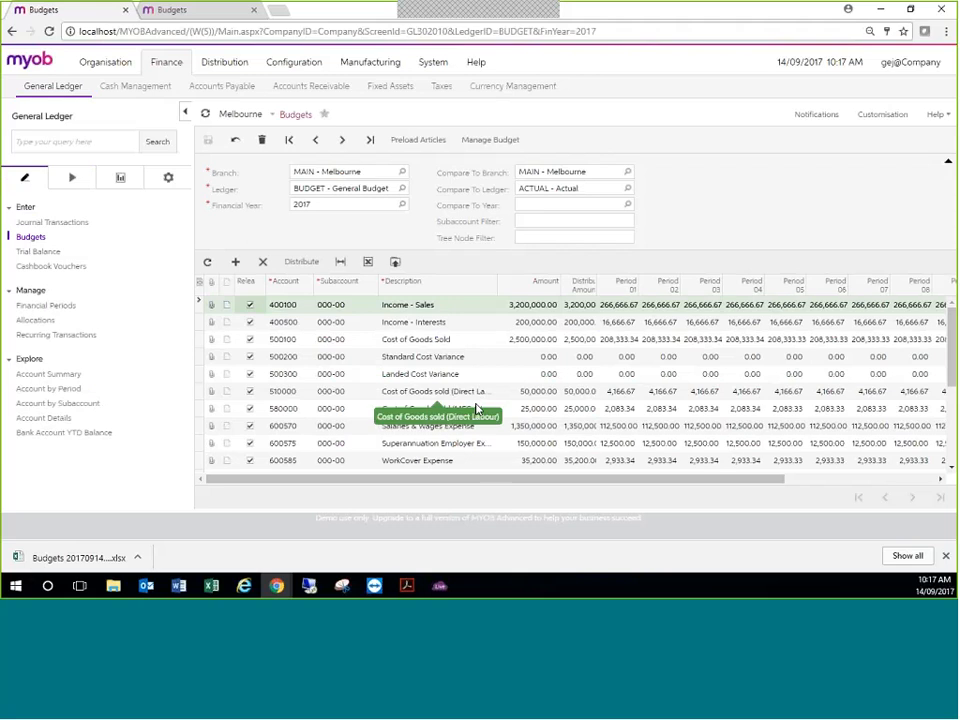
{"action": "left_click", "coordinate": [537, 426]}
{"action": "left_click", "coordinate": [537, 426]}
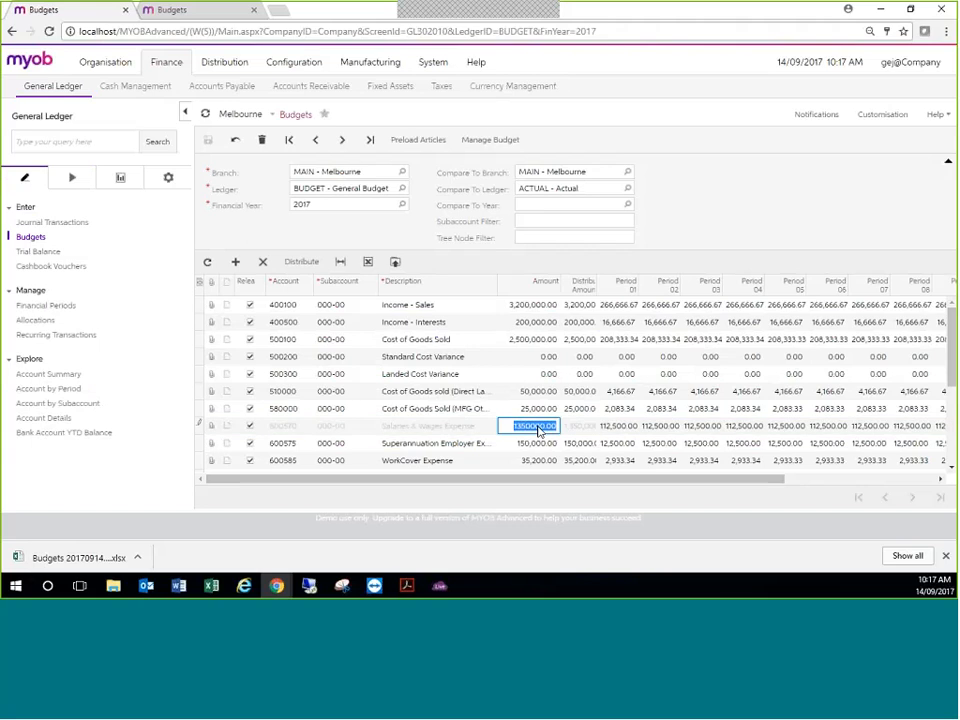
{"action": "key", "text": "BackSpace"}
{"action": "type", "text": "1,500,000"}
{"action": "key", "text": "Tab"}
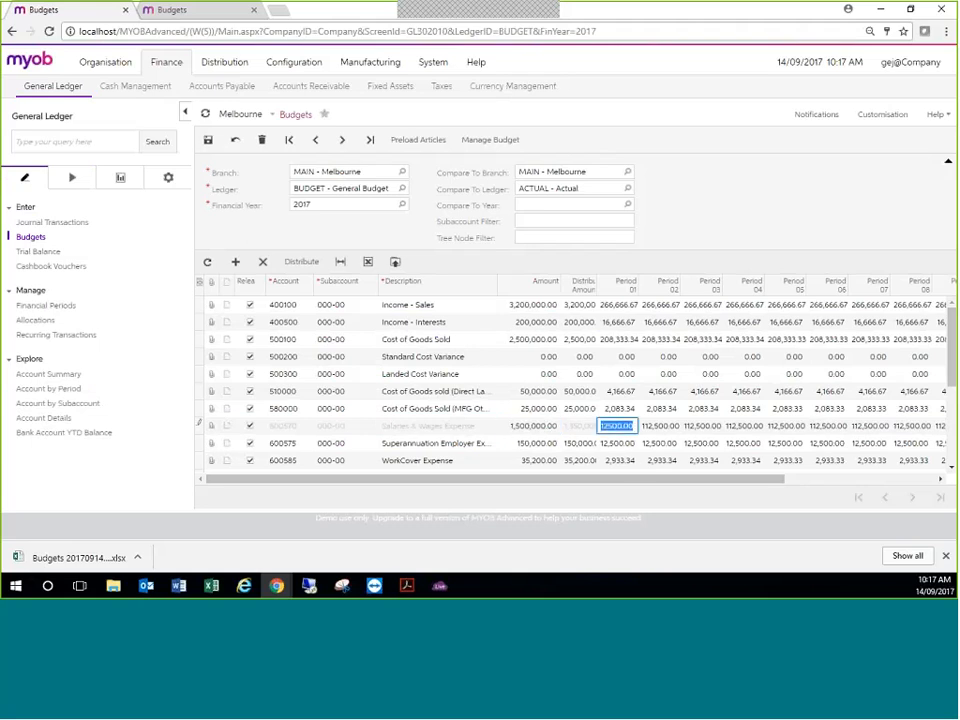
{"action": "left_click", "coordinate": [206, 141]}
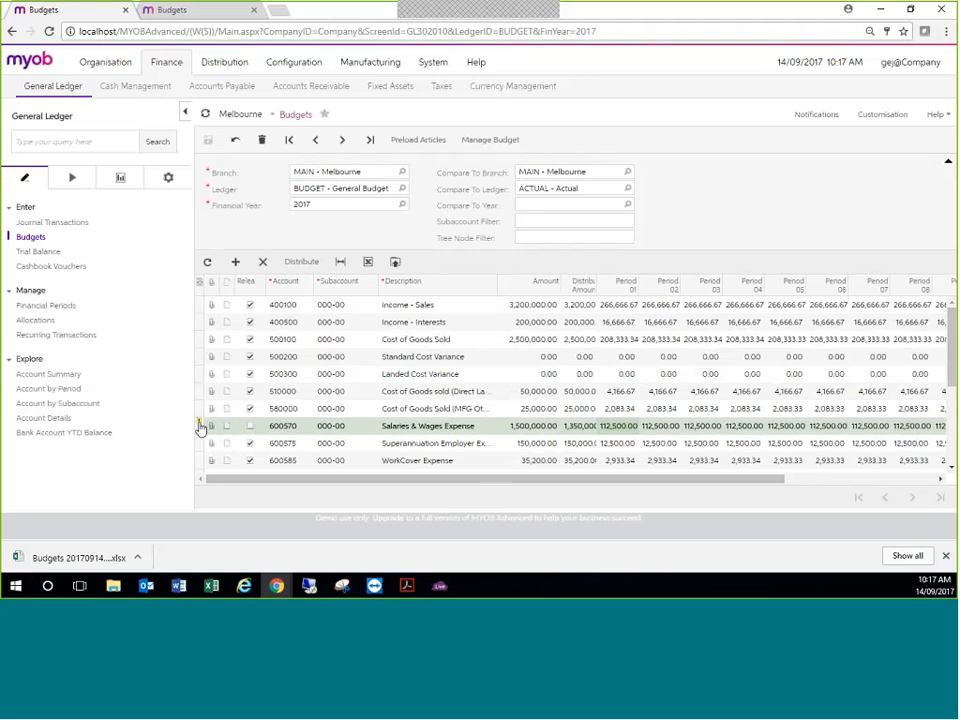
Redistribute the amount of account 600570 Salaries & Wages Expense evenly across the periods and save the budget before leaving the form.
{"action": "mouse_move", "coordinate": [200, 428]}
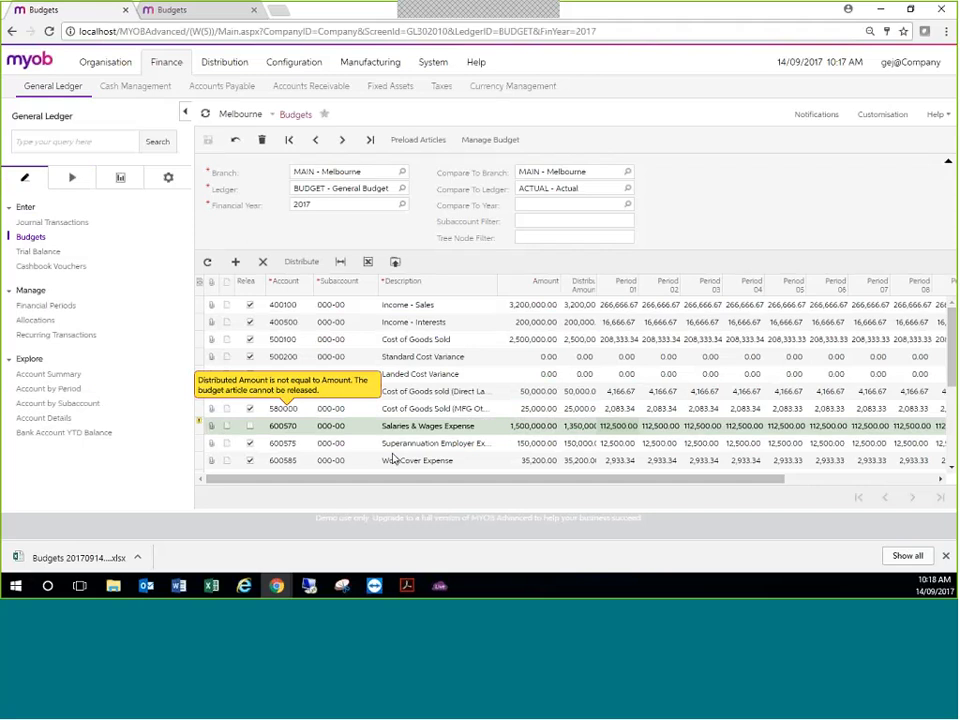
{"action": "left_click", "coordinate": [300, 260]}
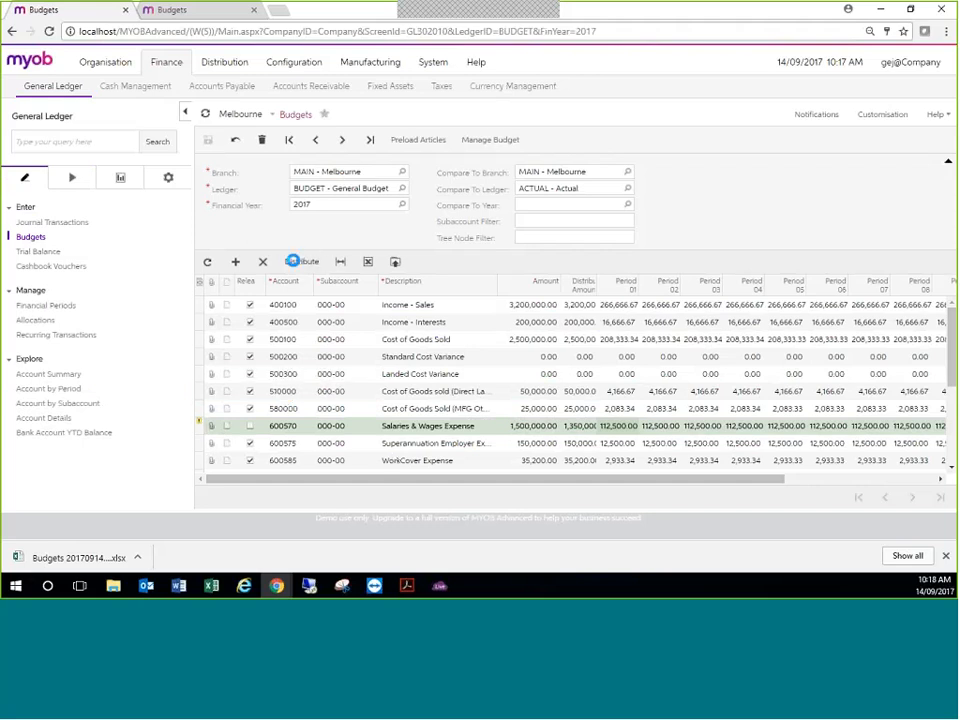
{"action": "left_click", "coordinate": [556, 298]}
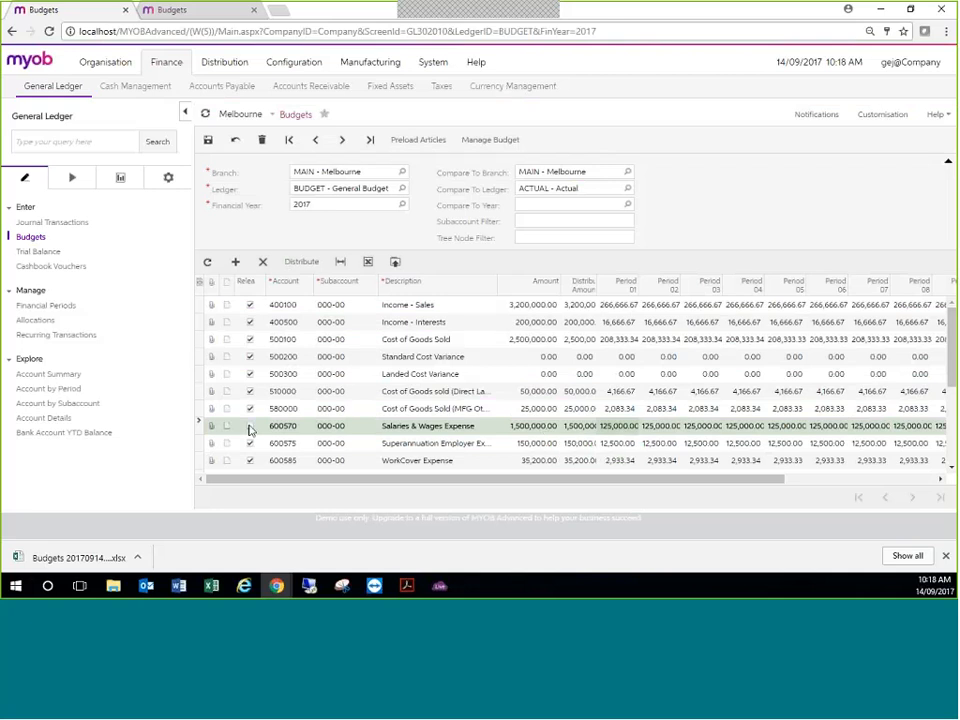
{"action": "left_click", "coordinate": [72, 178]}
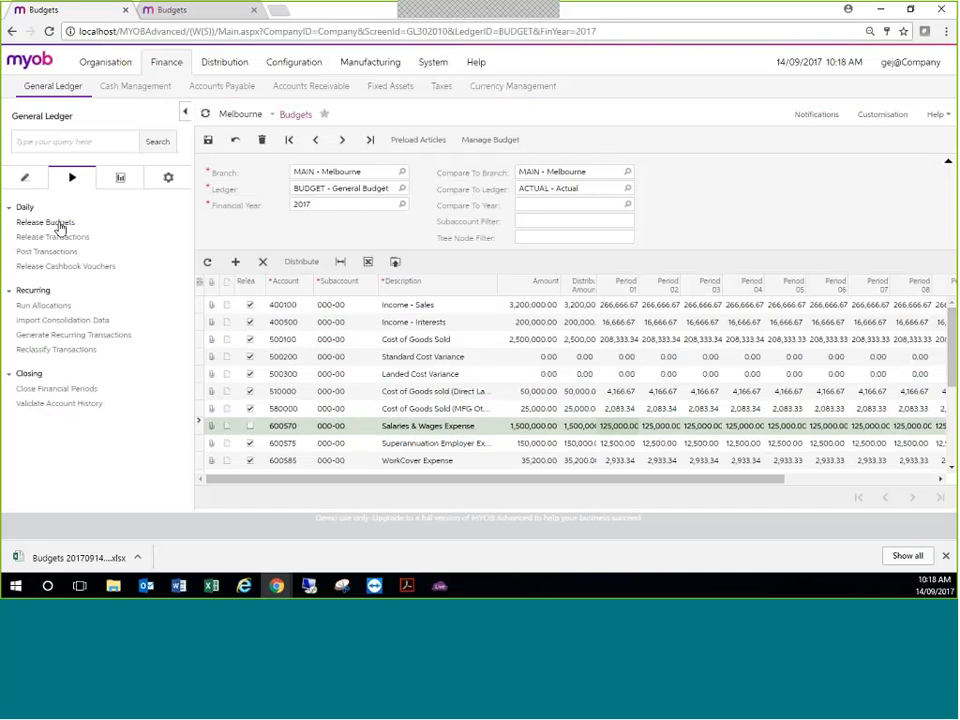
{"action": "left_click", "coordinate": [58, 225]}
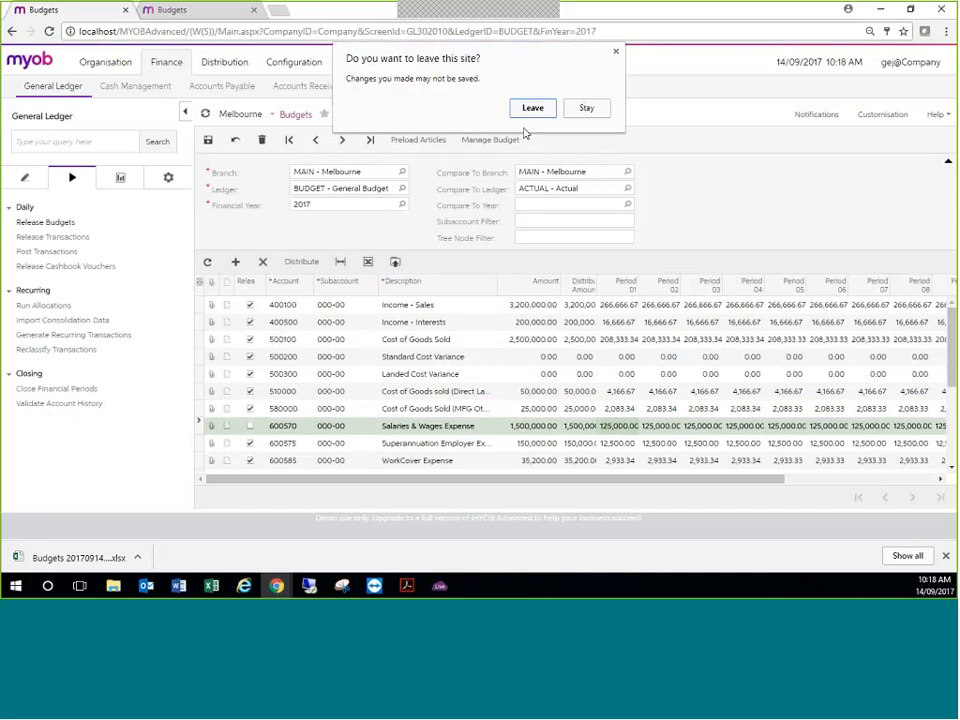
{"action": "left_click", "coordinate": [590, 108]}
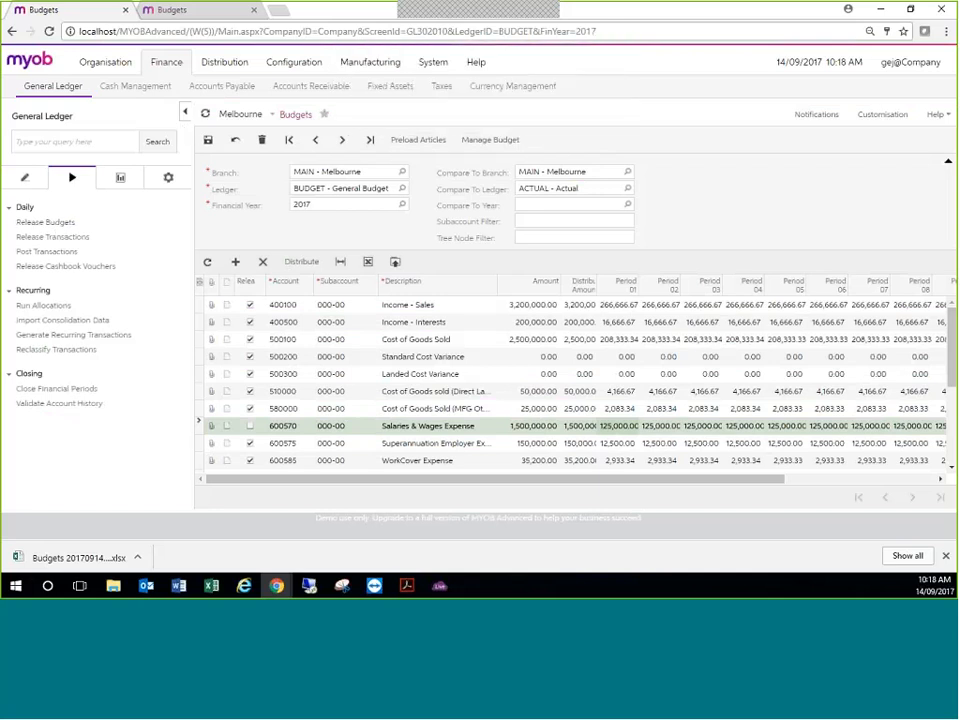
Release the budget article for account 600570 Salaries & Wages Expense and return to the Budgets form.
{"action": "left_click", "coordinate": [50, 226]}
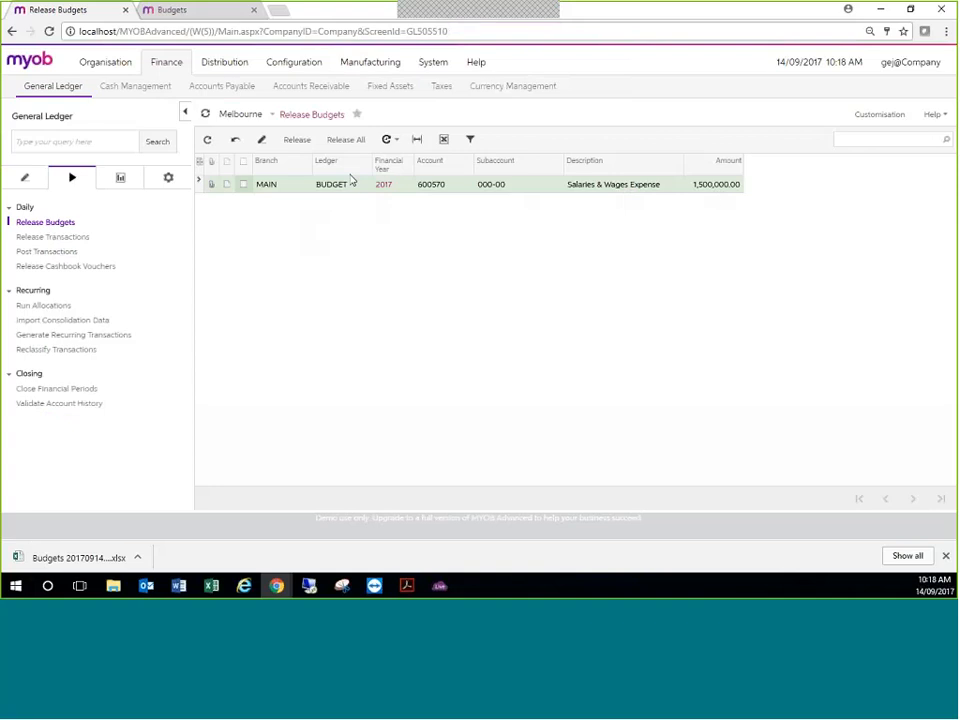
{"action": "left_click", "coordinate": [242, 186]}
{"action": "left_click", "coordinate": [302, 141]}
{"action": "left_click", "coordinate": [32, 177]}
{"action": "left_click", "coordinate": [41, 239]}
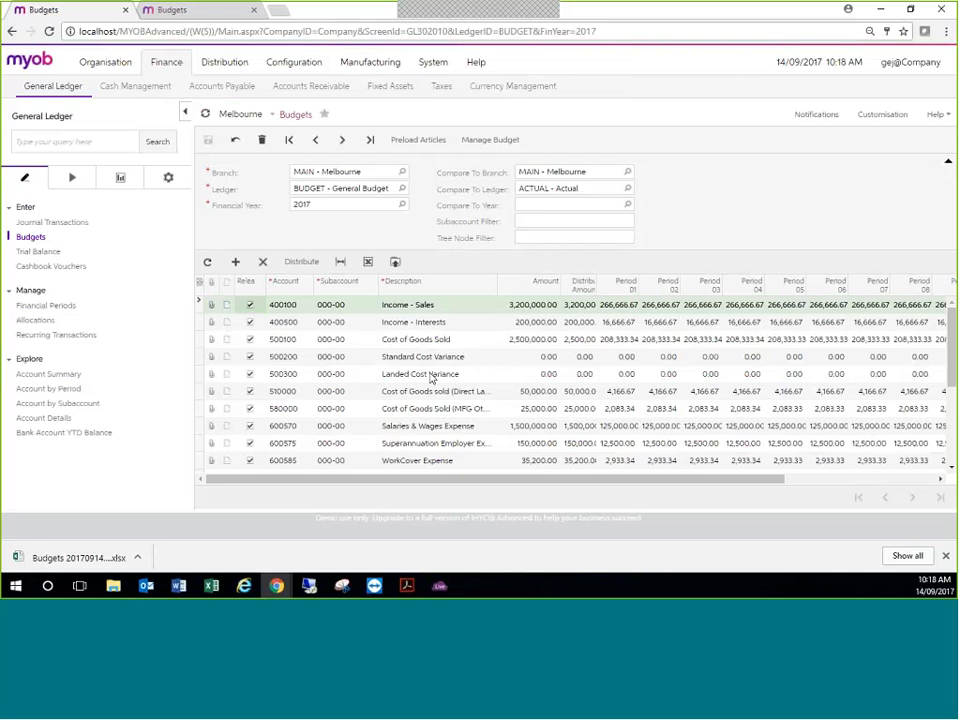
Compare the budget with the Actual ledger for 2016, review the compared lines and clear the Compare To Year.
{"action": "left_click", "coordinate": [628, 205]}
{"action": "left_click", "coordinate": [542, 315]}
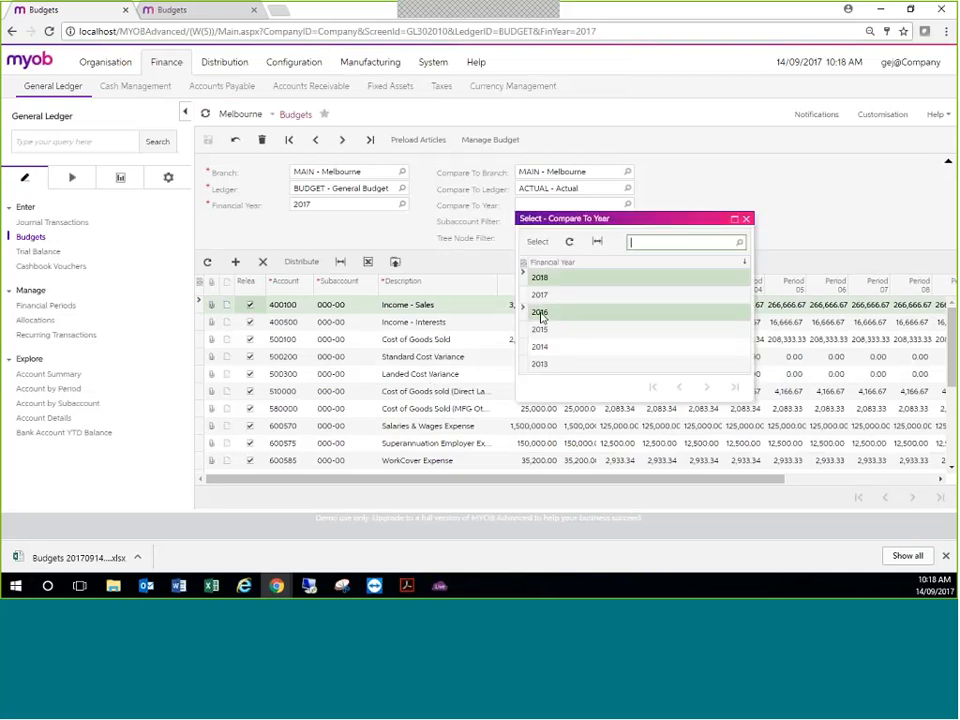
{"action": "double_click", "coordinate": [540, 313]}
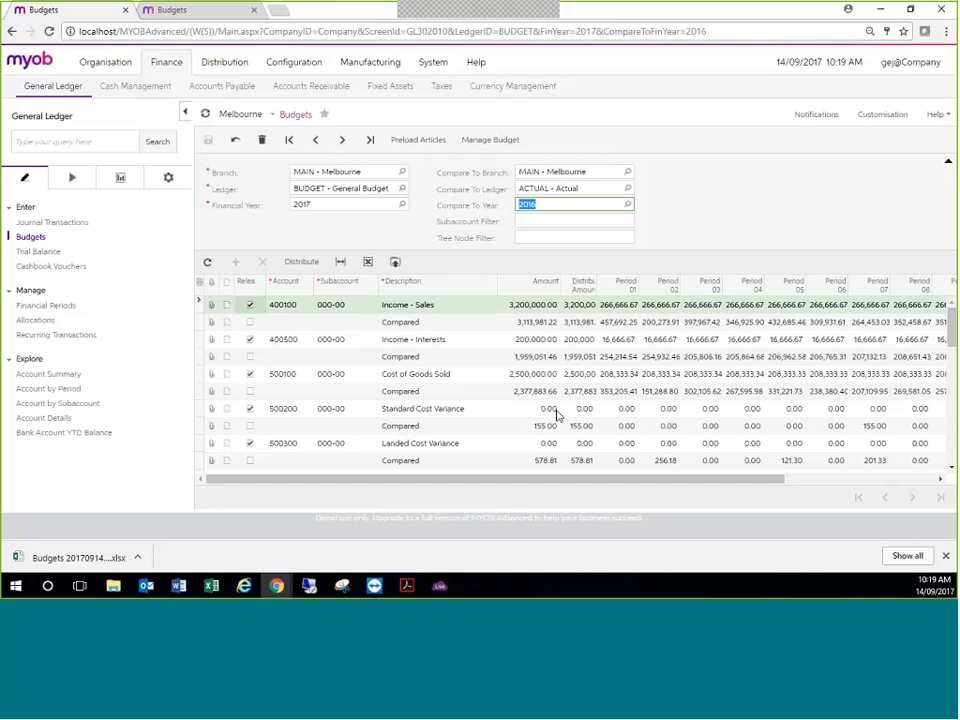
{"action": "scroll", "coordinate": [553, 413], "scroll_direction": "down", "scroll_amount": 5}
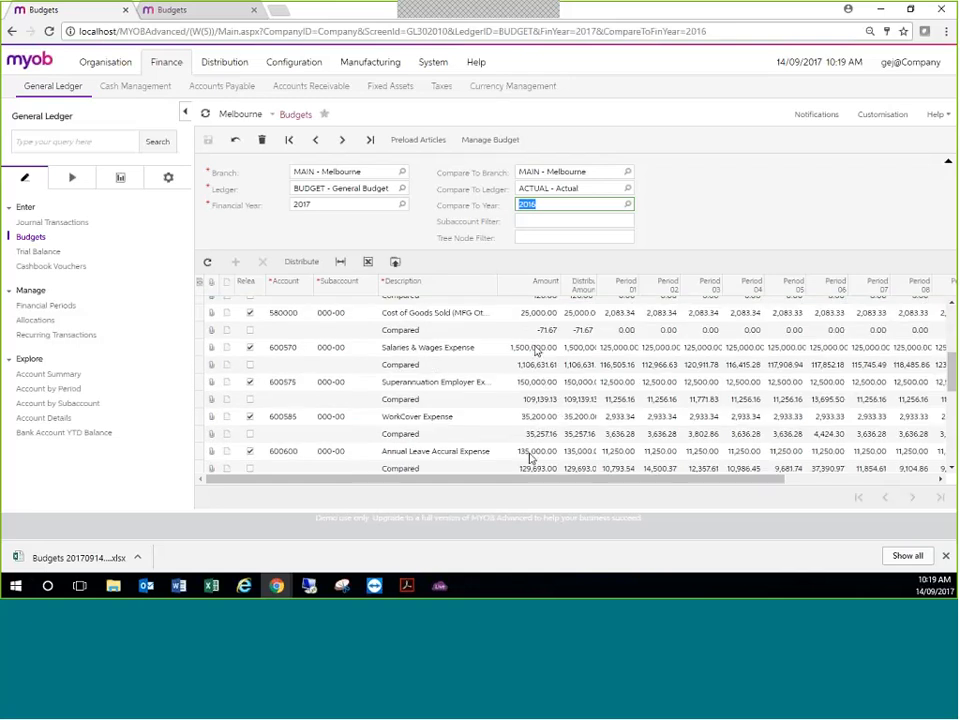
{"action": "scroll", "coordinate": [536, 346], "scroll_direction": "up", "scroll_amount": 5}
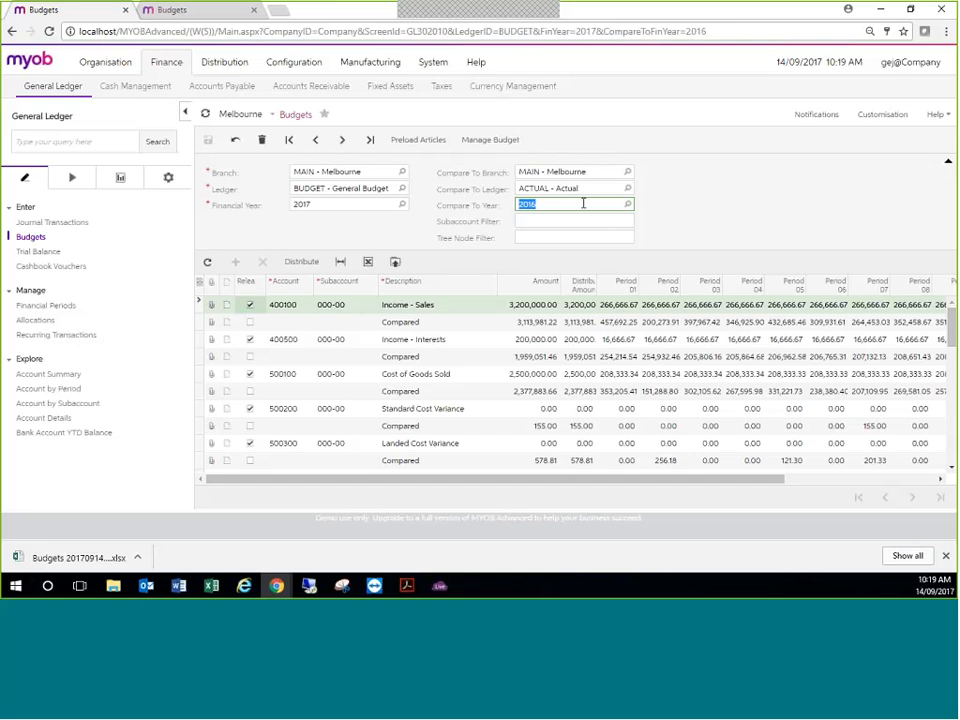
{"action": "key", "text": "BackSpace"}
{"action": "key", "text": "Tab"}
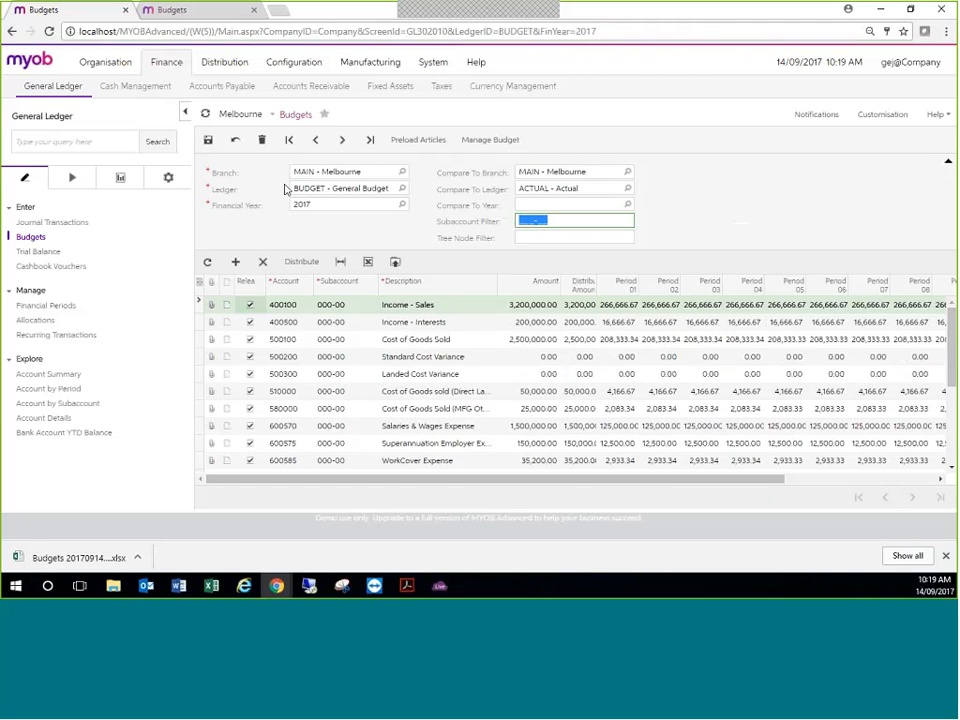
Look up the available branches and ledgers for the budget without changing the selection.
{"action": "left_click", "coordinate": [403, 174]}
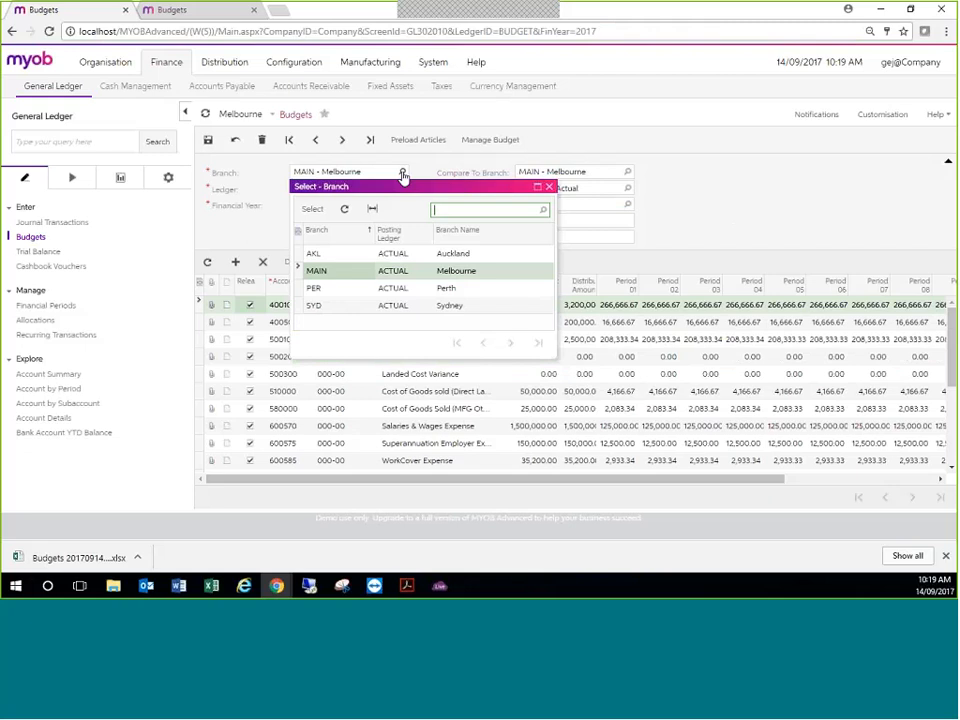
{"action": "left_click", "coordinate": [403, 174]}
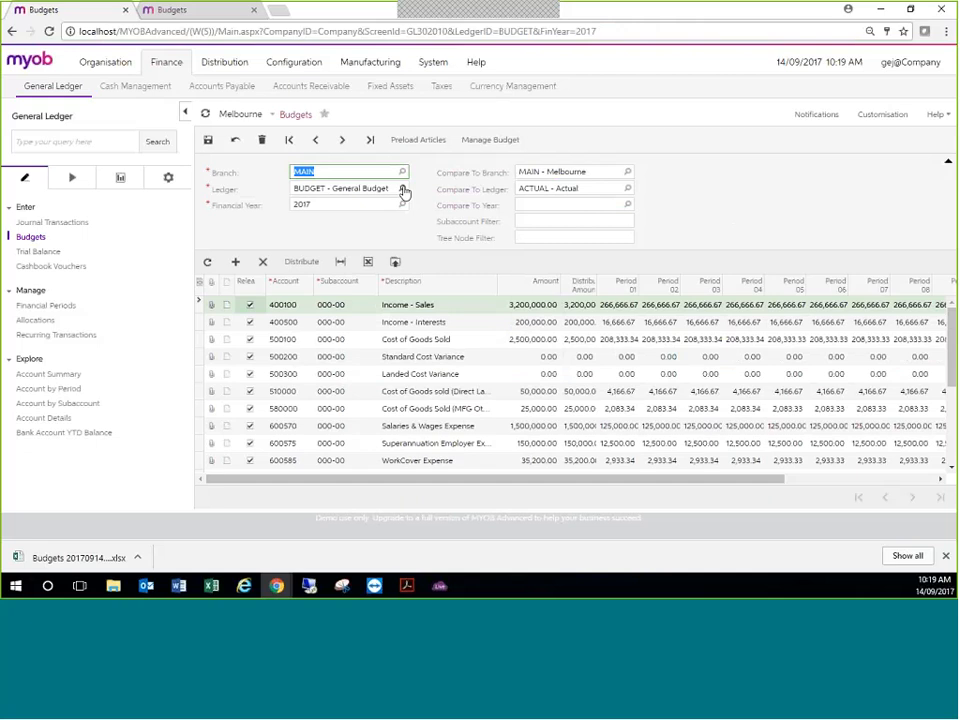
{"action": "left_click", "coordinate": [403, 189]}
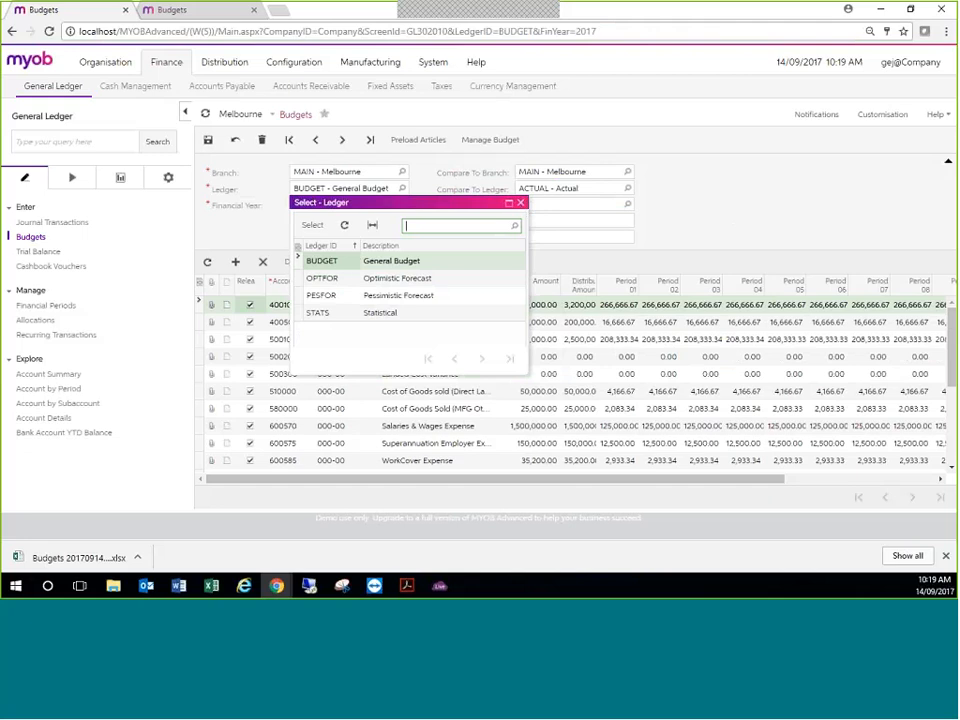
{"action": "left_click", "coordinate": [520, 203]}
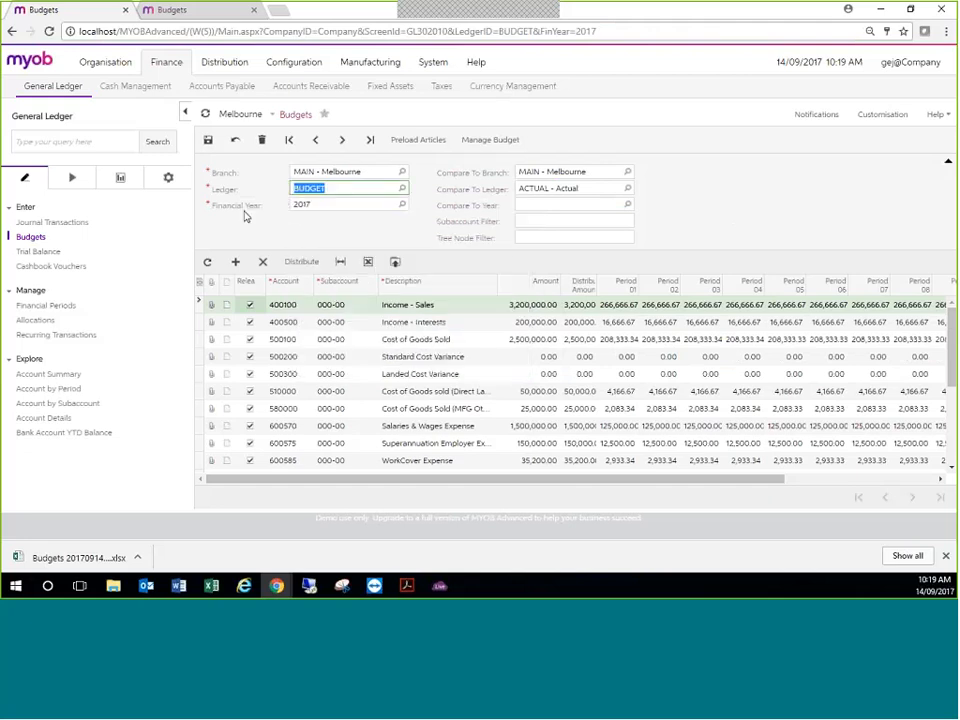
Set the Financial Year to 2016 and load the budget amounts from the Excel file Budgets 20170914 in Downloads.
{"action": "left_click", "coordinate": [402, 205]}
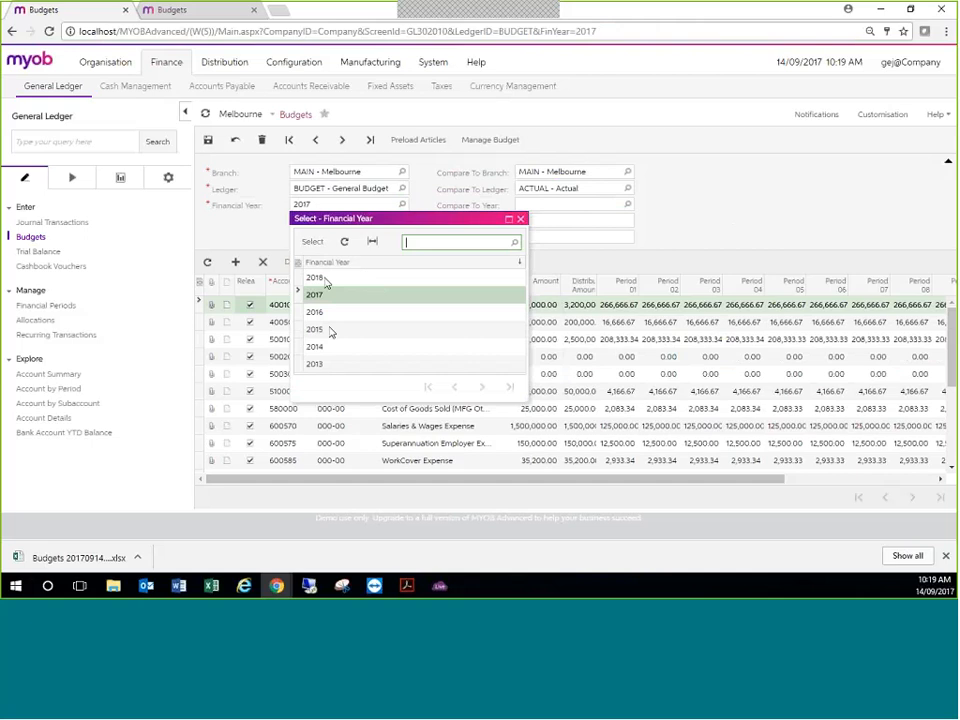
{"action": "double_click", "coordinate": [332, 313]}
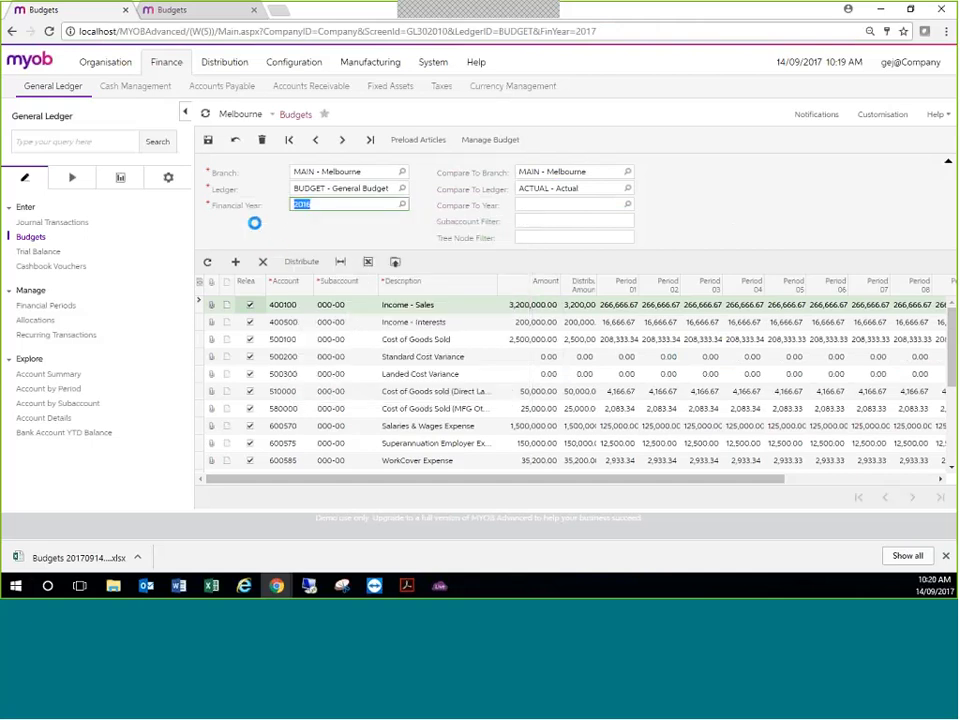
{"action": "left_click", "coordinate": [395, 264]}
{"action": "left_click", "coordinate": [518, 301]}
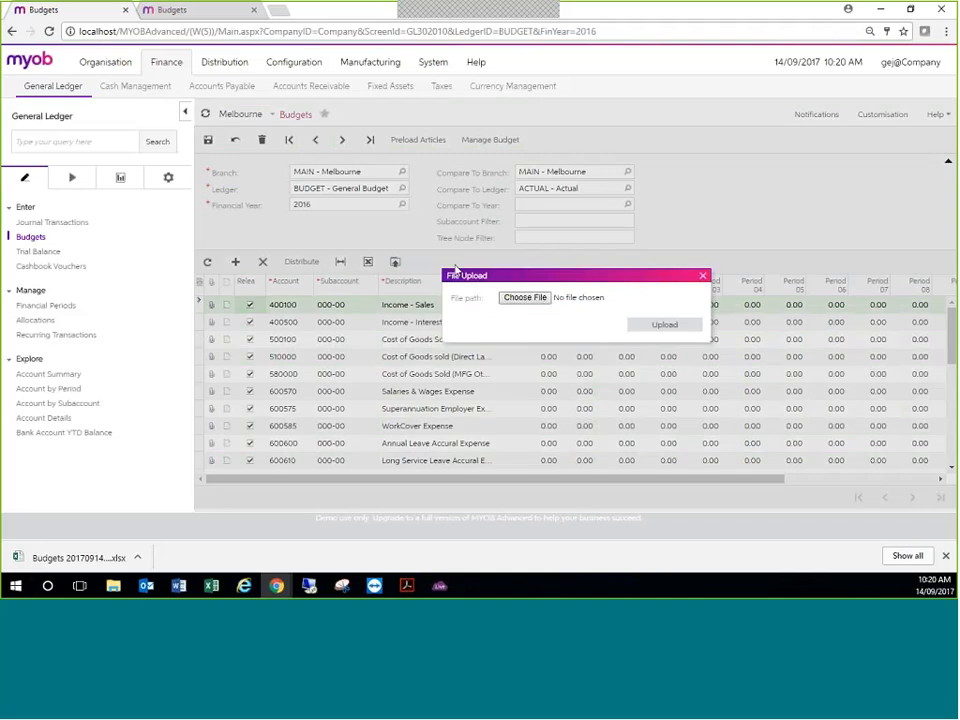
{"action": "left_click", "coordinate": [167, 110]}
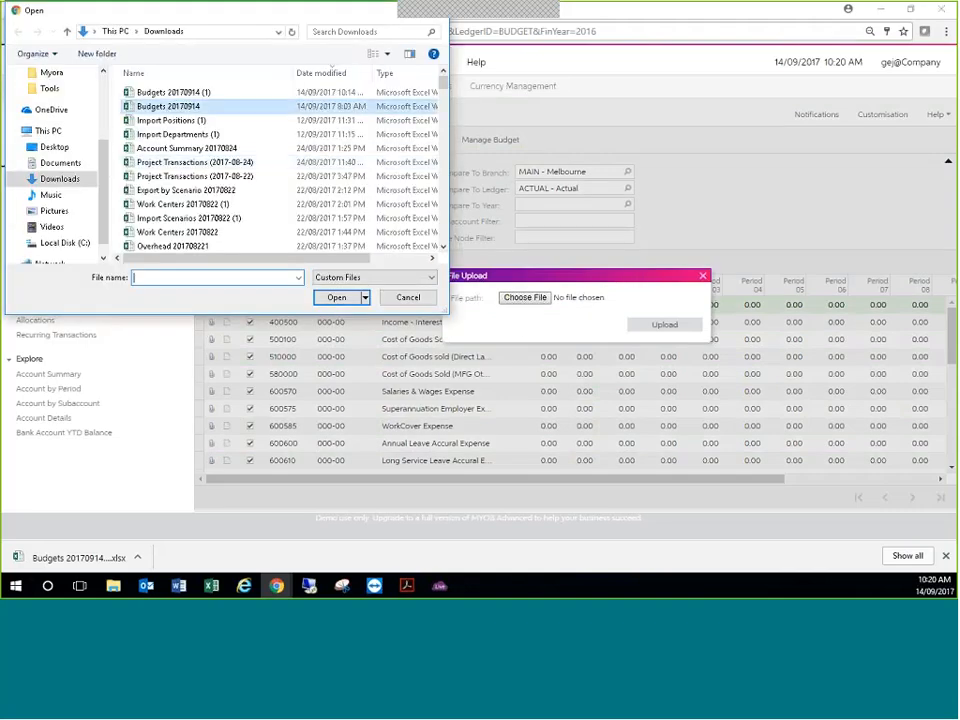
{"action": "left_click", "coordinate": [338, 298]}
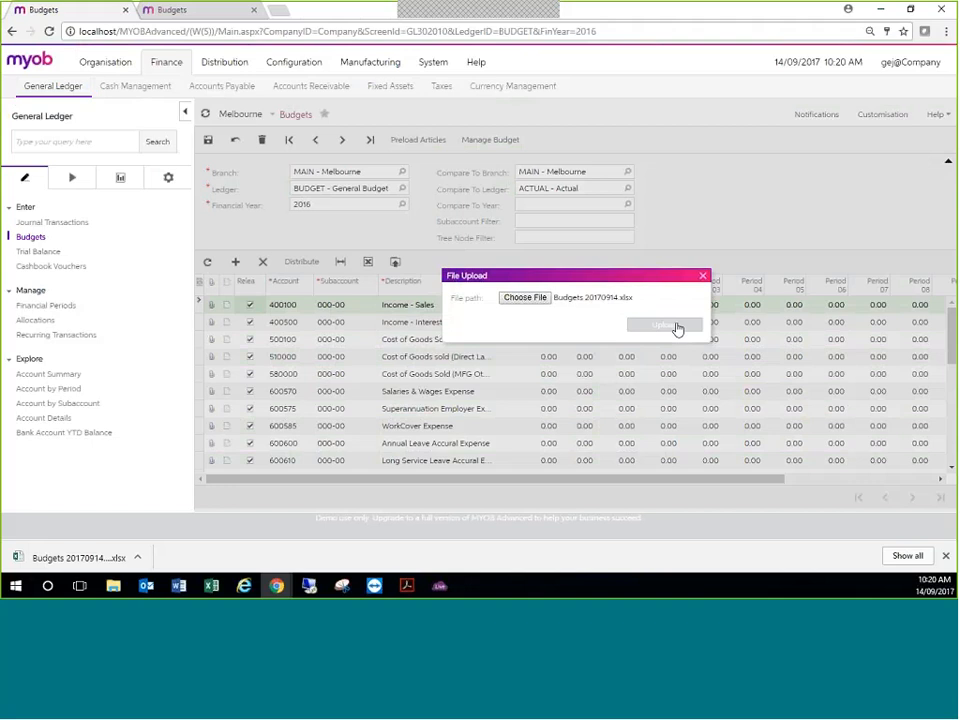
{"action": "left_click", "coordinate": [677, 327]}
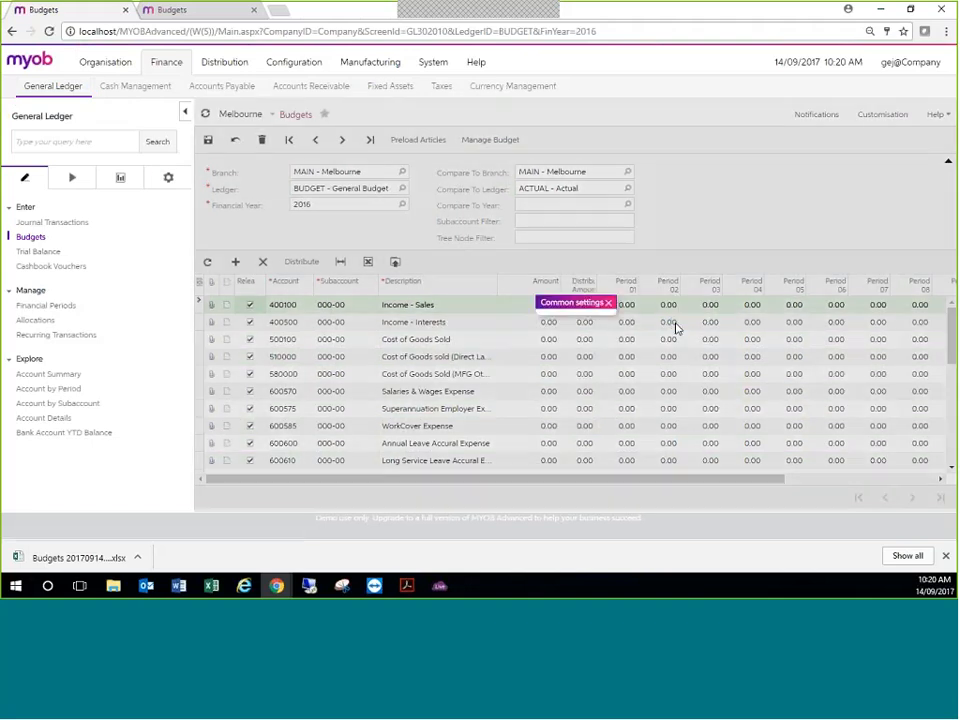
{"action": "left_click", "coordinate": [630, 342]}
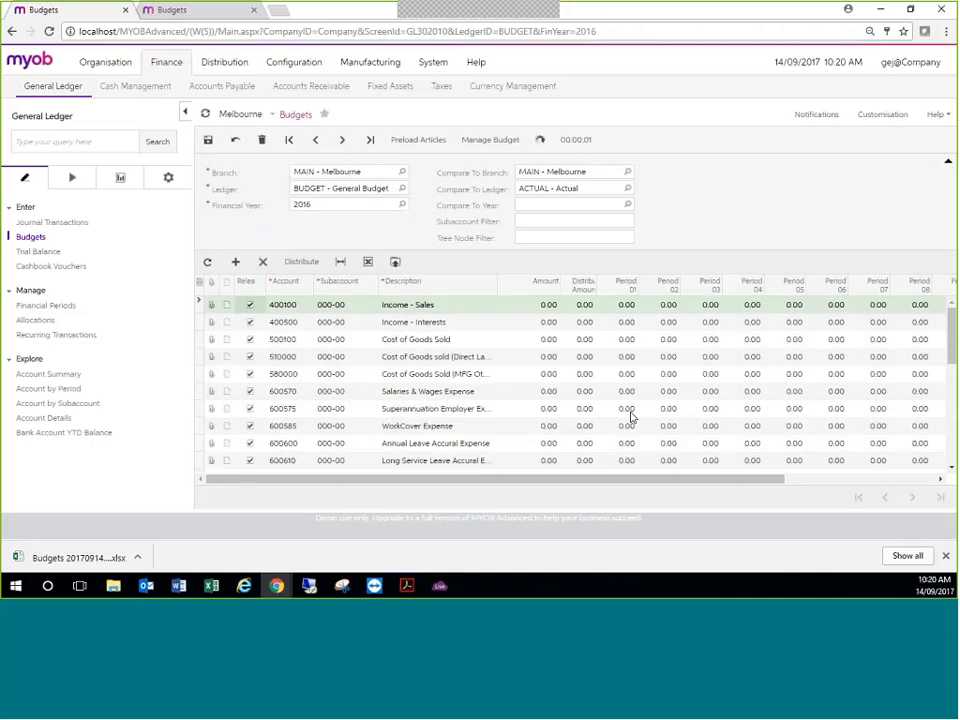
Distribute the 2016 budget amounts by period with the Evenly method for all articles in this node.
{"action": "left_click", "coordinate": [298, 265]}
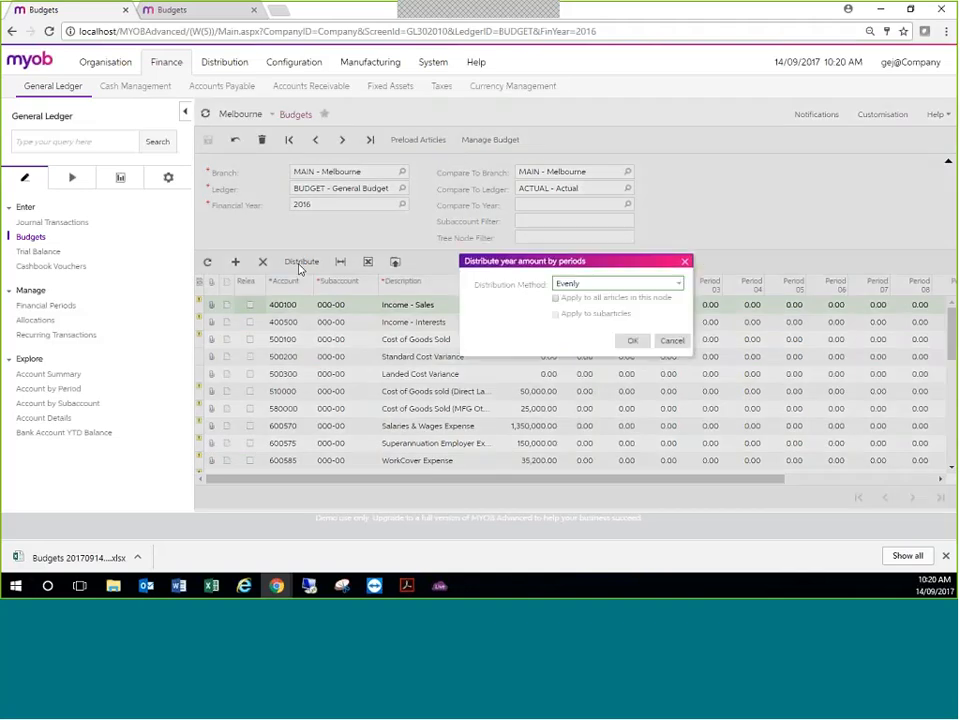
{"action": "left_click", "coordinate": [612, 297]}
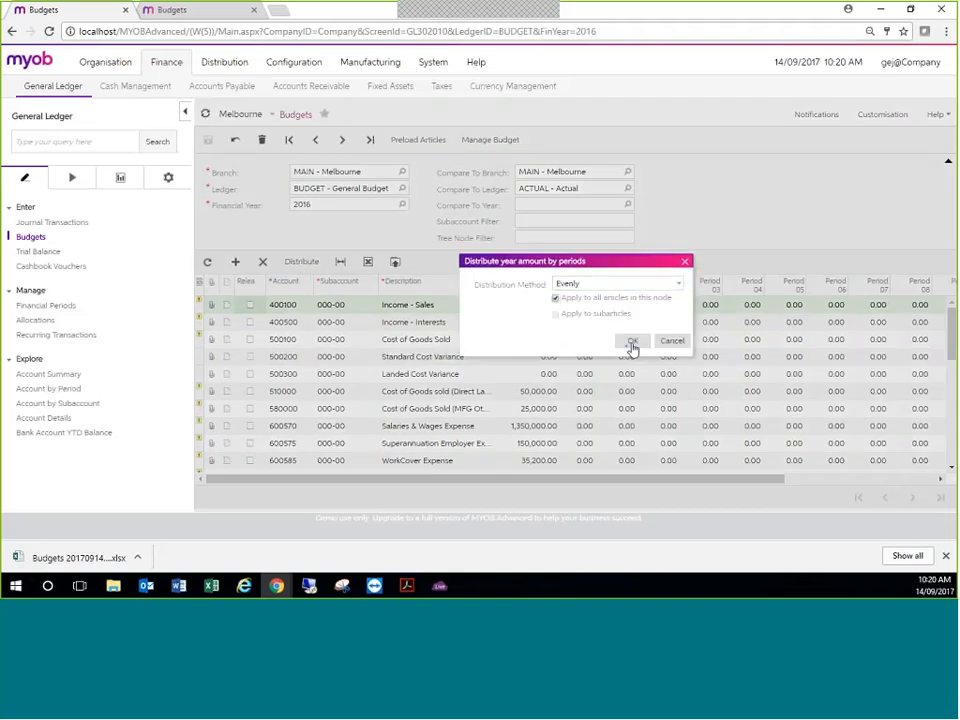
{"action": "left_click", "coordinate": [632, 343]}
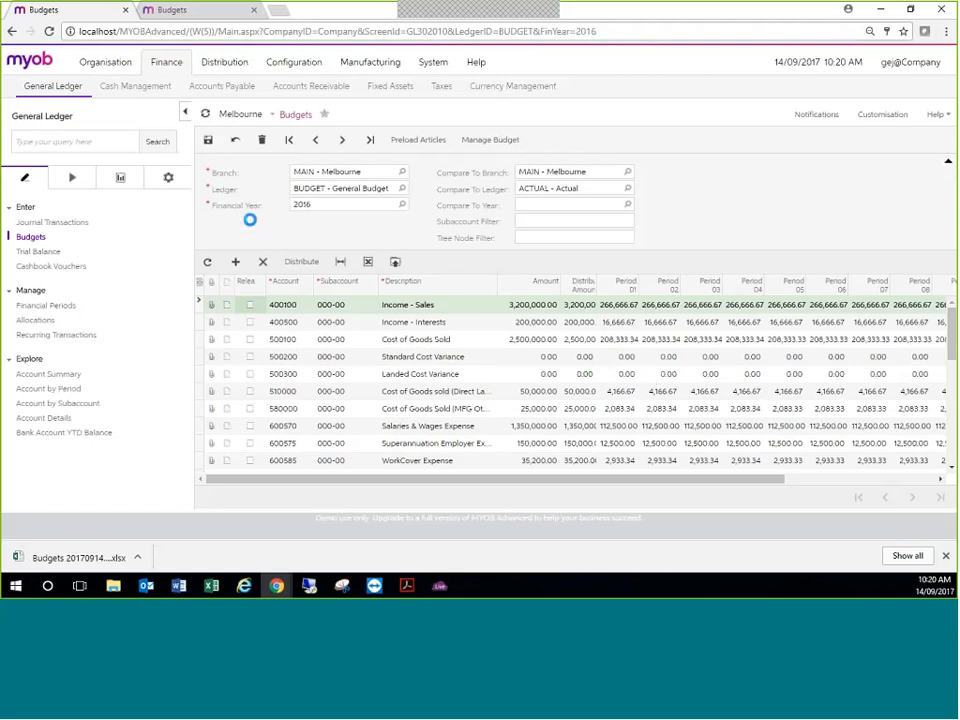
Release all unreleased 2016 articles of the General Budget ledger.
{"action": "left_click", "coordinate": [72, 180]}
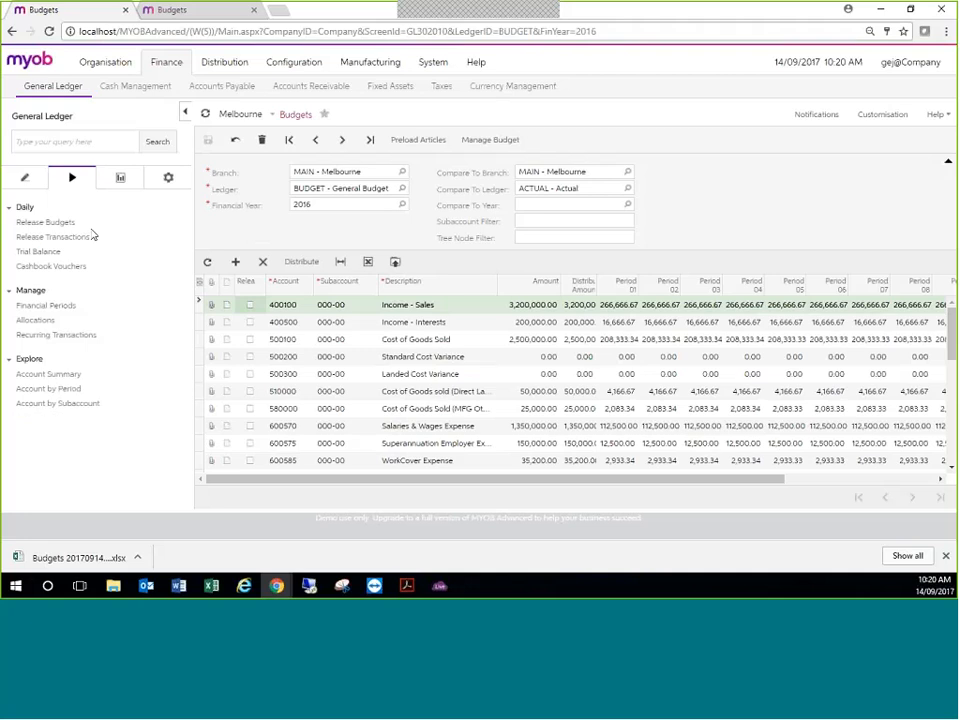
{"action": "left_click", "coordinate": [45, 223]}
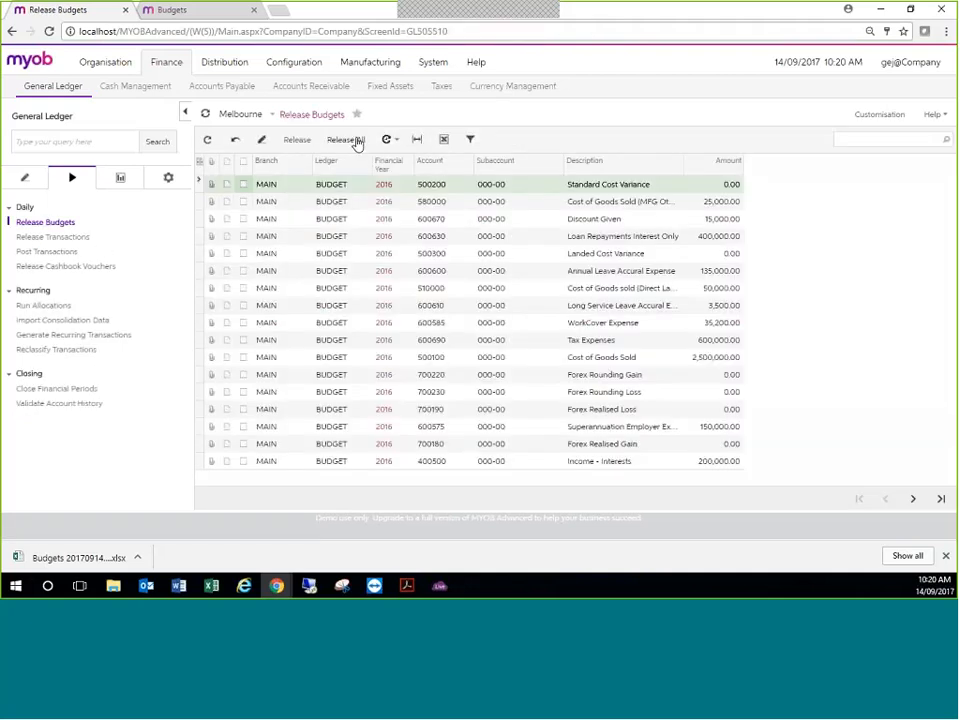
{"action": "left_click", "coordinate": [345, 139]}
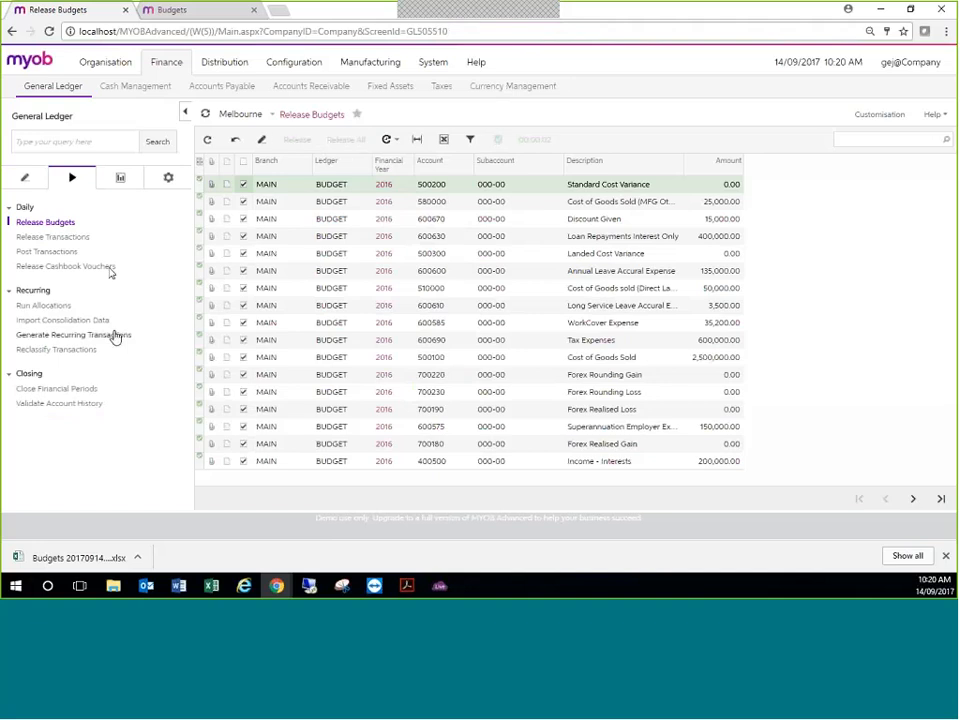
Return to the Budgets form and switch the ledger to OPTFOR, the Optimistic Forecast, for 2016.
{"action": "left_click", "coordinate": [26, 180]}
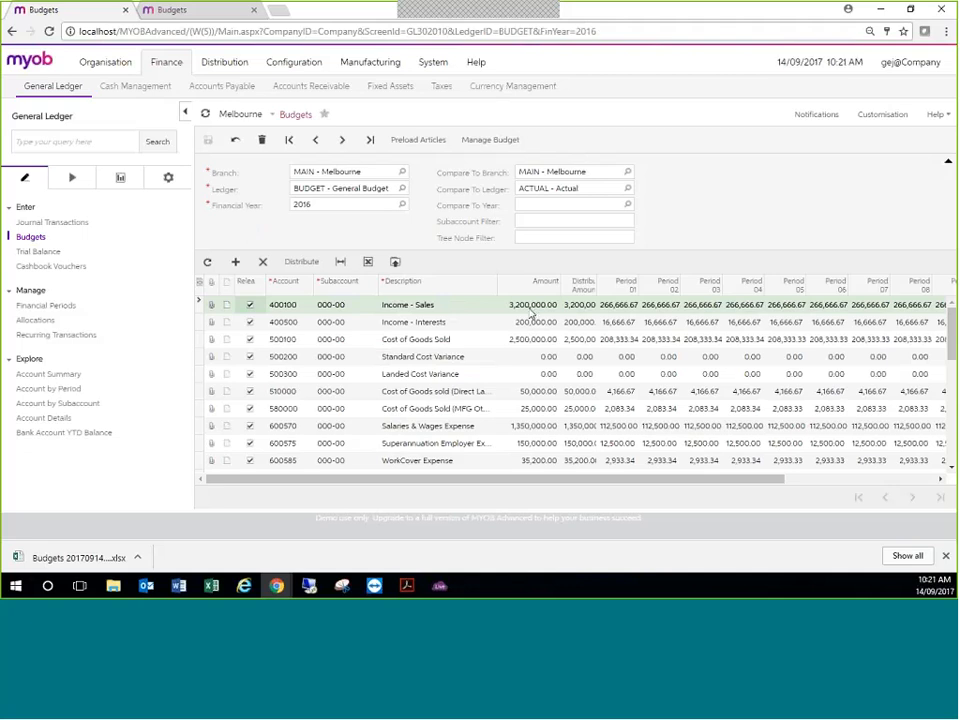
{"action": "left_click", "coordinate": [402, 189]}
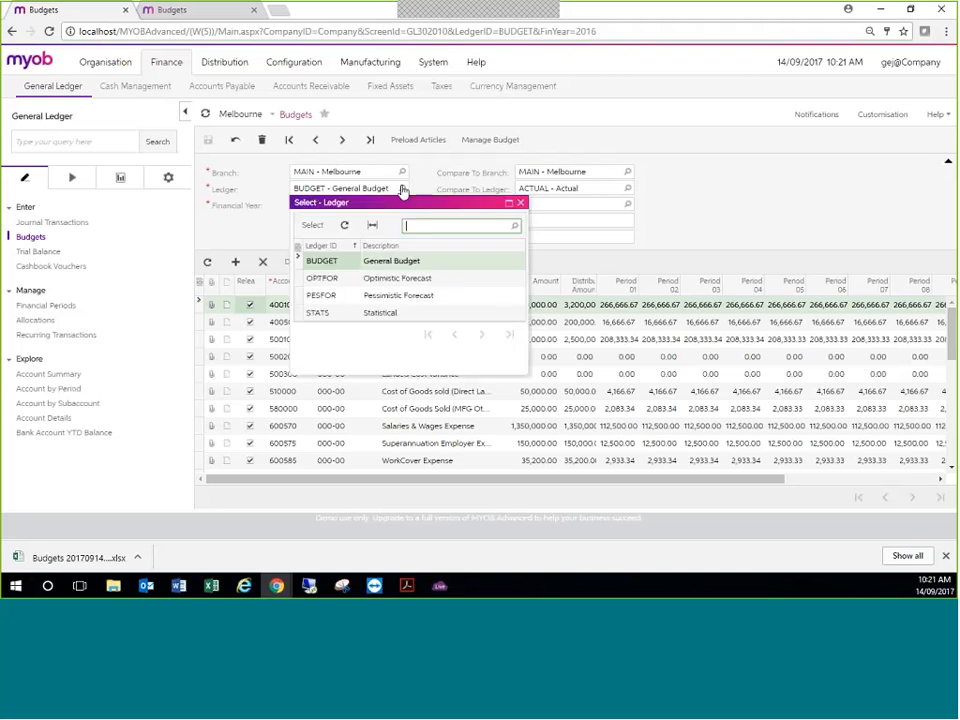
{"action": "left_click", "coordinate": [336, 280]}
{"action": "double_click", "coordinate": [341, 284]}
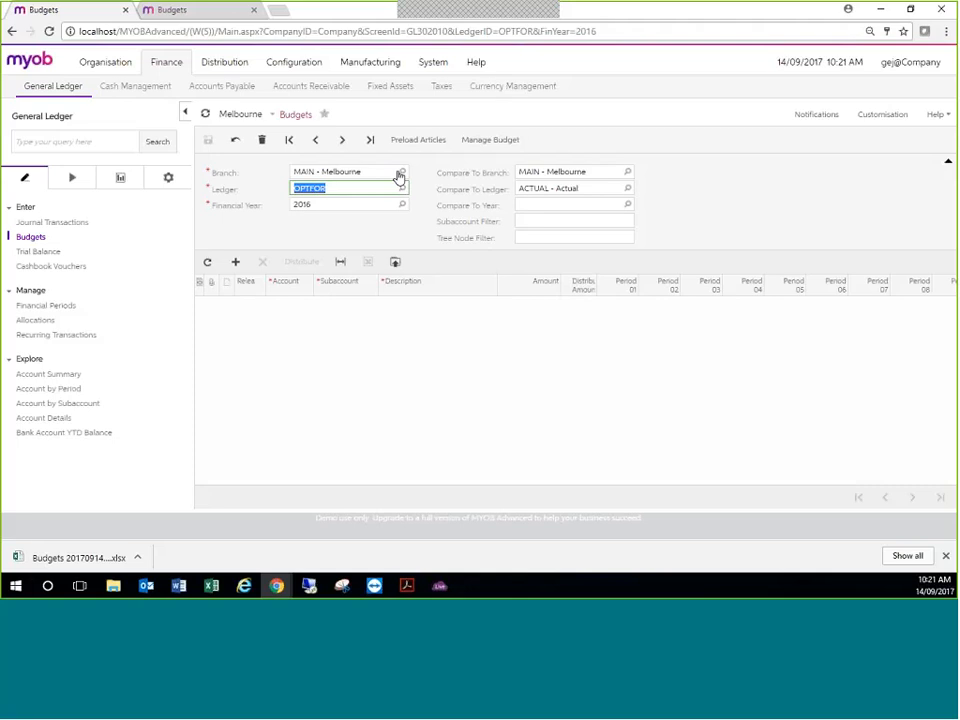
Start preloading articles into the forecast from branch MAIN, ledger BUDGET, Financial Year 2016, with a multiplier of 150%.
{"action": "left_click", "coordinate": [418, 139]}
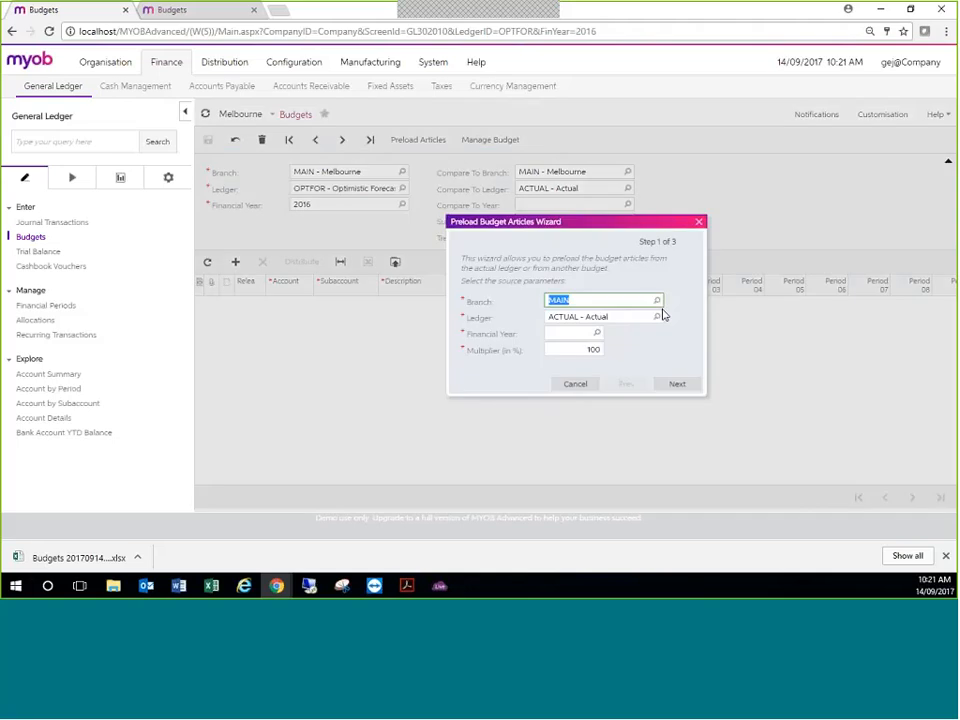
{"action": "left_click", "coordinate": [657, 316]}
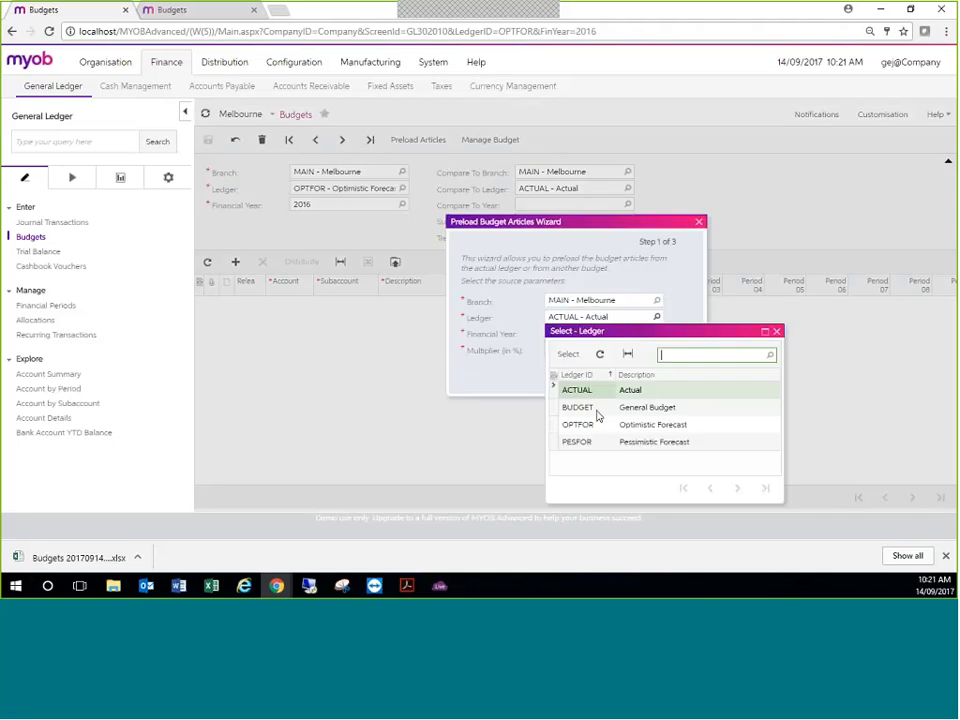
{"action": "left_click", "coordinate": [597, 413]}
{"action": "double_click", "coordinate": [597, 408]}
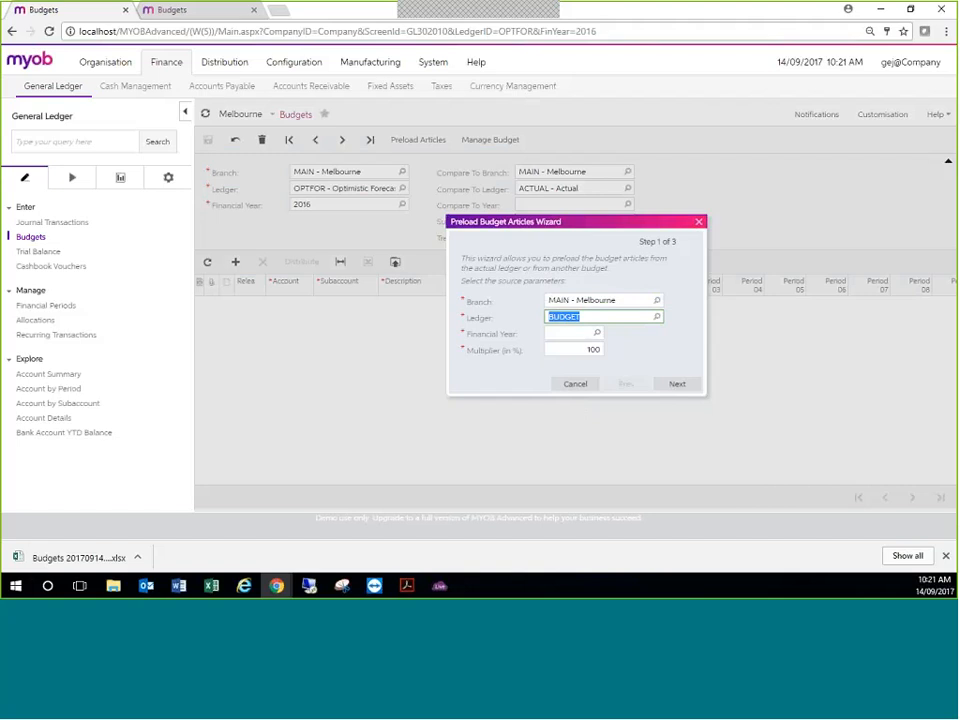
{"action": "left_click", "coordinate": [582, 334]}
{"action": "type", "text": "216"}
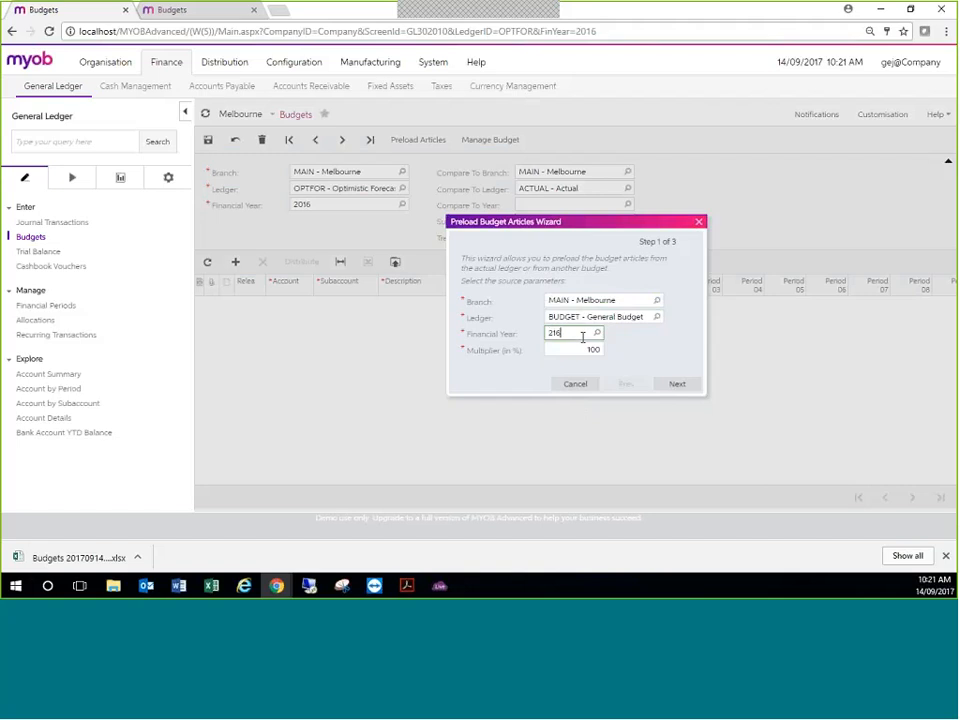
{"action": "type", "text": "6"}
{"action": "key", "text": "Tab"}
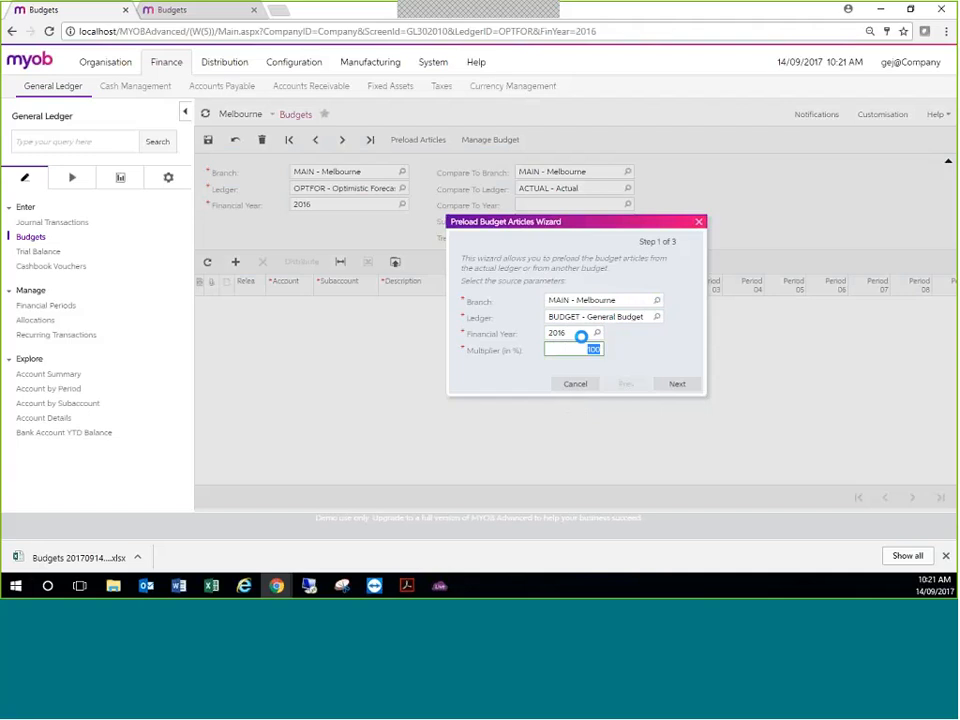
{"action": "type", "text": "150"}
{"action": "key", "text": "Tab"}
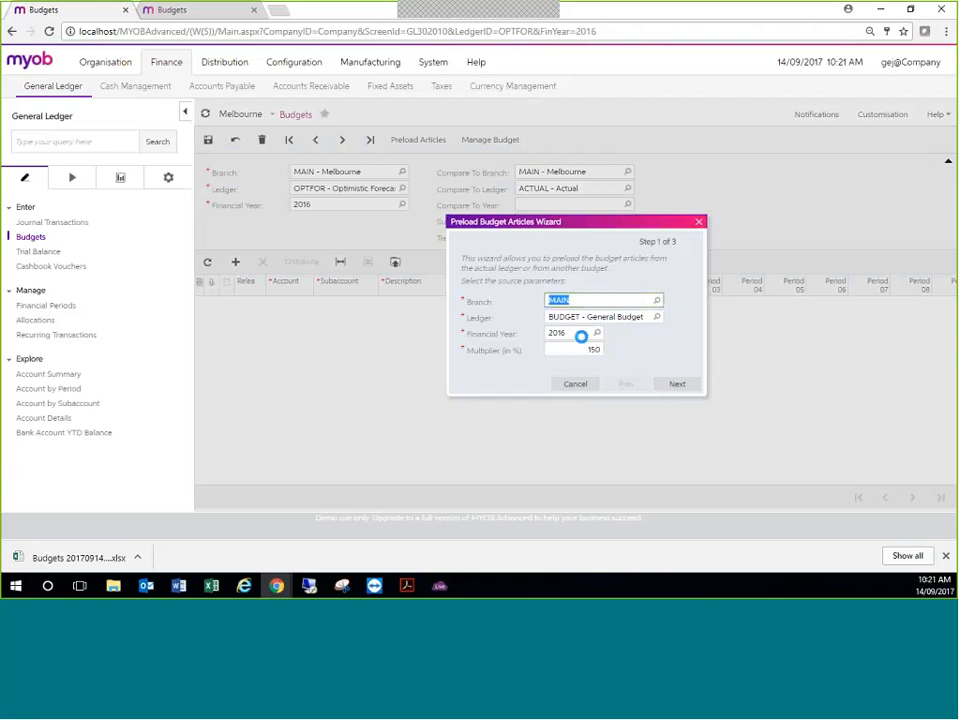
{"action": "left_click", "coordinate": [681, 386]}
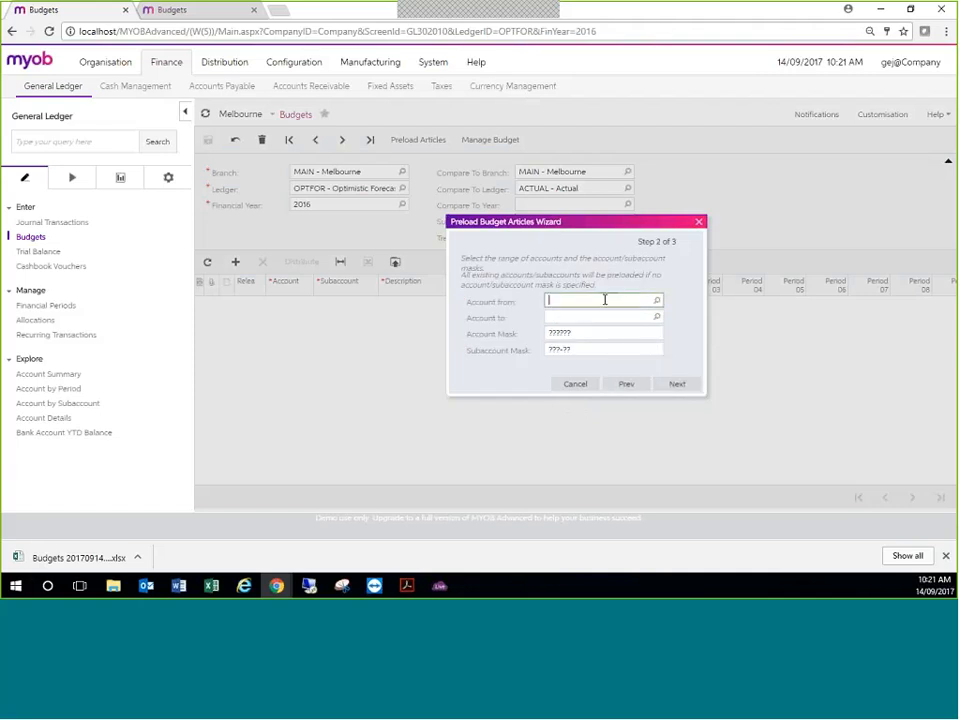
Limit the preload to accounts 400100 to 791000 with subaccount mask 000-00 and load nonexistent articles only.
{"action": "type", "text": "40"}
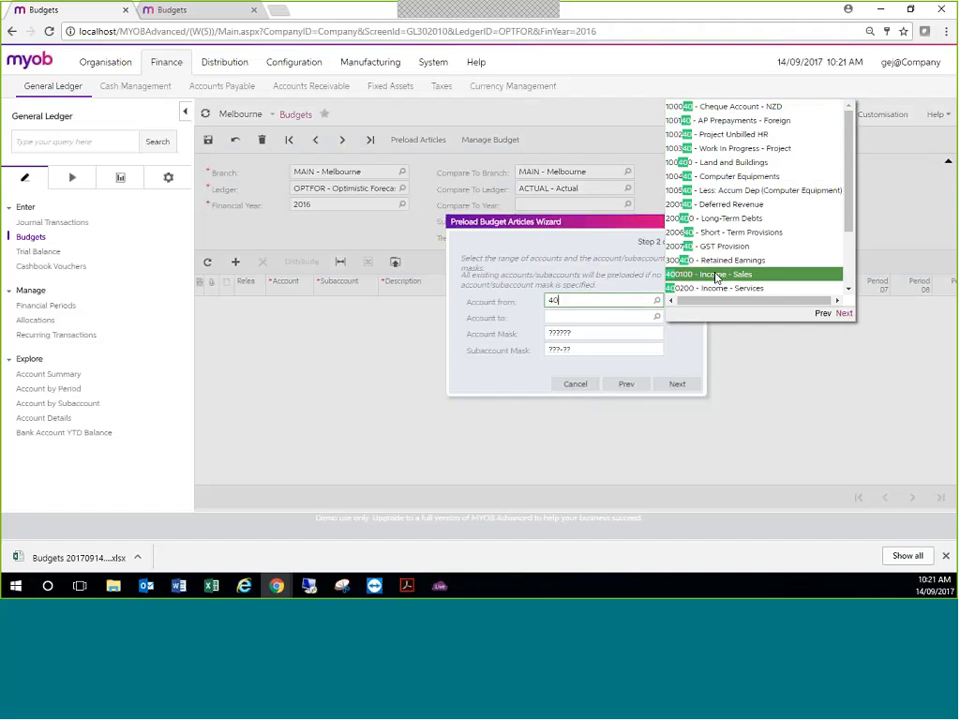
{"action": "left_click", "coordinate": [720, 274]}
{"action": "left_click", "coordinate": [571, 316]}
{"action": "type", "text": "7"}
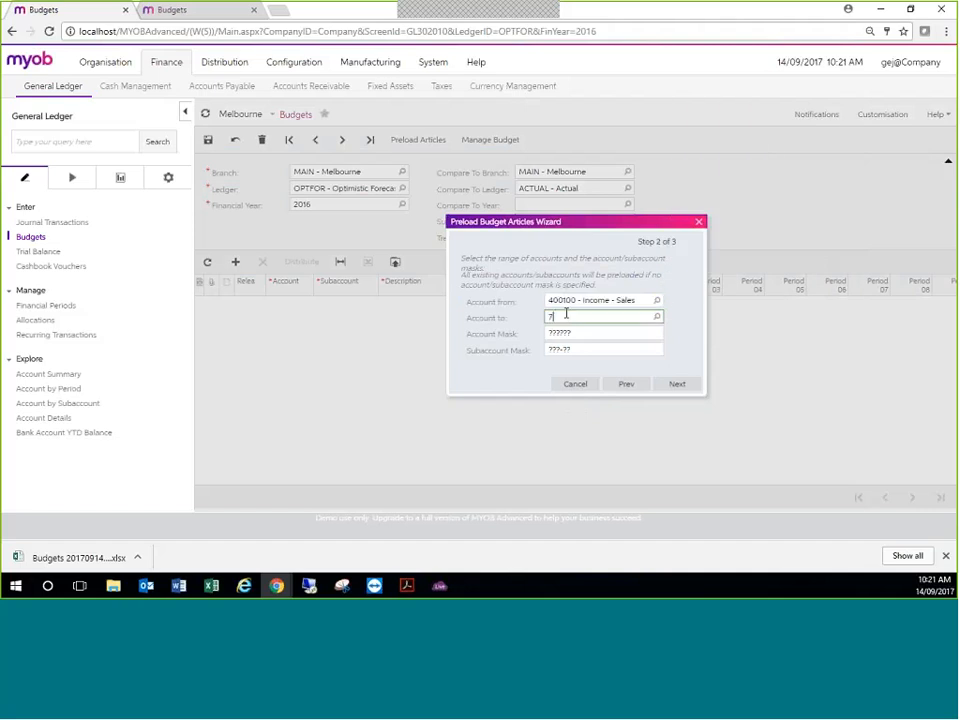
{"action": "type", "text": "9"}
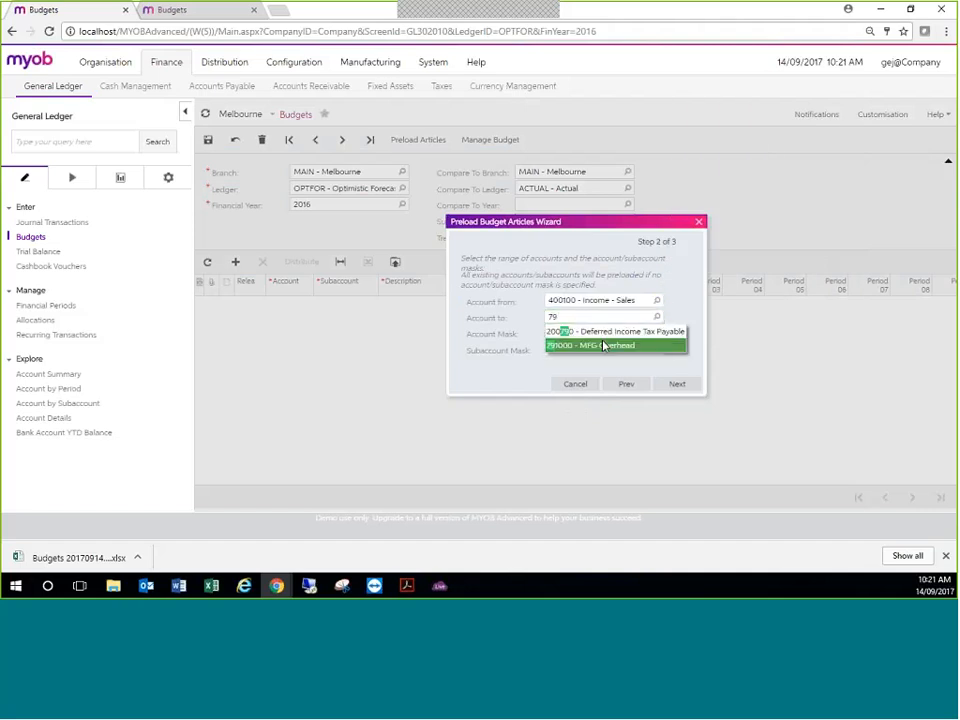
{"action": "left_click", "coordinate": [601, 343]}
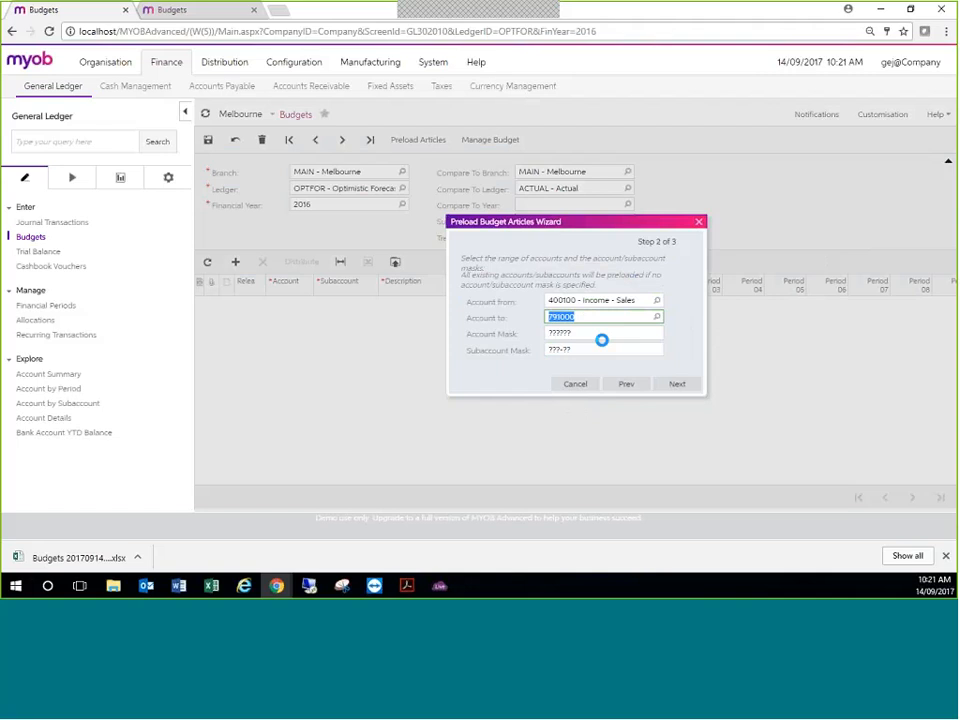
{"action": "left_click", "coordinate": [582, 350]}
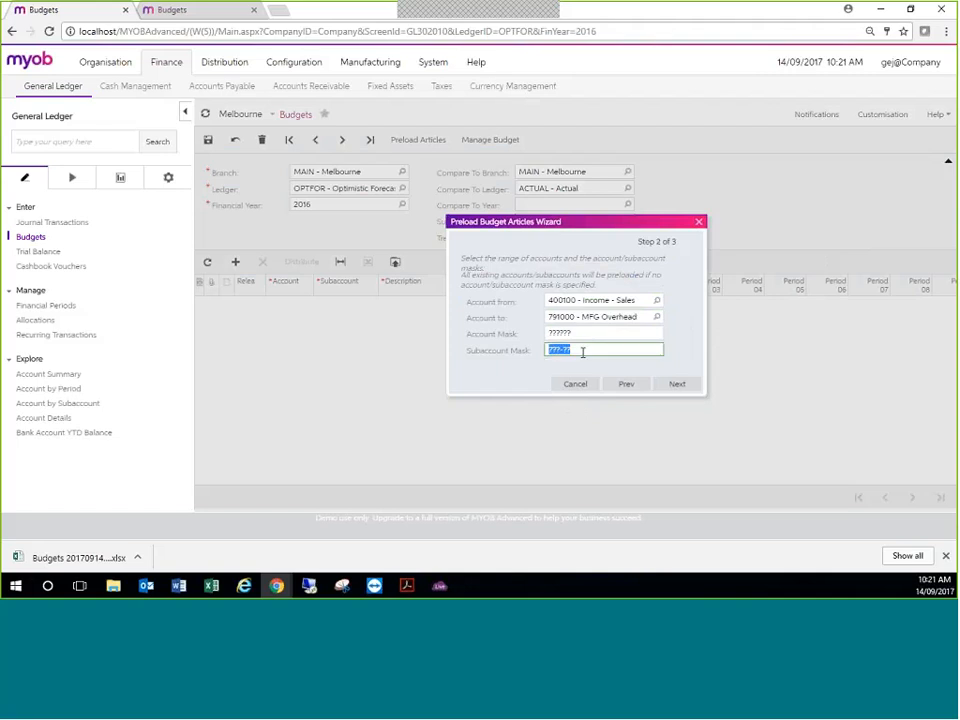
{"action": "type", "text": "000-00"}
{"action": "left_click", "coordinate": [677, 390]}
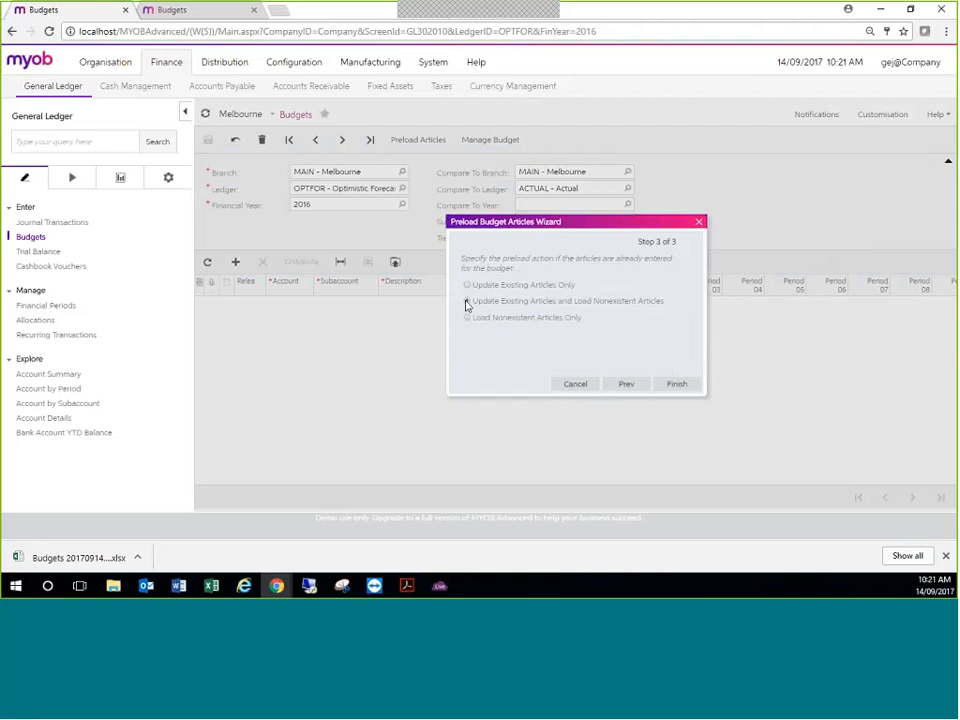
{"action": "left_click", "coordinate": [479, 317]}
{"action": "left_click", "coordinate": [680, 386]}
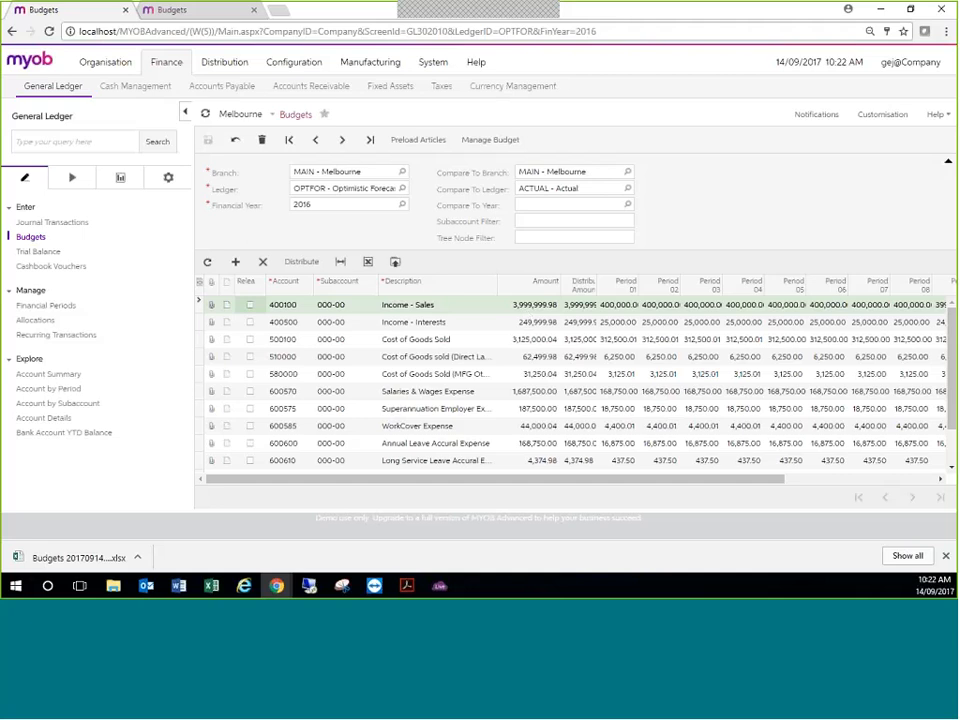
Compare the Optimistic Forecast with the BUDGET ledger for 2016, review the compared lines and clear the Compare To Year.
{"action": "left_click", "coordinate": [627, 188]}
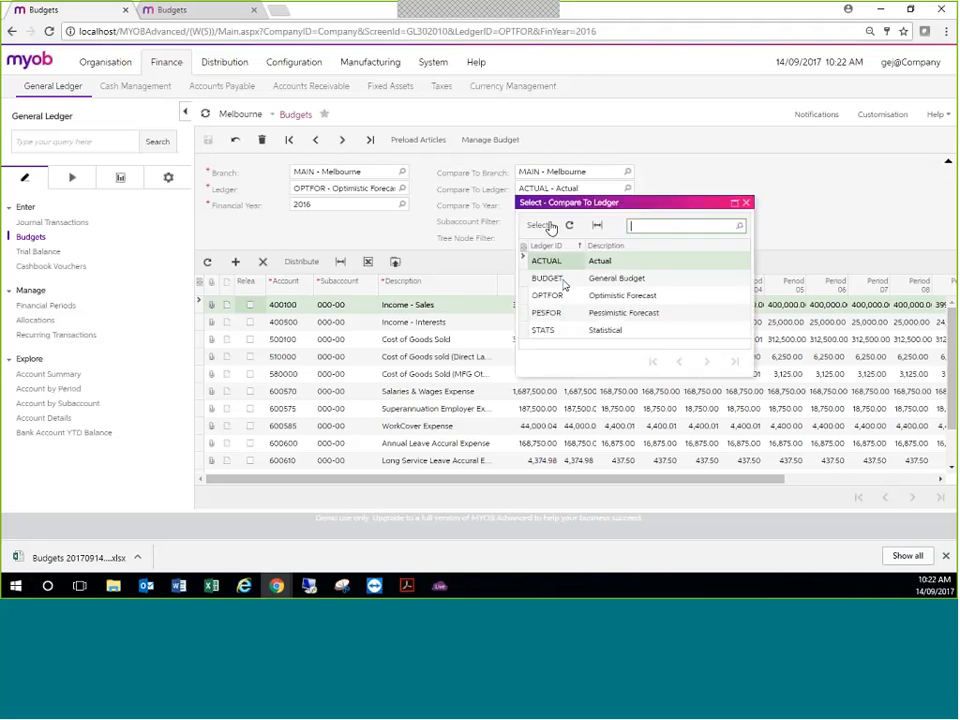
{"action": "double_click", "coordinate": [560, 282]}
{"action": "left_click", "coordinate": [628, 205]}
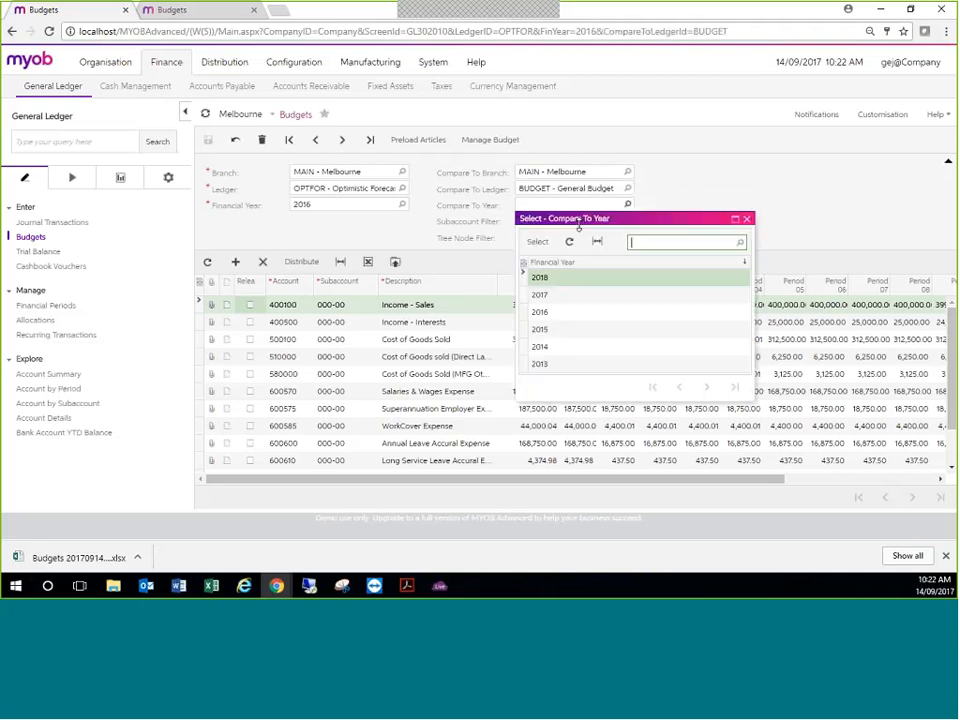
{"action": "double_click", "coordinate": [541, 311]}
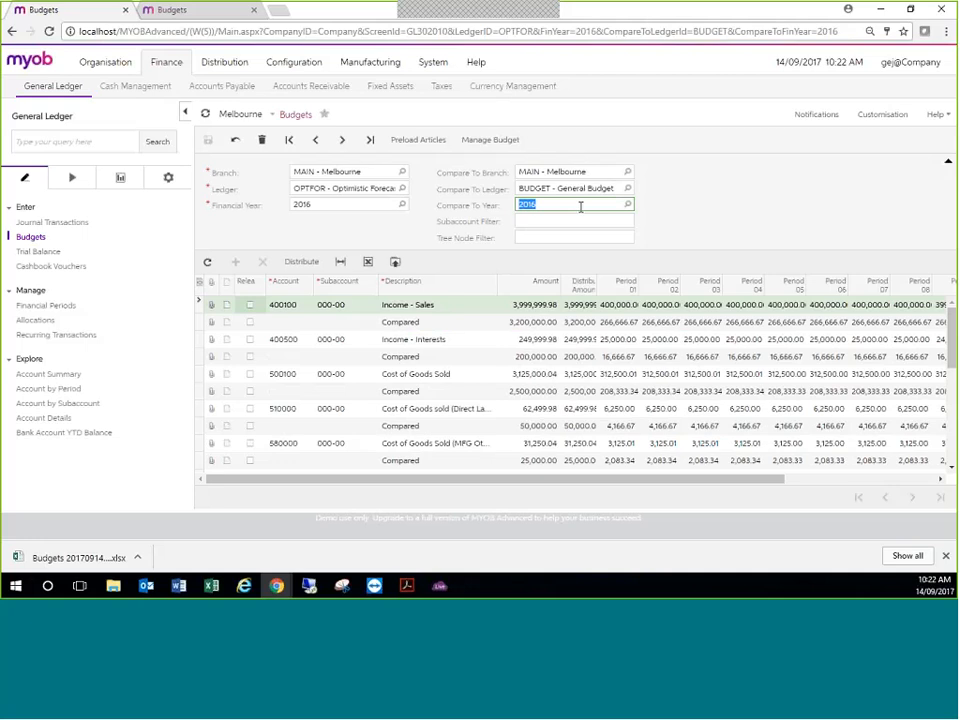
{"action": "key", "text": "Delete"}
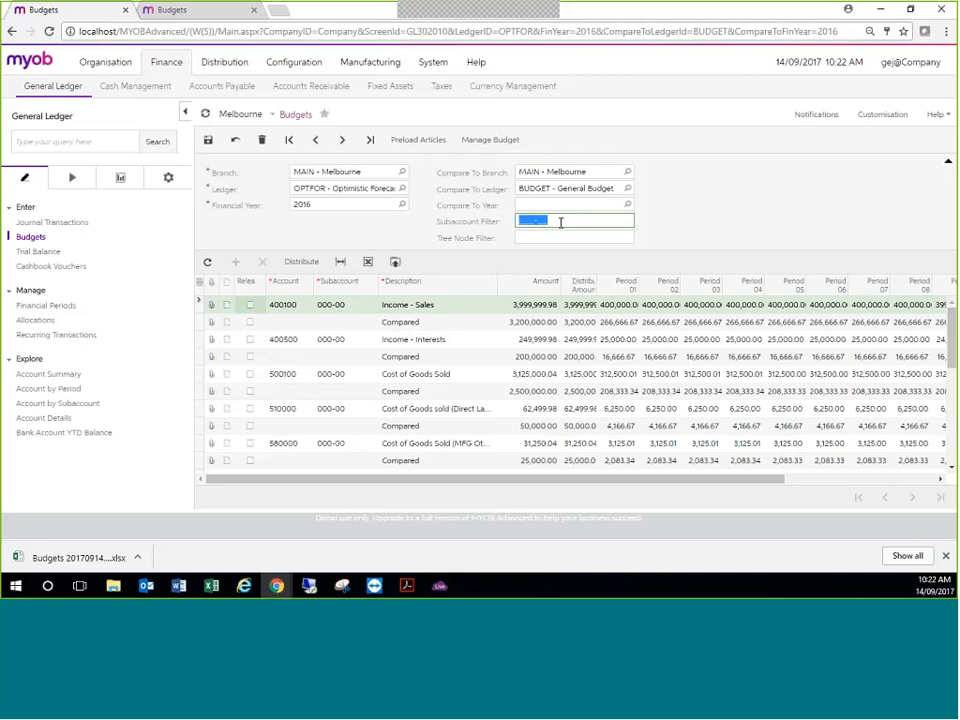
Save the Optimistic Forecast budget and release all of its 2016 articles.
{"action": "left_click", "coordinate": [208, 140]}
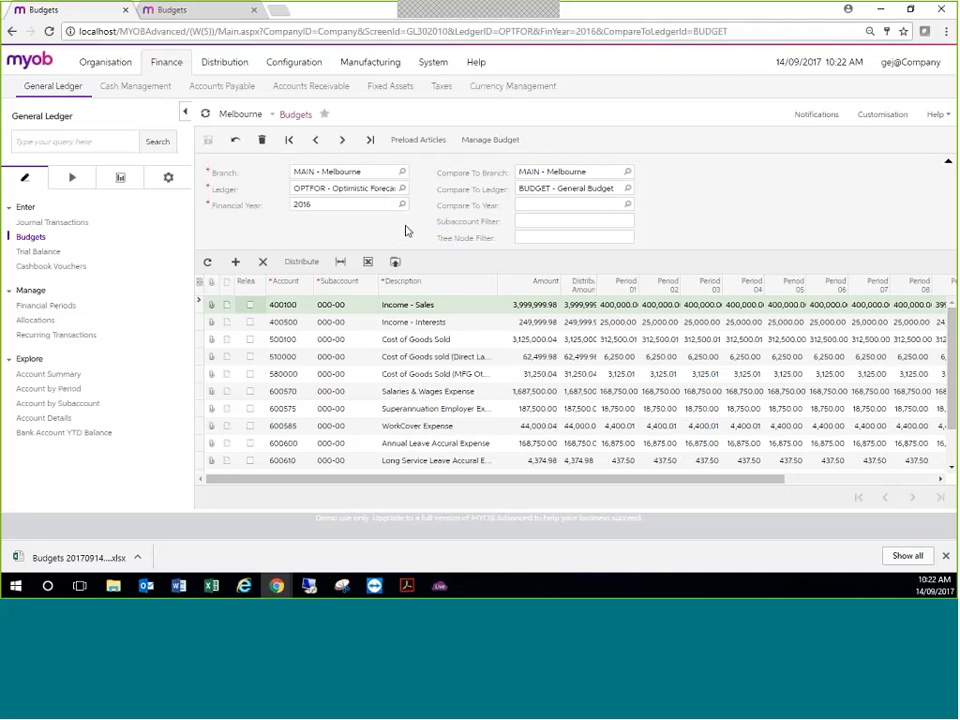
{"action": "left_click", "coordinate": [72, 177]}
{"action": "left_click", "coordinate": [44, 223]}
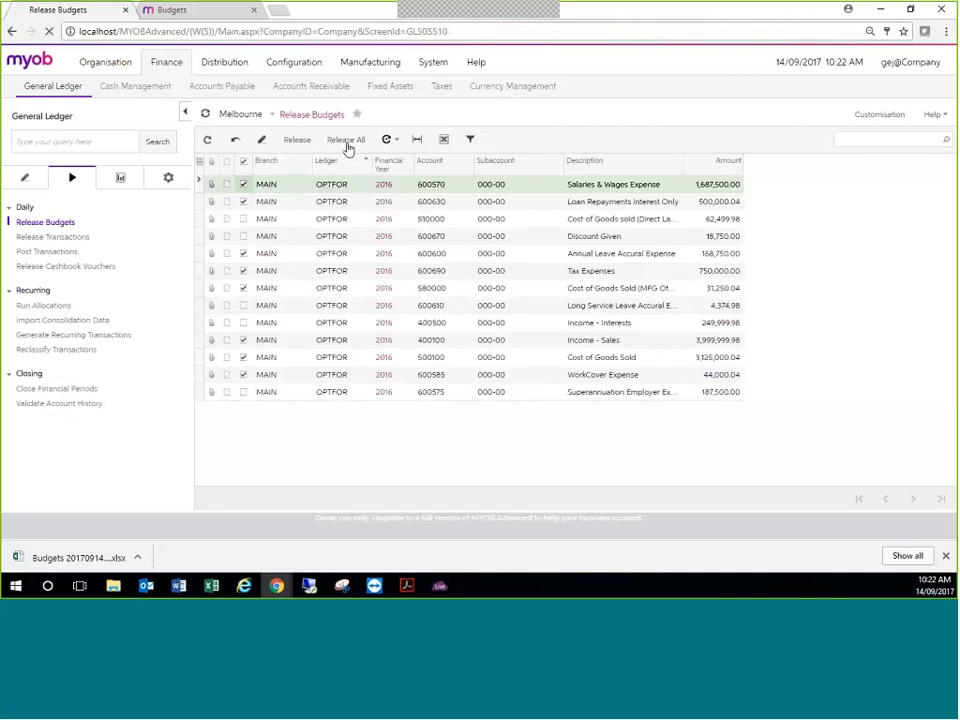
{"action": "left_click", "coordinate": [346, 140]}
Reopen the Budgets form, view the Pessimistic Forecast ledger for 2016 and switch back to the BUDGET ledger.
{"action": "left_click", "coordinate": [27, 181]}
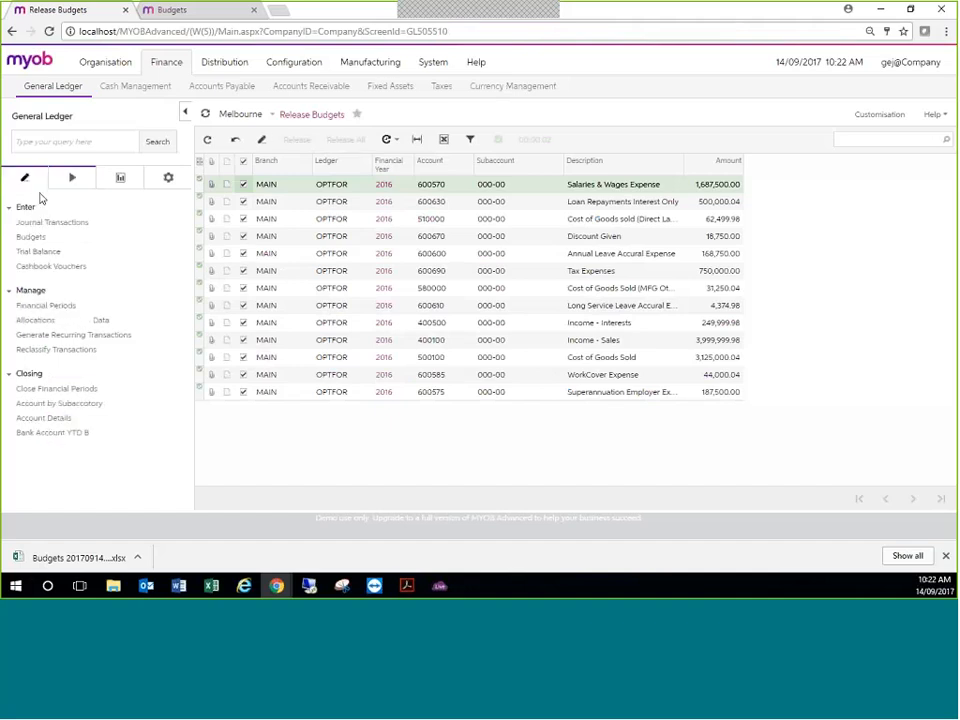
{"action": "left_click", "coordinate": [30, 236]}
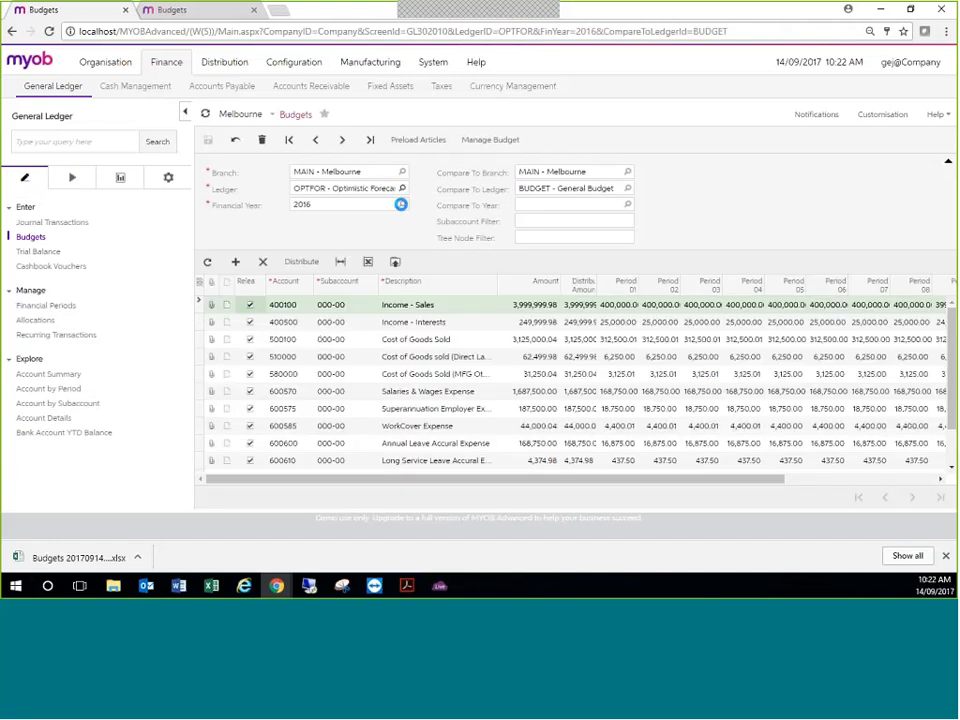
{"action": "left_click", "coordinate": [402, 188]}
{"action": "double_click", "coordinate": [318, 296]}
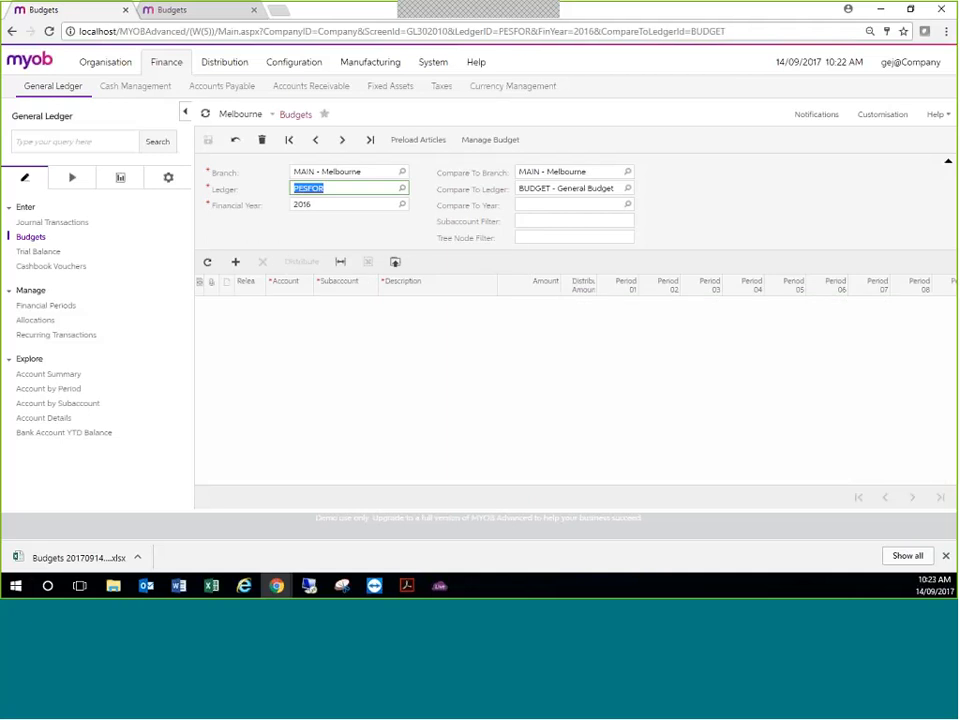
{"action": "left_click", "coordinate": [402, 188]}
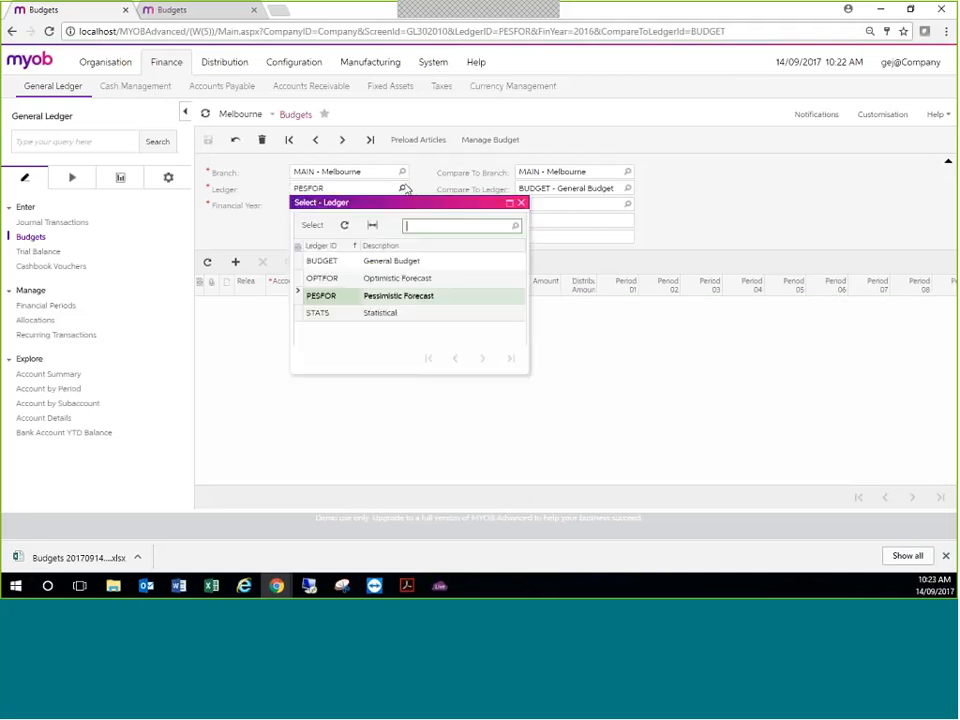
{"action": "double_click", "coordinate": [341, 263]}
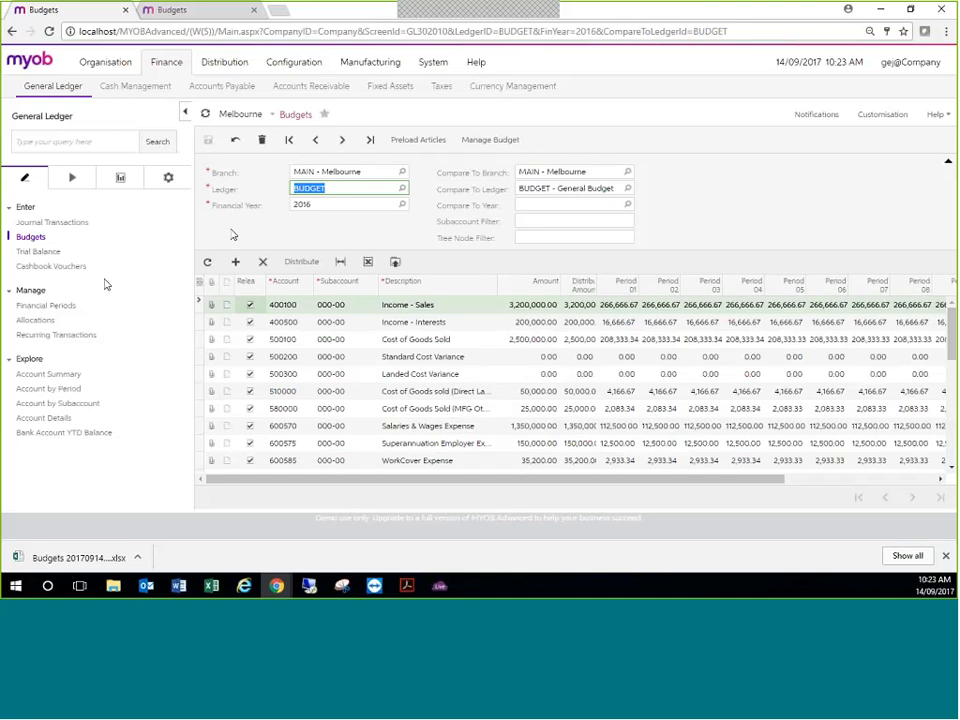
Open the Profit & Loss Actual Vs Budget report and set both the Start Branch and End Branch to MAIN.
{"action": "left_click", "coordinate": [134, 188]}
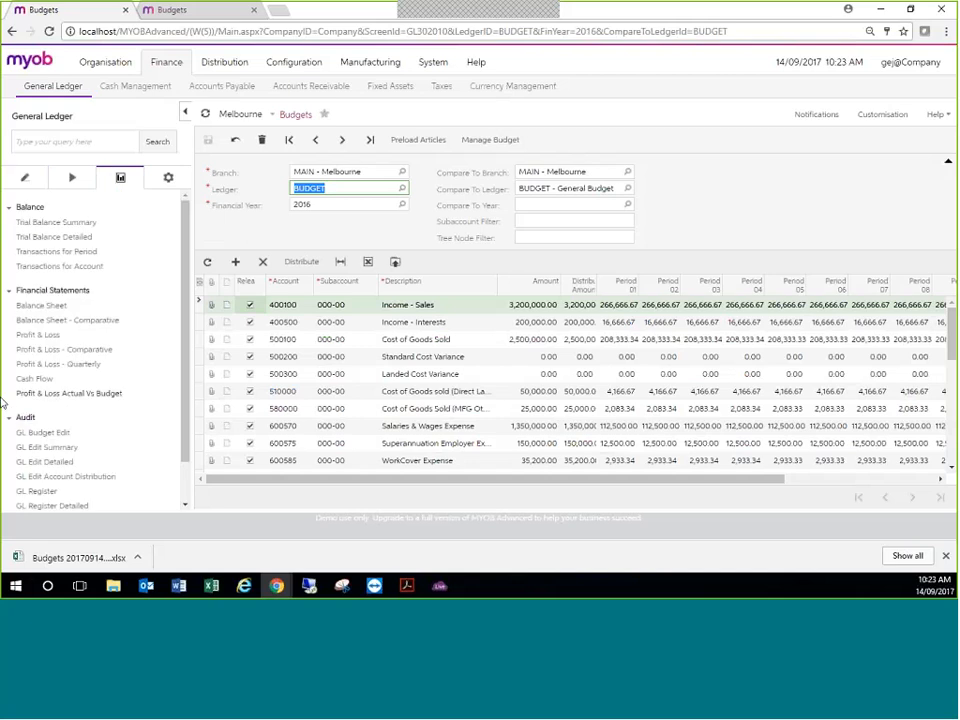
{"action": "left_click", "coordinate": [104, 400]}
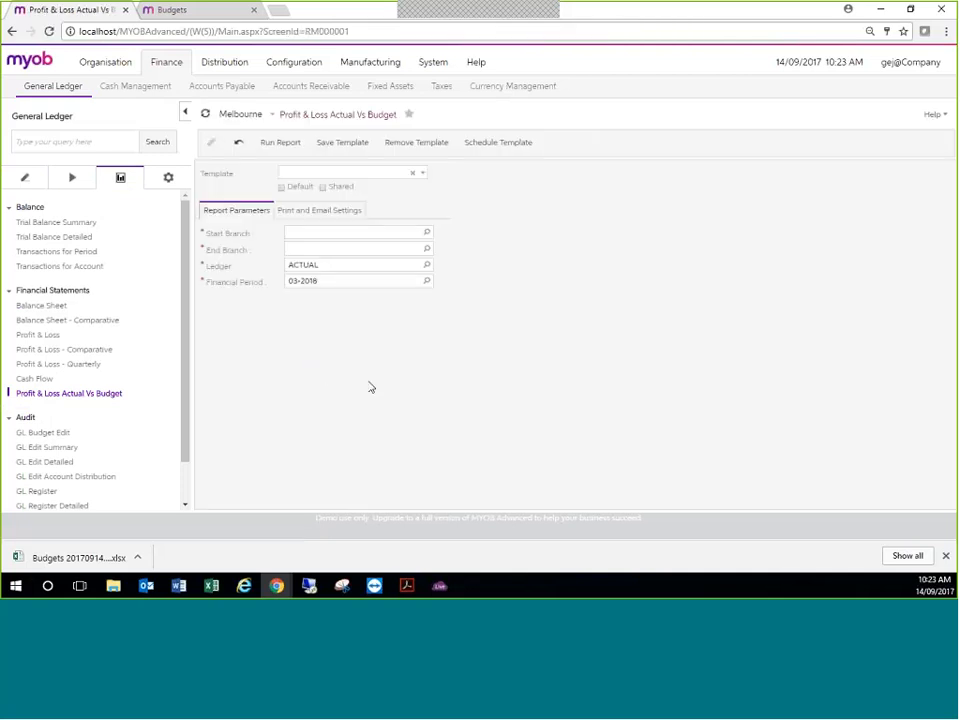
{"action": "left_click", "coordinate": [428, 230]}
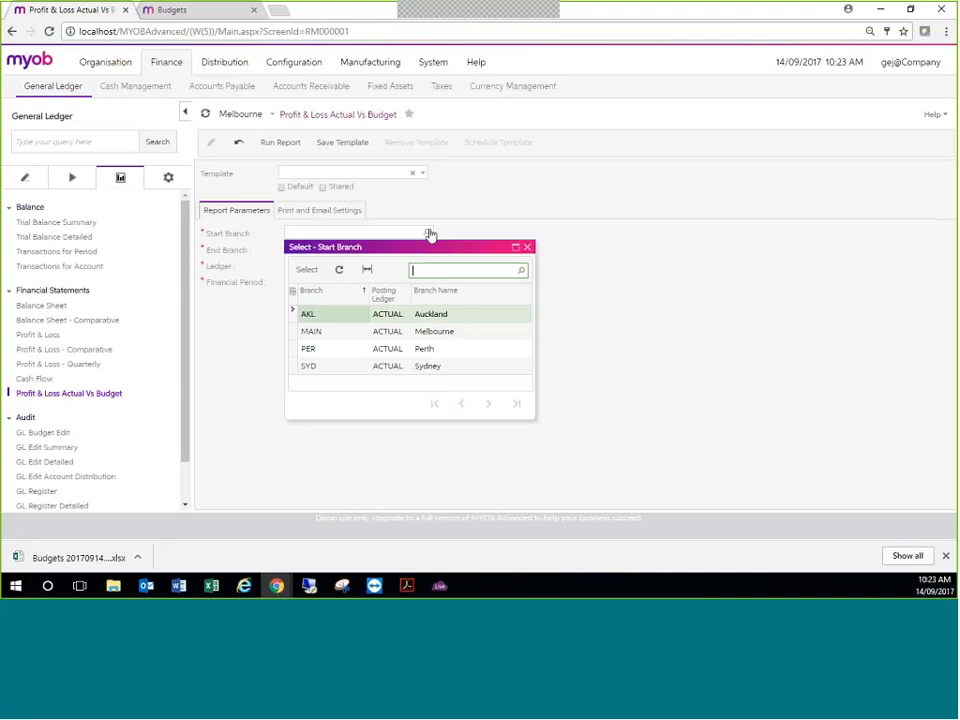
{"action": "left_click", "coordinate": [337, 335]}
{"action": "double_click", "coordinate": [337, 335]}
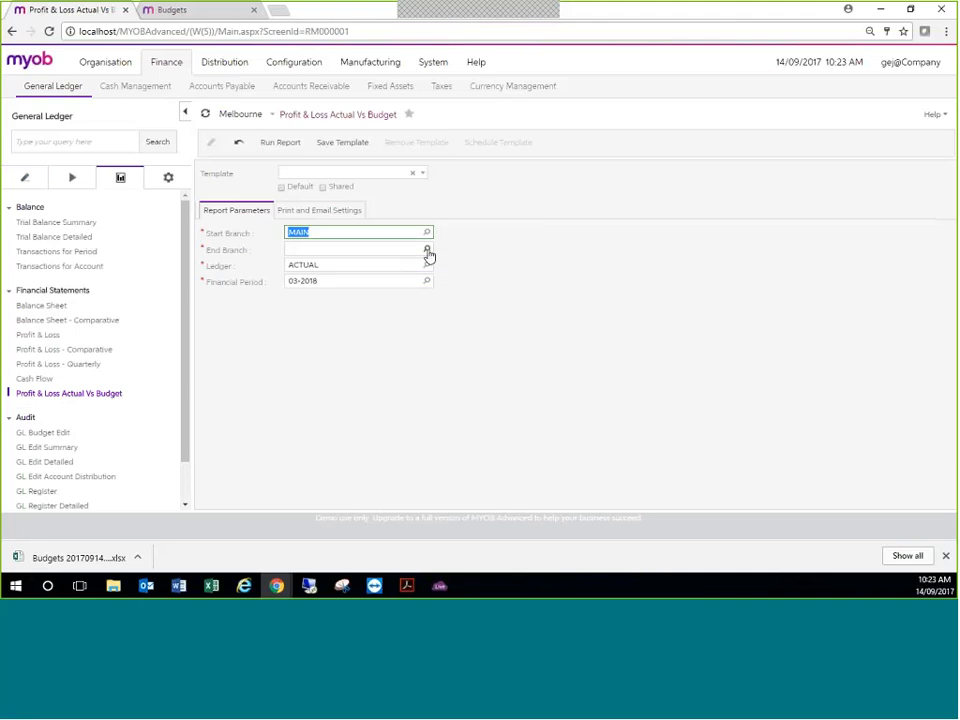
{"action": "left_click", "coordinate": [428, 249]}
{"action": "double_click", "coordinate": [336, 347]}
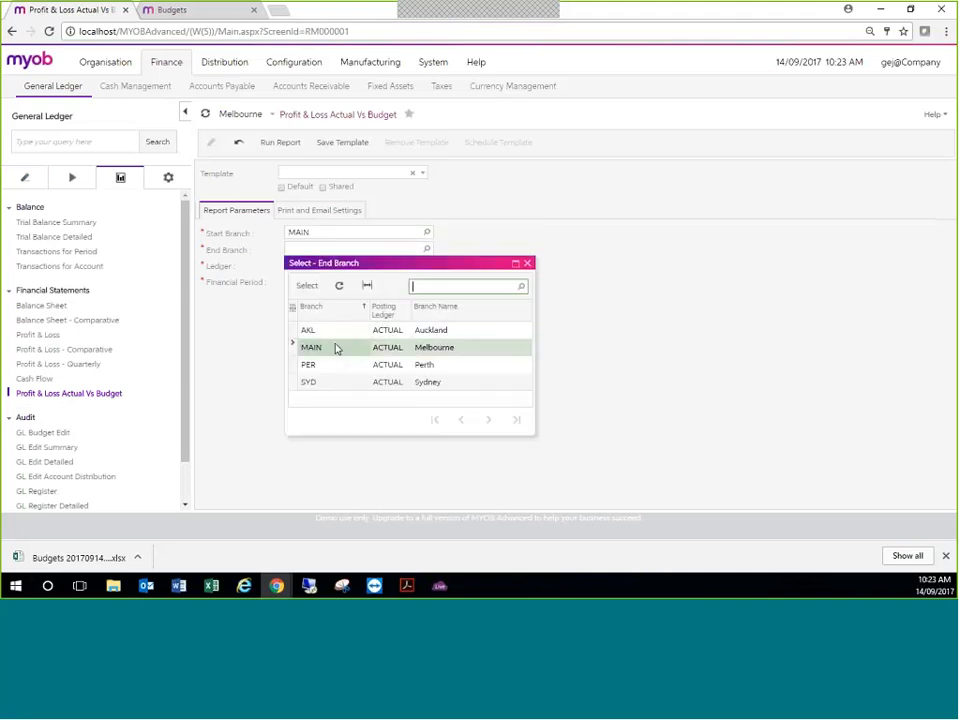
Set the report's Financial Period to 09-2016 and run the Profit & Loss Actual Vs Budget report.
{"action": "left_click", "coordinate": [426, 281]}
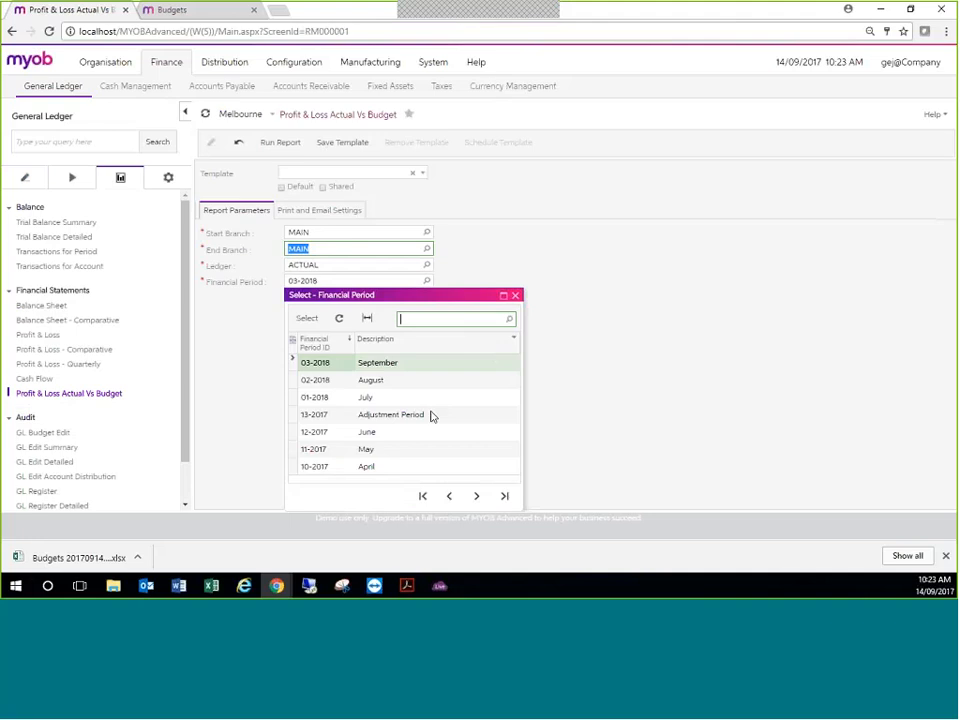
{"action": "left_click", "coordinate": [475, 495]}
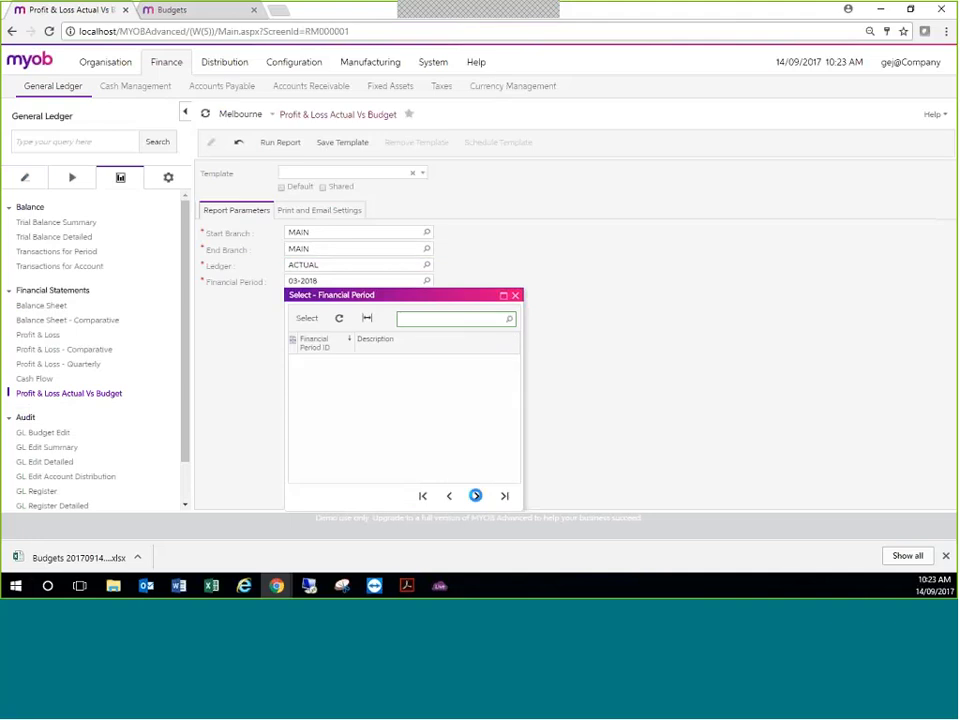
{"action": "left_click", "coordinate": [477, 497]}
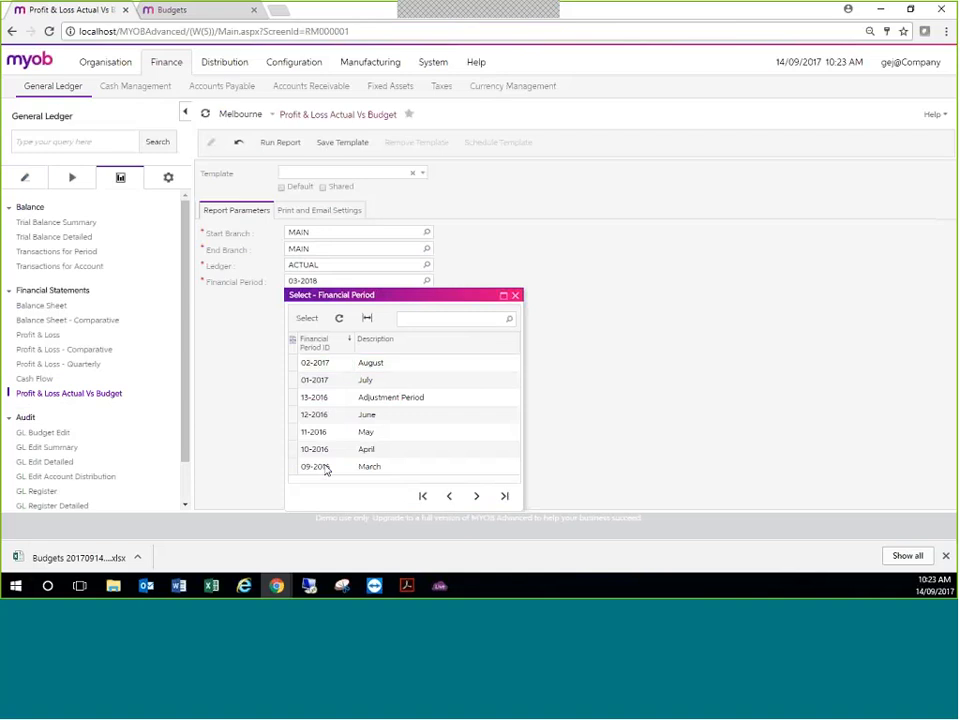
{"action": "double_click", "coordinate": [325, 468]}
{"action": "left_click", "coordinate": [268, 142]}
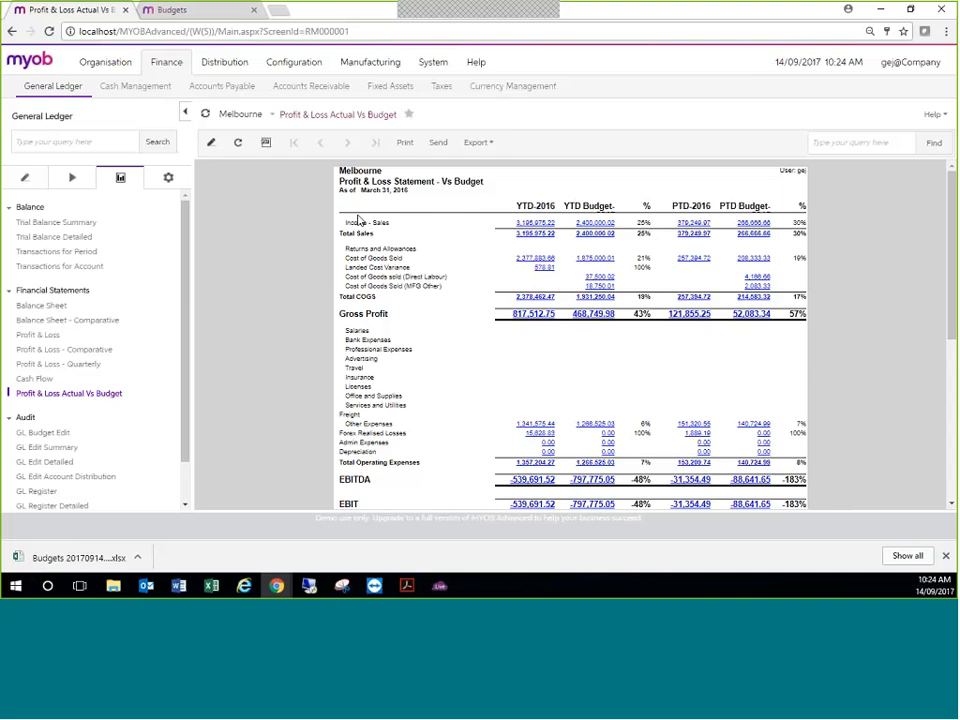
{"action": "left_click", "coordinate": [54, 237]}
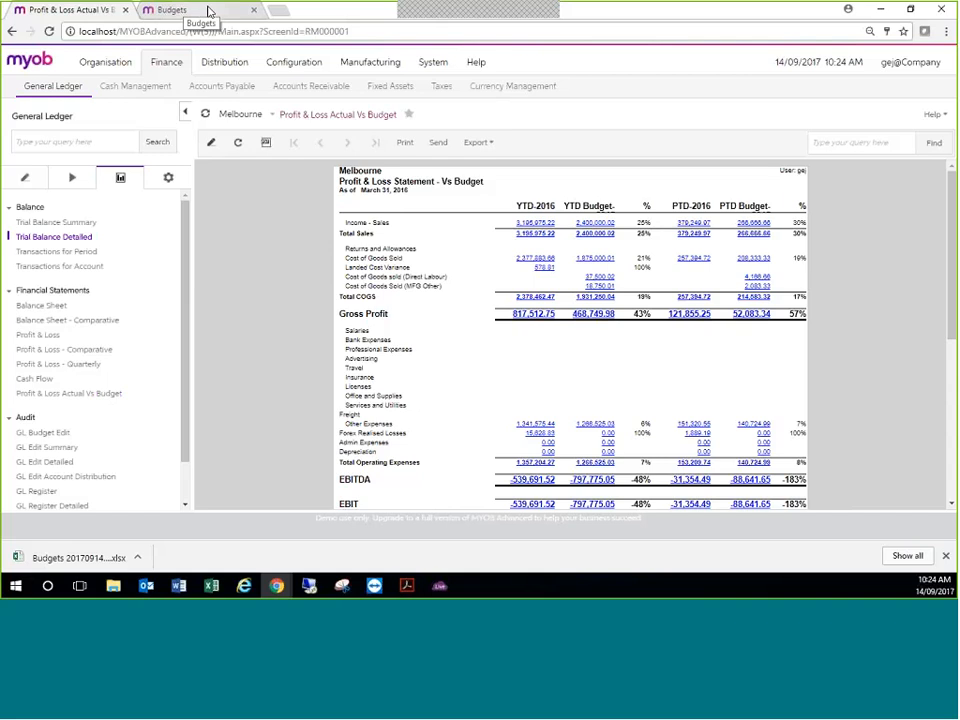
Switch to the DEMO-2 company, open Budget Configuration and view the subarticles of the CUSTOMER SERVICE node.
{"action": "left_click", "coordinate": [207, 12]}
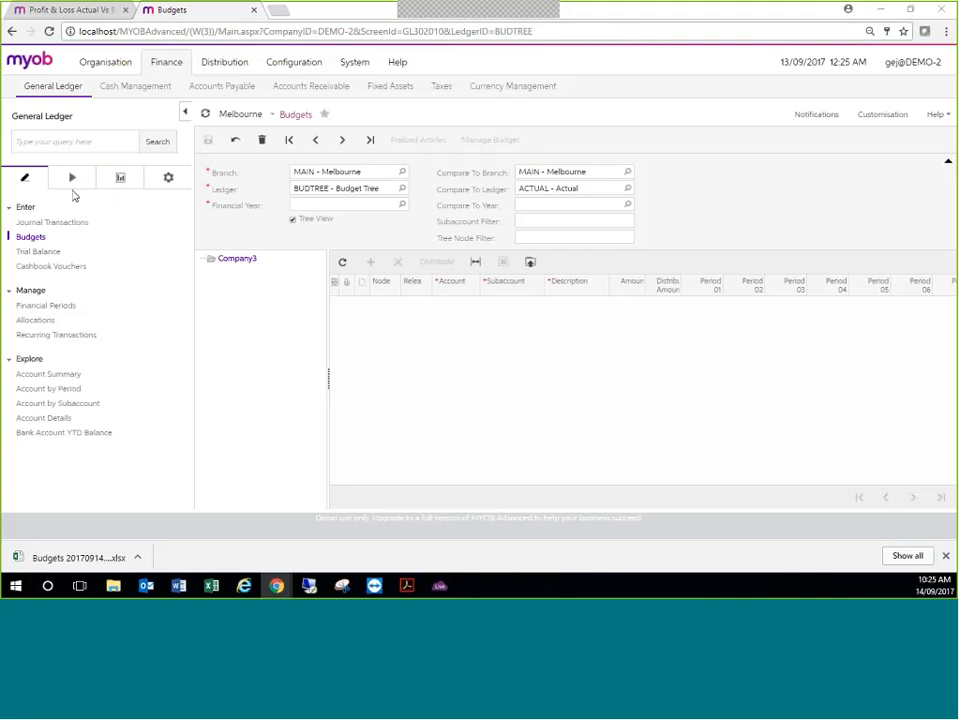
{"action": "left_click", "coordinate": [169, 183]}
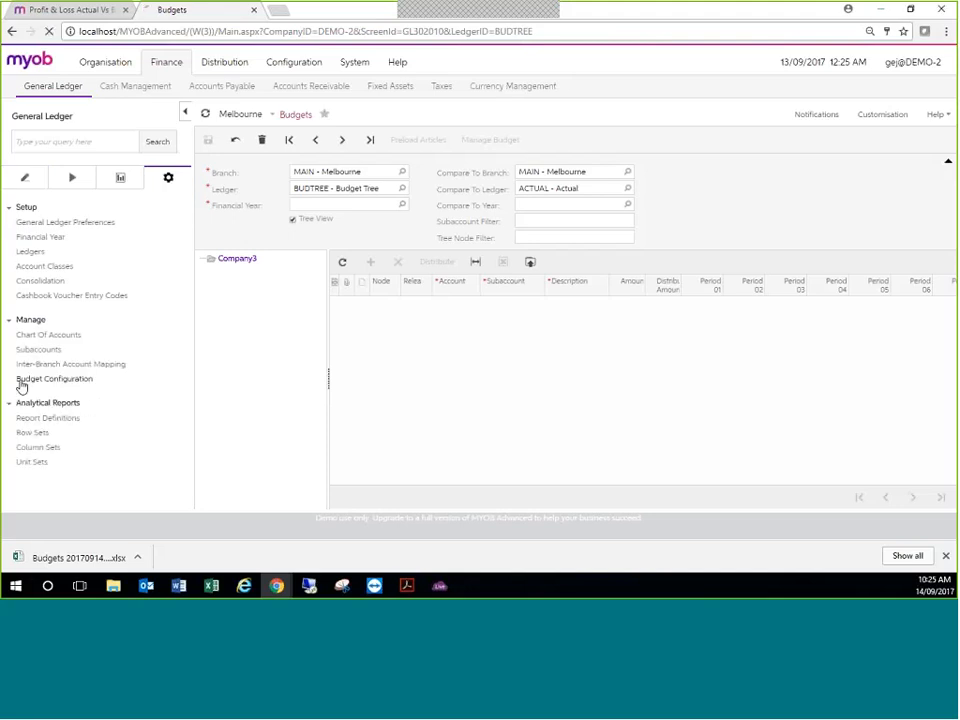
{"action": "left_click", "coordinate": [22, 380]}
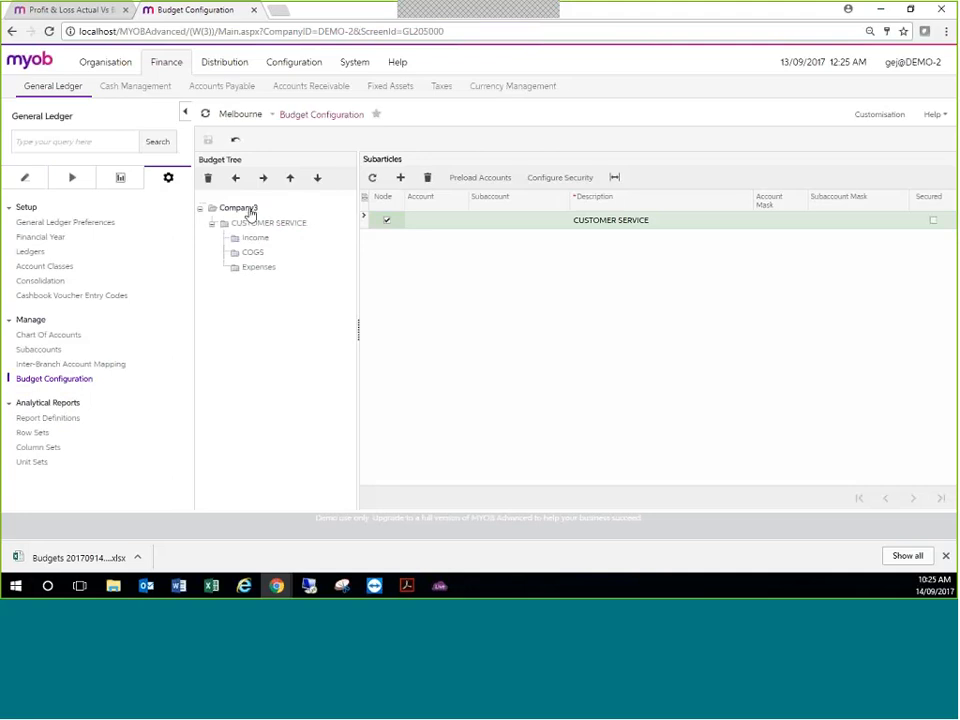
{"action": "left_click", "coordinate": [293, 222]}
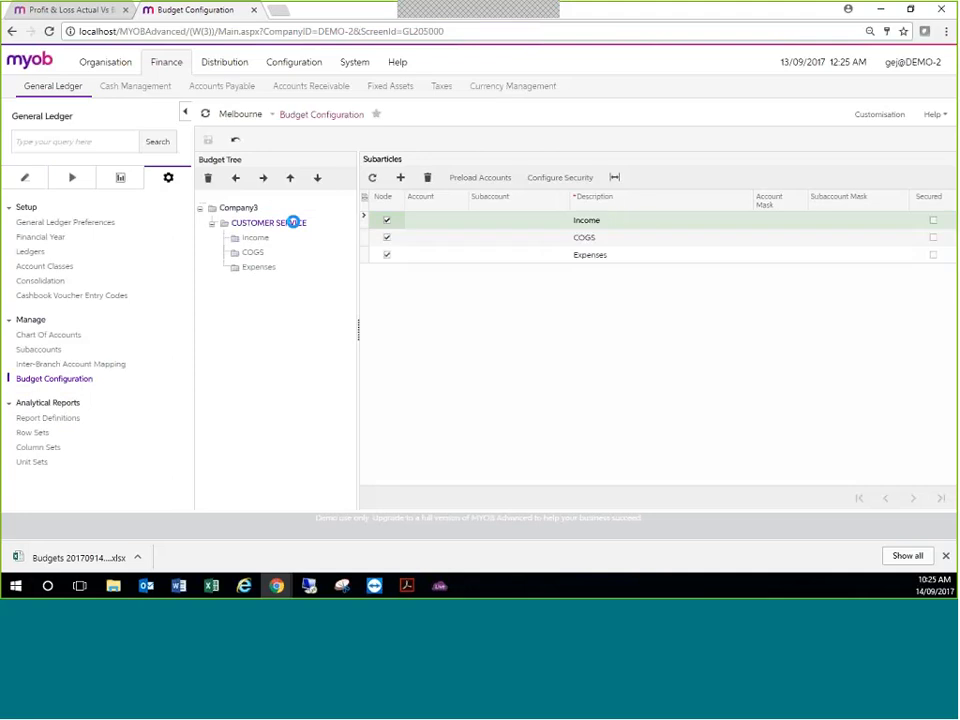
Open the Subaccounts list and look through its codes, including the Finance and IT Services datacentre infrastructure subaccounts FIN-DS and ITS-DS.
{"action": "left_click", "coordinate": [36, 350]}
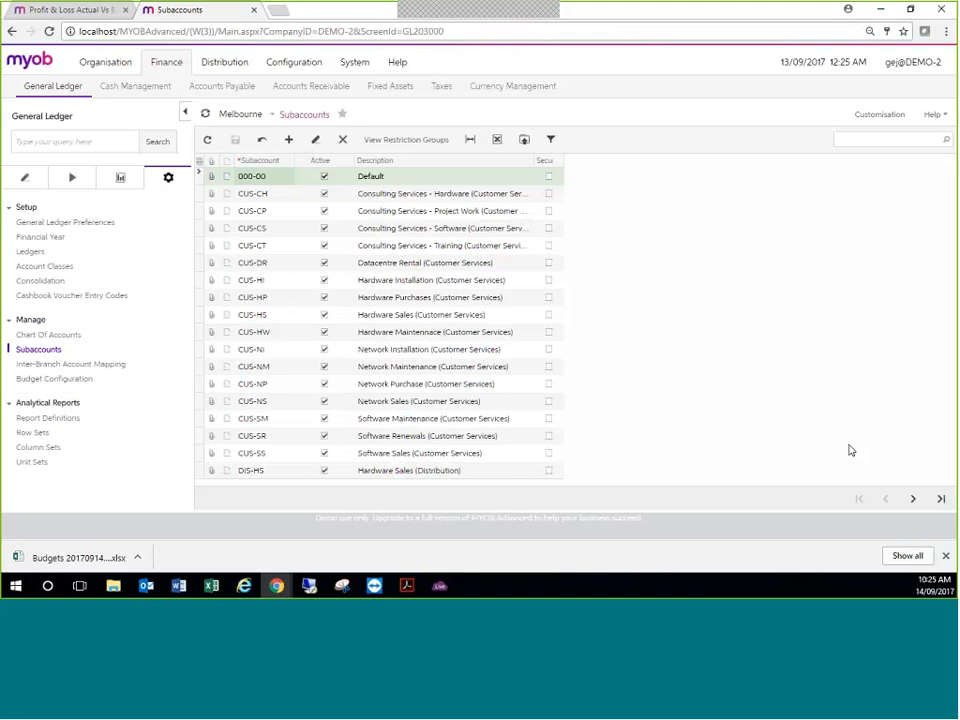
{"action": "left_click", "coordinate": [912, 498]}
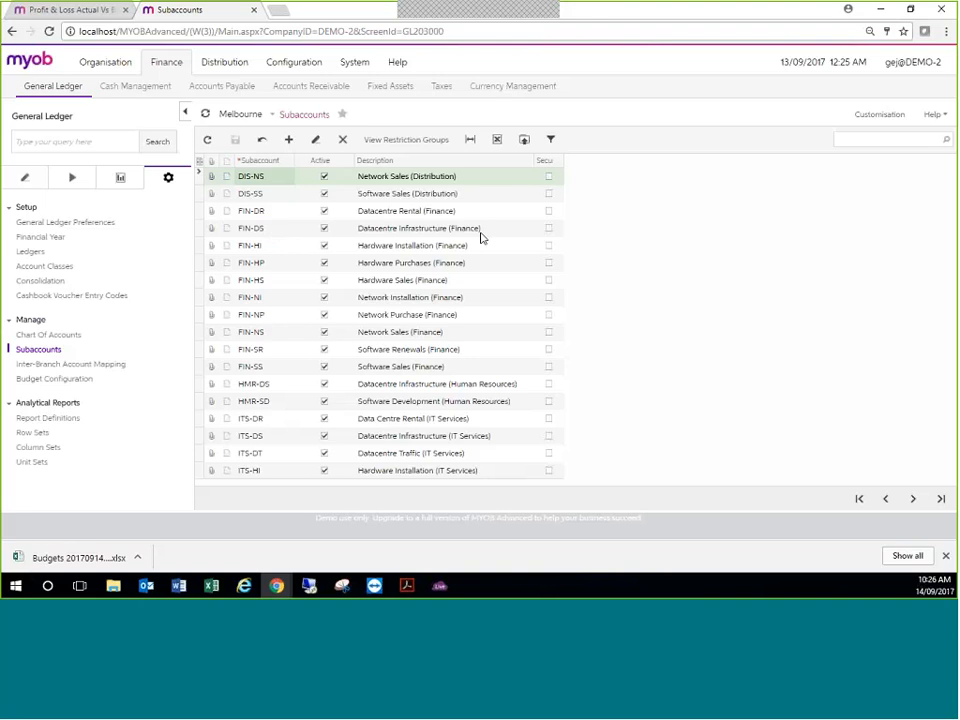
{"action": "left_click", "coordinate": [278, 232]}
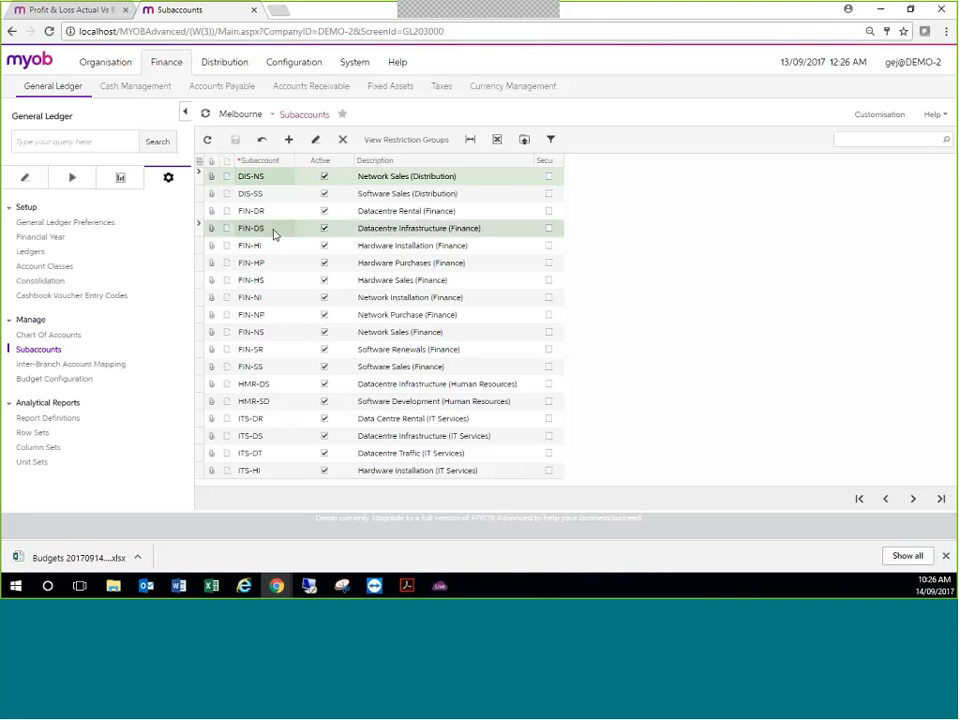
{"action": "left_click", "coordinate": [271, 443]}
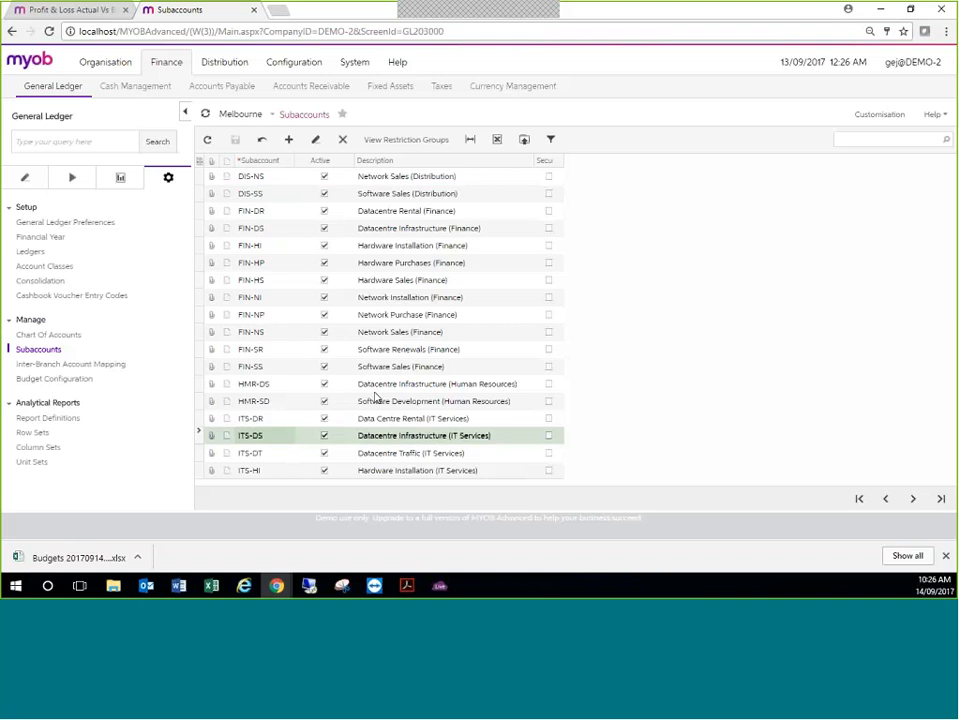
Return to Budget Configuration and review the subarticles of the Income, COGS and Expenses nodes under CUSTOMER SERVICE.
{"action": "left_click", "coordinate": [60, 379]}
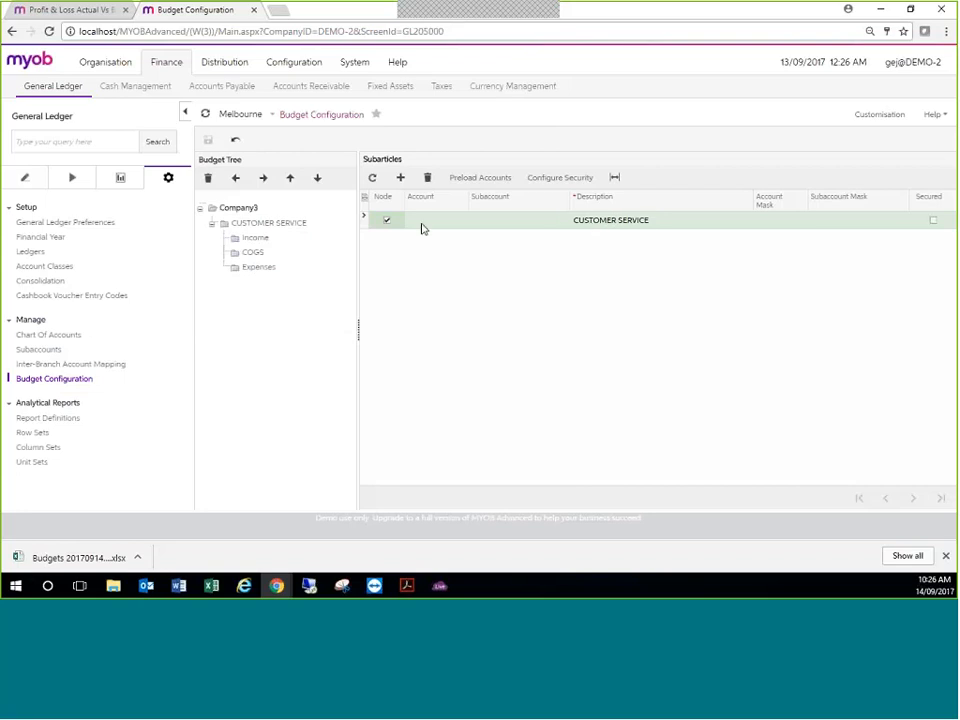
{"action": "left_click", "coordinate": [255, 240]}
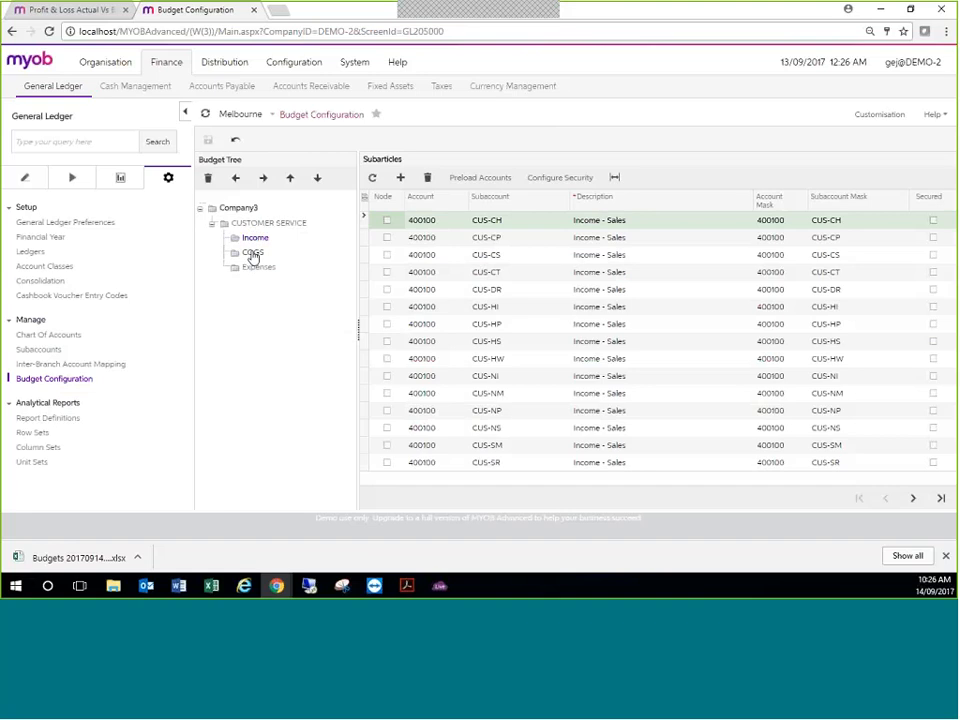
{"action": "left_click", "coordinate": [253, 254]}
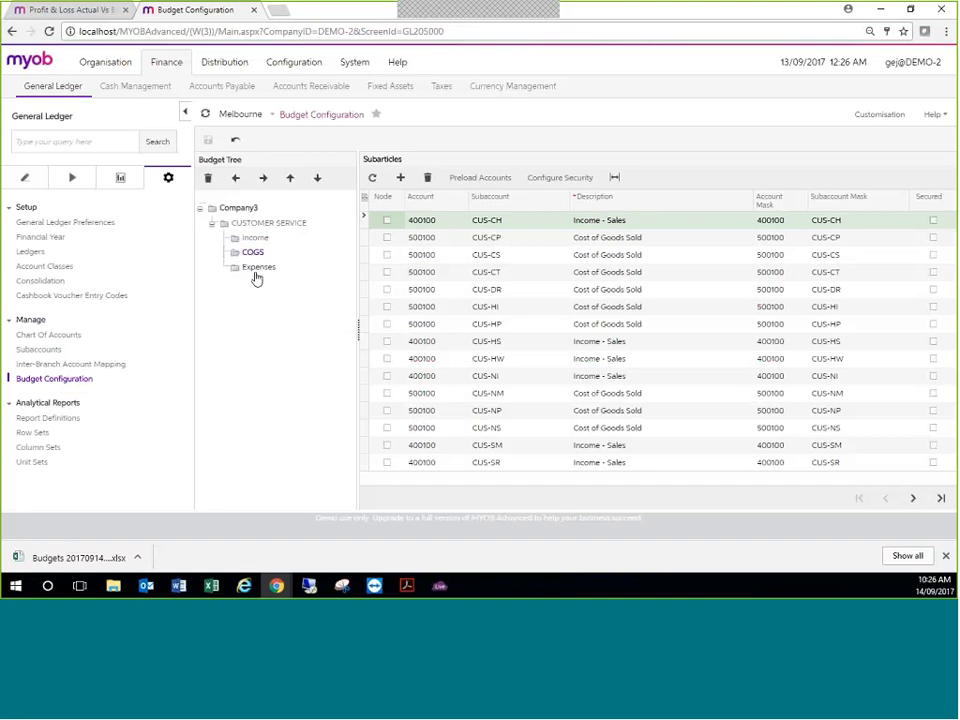
{"action": "left_click", "coordinate": [255, 268]}
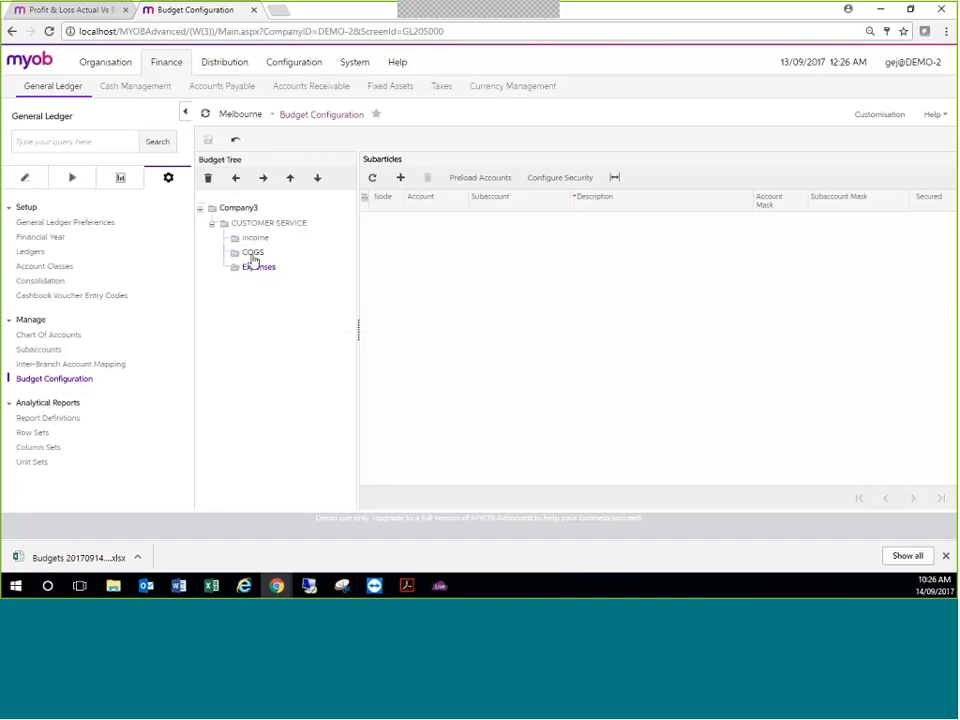
{"action": "left_click", "coordinate": [251, 253]}
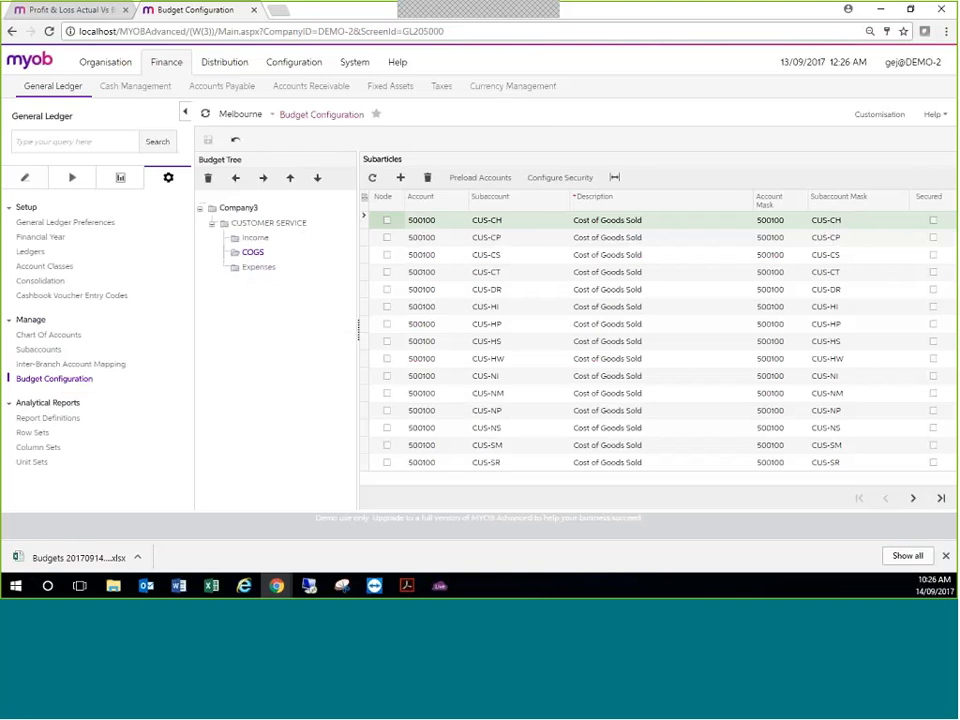
{"action": "left_click", "coordinate": [239, 210]}
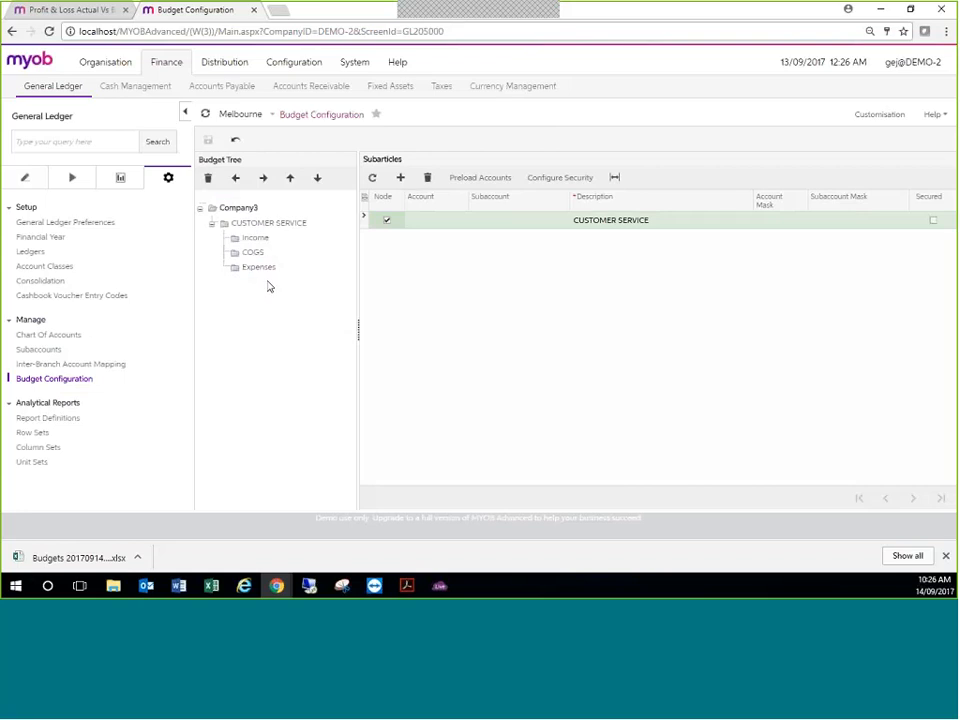
{"action": "left_click", "coordinate": [254, 238]}
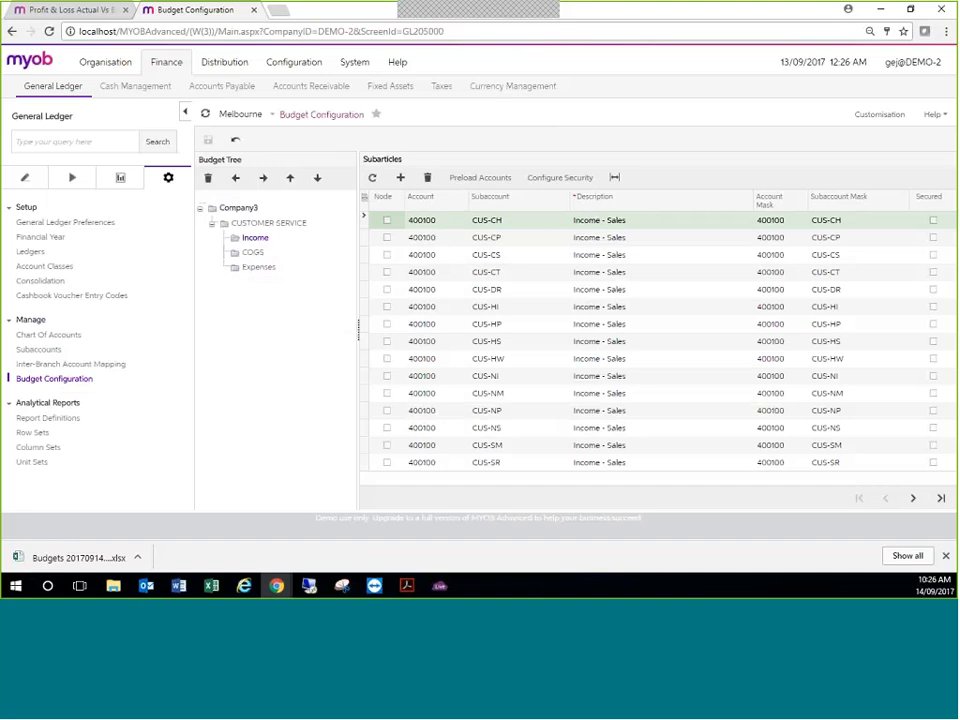
Add a subarticle described IT SERVICES directly under Company3 in the budget tree and mark it as a node.
{"action": "left_click", "coordinate": [245, 208]}
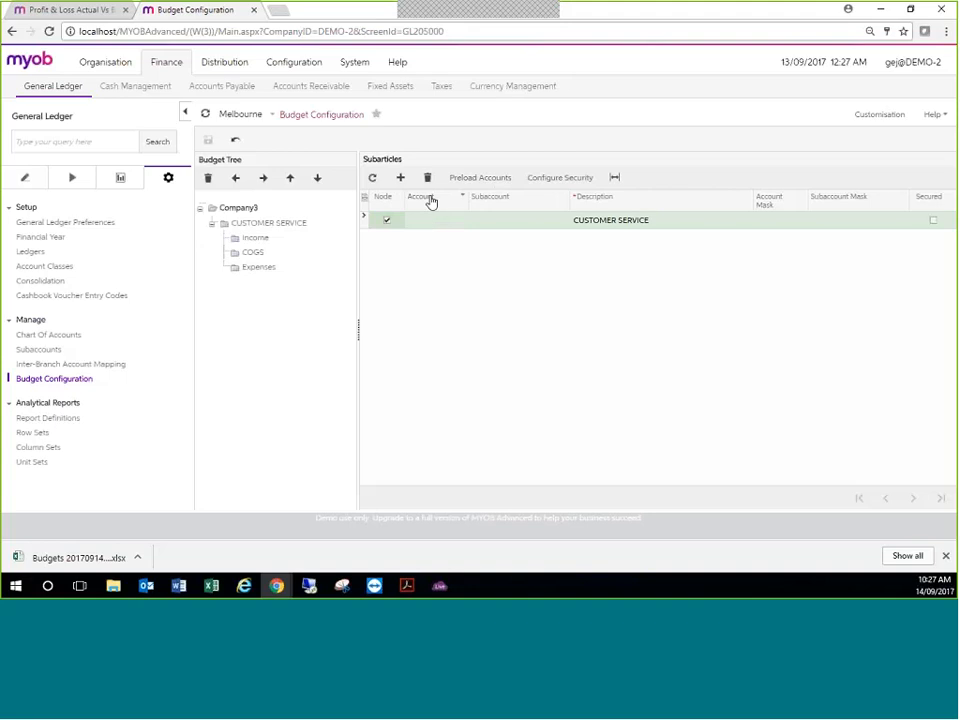
{"action": "left_click", "coordinate": [401, 180]}
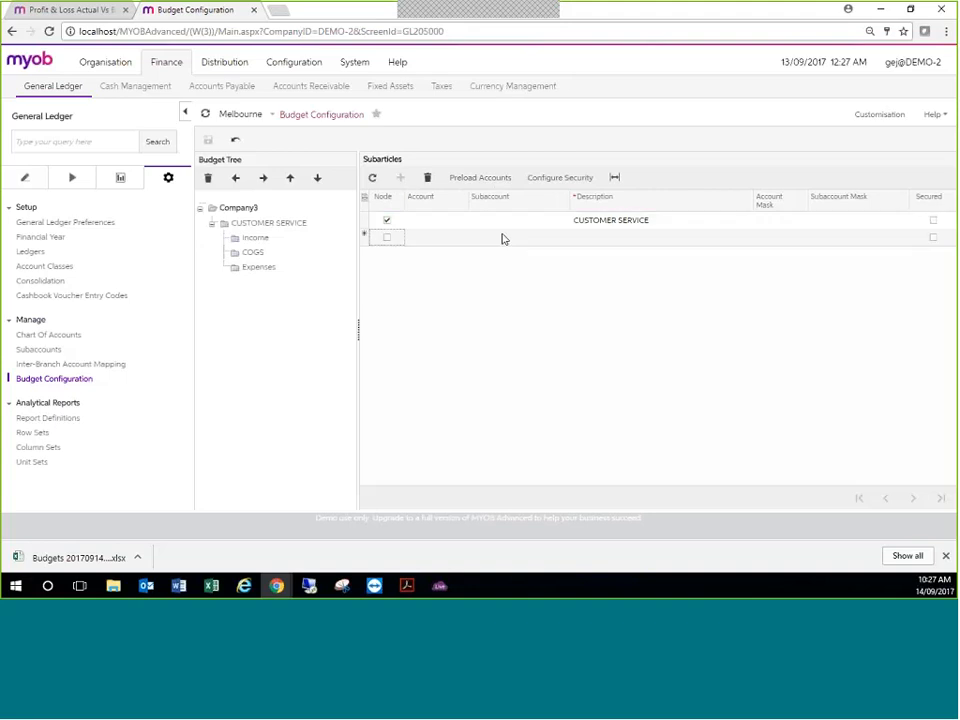
{"action": "left_click", "coordinate": [609, 239]}
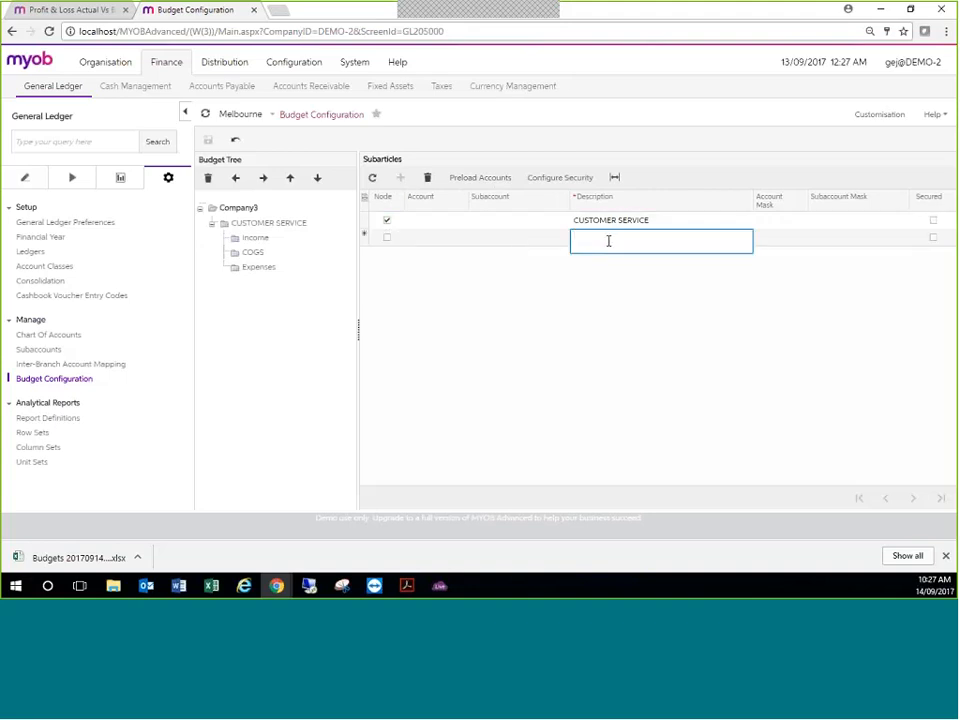
{"action": "type", "text": "IT Services"}
{"action": "key", "text": "BackSpace"}
{"action": "key", "text": "BackSpace"}
{"action": "key", "text": "BackSpace"}
{"action": "key", "text": "BackSpace"}
{"action": "key", "text": "BackSpace"}
{"action": "key", "text": "BackSpace"}
{"action": "key", "text": "BackSpace"}
{"action": "key", "text": "BackSpace"}
{"action": "key", "text": "BackSpace"}
{"action": "type", "text": "SERVICES"}
{"action": "key", "text": "Tab"}
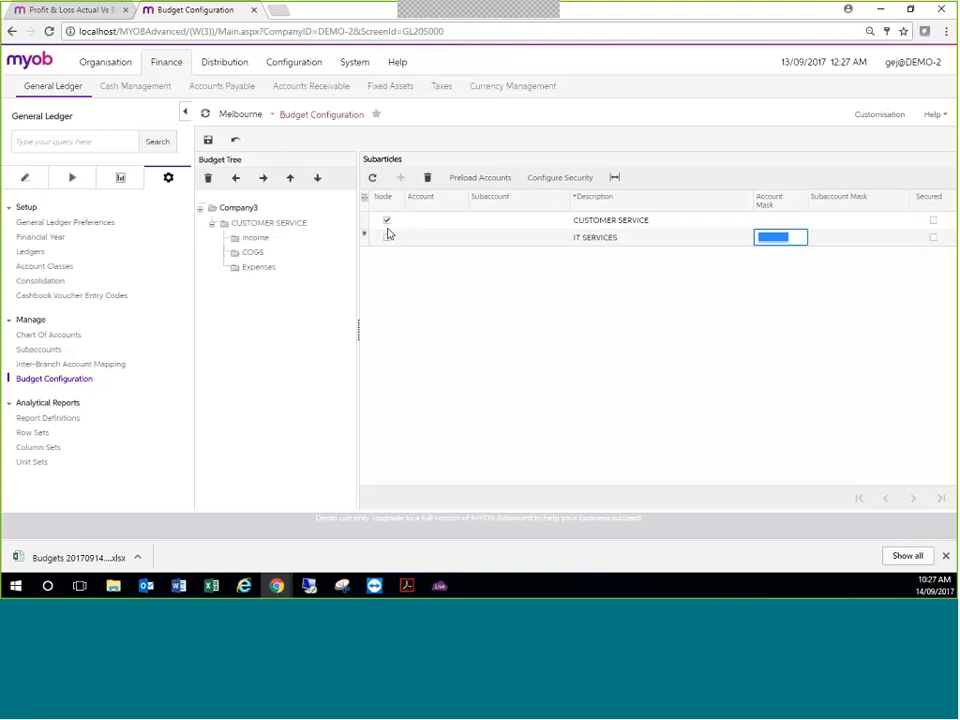
{"action": "left_click", "coordinate": [386, 238]}
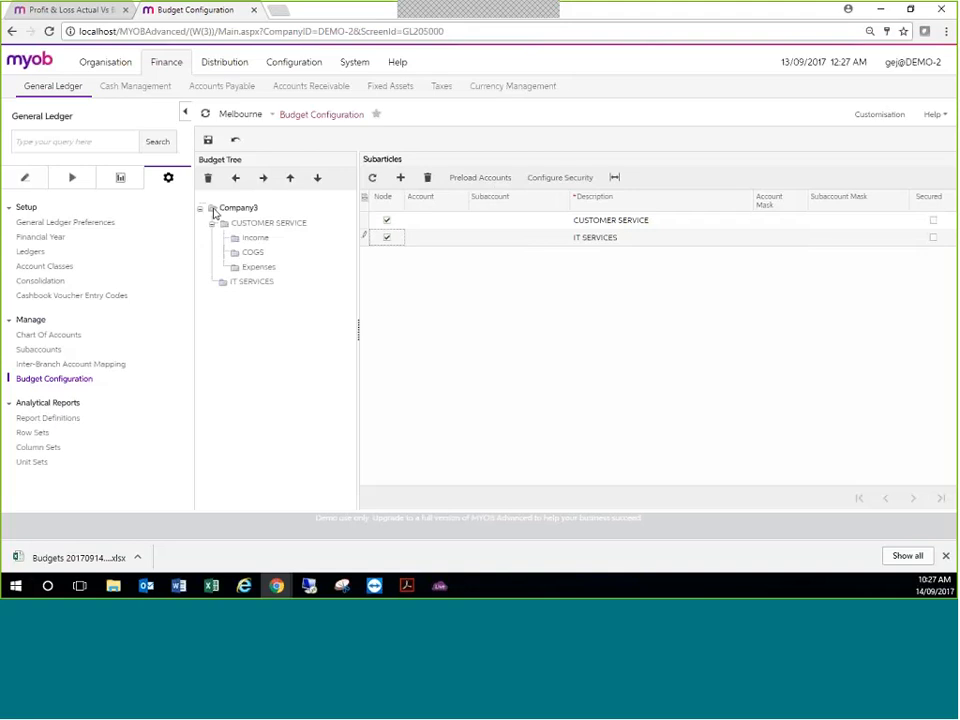
Check how the Income and COGS nodes of CUSTOMER SERVICE are set up and select the IT SERVICES node.
{"action": "left_click", "coordinate": [244, 282]}
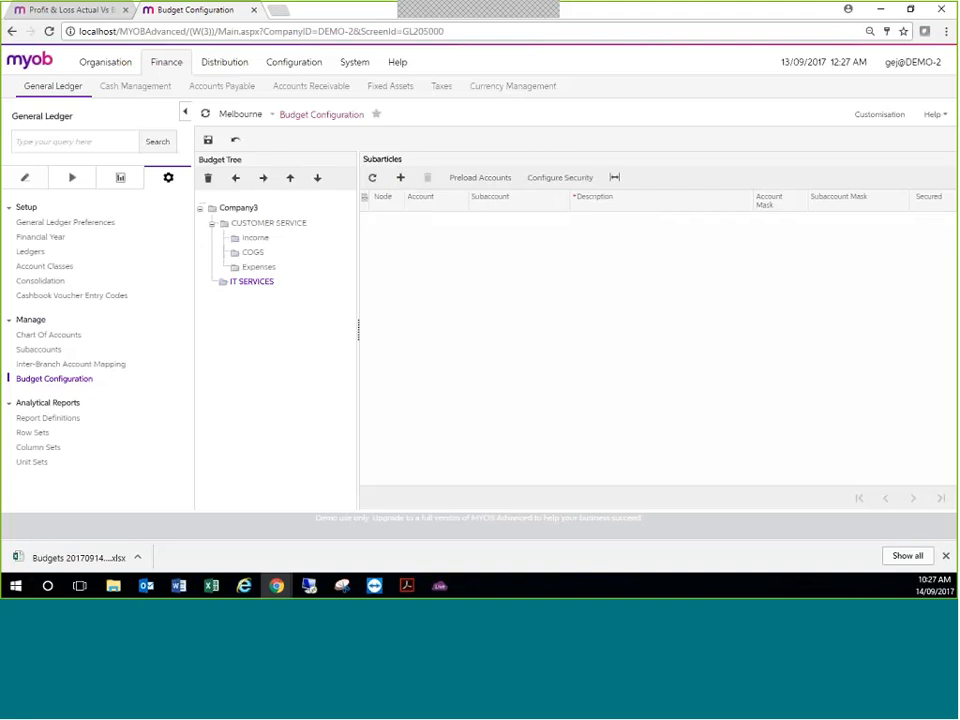
{"action": "left_click", "coordinate": [240, 238]}
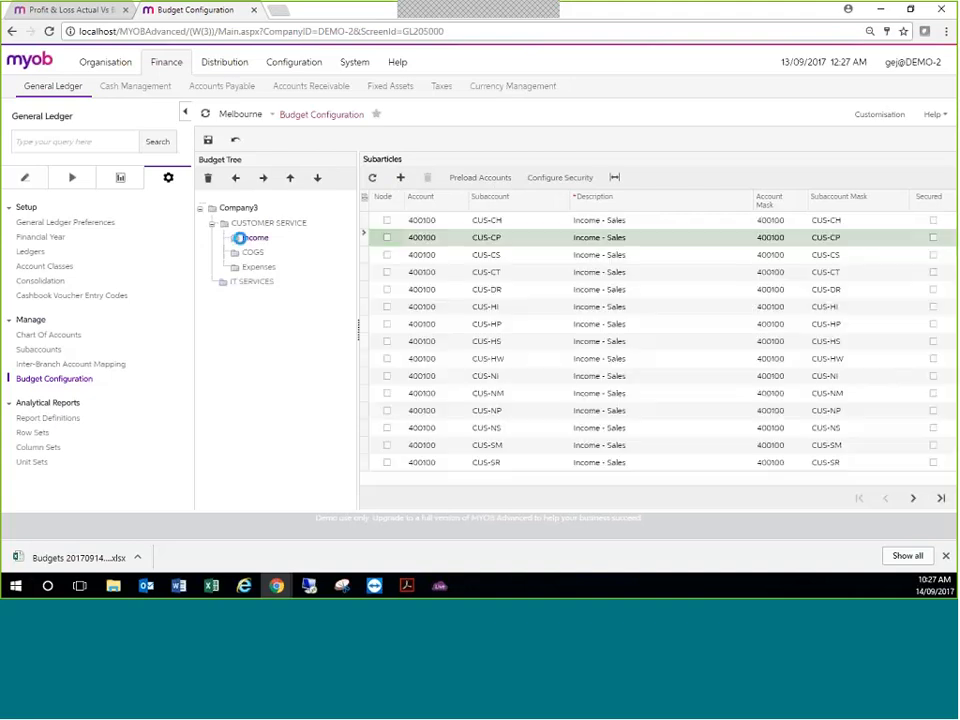
{"action": "left_click", "coordinate": [255, 252]}
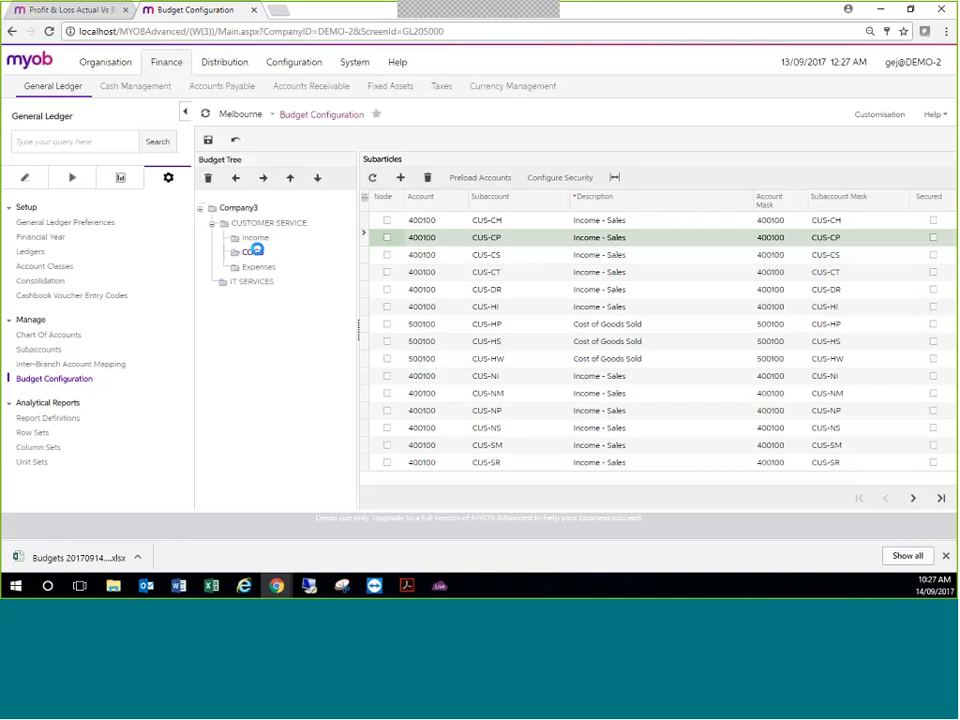
{"action": "left_click", "coordinate": [255, 238]}
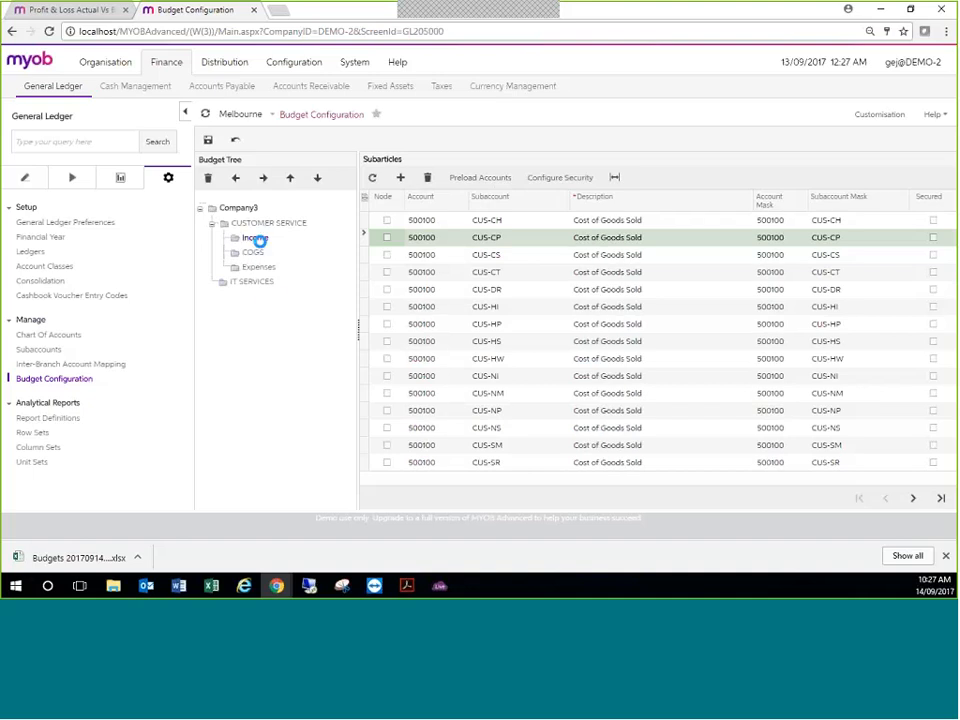
{"action": "left_click", "coordinate": [257, 281]}
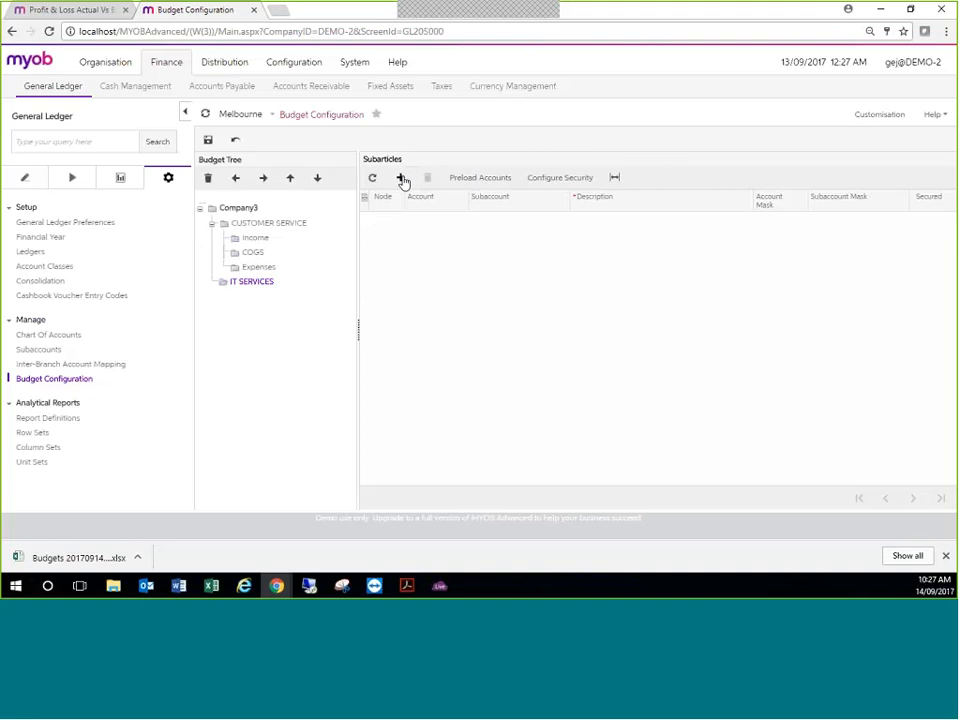
{"action": "left_click", "coordinate": [489, 180]}
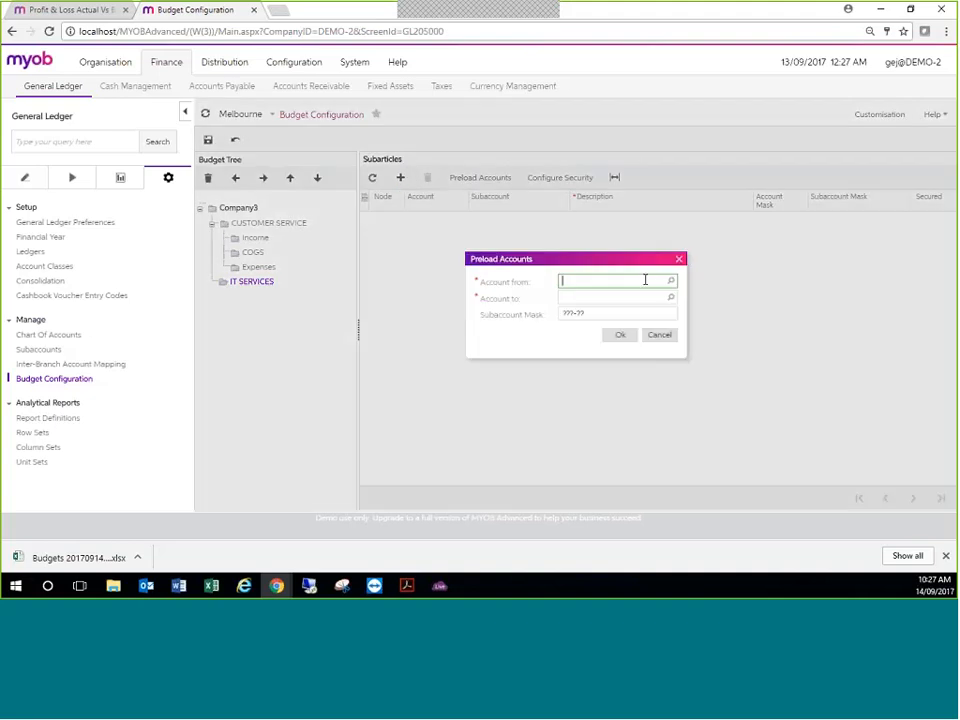
{"action": "type", "text": "400"}
{"action": "left_click", "coordinate": [578, 336]}
{"action": "left_click", "coordinate": [668, 337]}
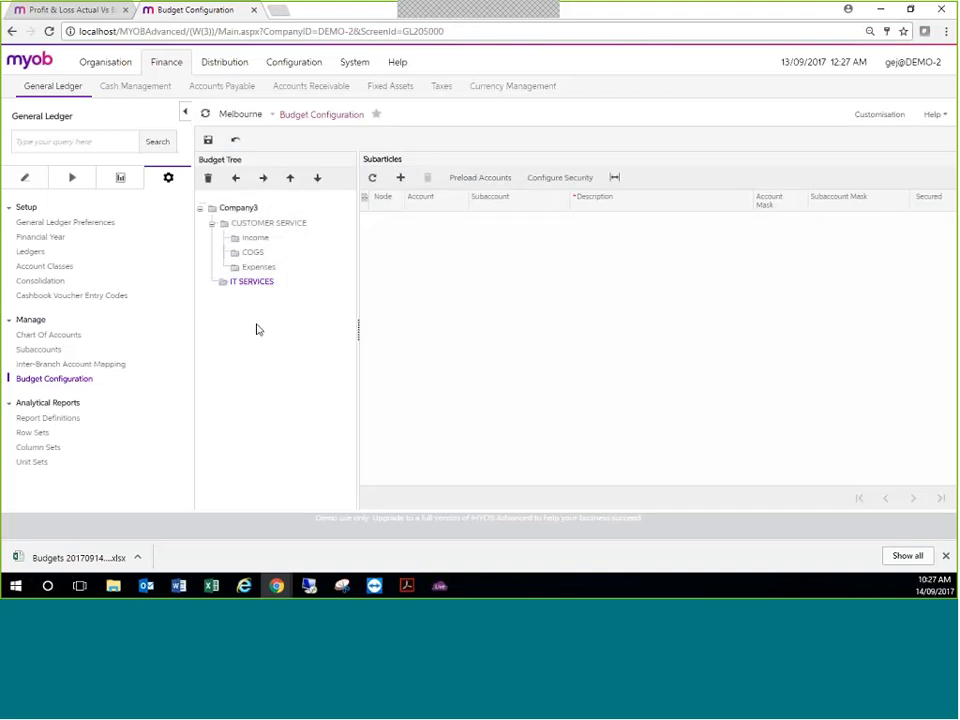
Add a subarticle described Income under the IT SERVICES node and mark it as a node.
{"action": "left_click", "coordinate": [400, 178]}
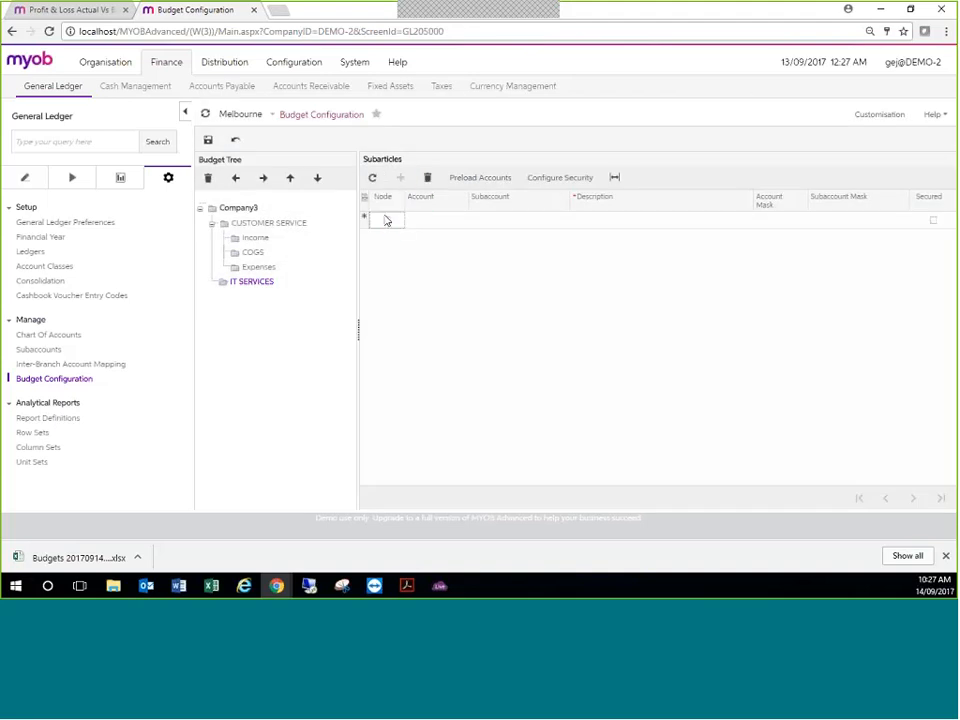
{"action": "left_click", "coordinate": [605, 221]}
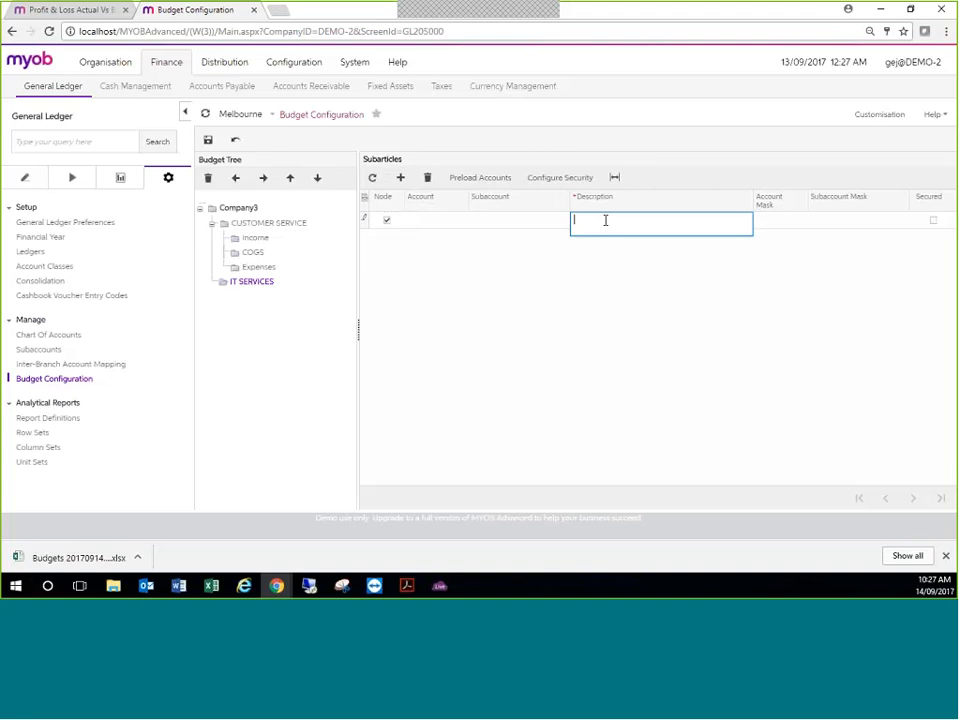
{"action": "type", "text": "Income"}
{"action": "key", "text": "Tab"}
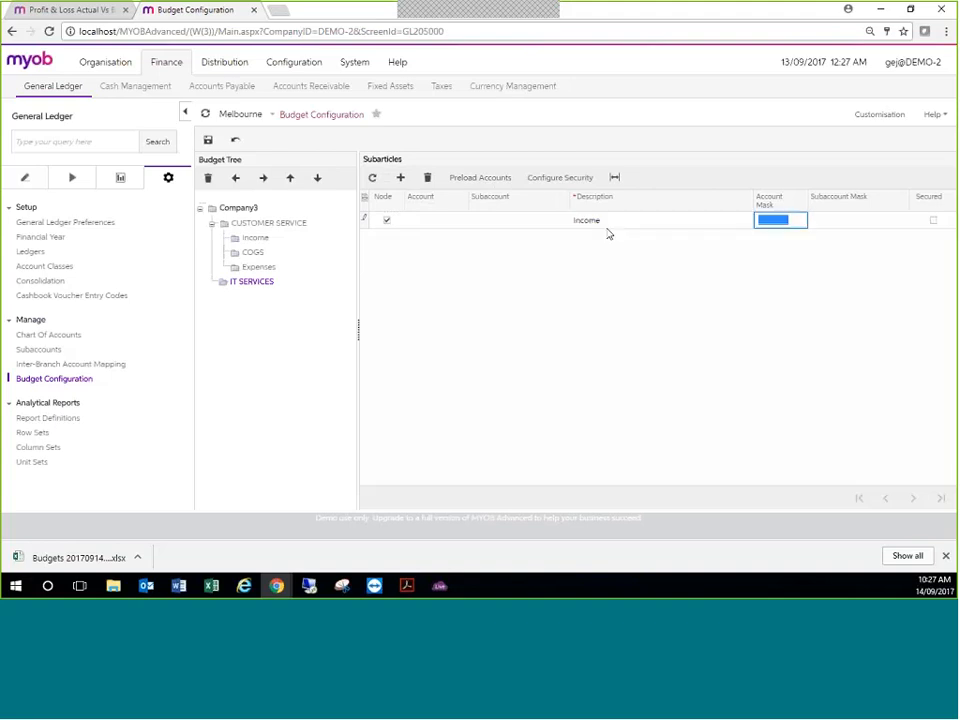
Enter ITS as the first segment of the new Income subarticle's subaccount mask.
{"action": "left_click", "coordinate": [821, 224]}
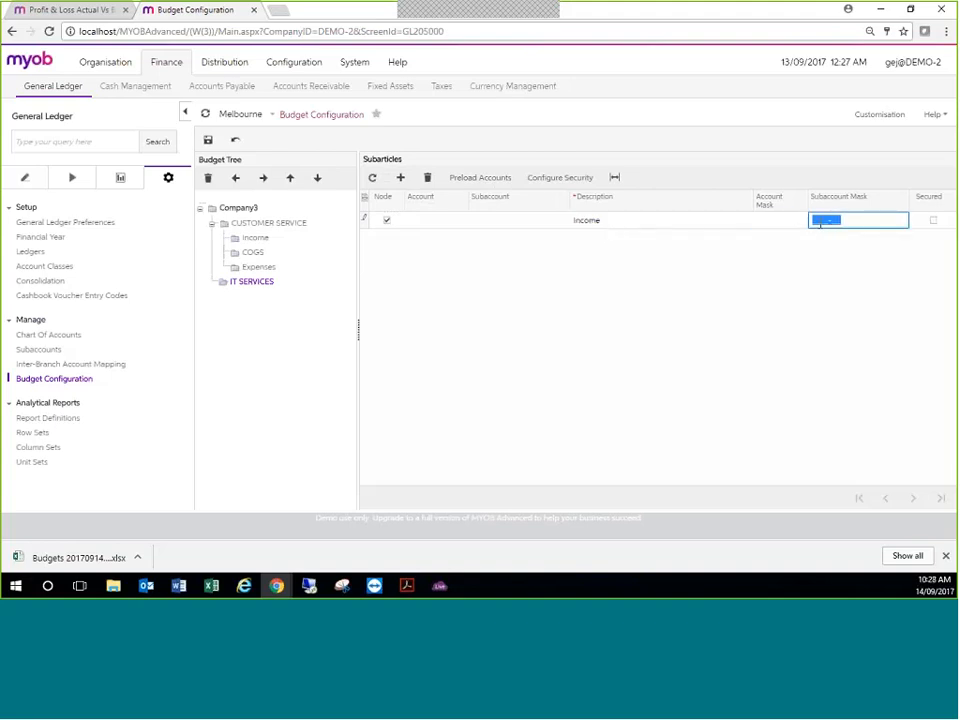
{"action": "left_click", "coordinate": [818, 221]}
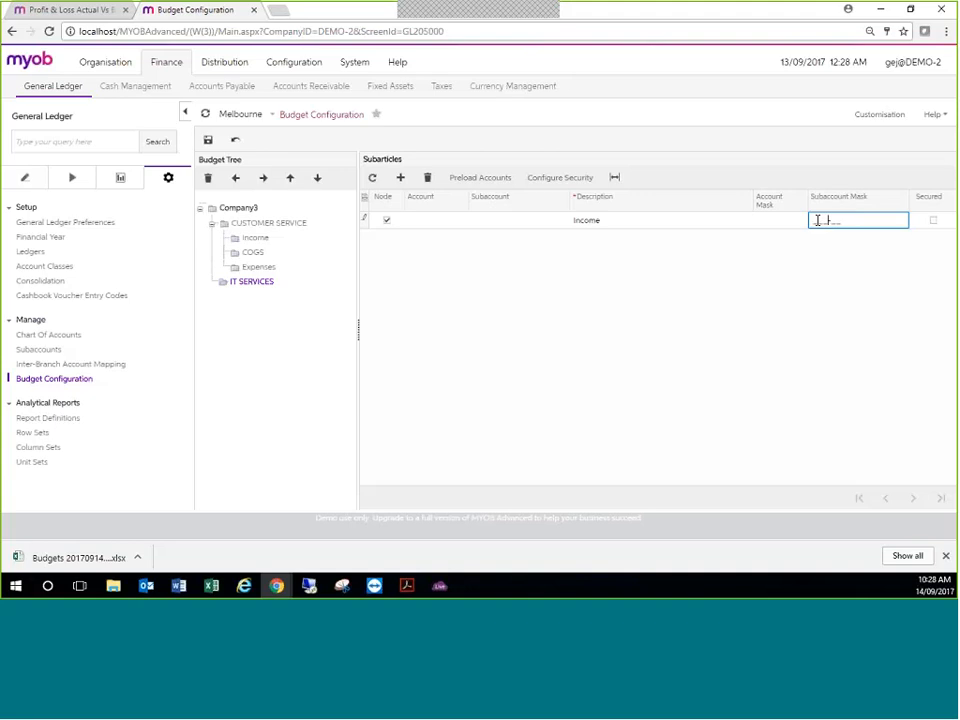
{"action": "type", "text": "ITS-__"}
Look up the IT Services subaccount codes in the Subaccounts list in a separate browser tab, and return to Budget Configuration.
{"action": "right_click", "coordinate": [40, 351]}
{"action": "left_click", "coordinate": [84, 379]}
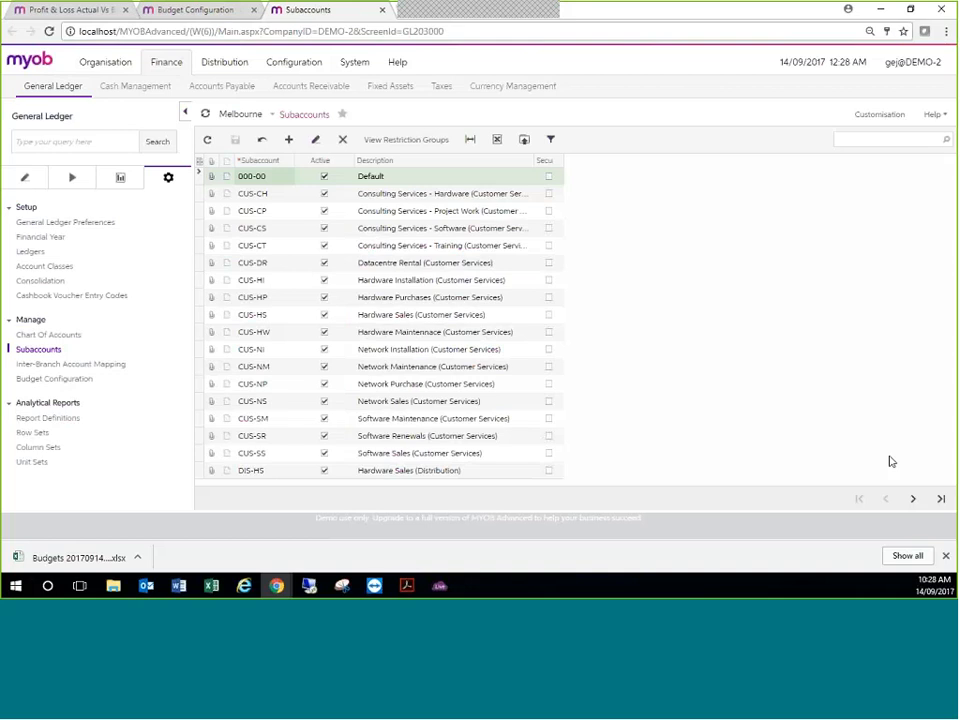
{"action": "left_click", "coordinate": [912, 498]}
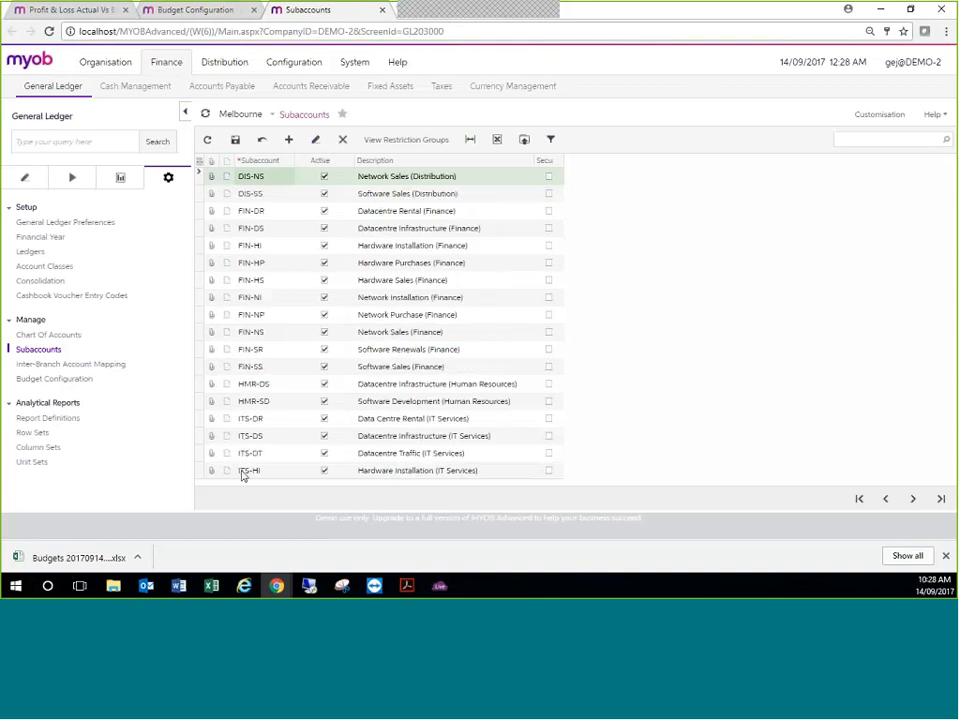
{"action": "left_click", "coordinate": [212, 12]}
Complete the Income subarticle's subaccount mask as ITS-?? and try to save the budget tree.
{"action": "left_click", "coordinate": [840, 221]}
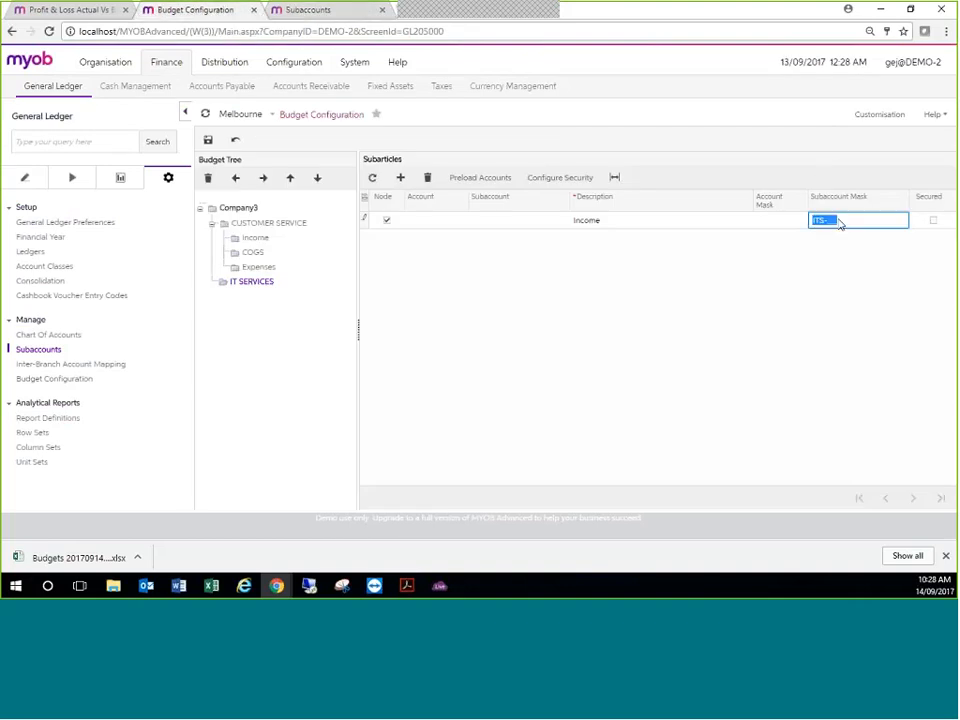
{"action": "left_click", "coordinate": [840, 221]}
{"action": "type", "text": "??"}
{"action": "key", "text": "Return"}
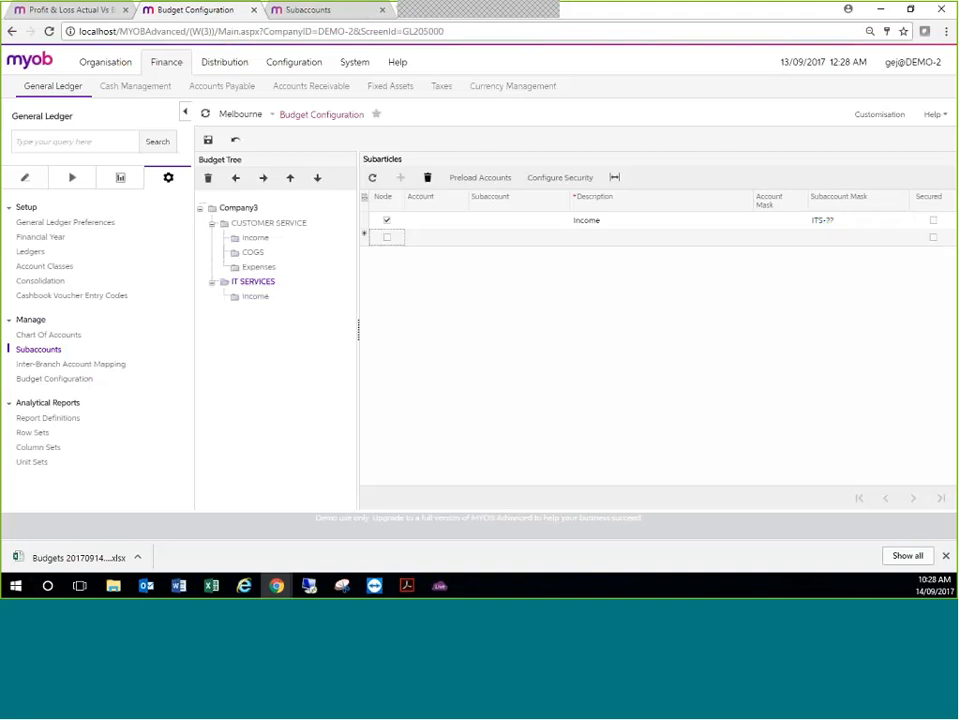
{"action": "left_click", "coordinate": [208, 139]}
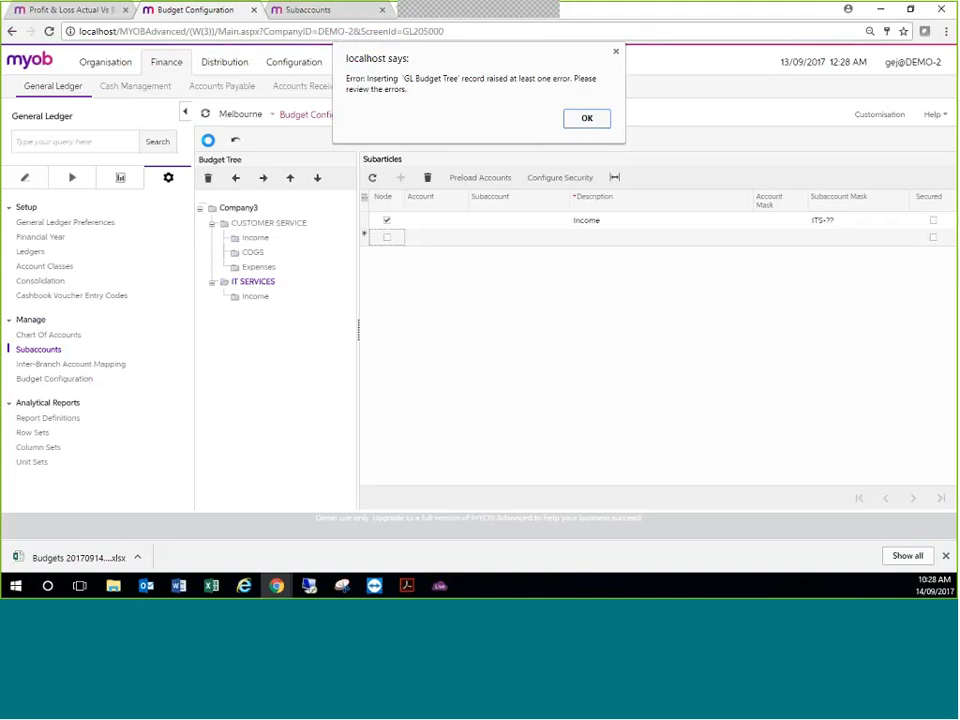
{"action": "left_click", "coordinate": [574, 122]}
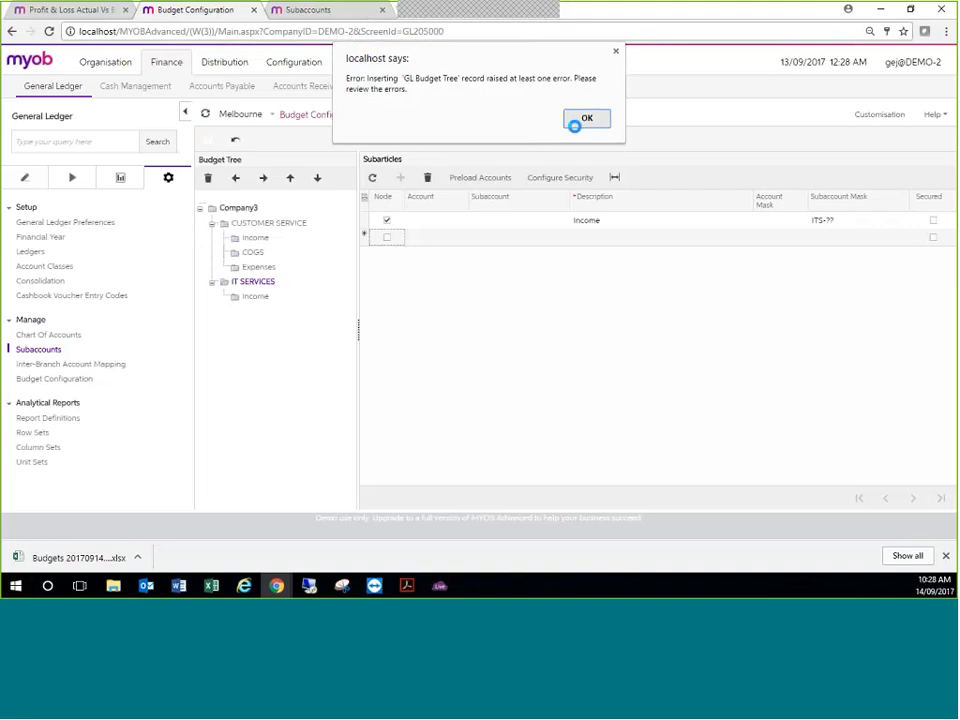
Clear the subaccount mask of the Income subarticle under IT SERVICES and save the budget tree.
{"action": "left_click", "coordinate": [855, 220]}
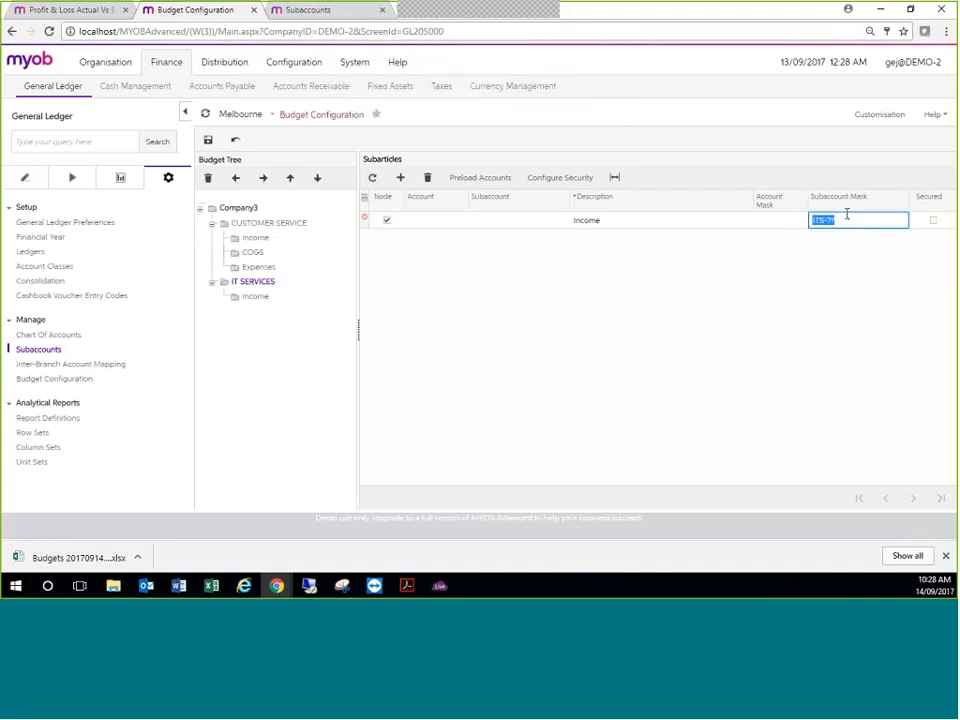
{"action": "key", "text": "BackSpace"}
{"action": "key", "text": "Return"}
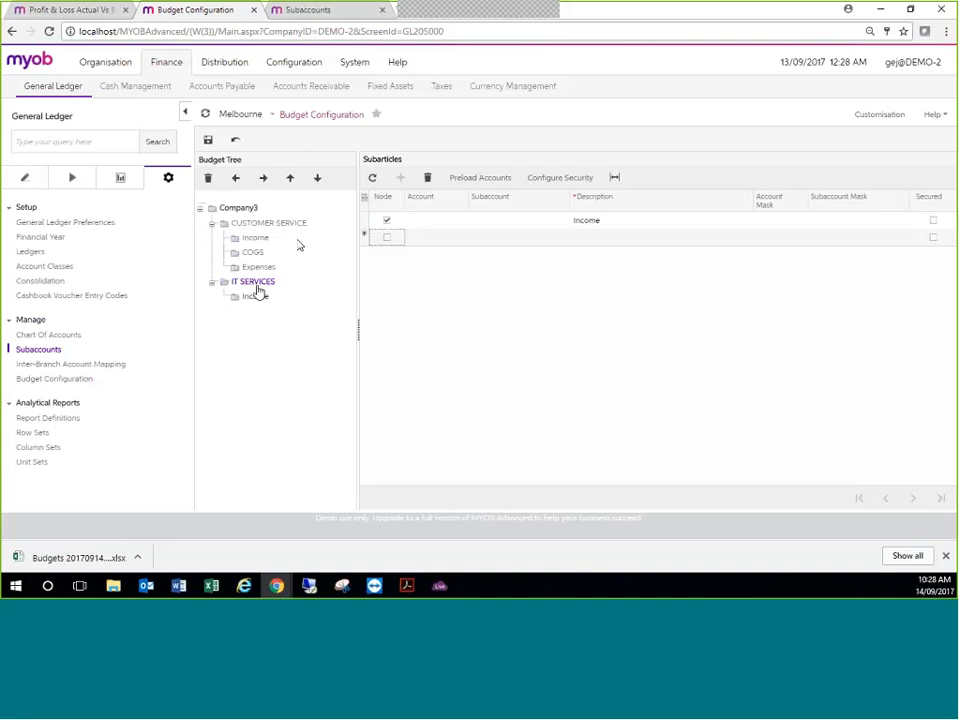
{"action": "key", "text": "ctrl+s"}
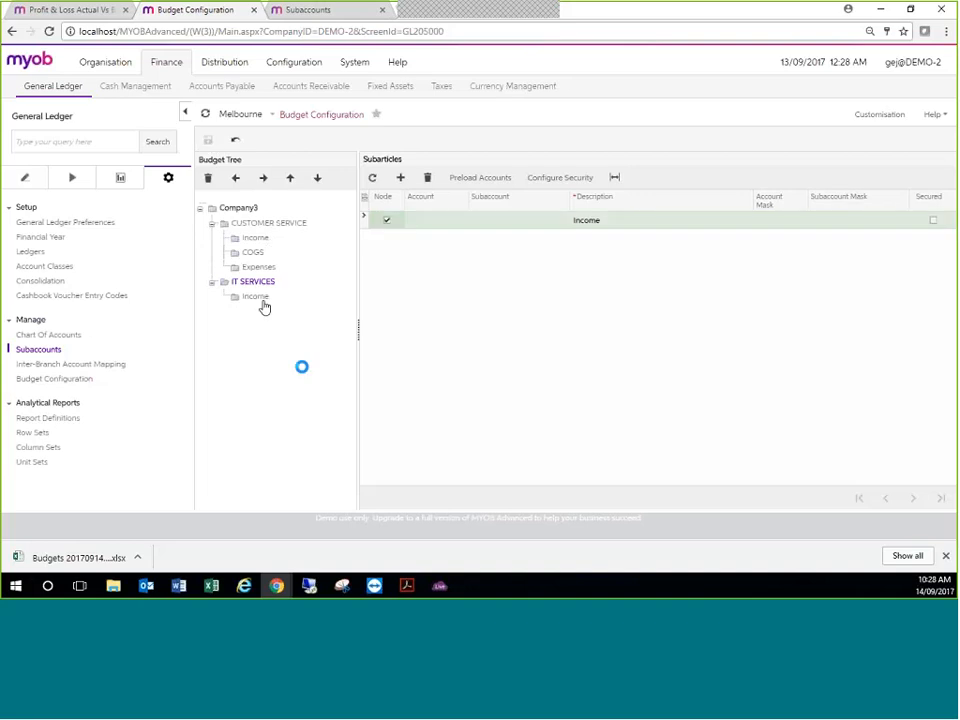
Start preloading accounts into the Income node of IT SERVICES, with 400100 - Income - Sales as the starting account.
{"action": "left_click", "coordinate": [258, 298]}
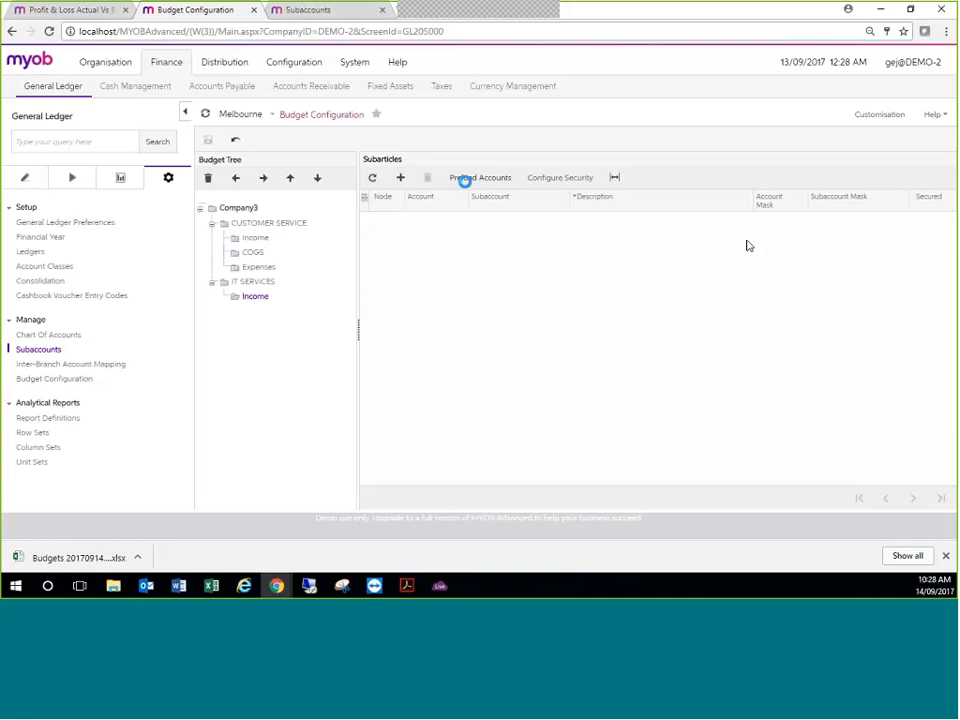
{"action": "type", "text": "400"}
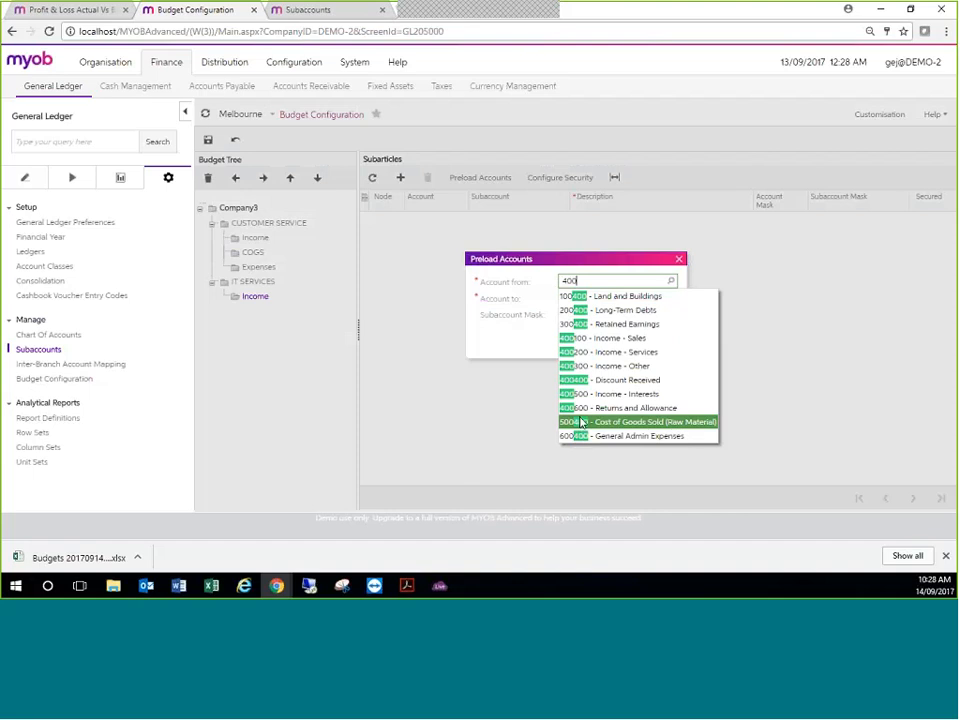
{"action": "left_click", "coordinate": [583, 340]}
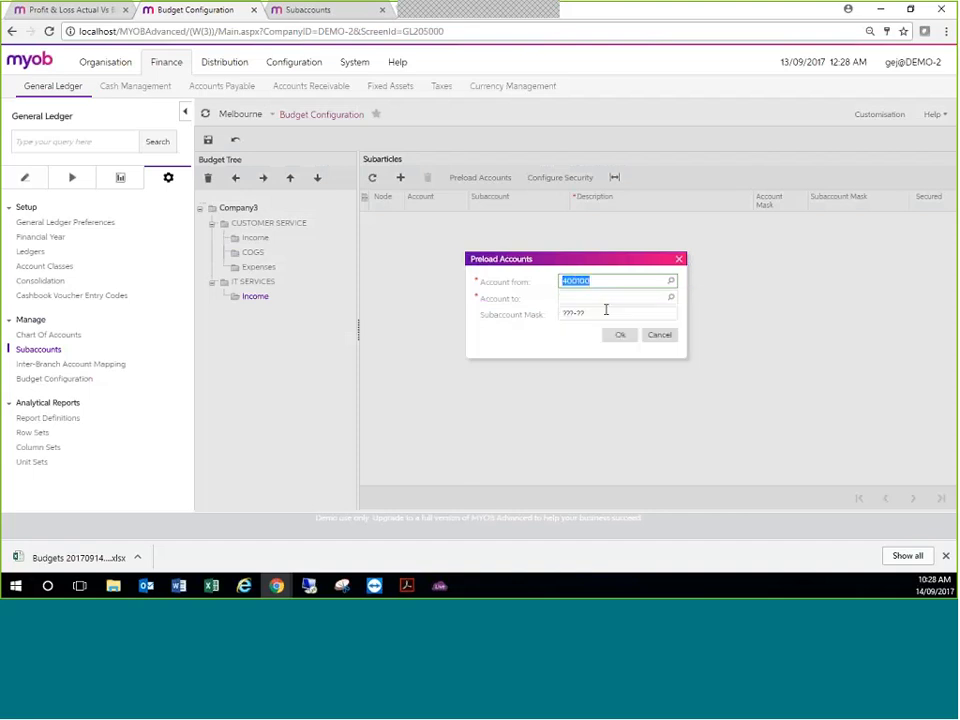
Set the end of the preload account range to 400600 - Returns and Allowance.
{"action": "left_click", "coordinate": [607, 297]}
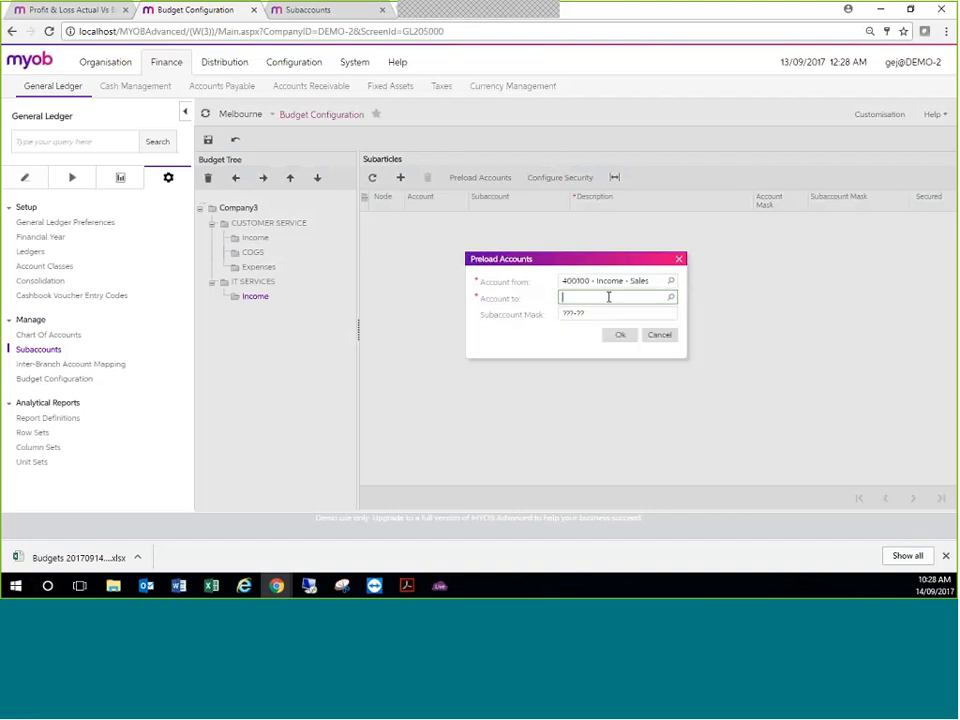
{"action": "type", "text": "79"}
{"action": "key", "text": "BackSpace"}
{"action": "key", "text": "BackSpace"}
{"action": "type", "text": "40"}
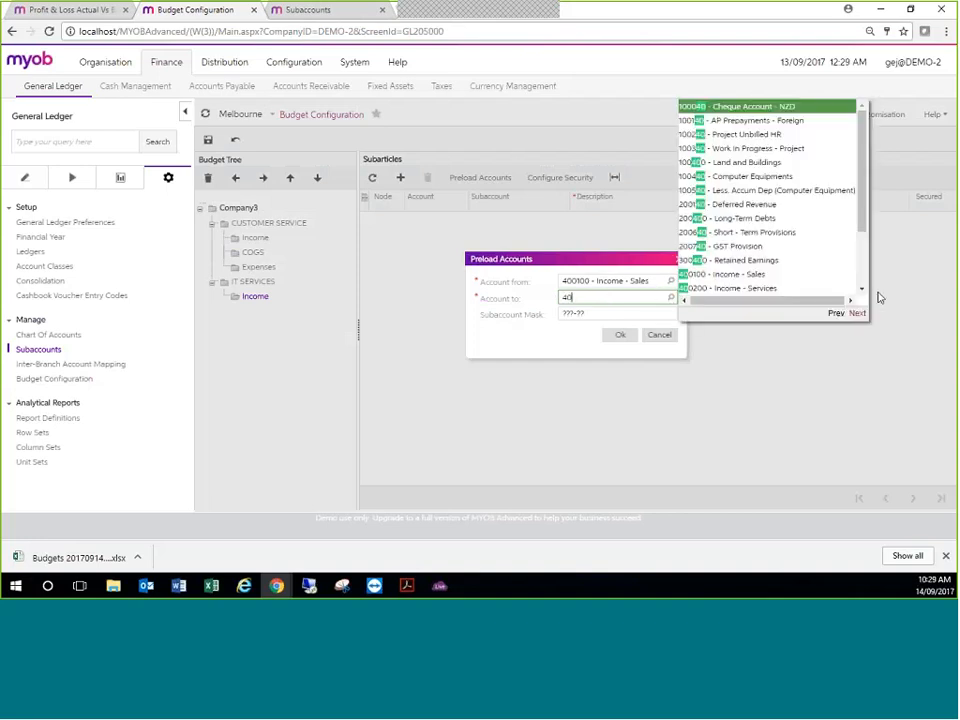
{"action": "key", "text": "Down"}
{"action": "key", "text": "Down"}
{"action": "key", "text": "Down"}
{"action": "key", "text": "Down"}
{"action": "key", "text": "Down"}
{"action": "key", "text": "Down"}
{"action": "key", "text": "Down"}
{"action": "key", "text": "Down"}
{"action": "key", "text": "Down"}
{"action": "key", "text": "Down"}
{"action": "key", "text": "Down"}
{"action": "key", "text": "Down"}
{"action": "key", "text": "Down"}
{"action": "key", "text": "Down"}
{"action": "key", "text": "Down"}
{"action": "key", "text": "Down"}
{"action": "key", "text": "Down"}
{"action": "key", "text": "Down"}
{"action": "key", "text": "Up"}
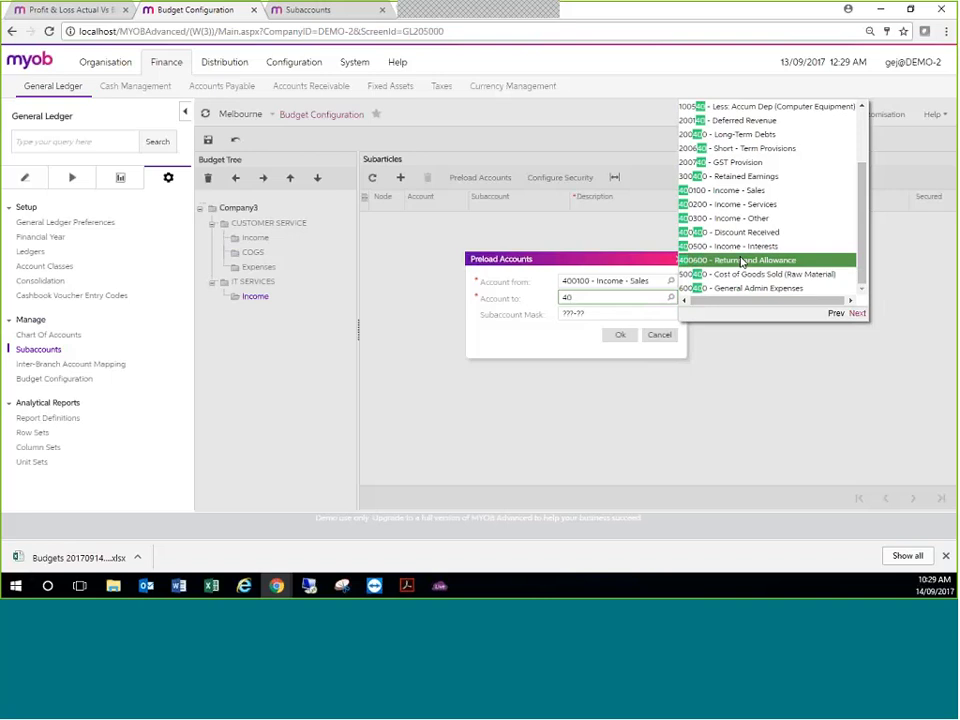
{"action": "key", "text": "Return"}
{"action": "key", "text": "Tab"}
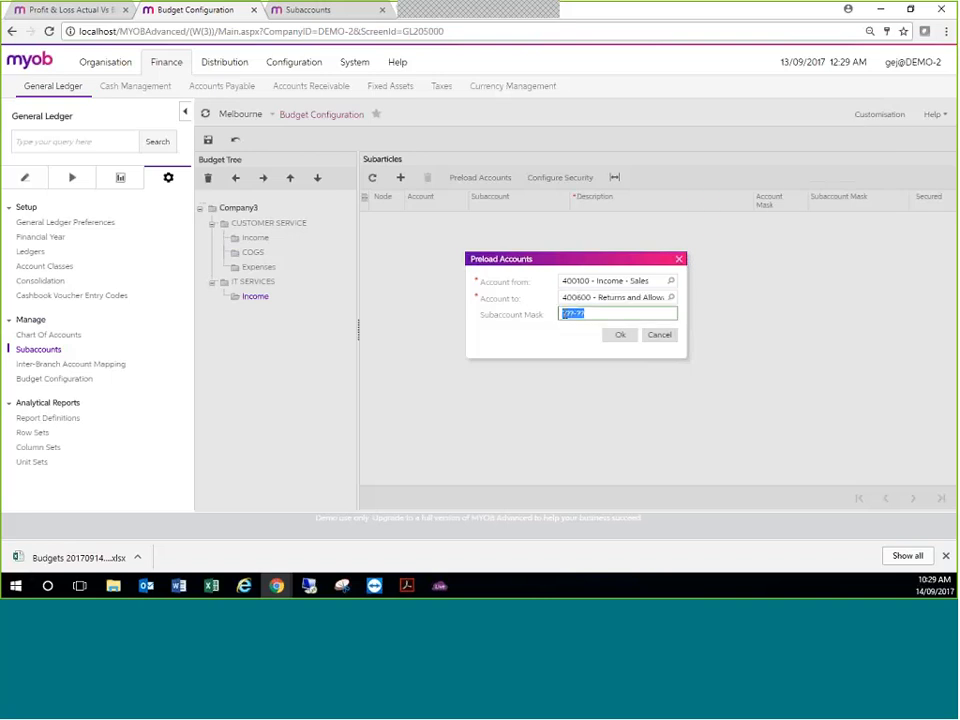
Set the preload subaccount mask to ITS-?? and load the matching accounts into the Income node.
{"action": "type", "text": "ITS-??"}
{"action": "left_click", "coordinate": [516, 338]}
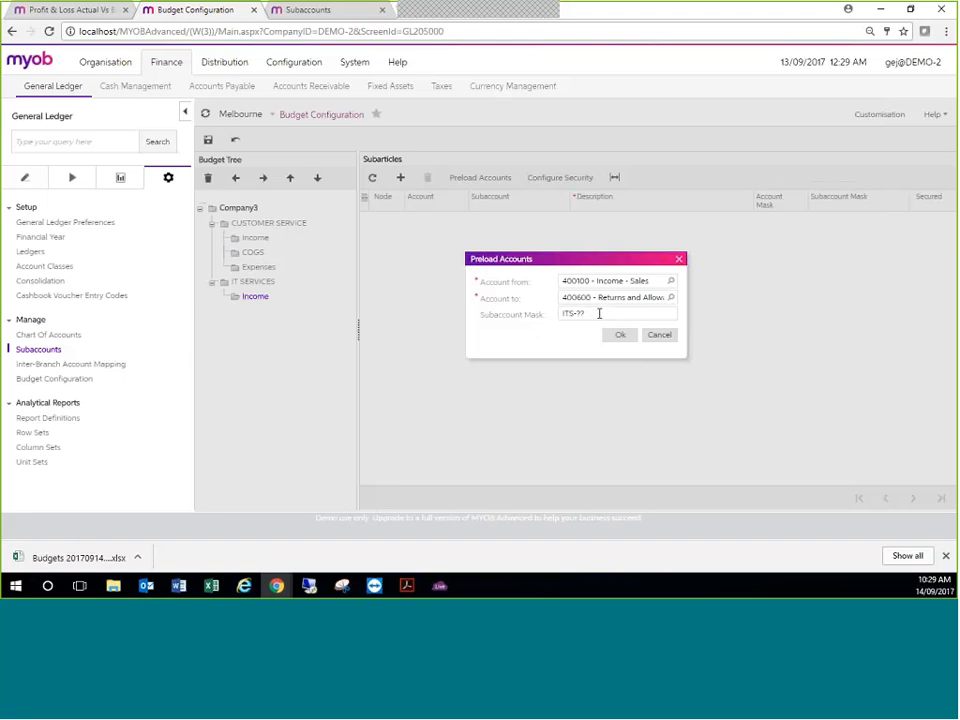
{"action": "left_click", "coordinate": [622, 339]}
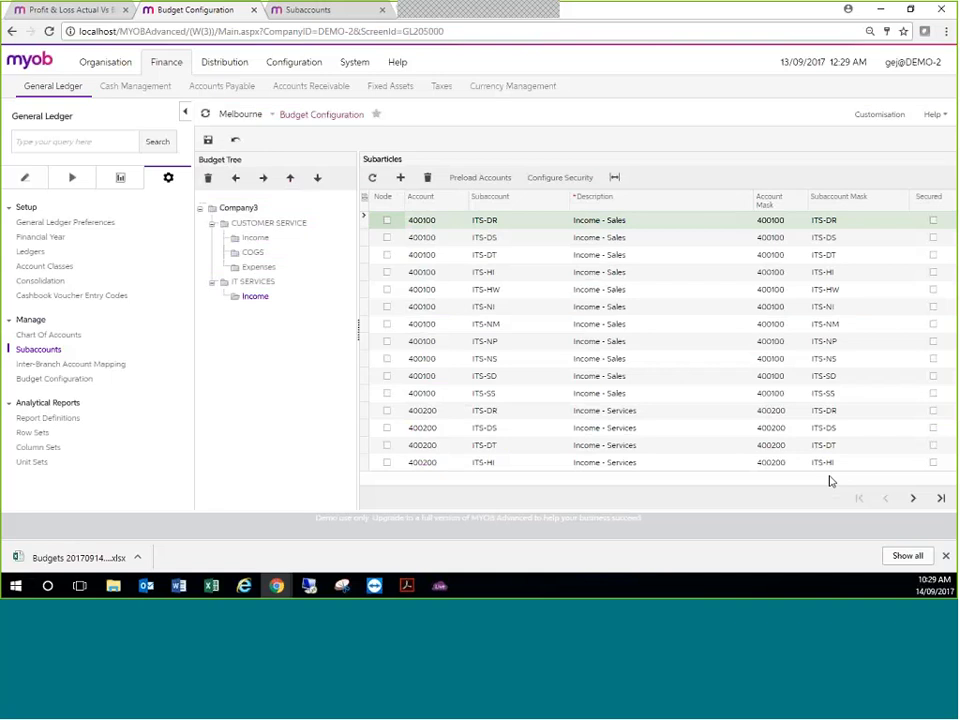
Save the budget configuration and open the Budgets screen.
{"action": "left_click", "coordinate": [208, 140]}
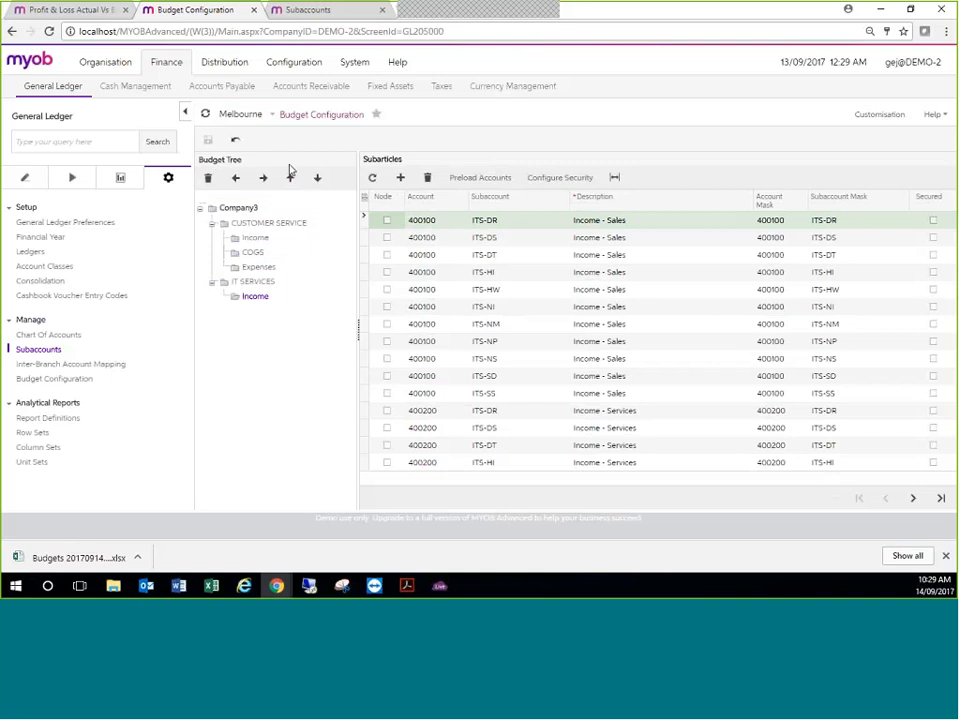
{"action": "left_click", "coordinate": [26, 180]}
{"action": "left_click", "coordinate": [32, 238]}
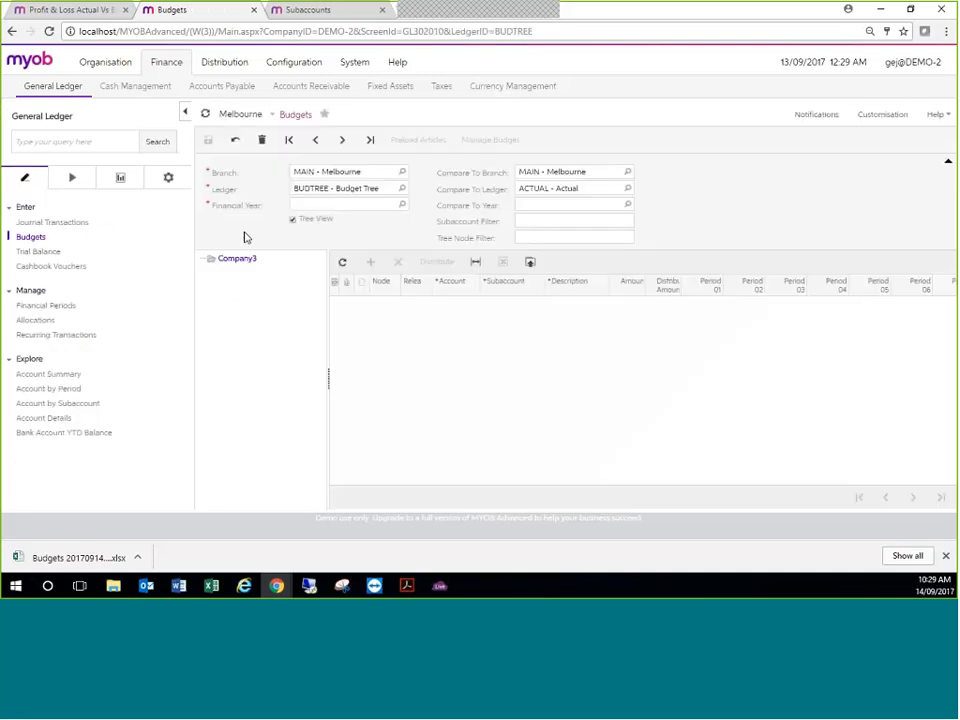
Open Budgets in the browser tab with the Profit & Loss report, review the 2016 General Budget, and return to the Budget Tree ledger.
{"action": "left_click", "coordinate": [90, 10]}
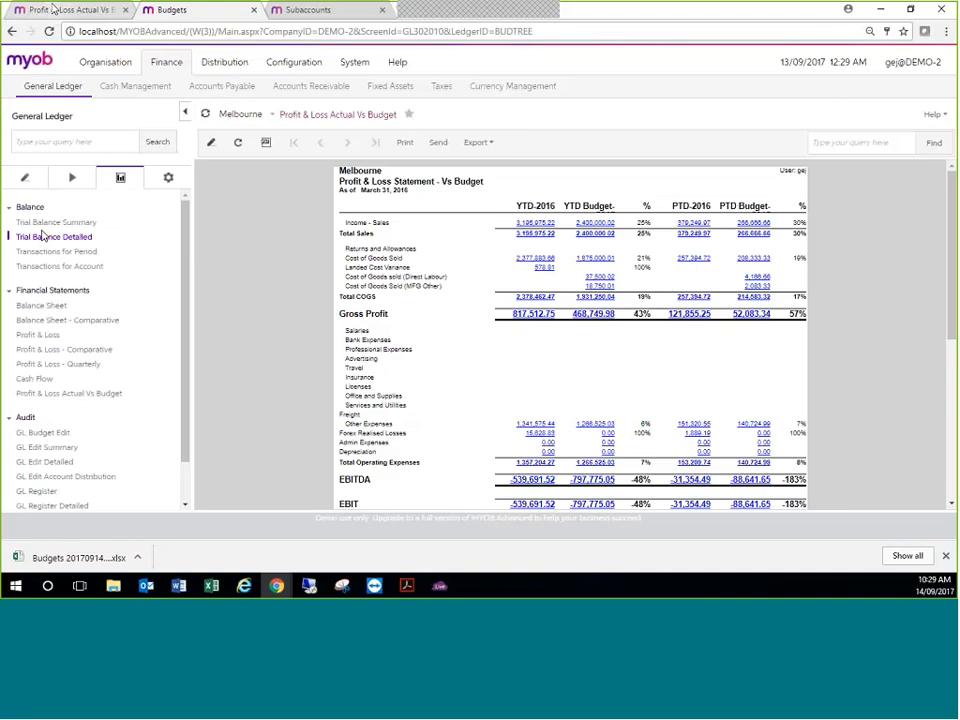
{"action": "left_click", "coordinate": [25, 178]}
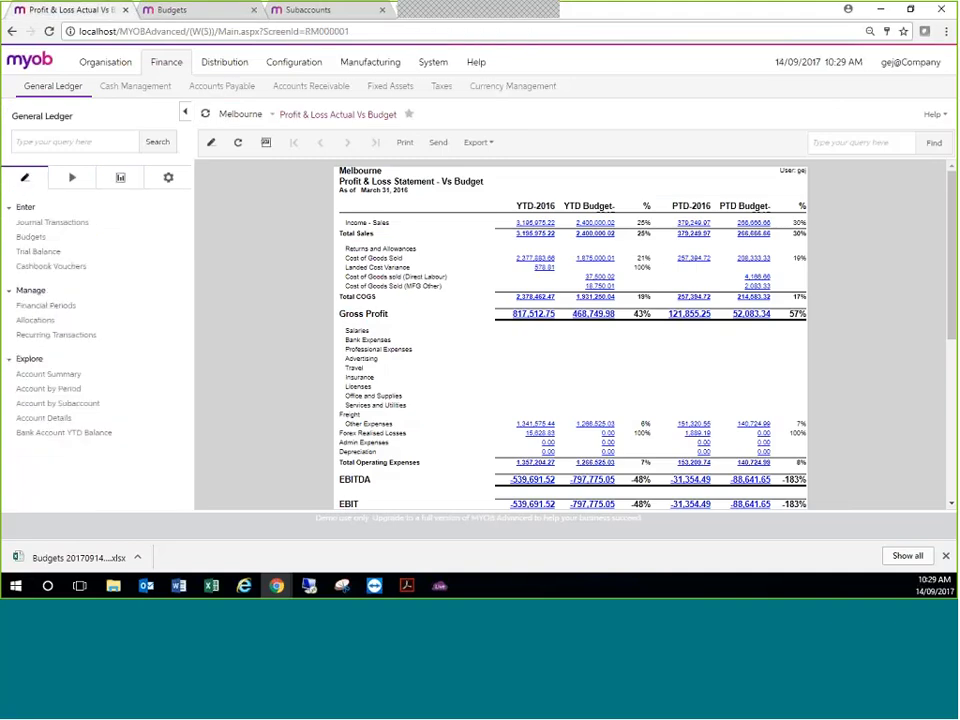
{"action": "left_click", "coordinate": [24, 242]}
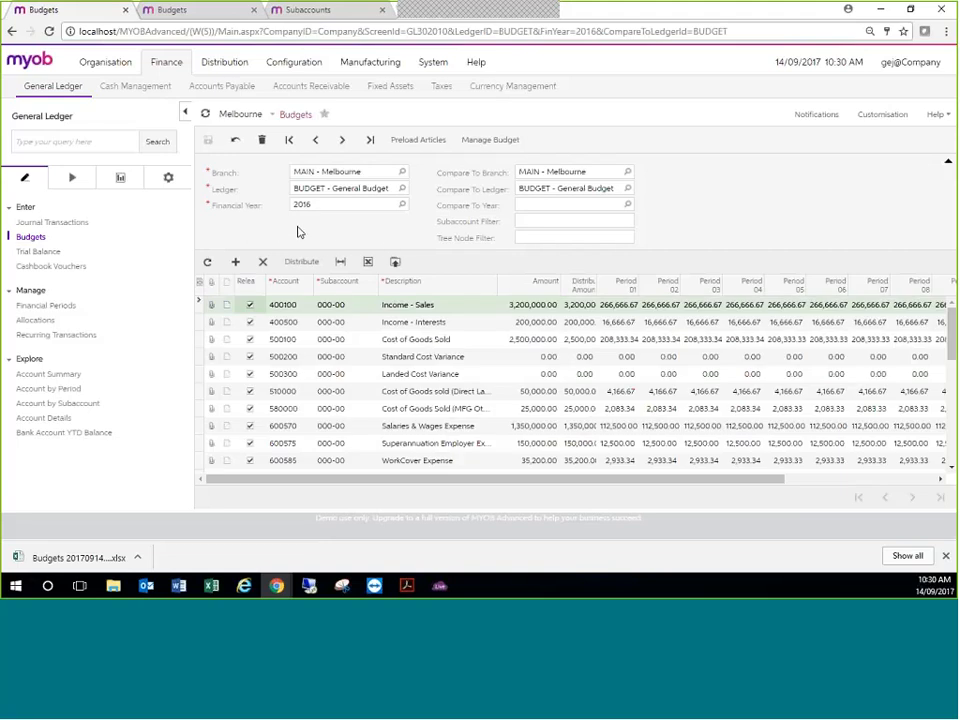
{"action": "left_click", "coordinate": [208, 13]}
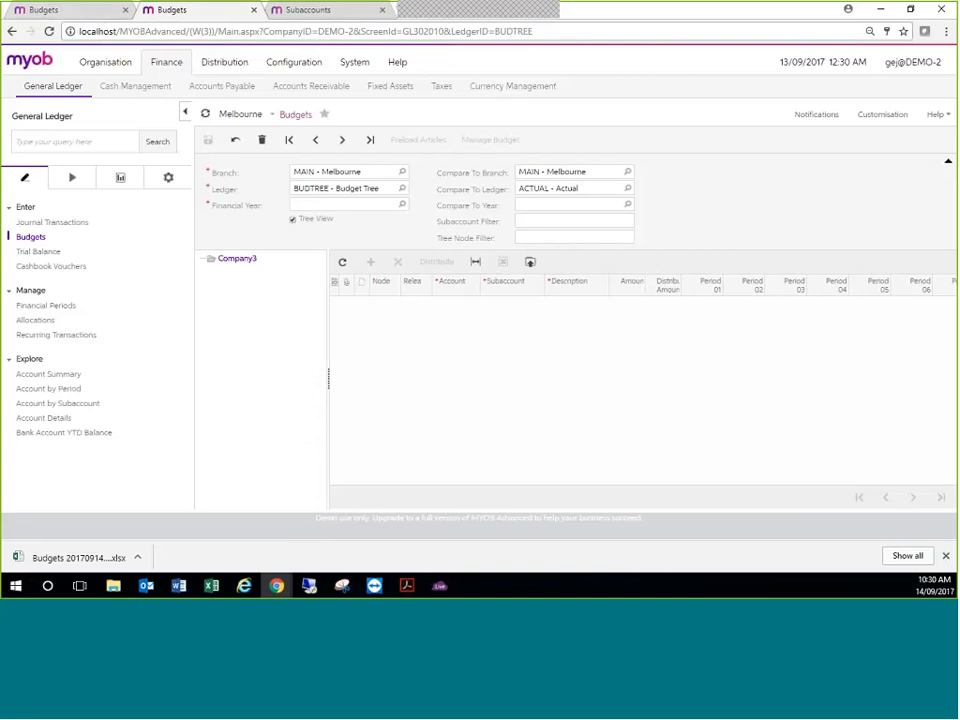
Set the financial year to 2016 for the BUDTREE ledger and create its budget preloaded from Budget Configuration.
{"action": "left_click", "coordinate": [390, 206]}
{"action": "type", "text": "2016"}
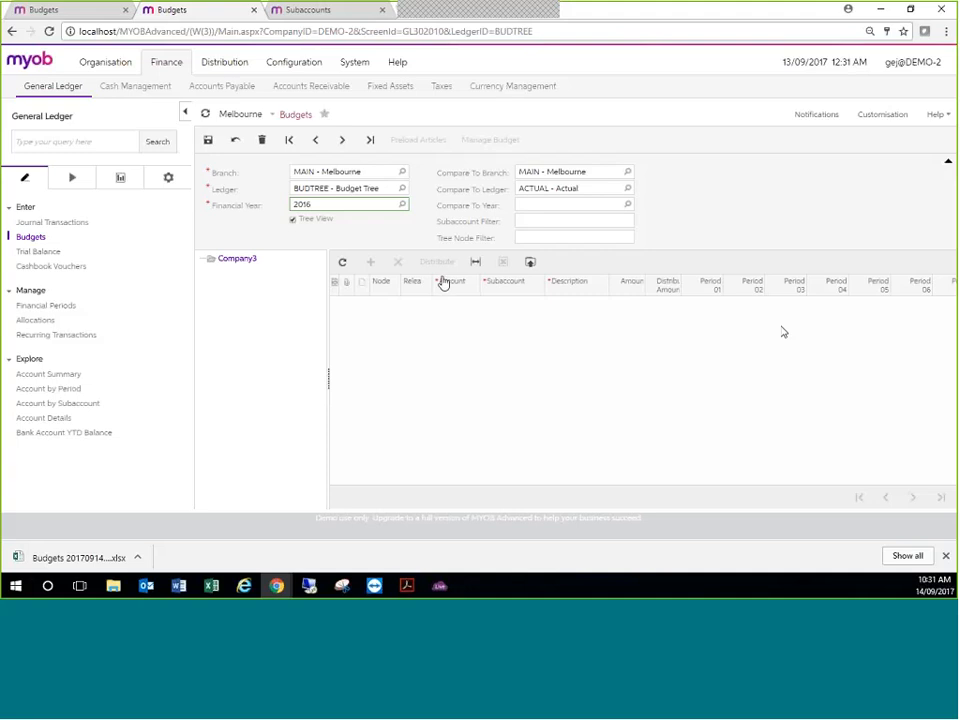
{"action": "left_click", "coordinate": [379, 233]}
{"action": "left_click", "coordinate": [556, 332]}
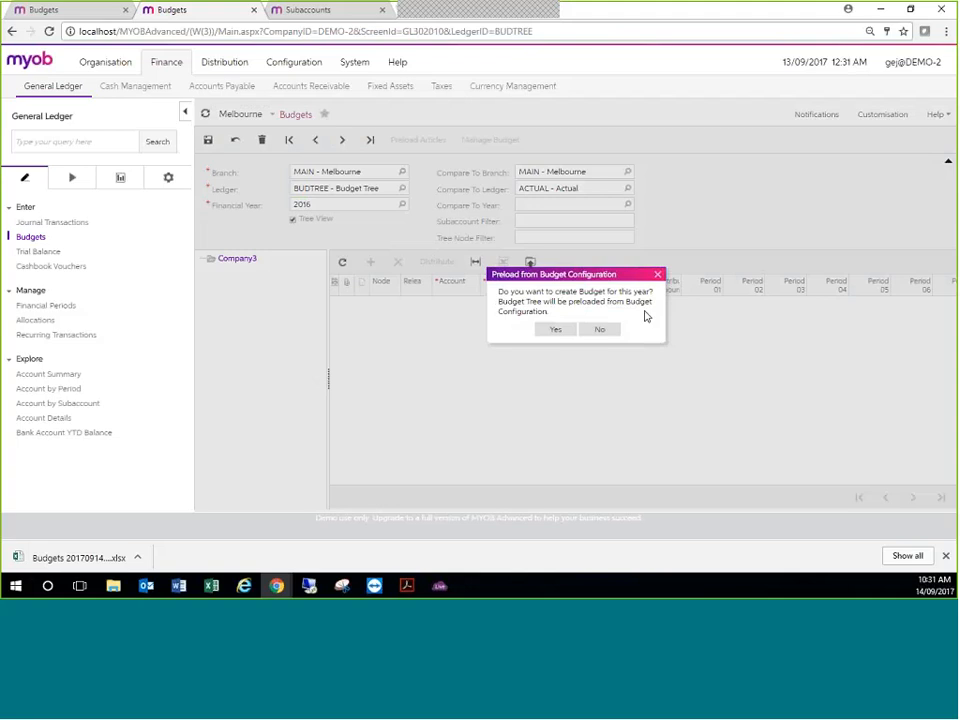
{"action": "left_click", "coordinate": [555, 330]}
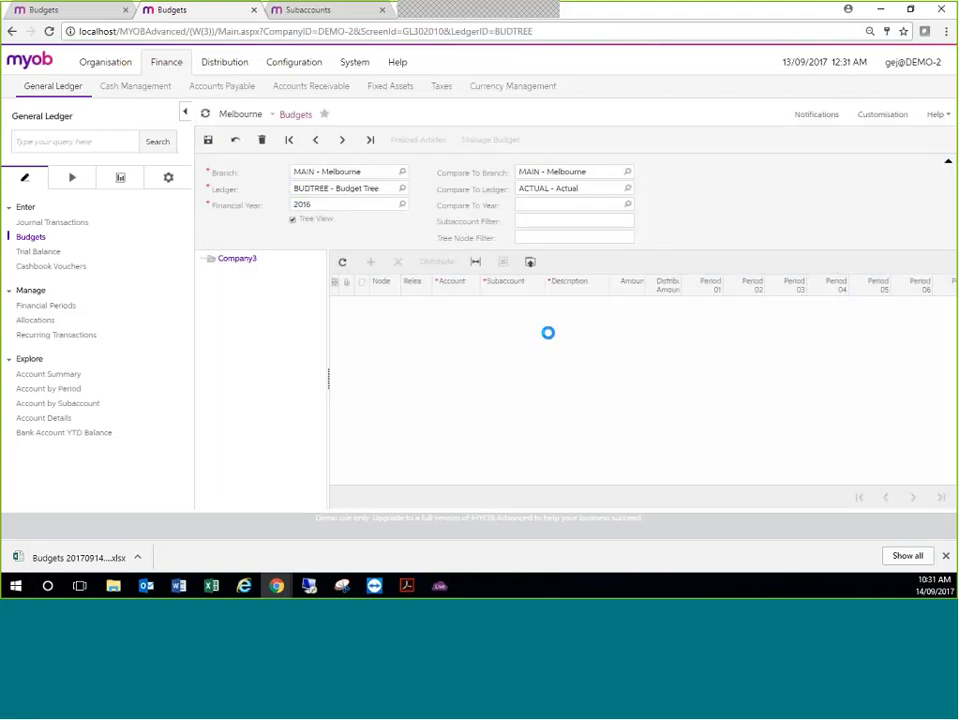
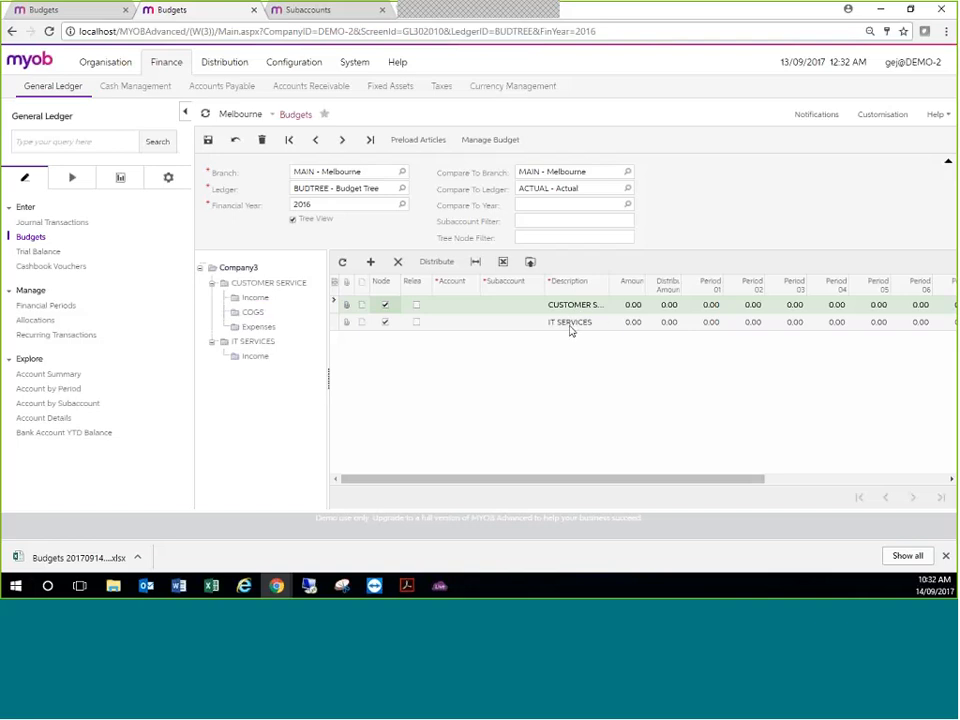
Open the Customer Service Income node and set the amounts for account 400100 subaccounts CUS-CH, CUS-CP, CUS-CS and CUS-CT to 50,000.
{"action": "left_click", "coordinate": [252, 298]}
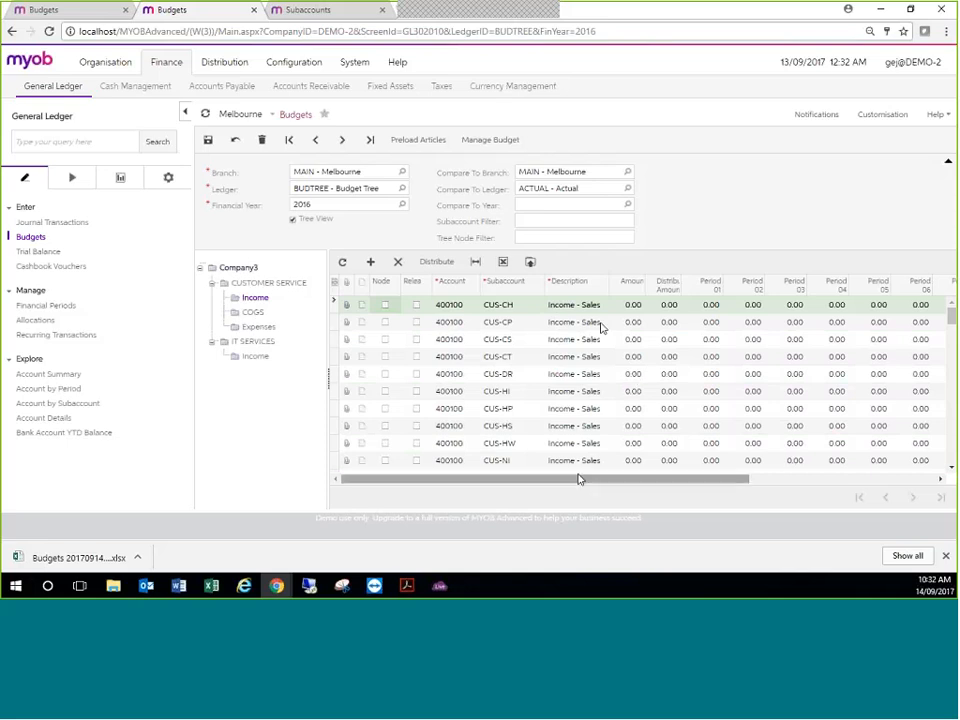
{"action": "left_click", "coordinate": [880, 479]}
{"action": "left_click_drag", "start_coordinate": [743, 487], "coordinate": [529, 490]}
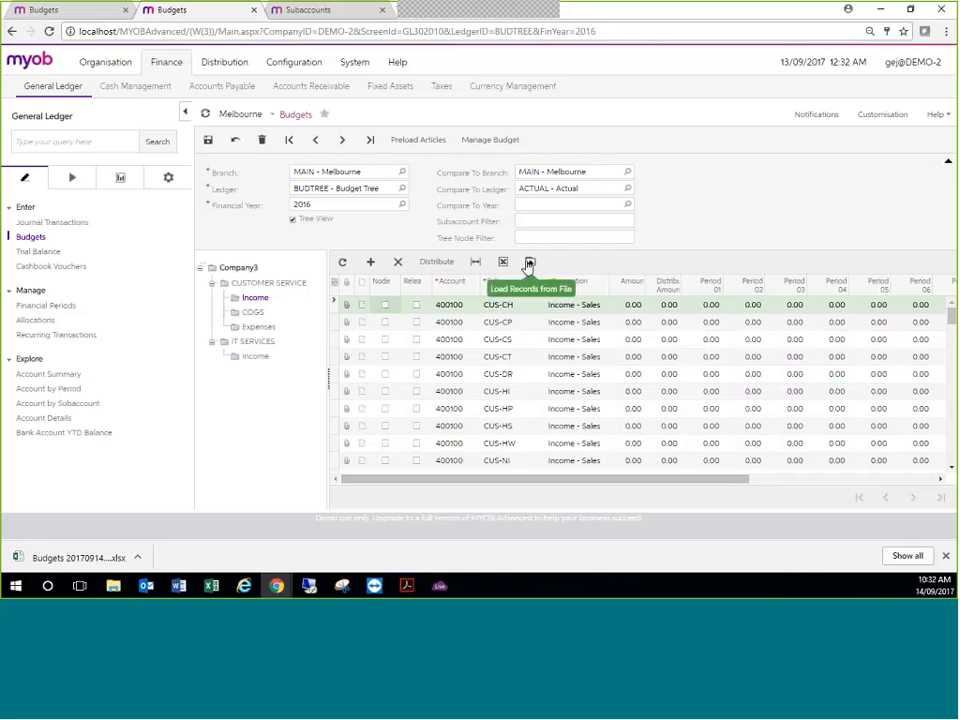
{"action": "left_click", "coordinate": [628, 305]}
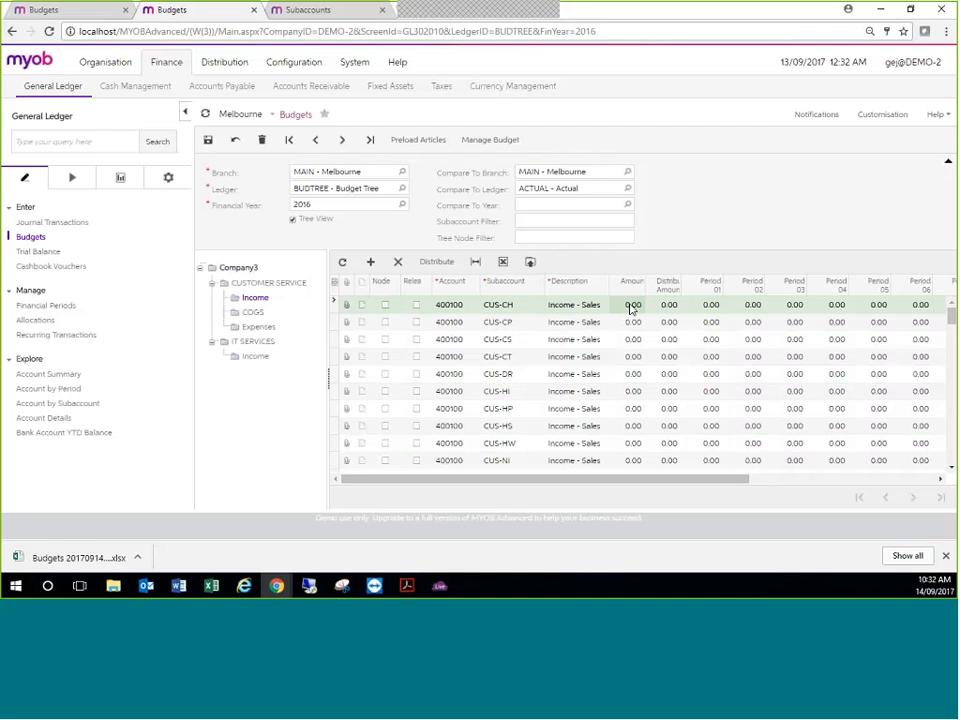
{"action": "type", "text": "50000"}
{"action": "key", "text": "Return"}
{"action": "type", "text": "50,"}
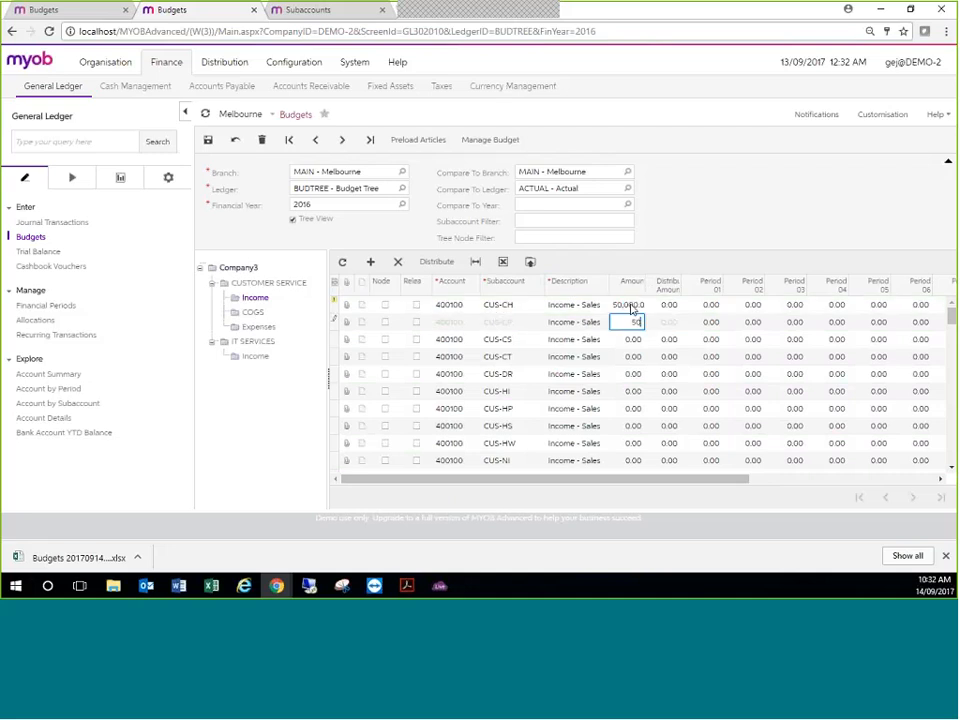
{"action": "type", "text": "000"}
{"action": "key", "text": "Return"}
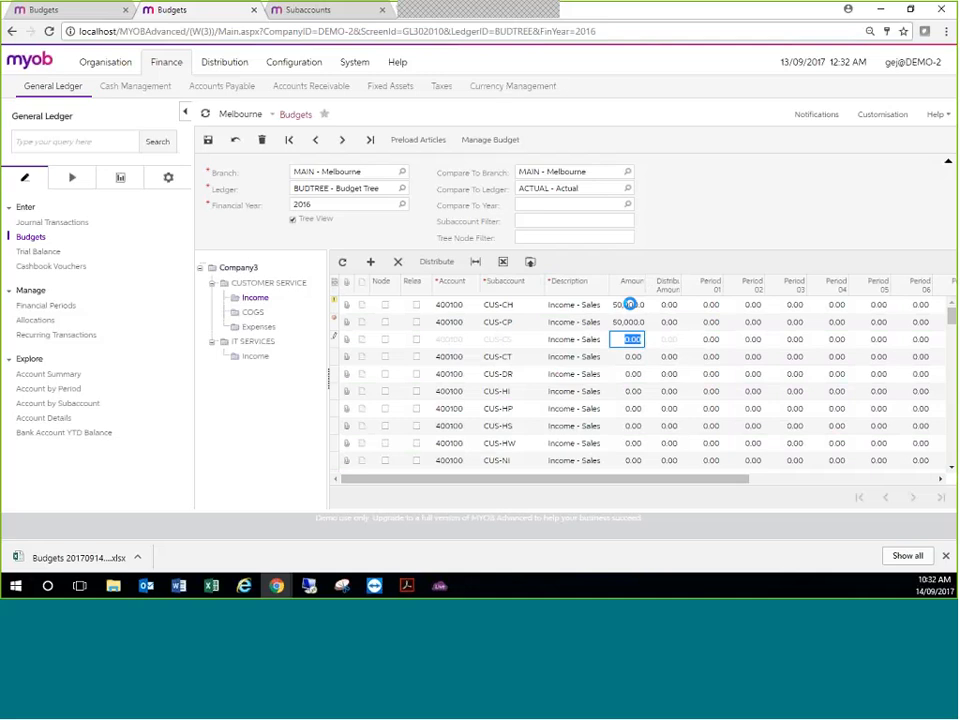
{"action": "type", "text": "50000"}
{"action": "key", "text": "Return"}
{"action": "type", "text": "50000"}
{"action": "key", "text": "Return"}
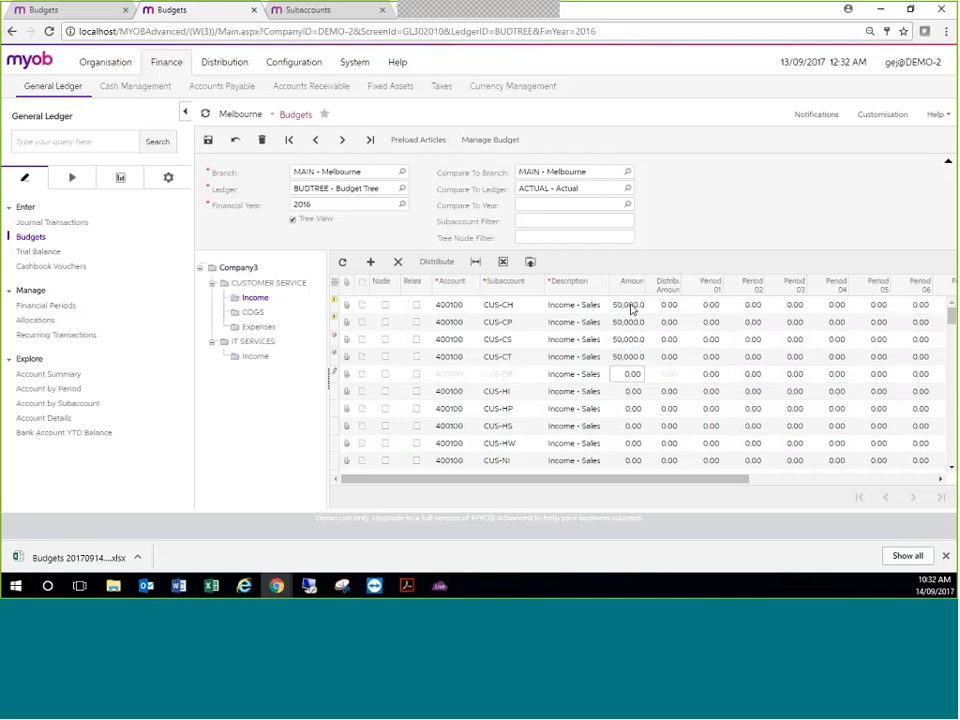
Set the account 400100 amounts to 65,000 for subaccounts CUS-DR and CUS-HI, and to 55,000 for CUS-HP.
{"action": "type", "text": "50000"}
{"action": "key", "text": "Return"}
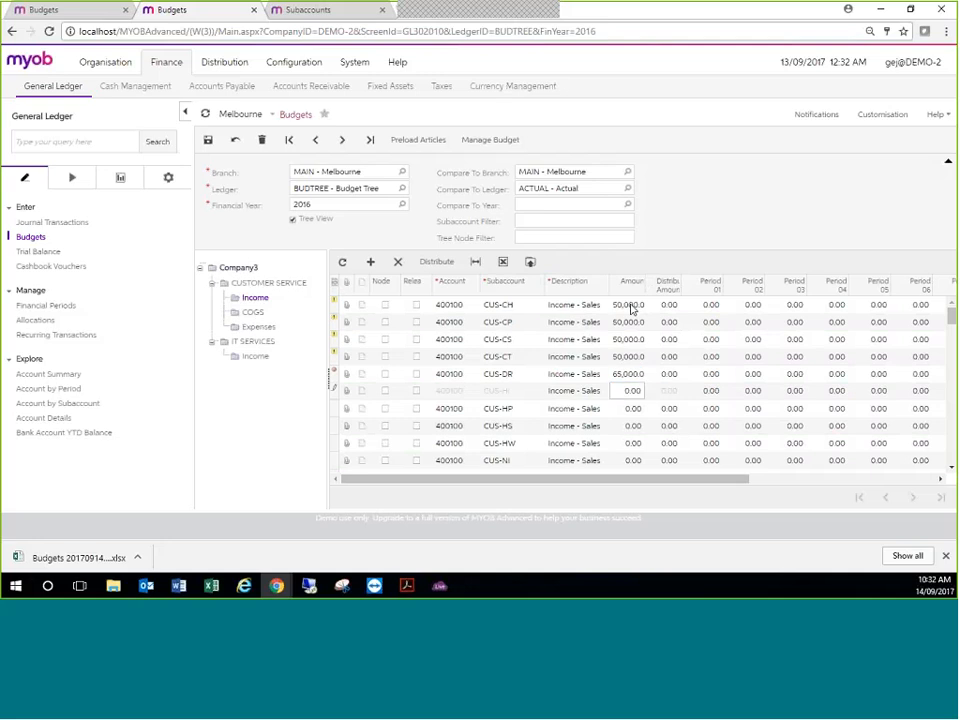
{"action": "type", "text": "65000"}
{"action": "key", "text": "Return"}
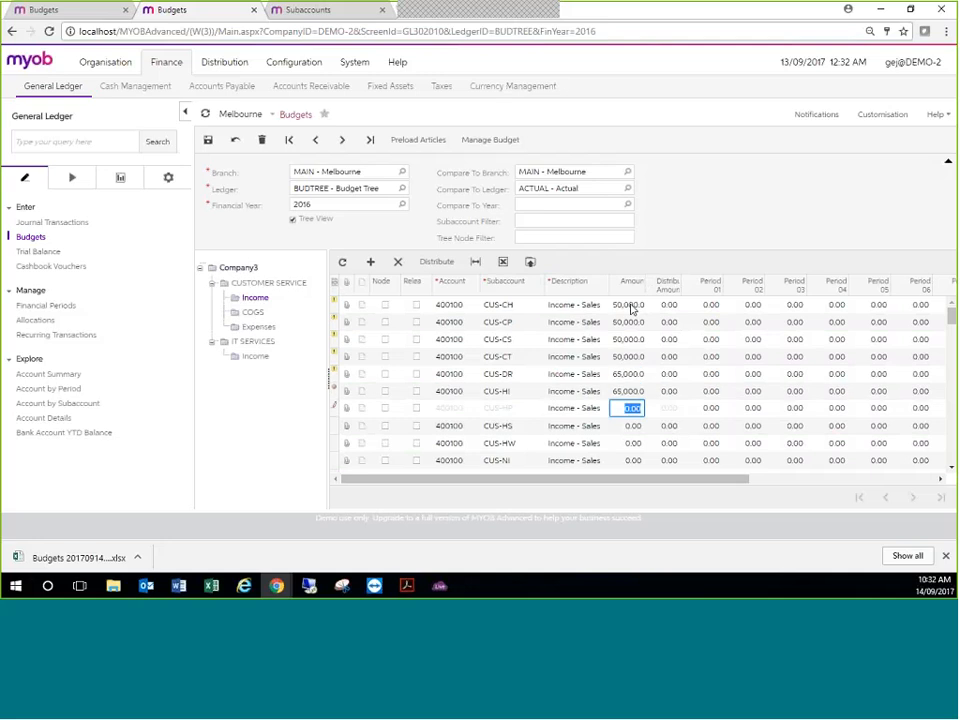
{"action": "type", "text": "55,000"}
{"action": "key", "text": "Return"}
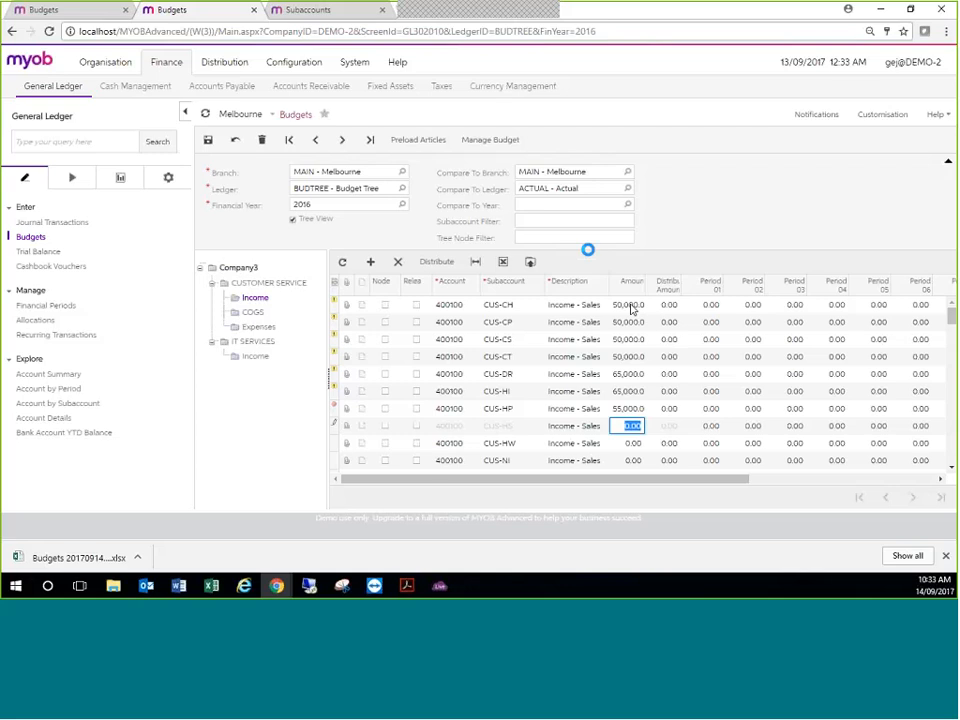
Distribute the year amounts evenly across the periods for all articles in the Income node.
{"action": "left_click", "coordinate": [441, 264]}
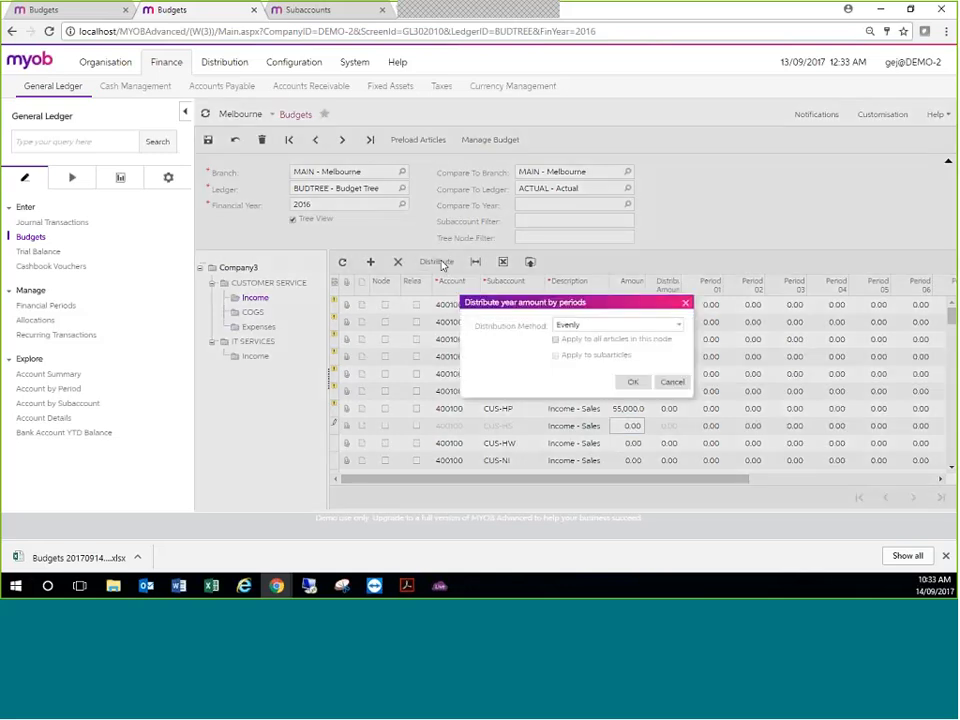
{"action": "left_click", "coordinate": [620, 298]}
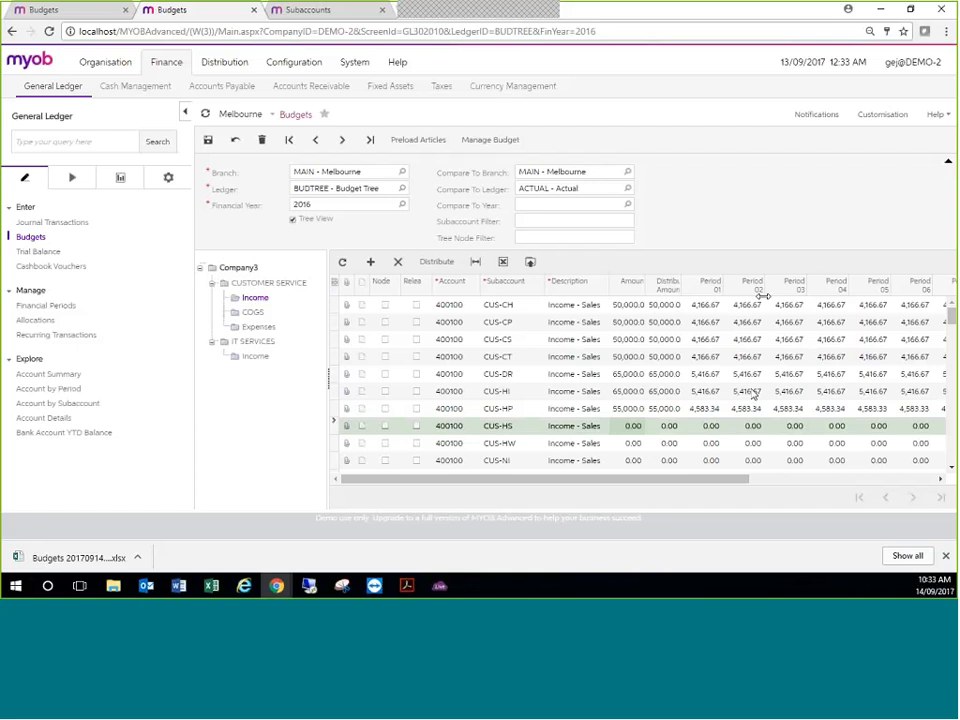
Turn off Tree View and filter the budget articles to subaccounts whose second segment is CT.
{"action": "left_click", "coordinate": [292, 220]}
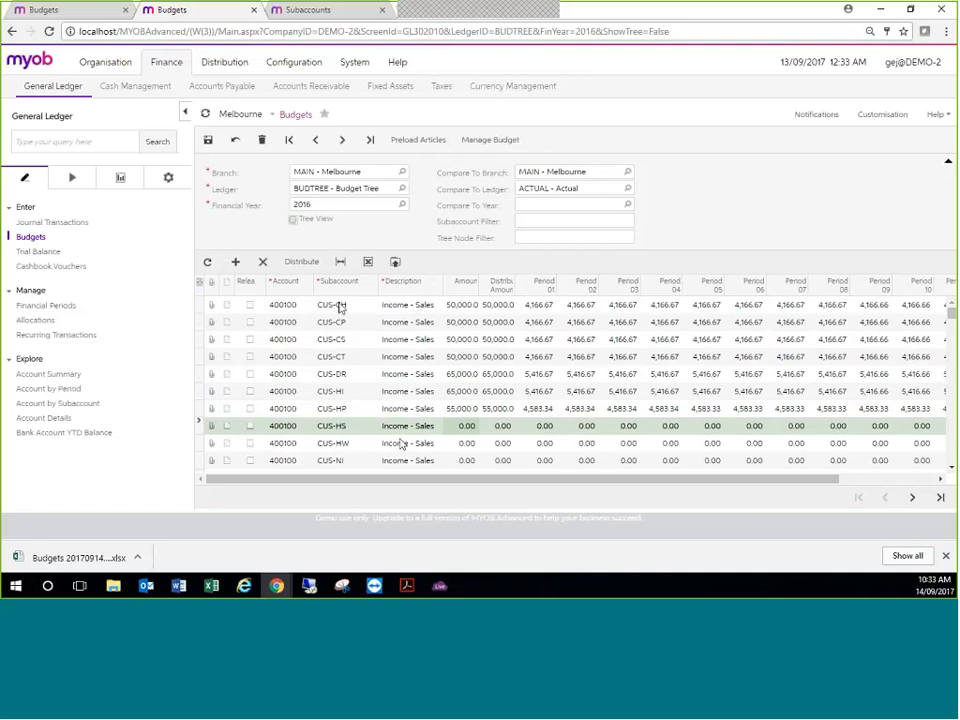
{"action": "left_click", "coordinate": [536, 224]}
{"action": "key", "text": "shift+Tab"}
{"action": "key", "text": "Tab"}
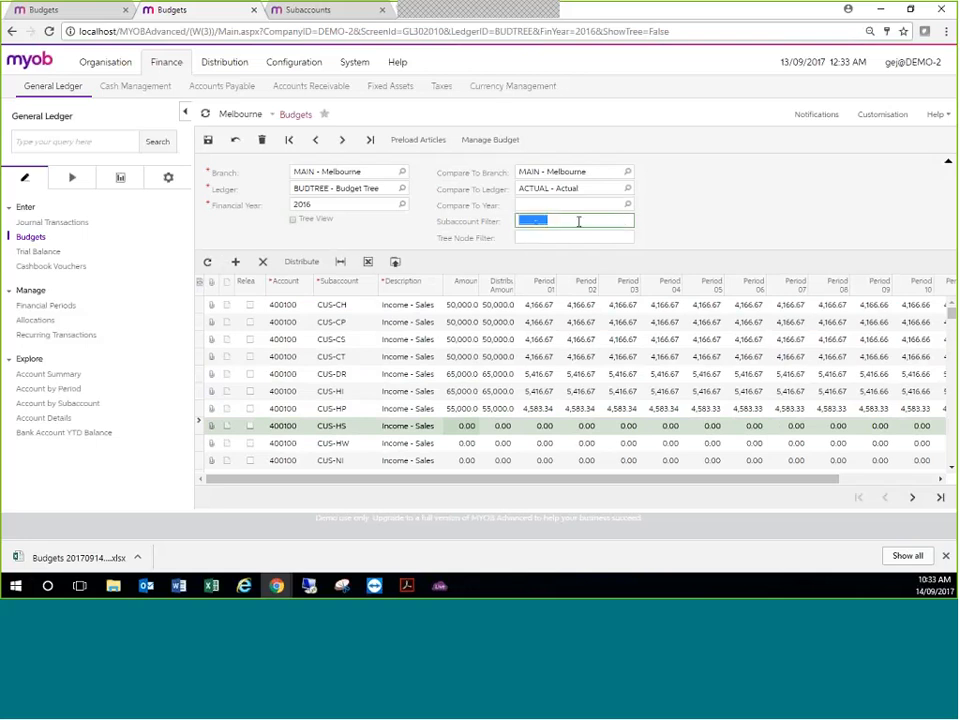
{"action": "left_click", "coordinate": [520, 222]}
{"action": "double_click", "coordinate": [520, 222]}
{"action": "left_click", "coordinate": [521, 222]}
{"action": "type", "text": "CT"}
{"action": "key", "text": "Tab"}
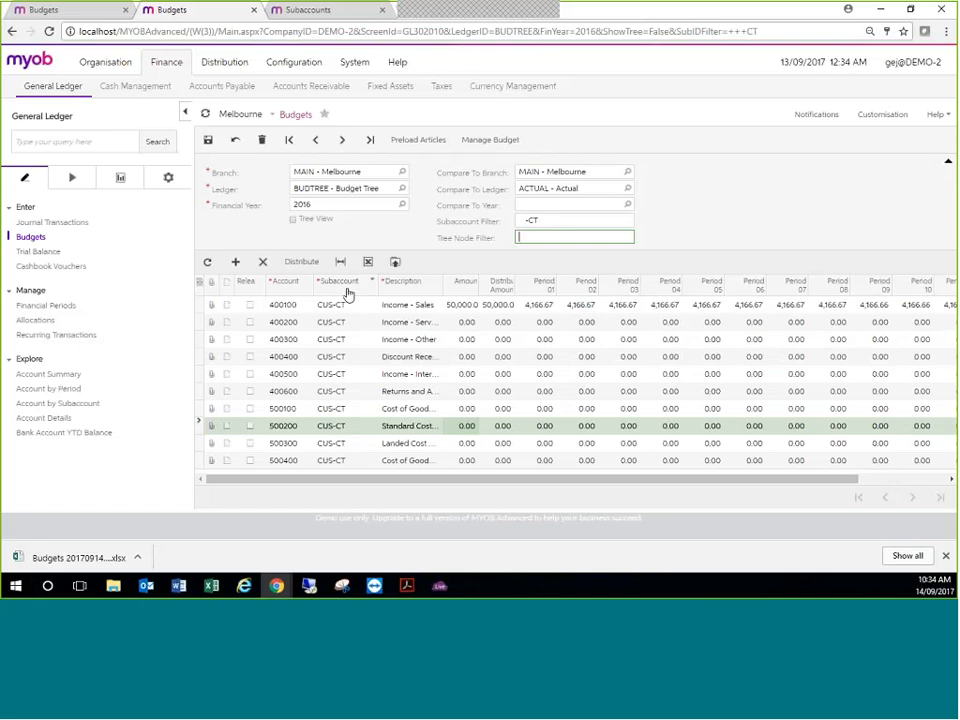
Clear the subaccount filter and save the BUDTREE budget for 2016.
{"action": "left_click", "coordinate": [543, 224]}
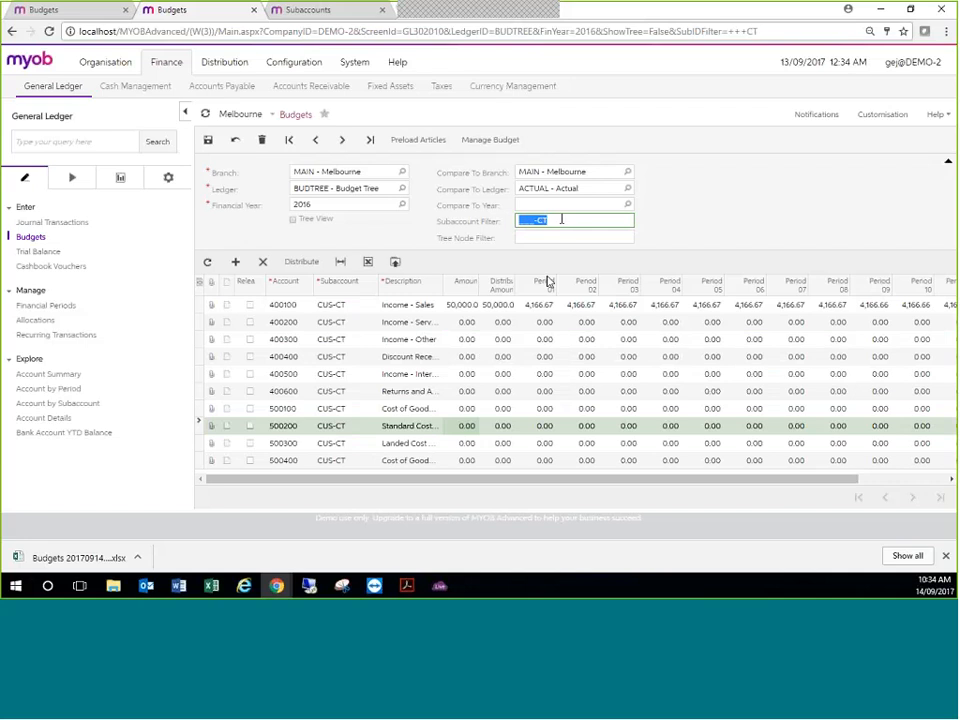
{"action": "left_click", "coordinate": [553, 222]}
{"action": "left_click_drag", "start_coordinate": [550, 221], "coordinate": [489, 220]}
{"action": "key", "text": "BackSpace"}
{"action": "key", "text": "Tab"}
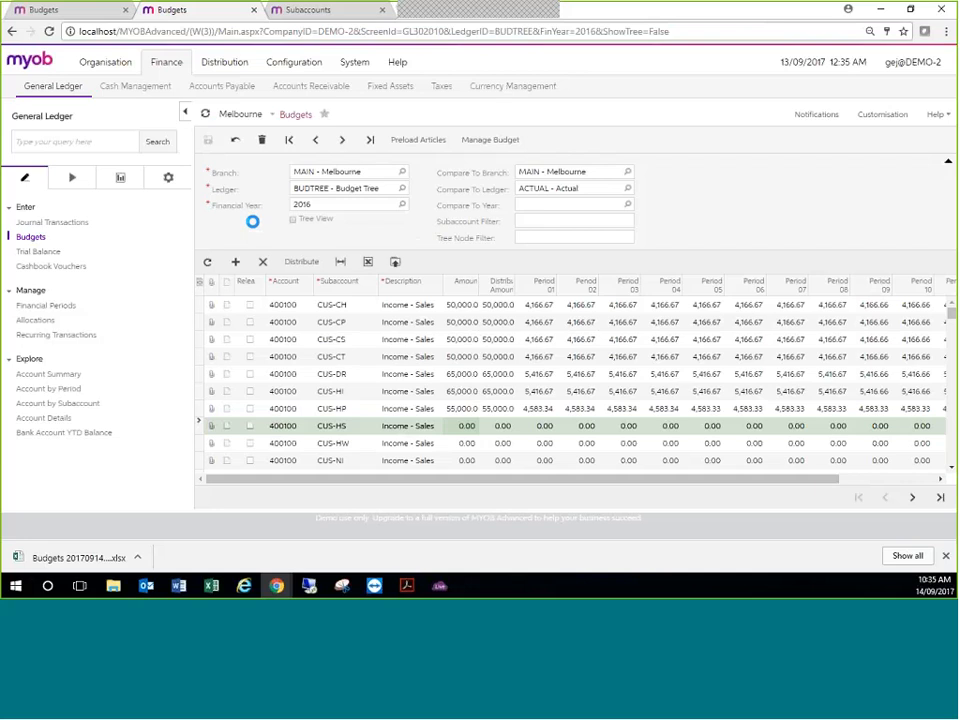
Open Release Budgets and release the BUDTREE Income - Sales article for account 400100, subaccount CUS-HP.
{"action": "left_click", "coordinate": [70, 179]}
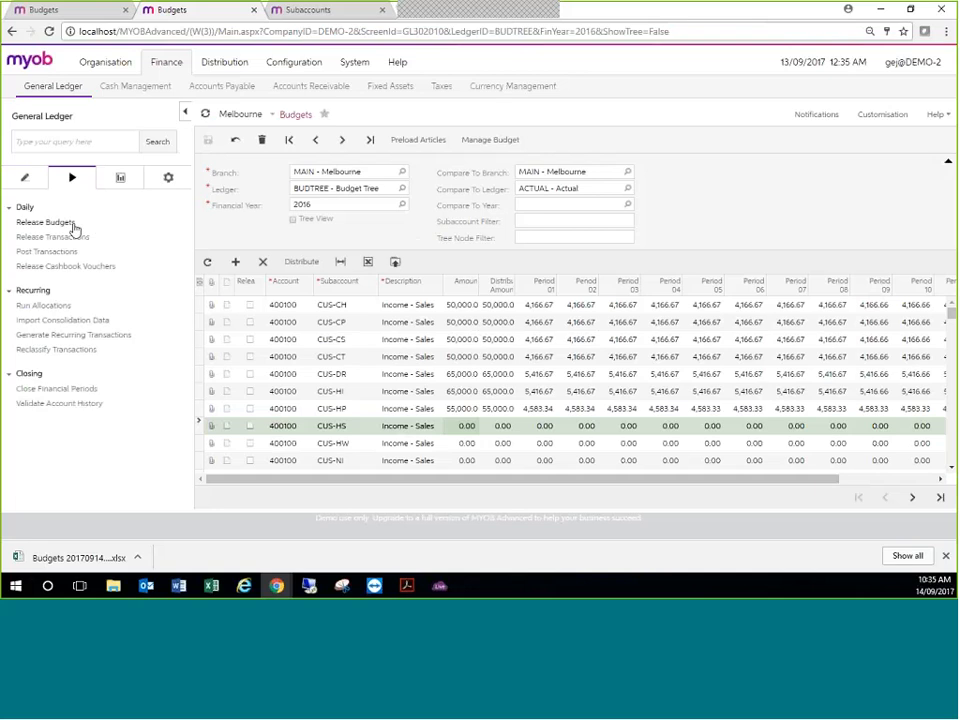
{"action": "left_click", "coordinate": [155, 225]}
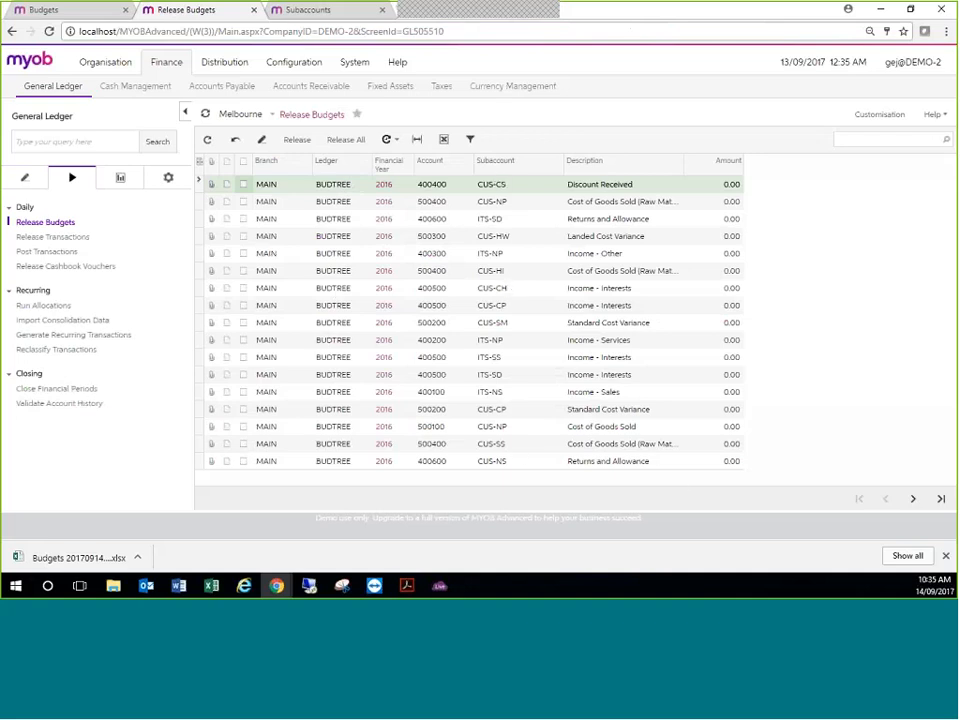
{"action": "left_click", "coordinate": [913, 499]}
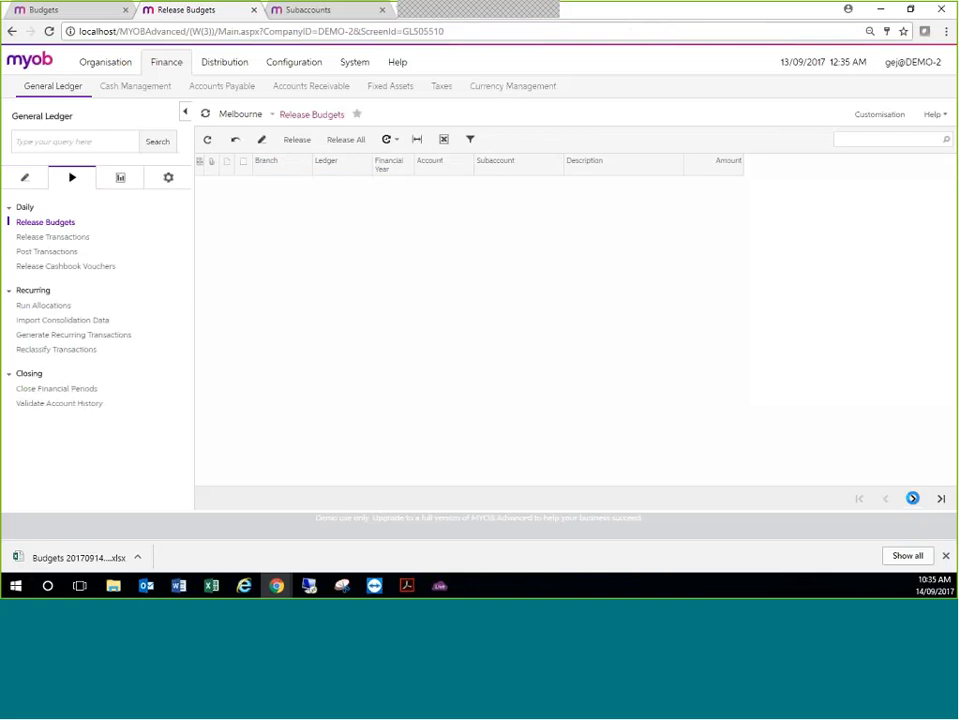
{"action": "left_click", "coordinate": [913, 499]}
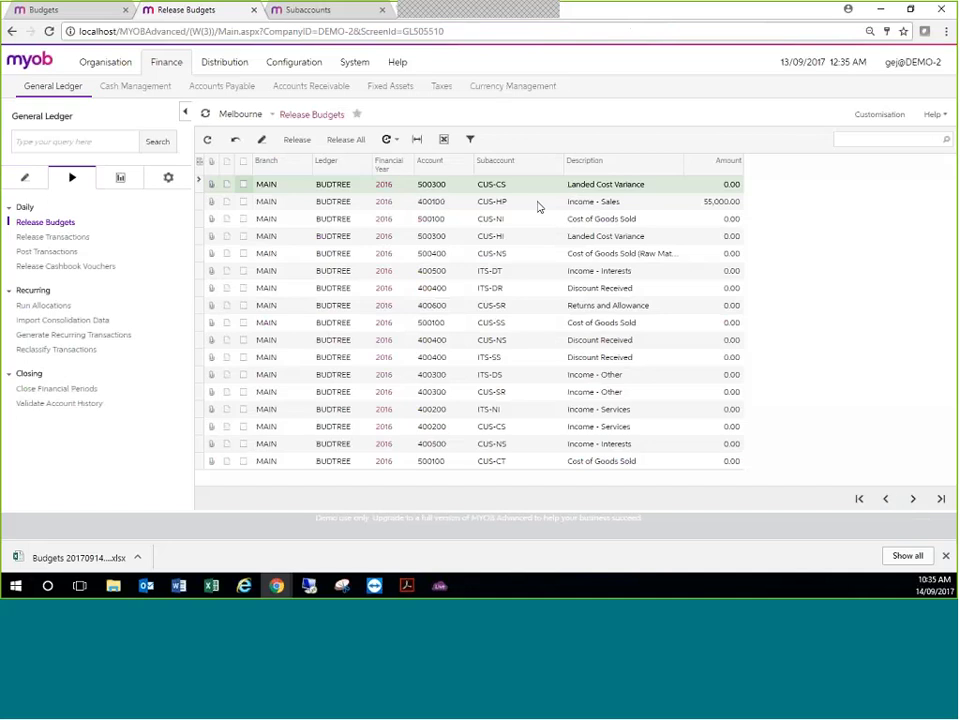
{"action": "left_click", "coordinate": [243, 202]}
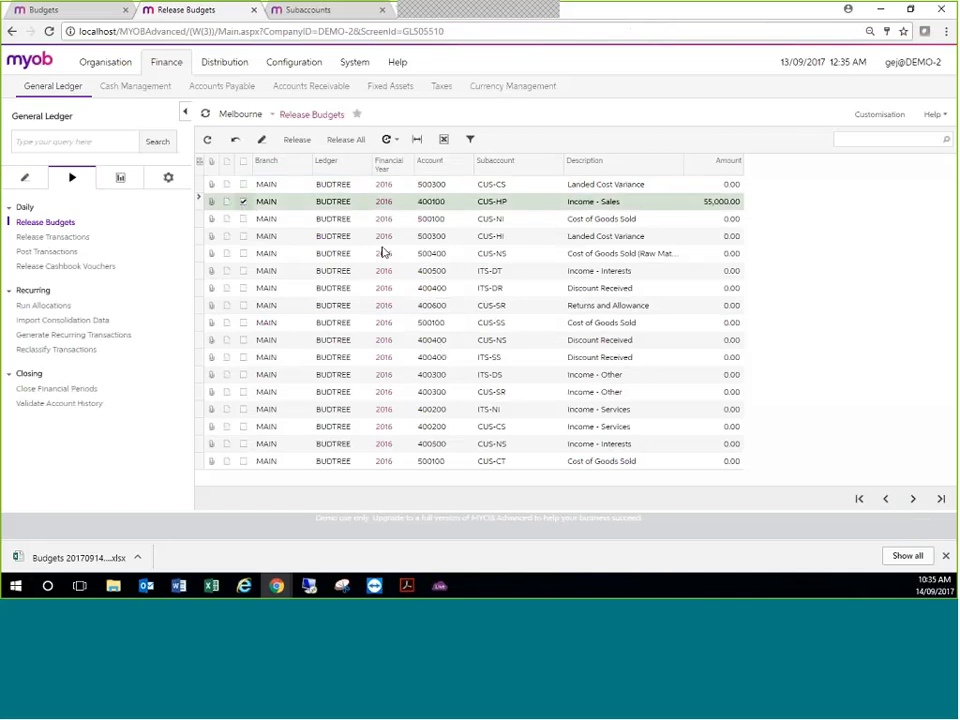
{"action": "left_click", "coordinate": [317, 142]}
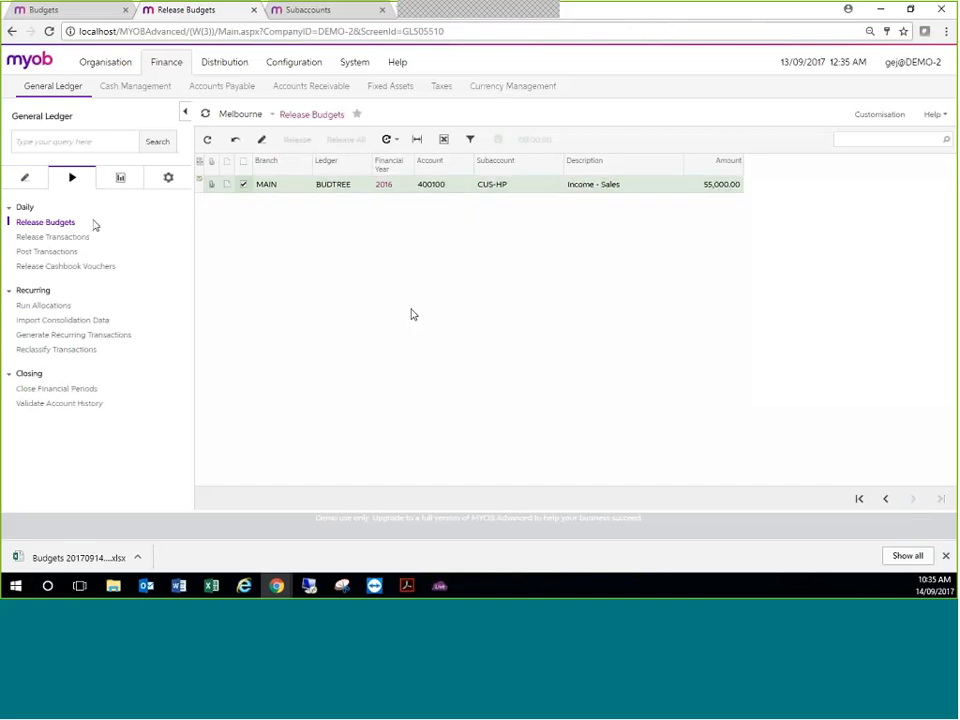
Reload the list of unreleased budget articles and filter it to subaccounts containing CT.
{"action": "left_click", "coordinate": [27, 177]}
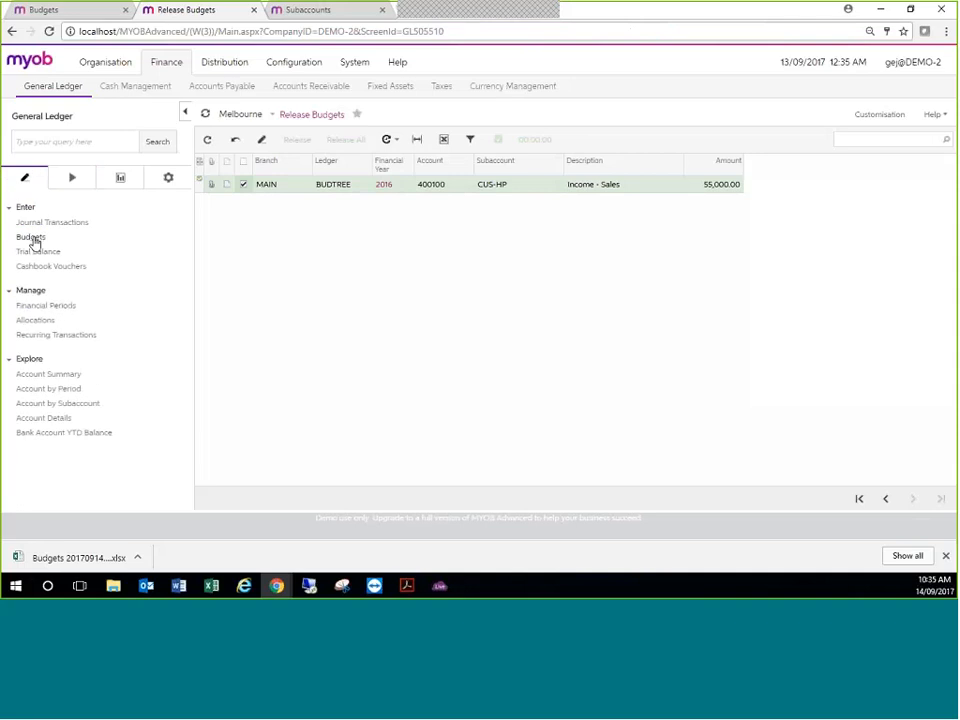
{"action": "left_click", "coordinate": [235, 139]}
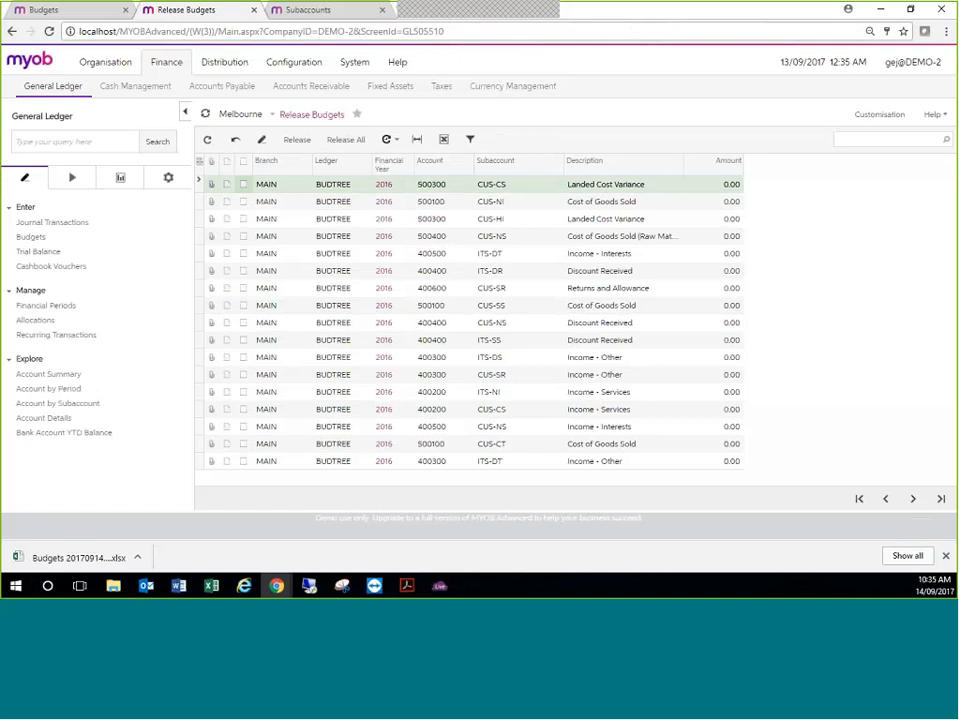
{"action": "left_click", "coordinate": [530, 168]}
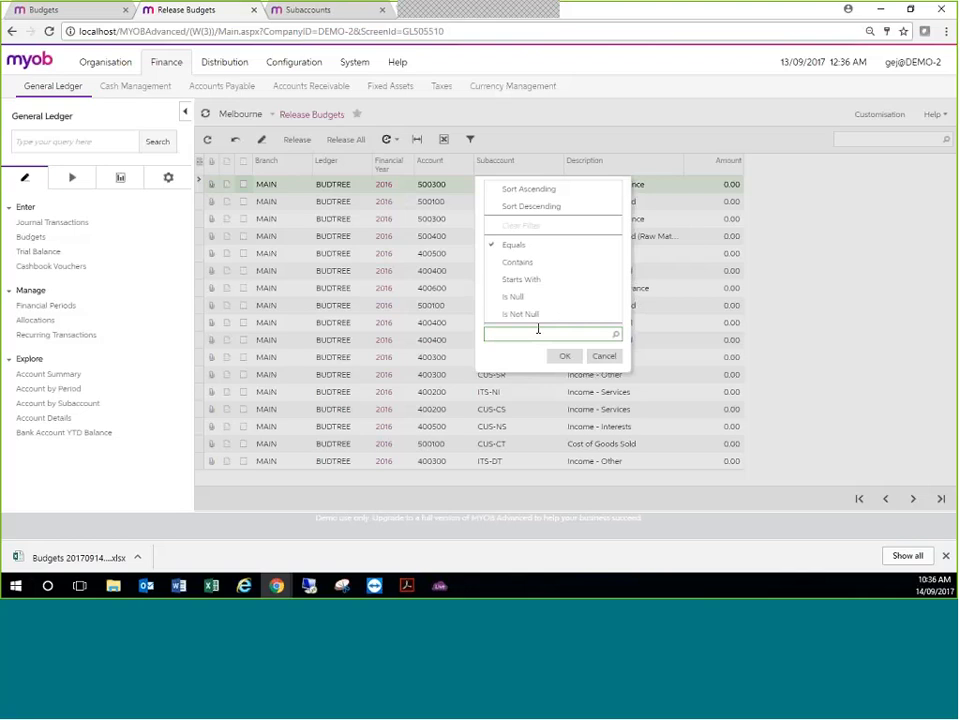
{"action": "type", "text": "CT"}
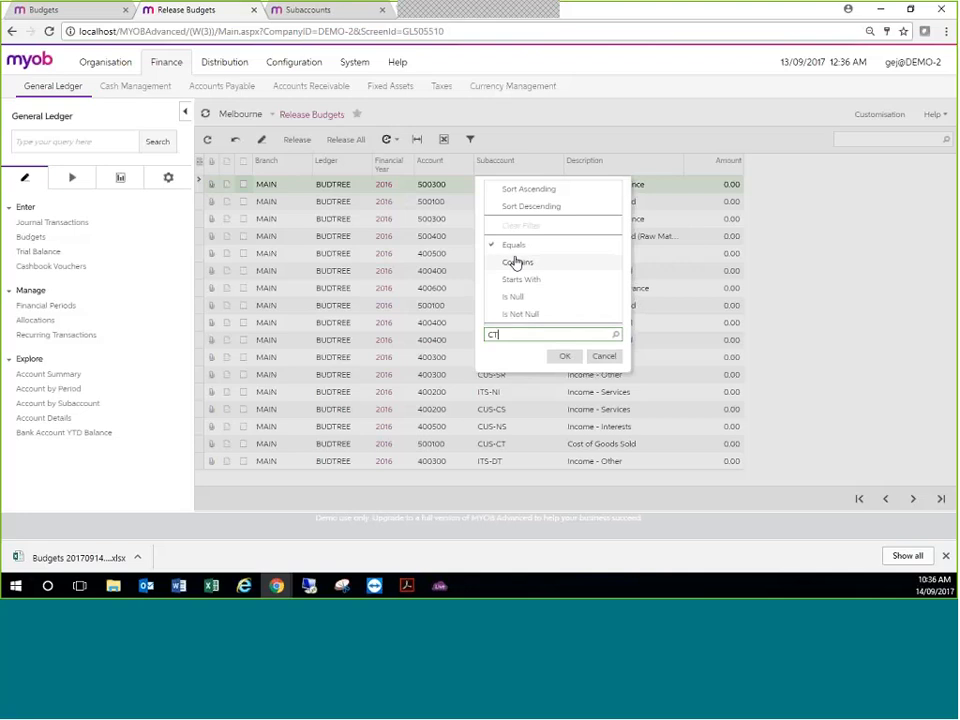
{"action": "left_click", "coordinate": [515, 262]}
{"action": "left_click", "coordinate": [564, 357]}
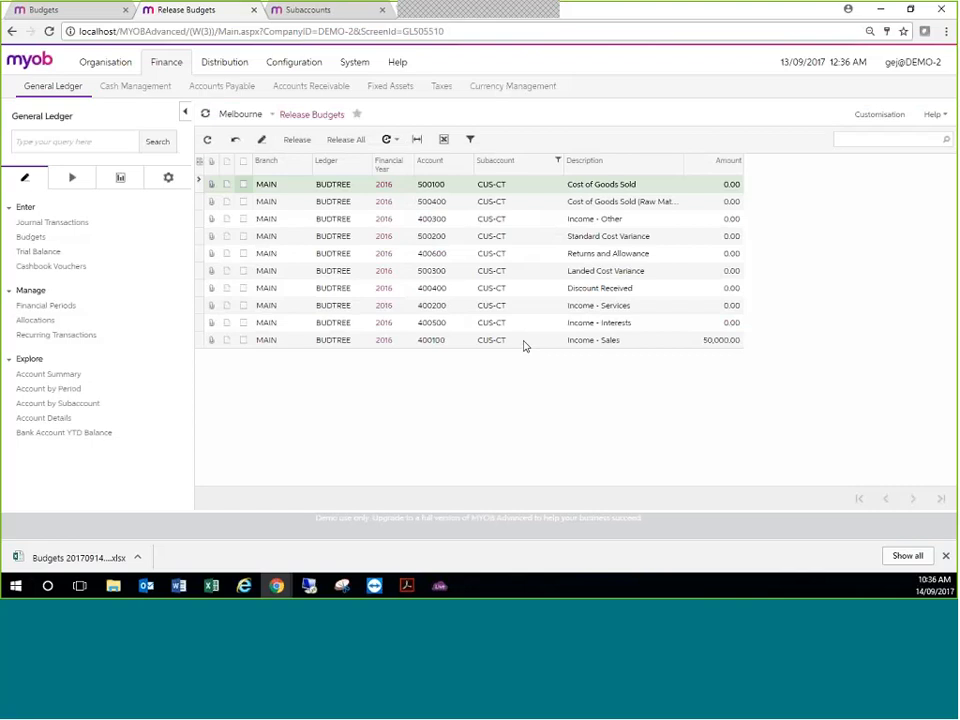
Release the Income - Sales article for account 400100, subaccount CUS-CT.
{"action": "left_click", "coordinate": [243, 340]}
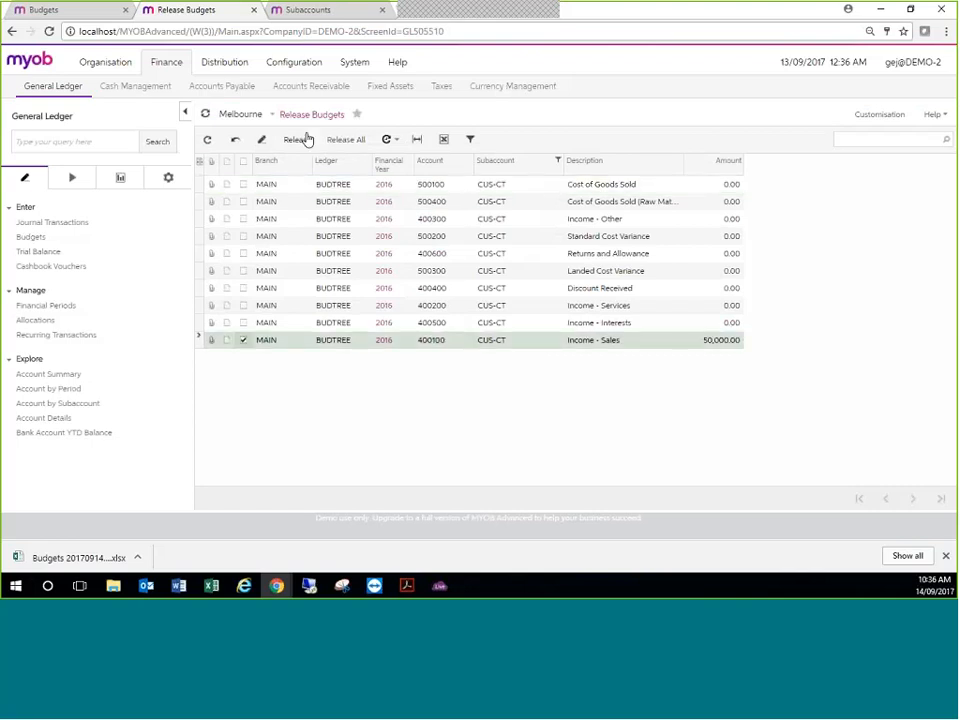
{"action": "left_click", "coordinate": [243, 185]}
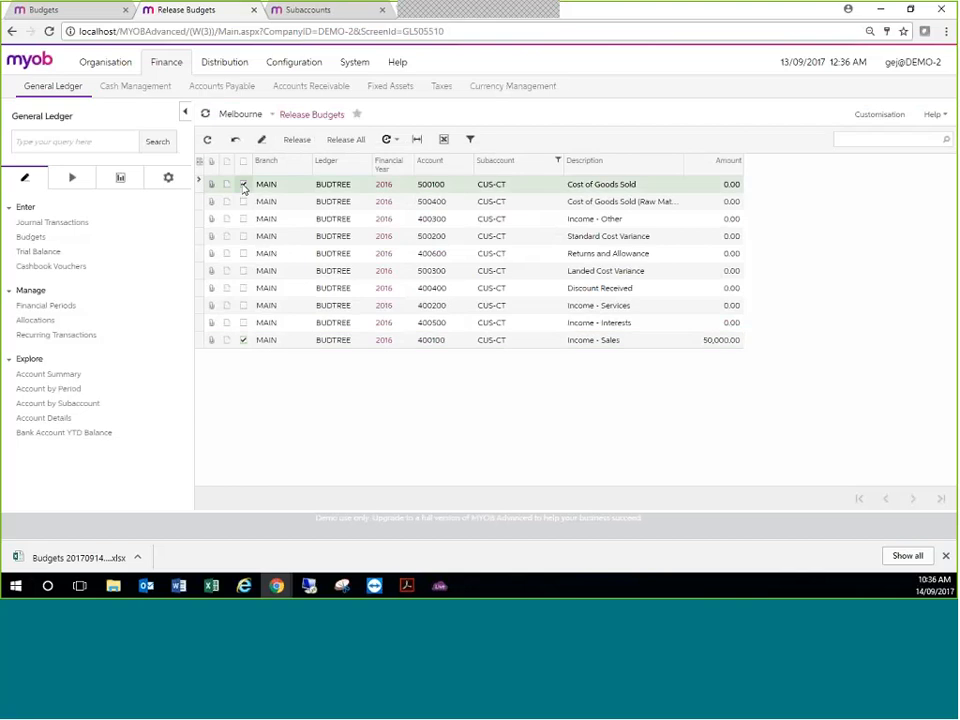
{"action": "left_click", "coordinate": [297, 140]}
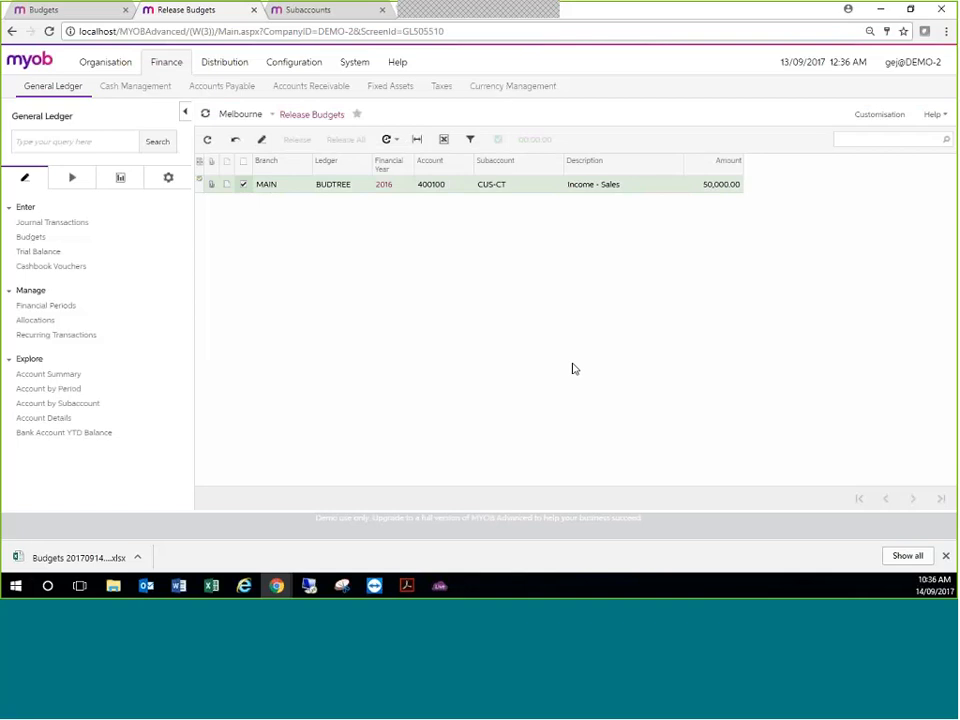
Return to the Budgets screen and review the released status of the account 400100 articles for CUS-CT, CUS-HP and the remaining subaccounts.
{"action": "left_click", "coordinate": [23, 241]}
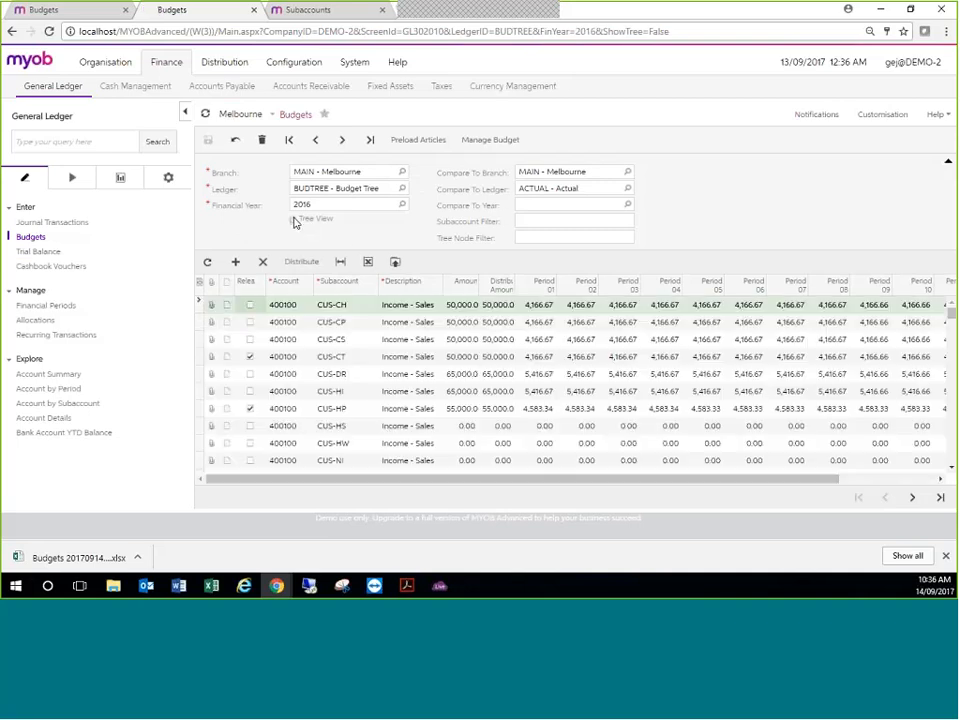
{"action": "left_click", "coordinate": [293, 220]}
{"action": "left_click", "coordinate": [296, 220]}
{"action": "left_click", "coordinate": [349, 360]}
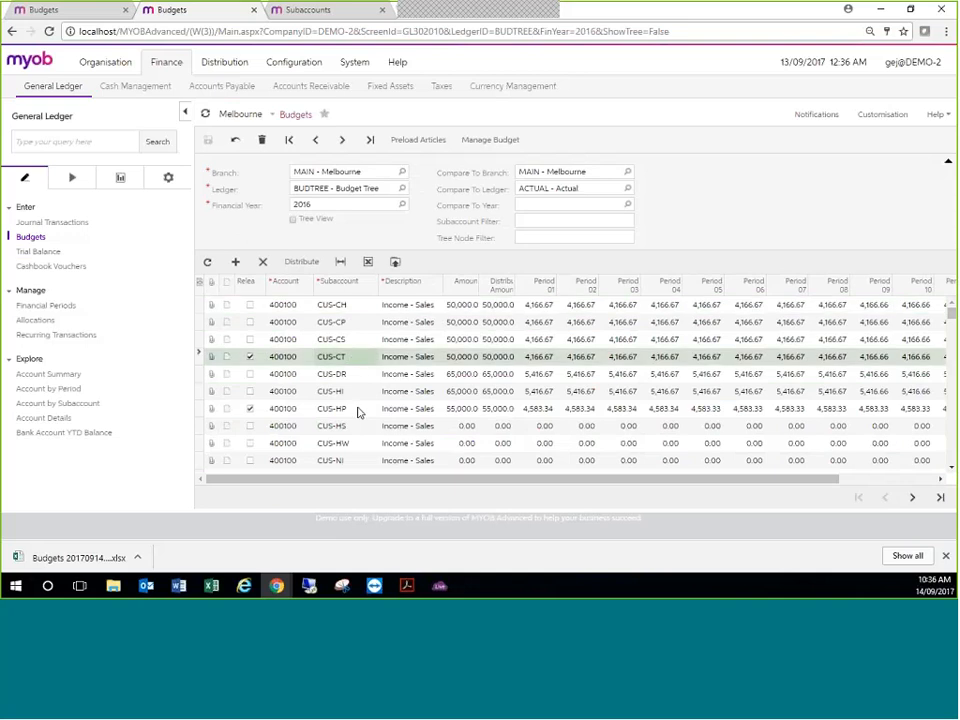
{"action": "left_click", "coordinate": [359, 412]}
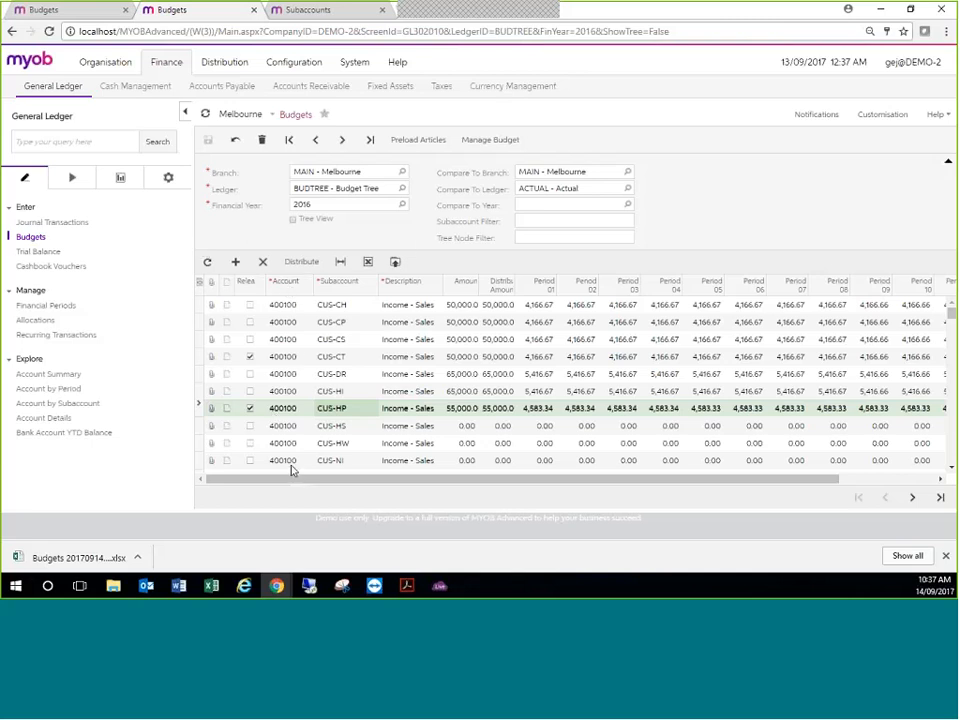
{"action": "scroll", "coordinate": [295, 440], "scroll_direction": "down", "scroll_amount": 5}
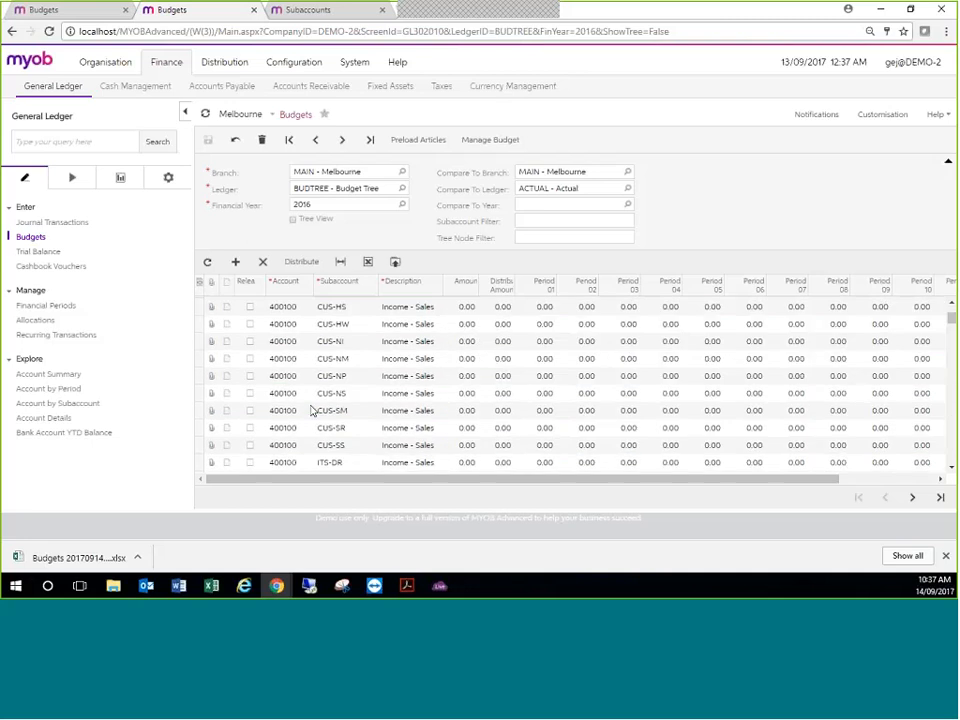
{"action": "scroll", "coordinate": [311, 410], "scroll_direction": "down", "scroll_amount": 2}
{"action": "scroll", "coordinate": [314, 405], "scroll_direction": "up", "scroll_amount": 5}
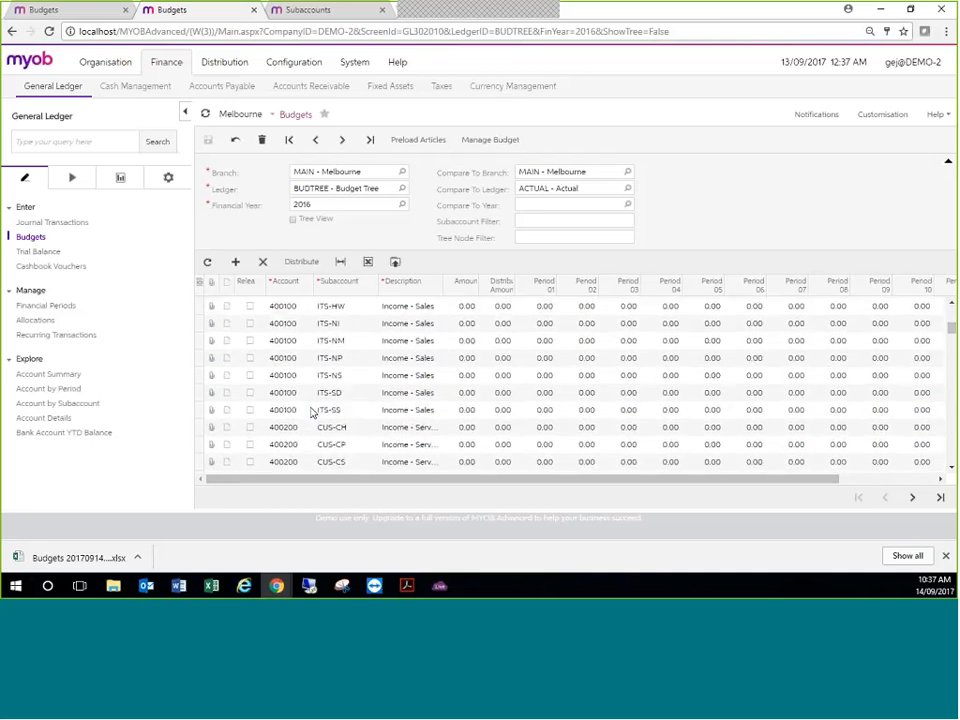
Review the released account 400100 articles, view the BUDTREE 2016 budget as a tree, and return to the flat list.
{"action": "scroll", "coordinate": [318, 398], "scroll_direction": "up", "scroll_amount": 3}
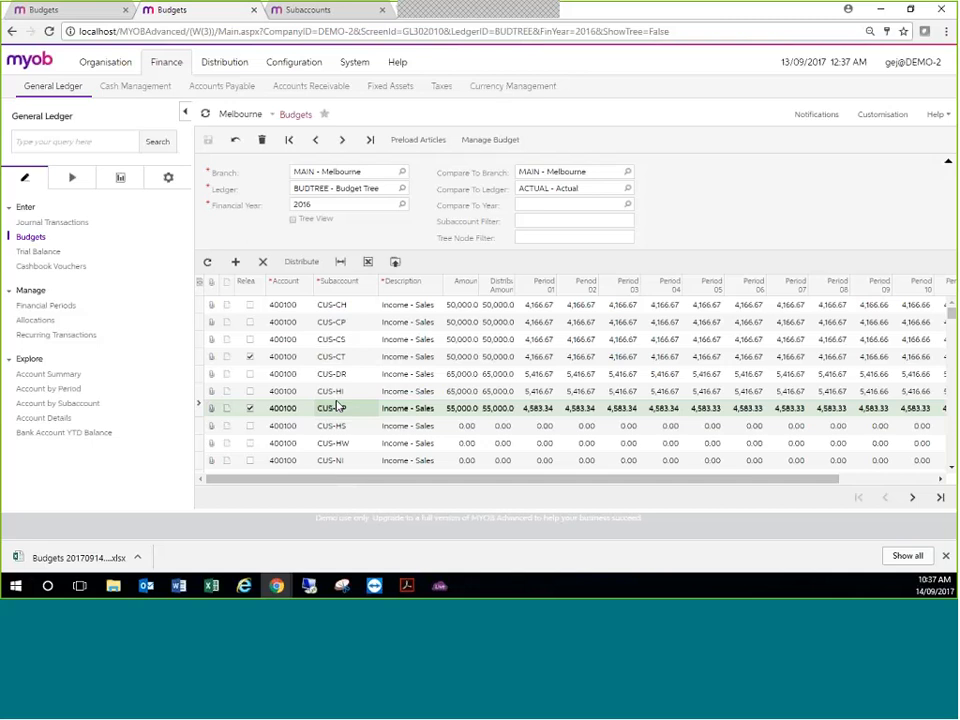
{"action": "scroll", "coordinate": [338, 405], "scroll_direction": "down", "scroll_amount": 1}
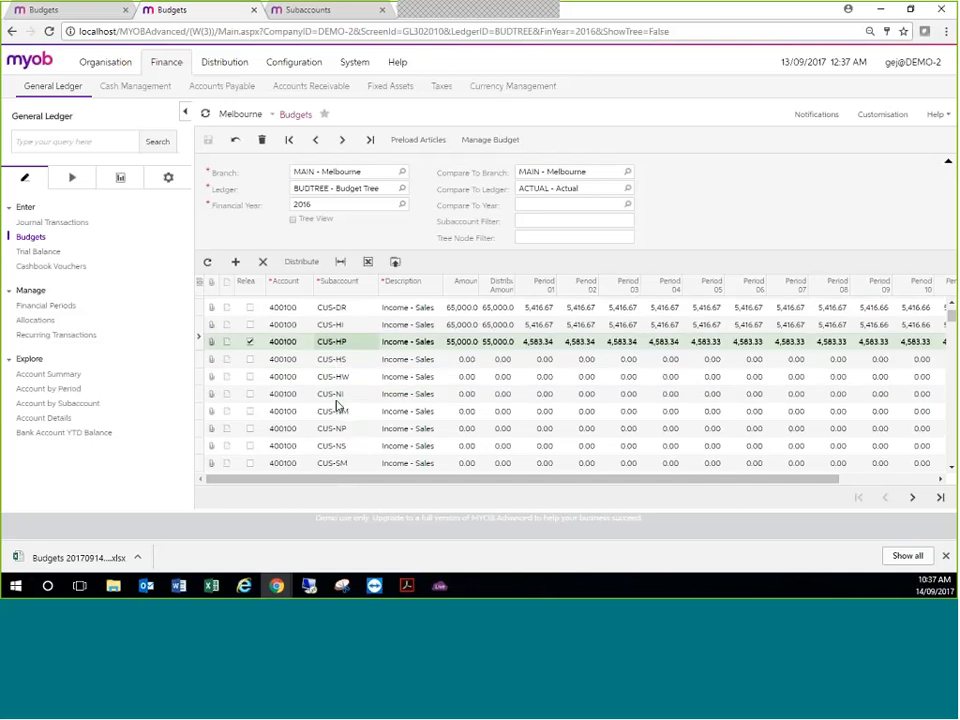
{"action": "left_click", "coordinate": [293, 218]}
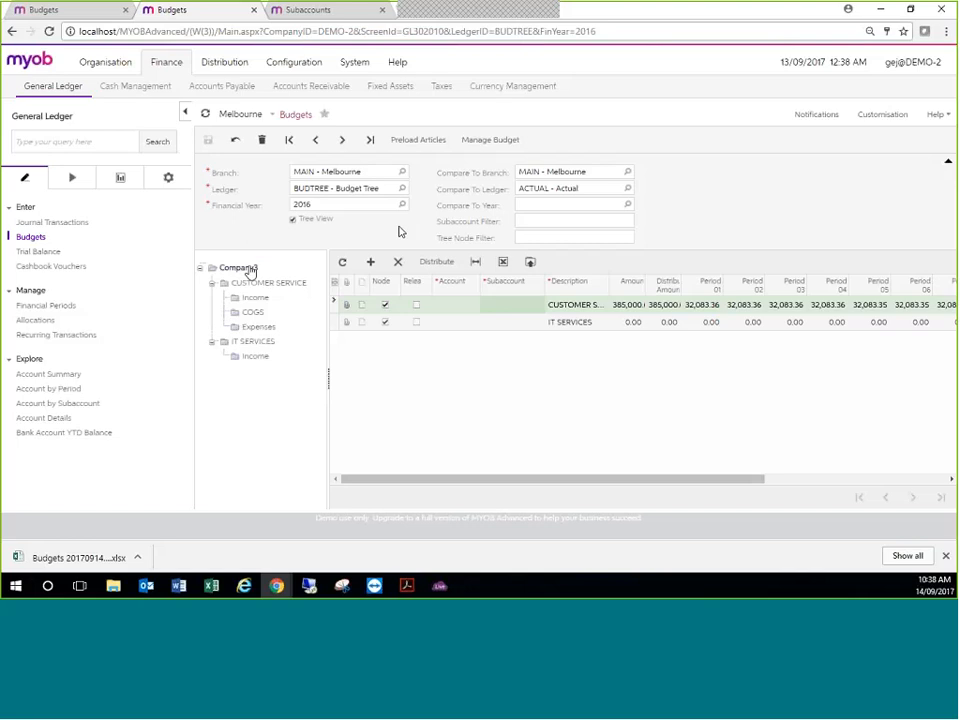
{"action": "left_click", "coordinate": [292, 219]}
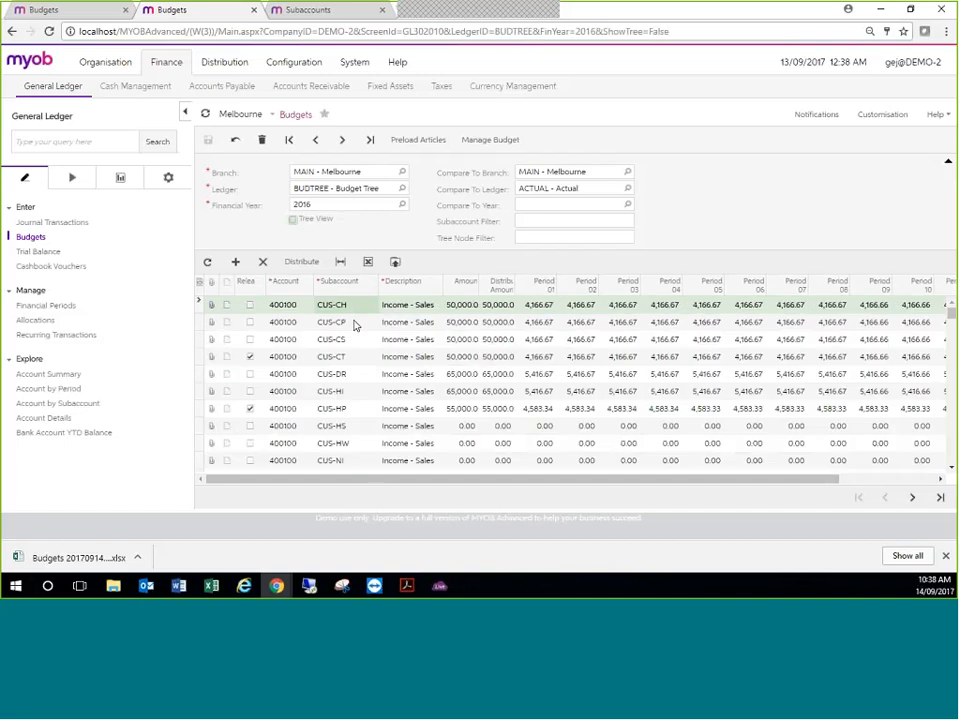
Export the BUDTREE budget articles to Excel and open the exported workbook maximized, with the activation dialog closed and the ribbon collapsed.
{"action": "left_click", "coordinate": [367, 263]}
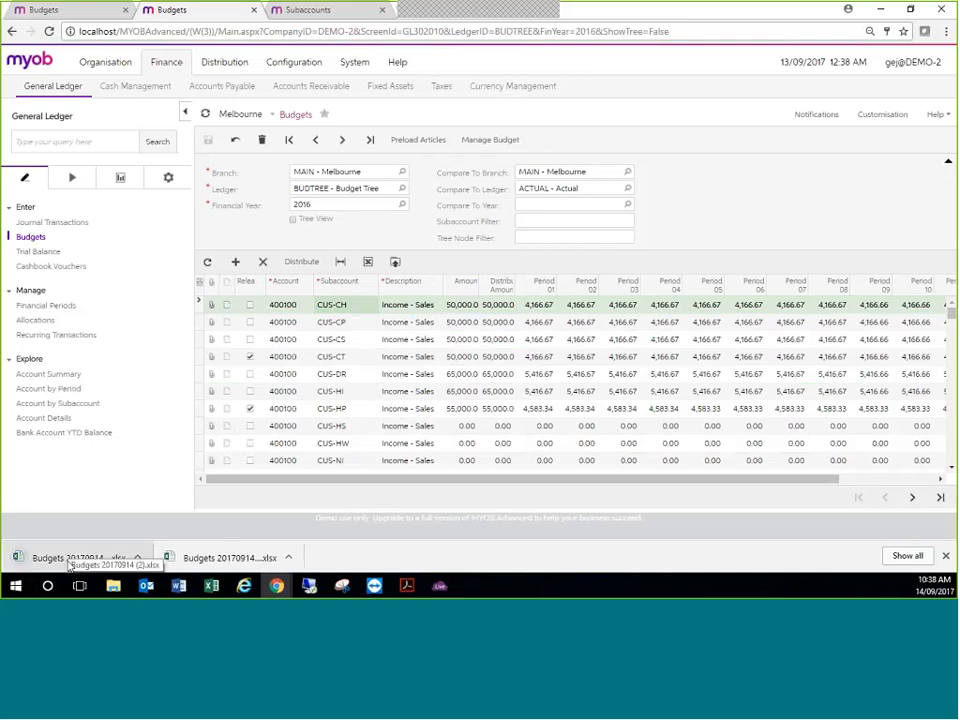
{"action": "left_click", "coordinate": [68, 562]}
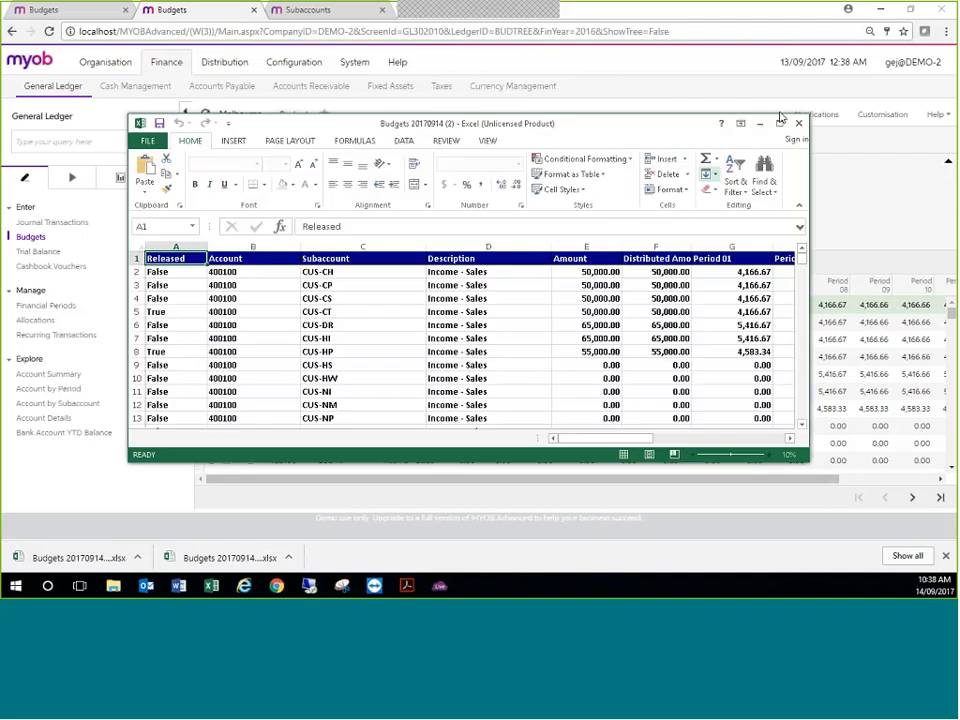
{"action": "left_click", "coordinate": [780, 122]}
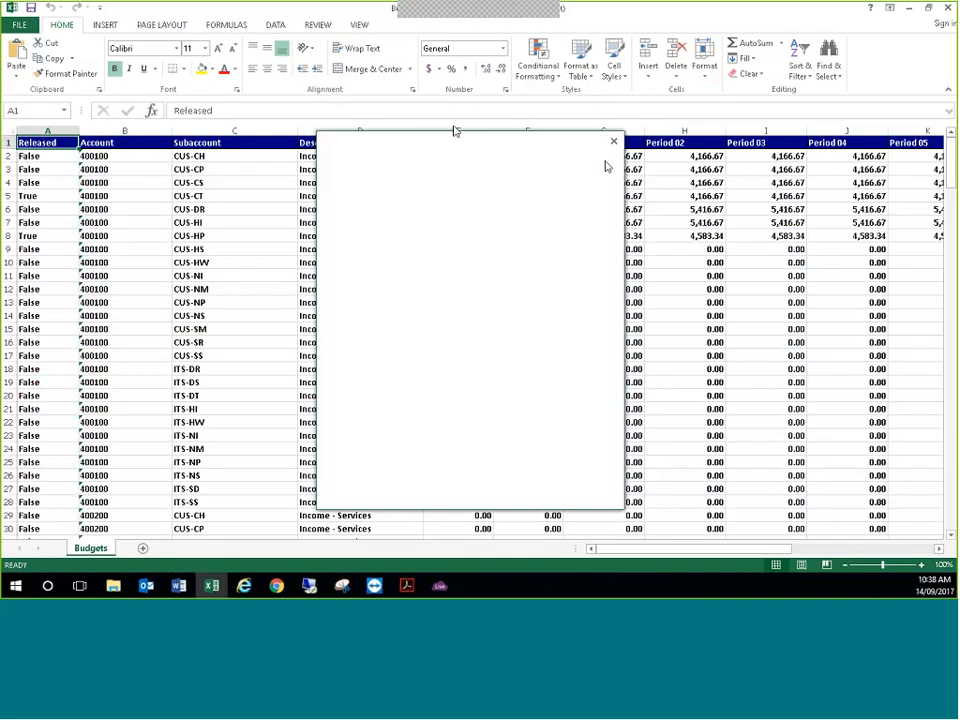
{"action": "left_click", "coordinate": [614, 143]}
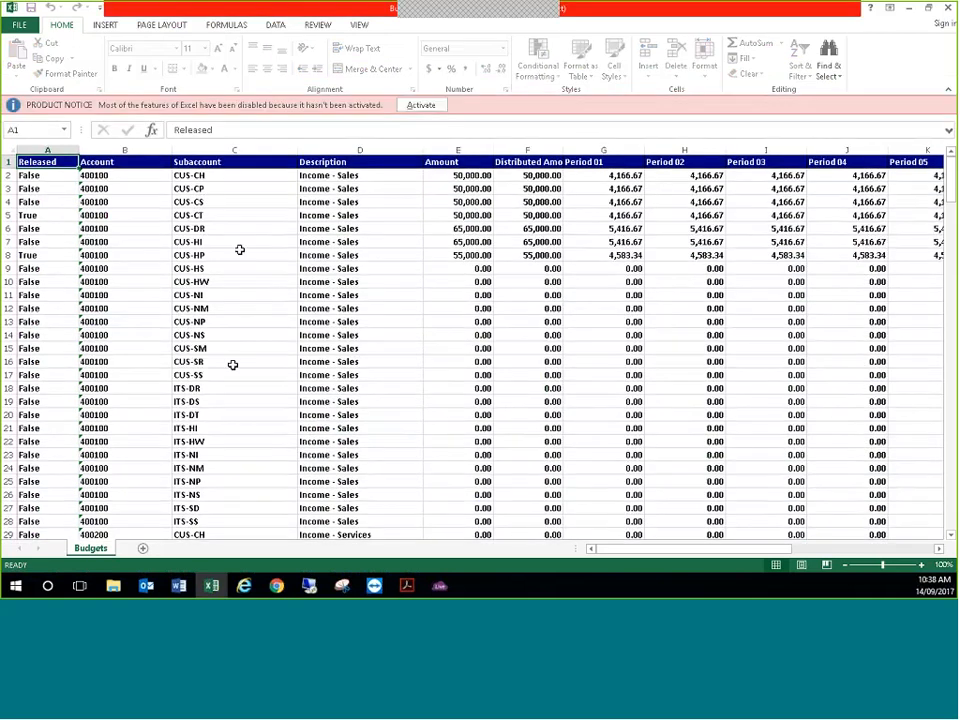
{"action": "left_click", "coordinate": [948, 93]}
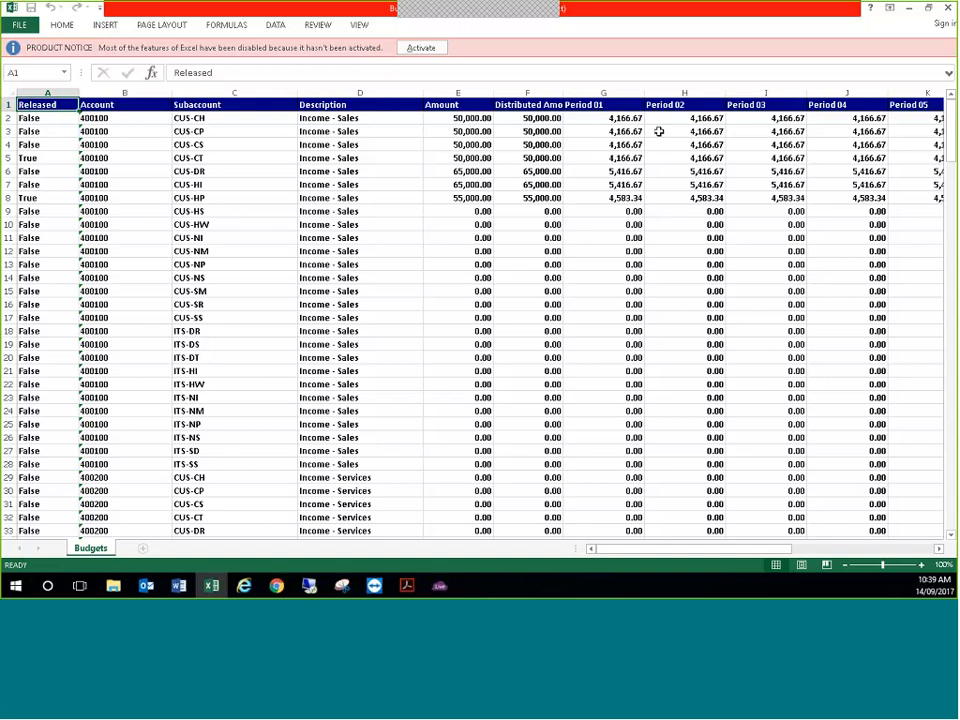
Examine the amount, distributed amount and period figures of the CUS articles in the exported workbook, and return to the MYOB Advanced Budgets screen.
{"action": "left_click", "coordinate": [630, 118]}
{"action": "left_click", "coordinate": [700, 118]}
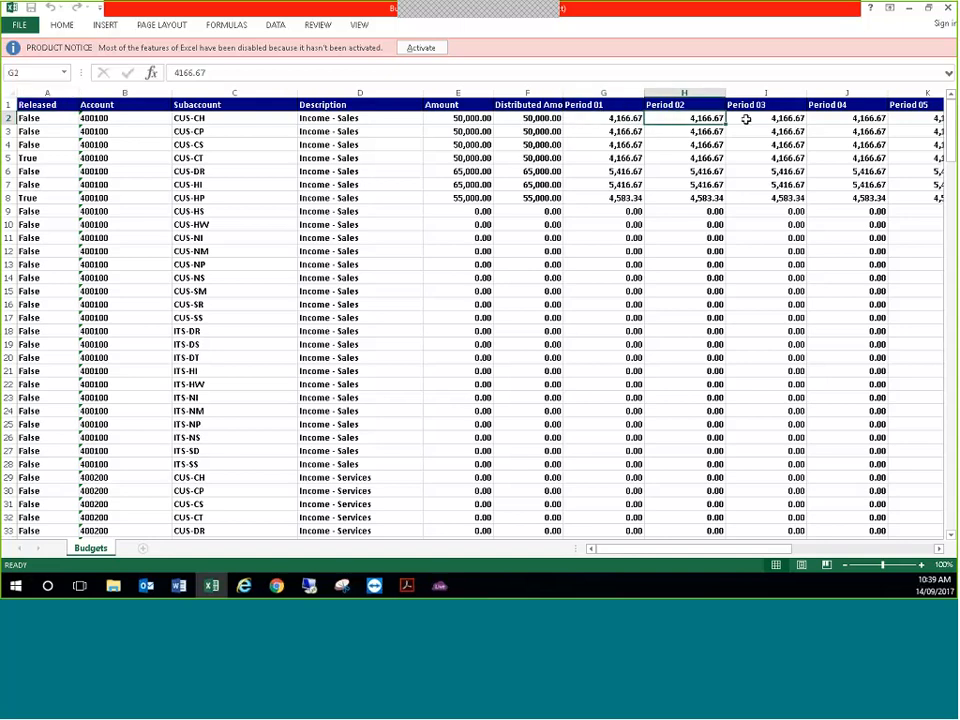
{"action": "left_click", "coordinate": [765, 118]}
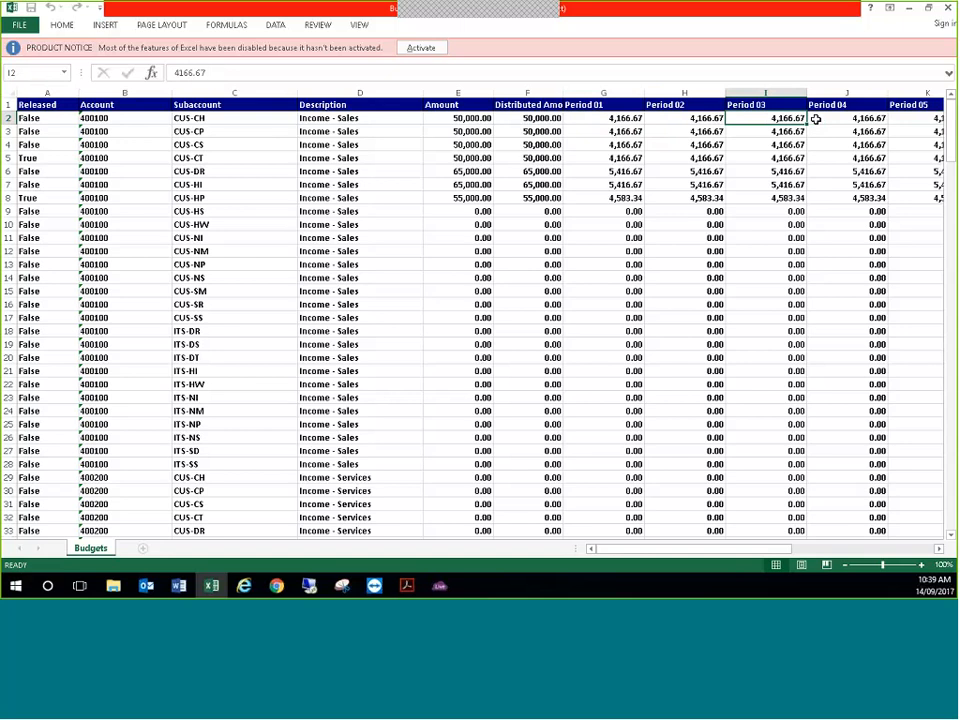
{"action": "left_click", "coordinate": [915, 118]}
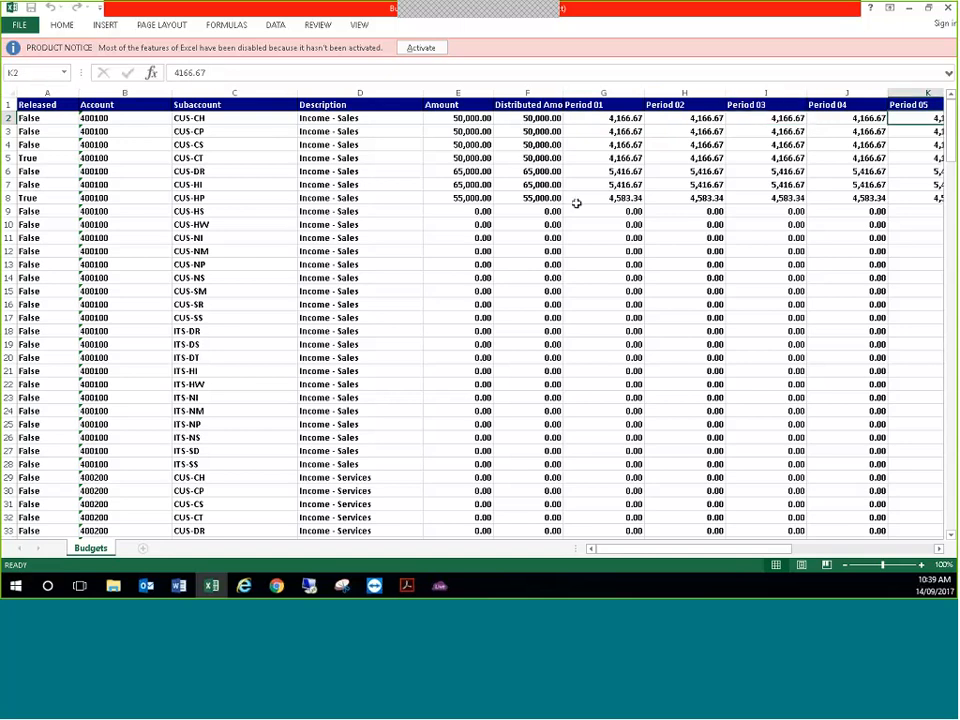
{"action": "left_click", "coordinate": [518, 118]}
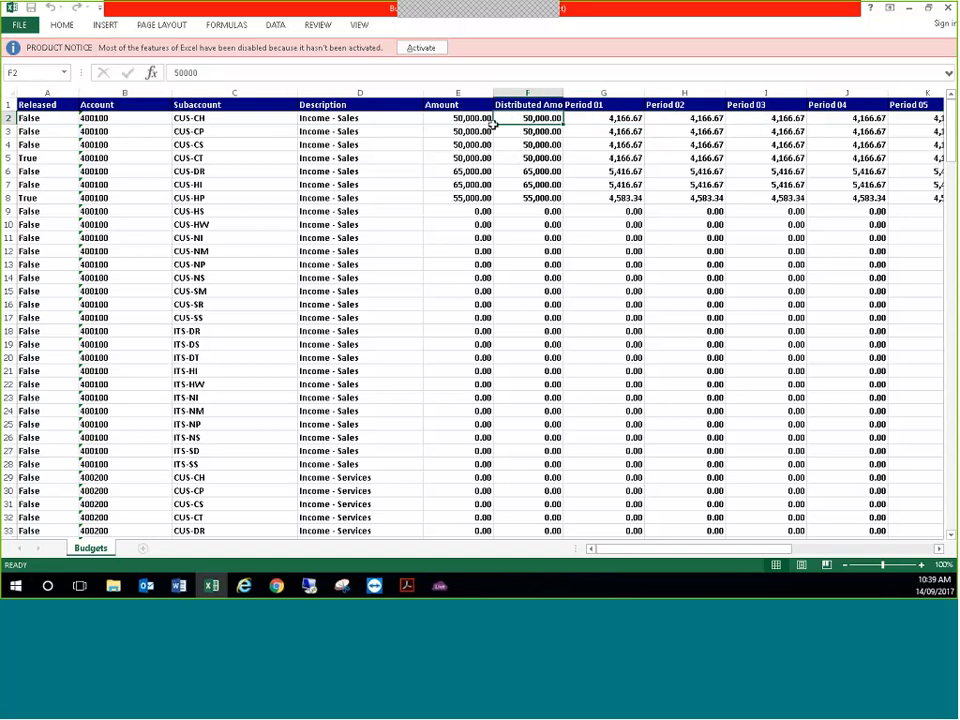
{"action": "left_click_drag", "start_coordinate": [572, 121], "coordinate": [526, 121]}
{"action": "left_click", "coordinate": [61, 24]}
{"action": "left_click", "coordinate": [945, 91]}
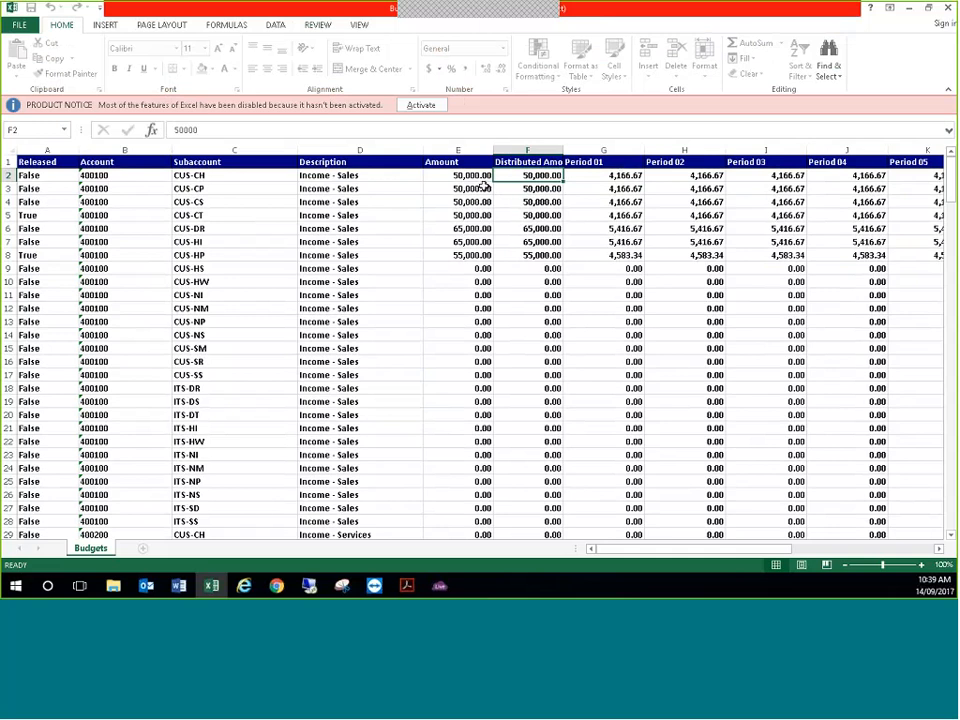
{"action": "left_click_drag", "start_coordinate": [535, 175], "coordinate": [638, 175]}
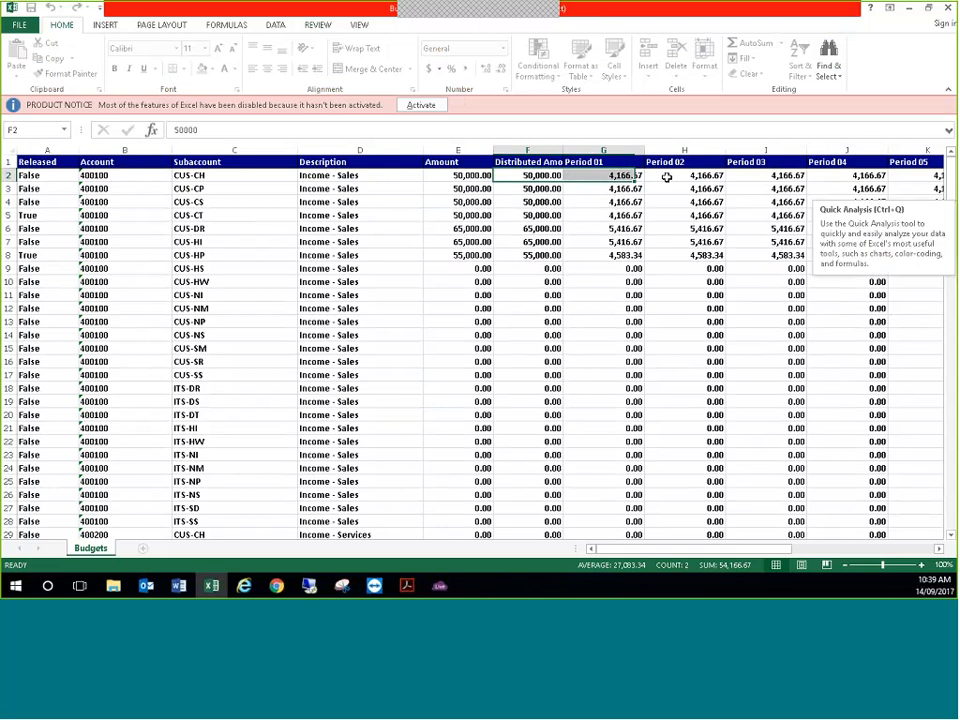
{"action": "left_click_drag", "start_coordinate": [528, 176], "coordinate": [925, 176]}
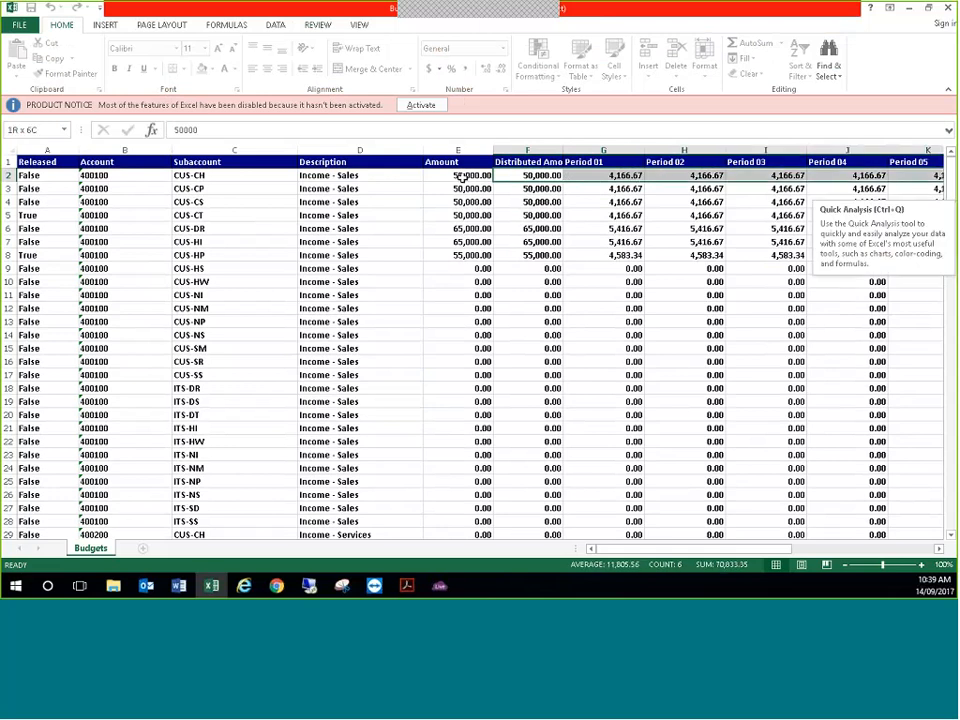
{"action": "left_click", "coordinate": [613, 229]}
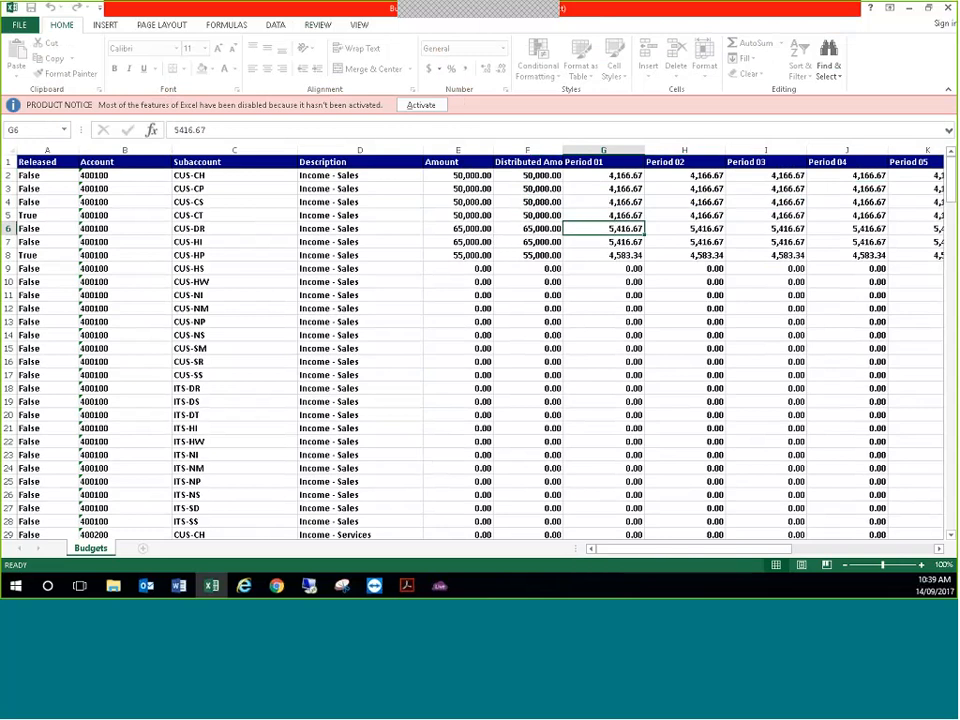
{"action": "left_click", "coordinate": [910, 8]}
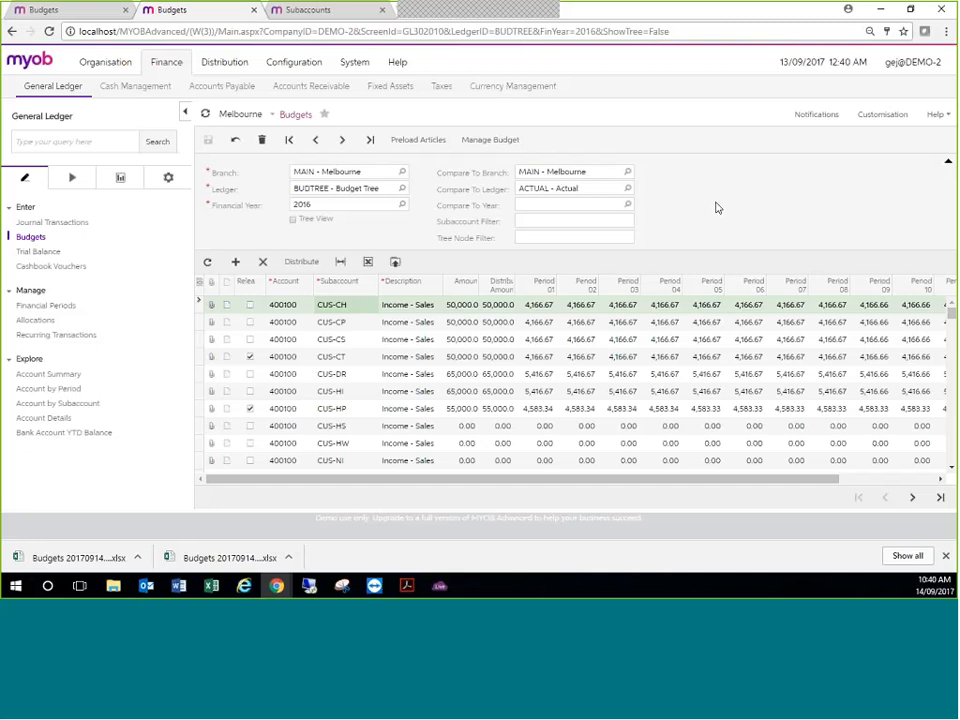
Open Budget Configuration to review the CUSTOMER SERVICE and IT SERVICES tree, and return to the CUS-HP article in Budgets.
{"action": "left_click", "coordinate": [169, 182]}
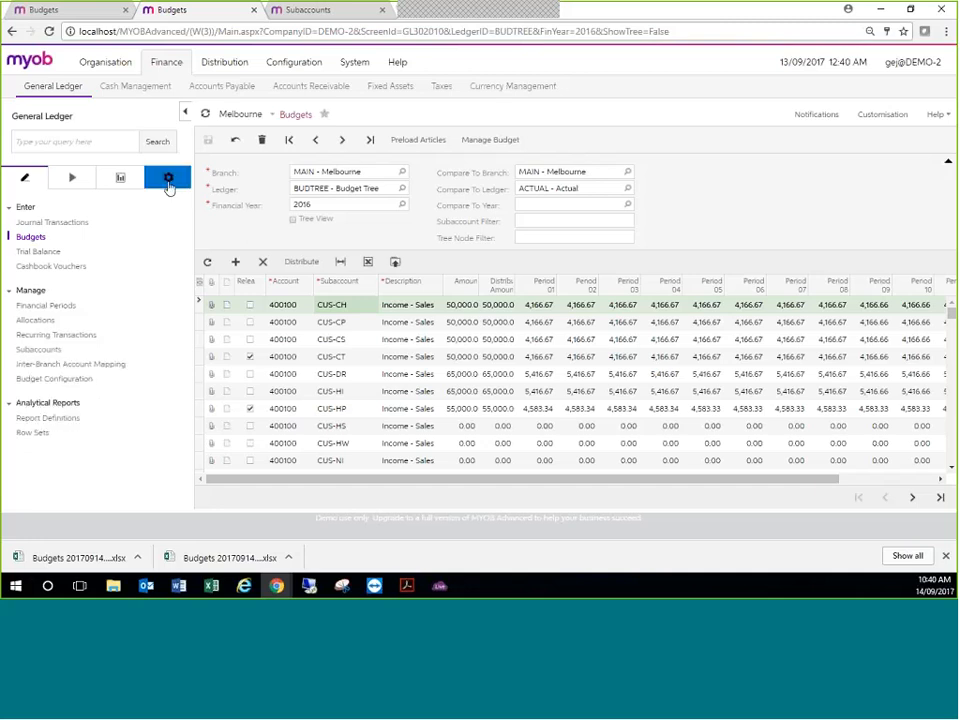
{"action": "left_click", "coordinate": [28, 379]}
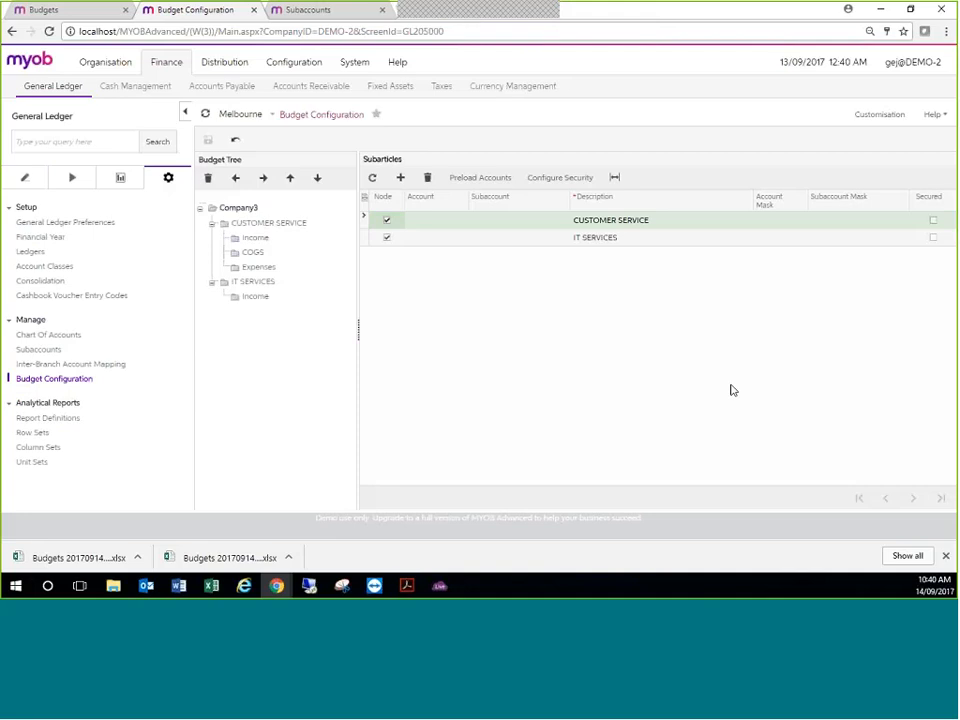
{"action": "left_click", "coordinate": [44, 10]}
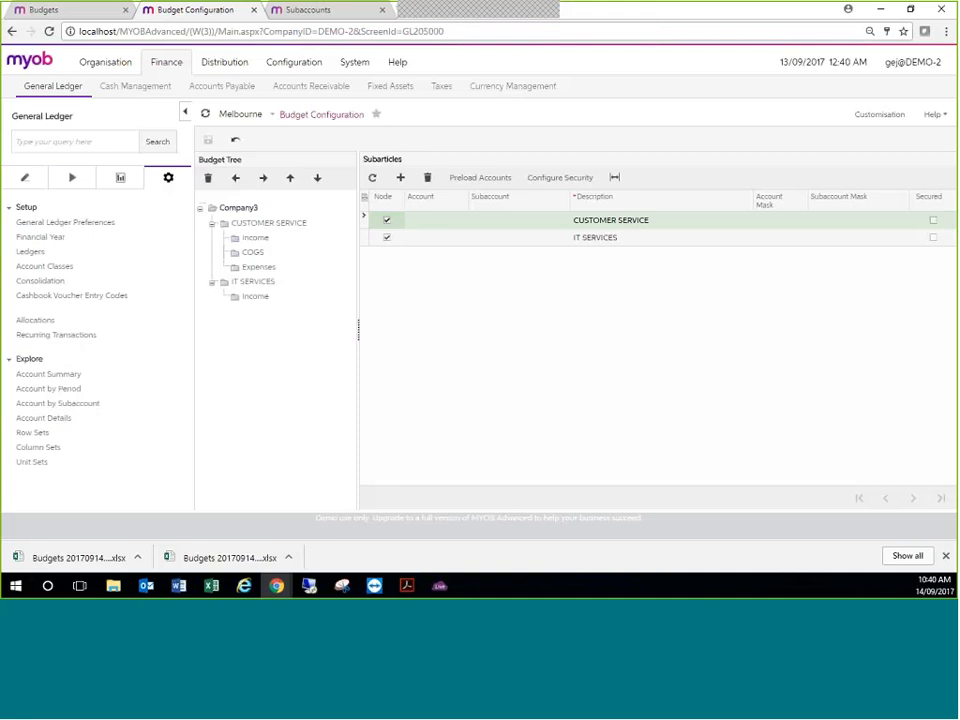
{"action": "left_click", "coordinate": [24, 177]}
{"action": "left_click", "coordinate": [30, 236]}
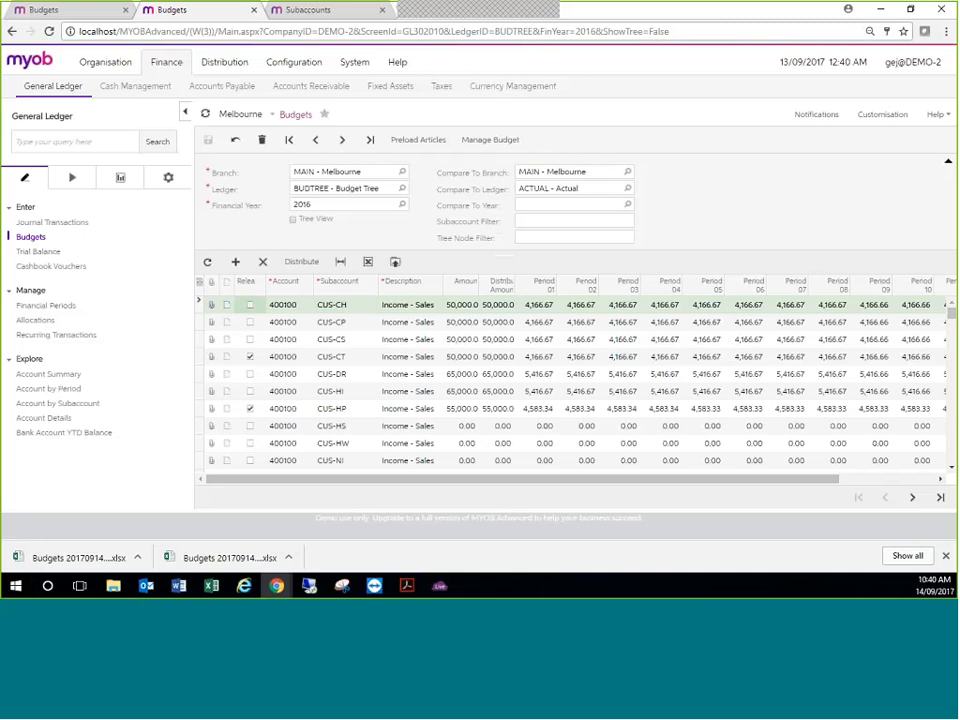
{"action": "left_click", "coordinate": [727, 414]}
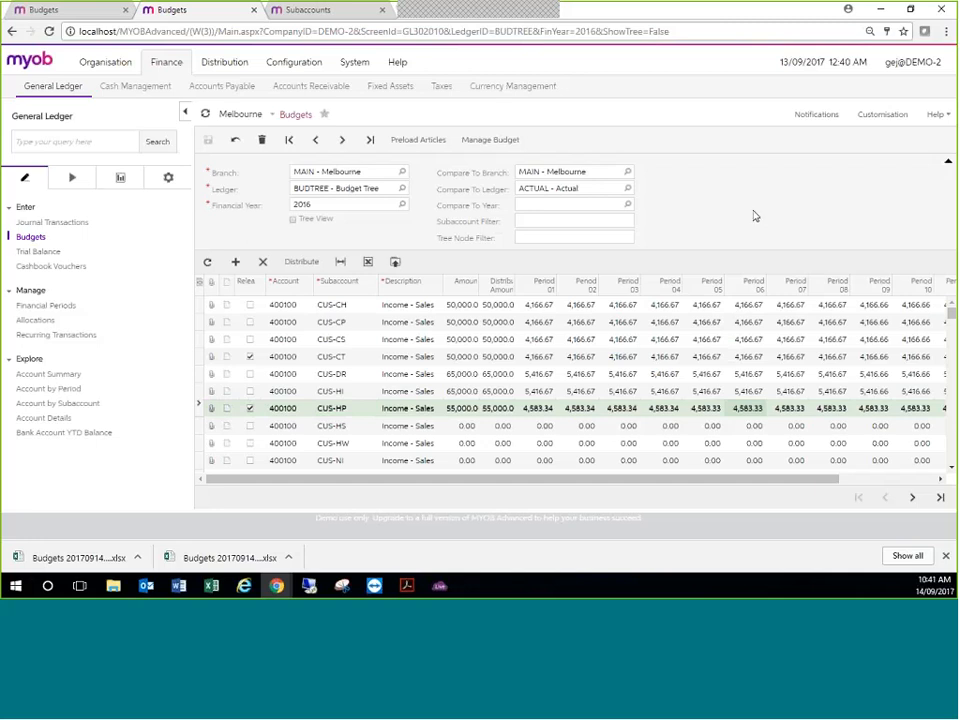
Open the Managing Budgets chapter of the General Ledger help and read the Budget Structure Example, including its segments and budget tree table.
{"action": "left_click", "coordinate": [41, 121]}
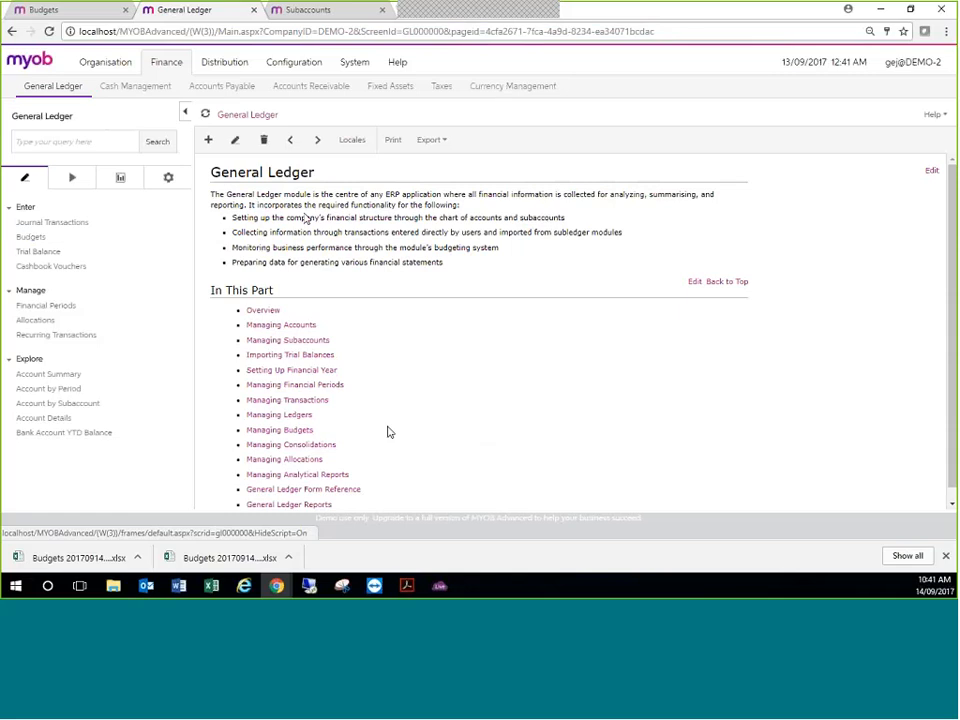
{"action": "left_click", "coordinate": [275, 430]}
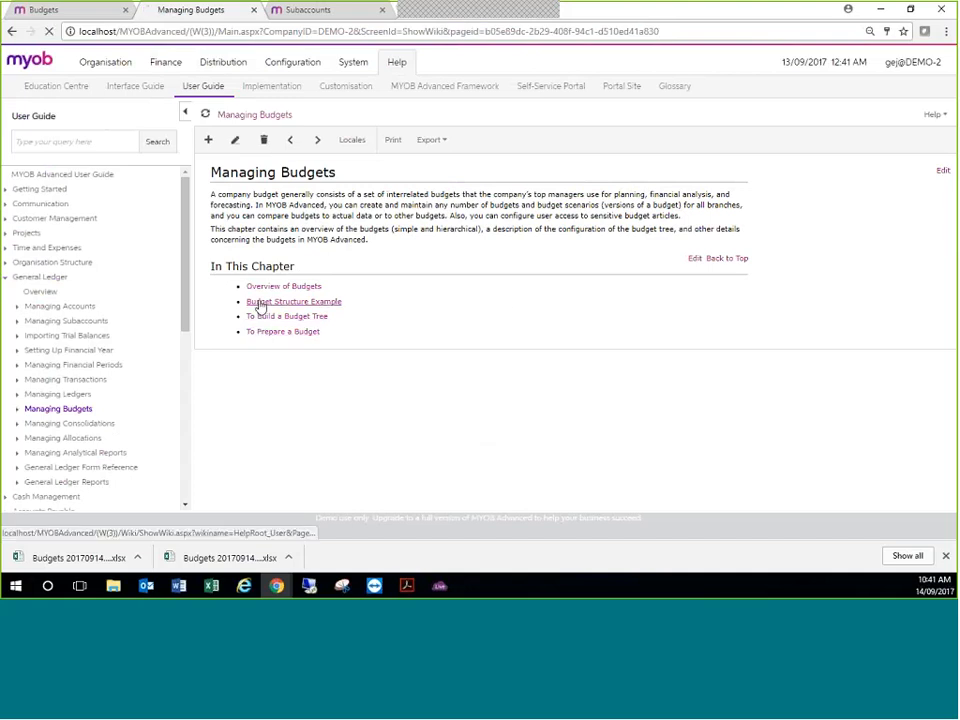
{"action": "left_click", "coordinate": [258, 303]}
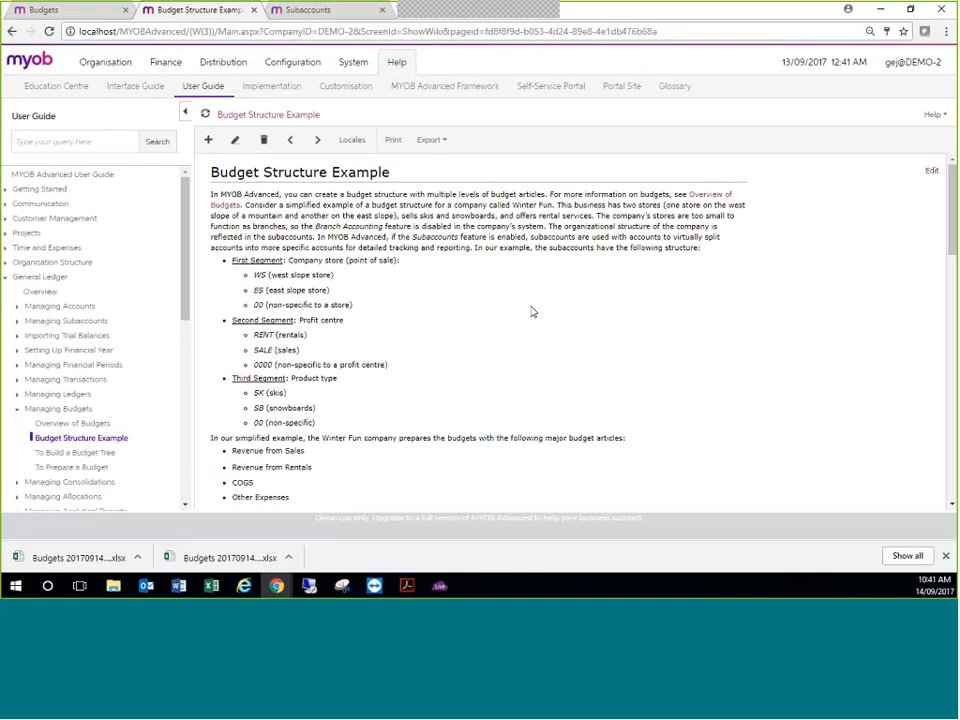
{"action": "scroll", "coordinate": [533, 312], "scroll_direction": "down", "scroll_amount": 5}
{"action": "scroll", "coordinate": [532, 307], "scroll_direction": "down", "scroll_amount": 3}
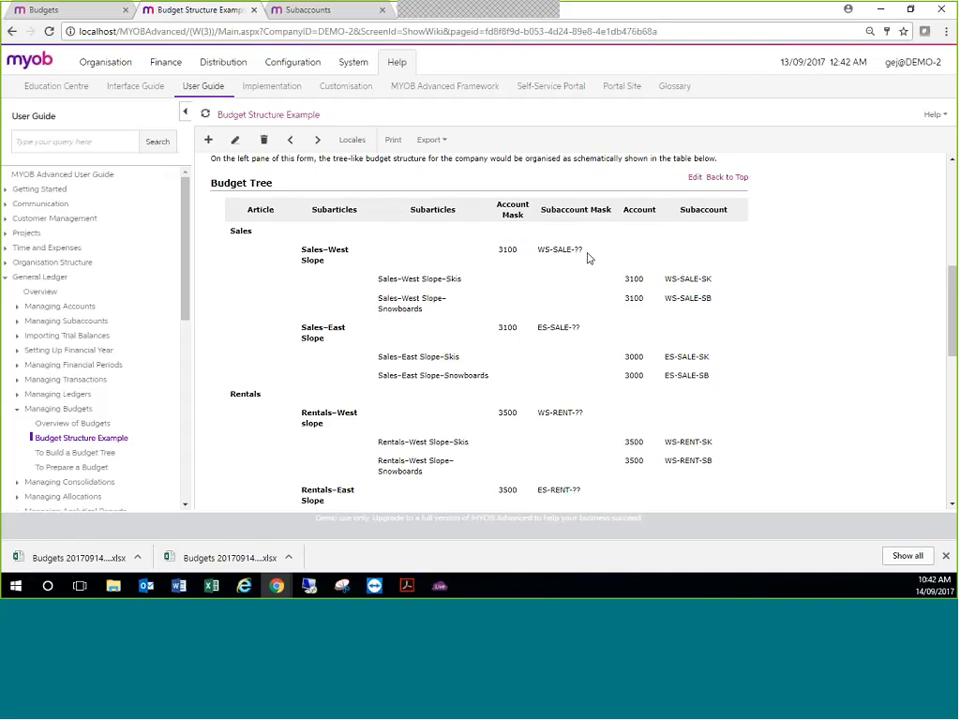
{"action": "scroll", "coordinate": [588, 258], "scroll_direction": "down", "scroll_amount": 1}
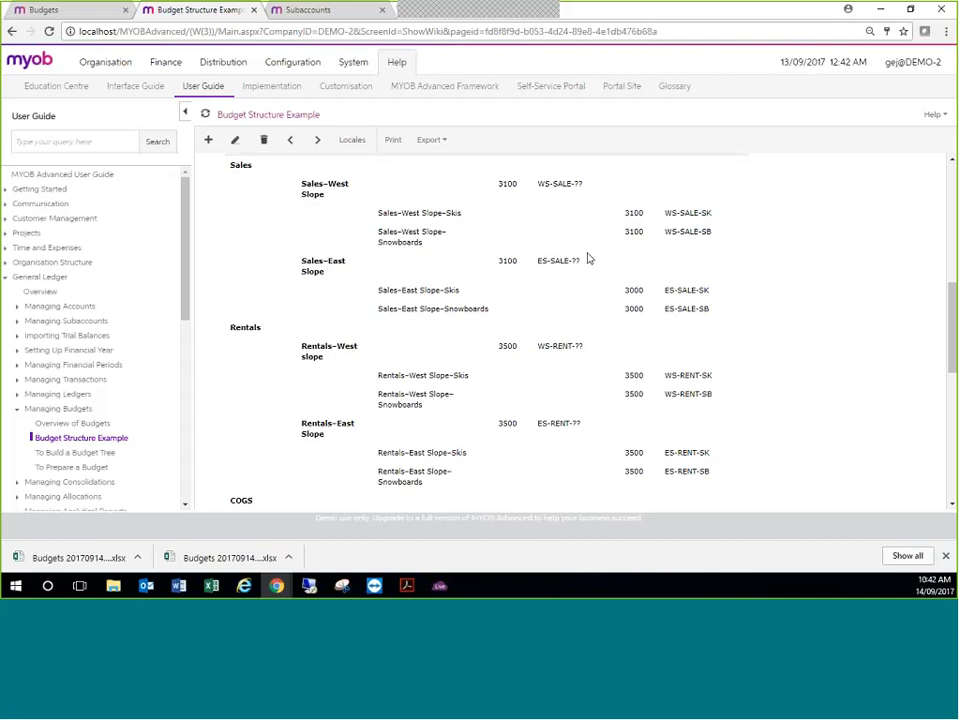
{"action": "scroll", "coordinate": [588, 258], "scroll_direction": "down", "scroll_amount": 1}
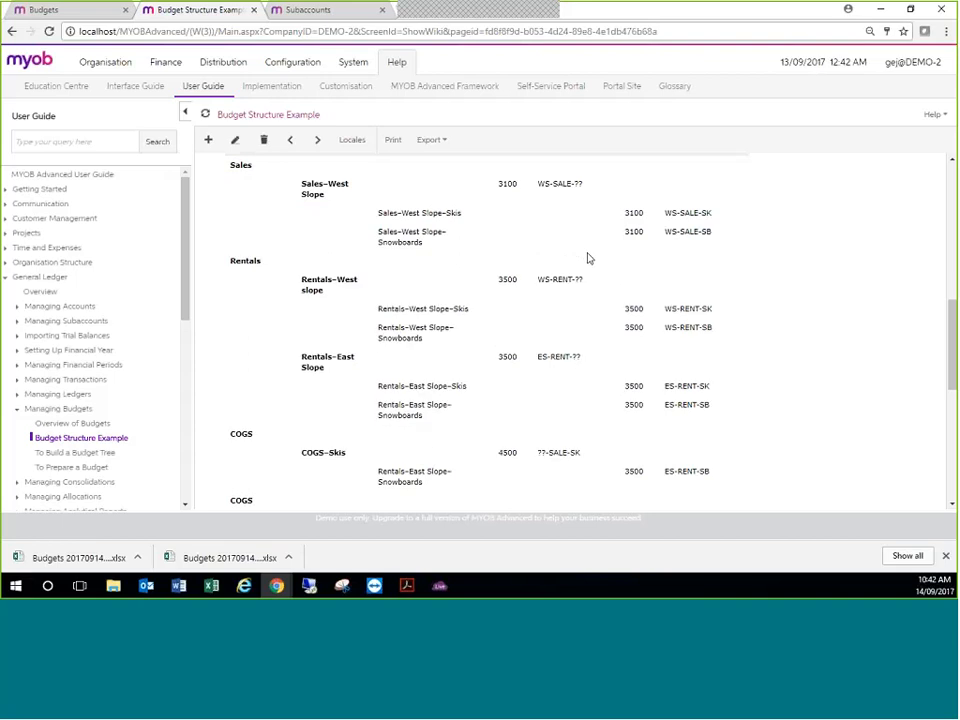
{"action": "scroll", "coordinate": [589, 257], "scroll_direction": "up", "scroll_amount": 6}
{"action": "scroll", "coordinate": [575, 255], "scroll_direction": "up", "scroll_amount": 3}
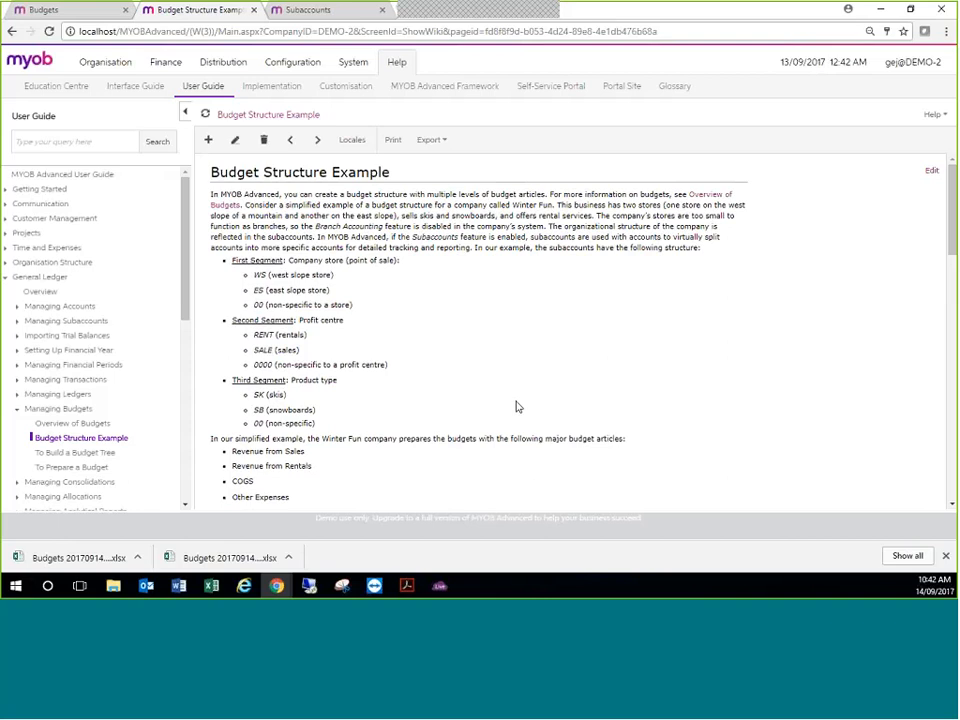
{"action": "scroll", "coordinate": [516, 406], "scroll_direction": "down", "scroll_amount": 1}
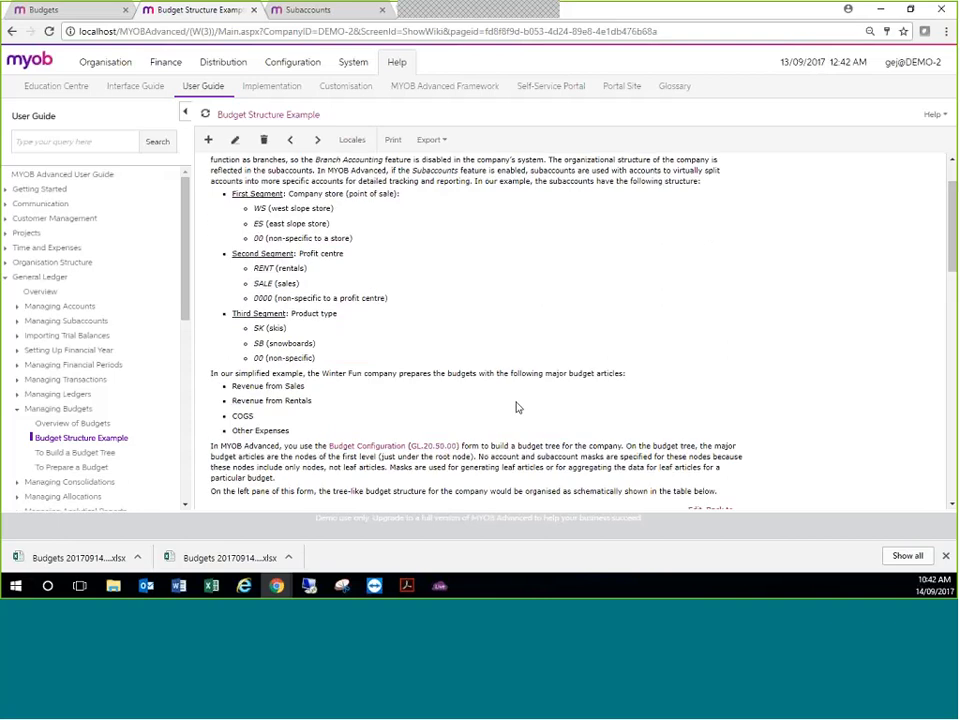
Open the Overview of Budgets help topic and read about the features affecting budgets and single-level budgets.
{"action": "left_click", "coordinate": [72, 424]}
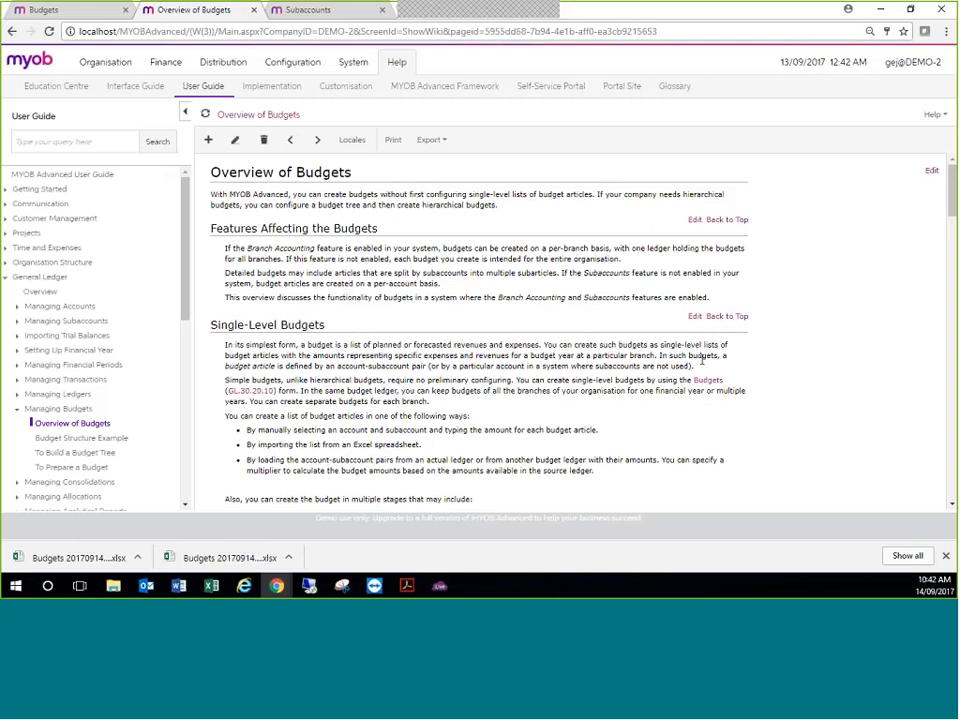
{"action": "scroll", "coordinate": [697, 384], "scroll_direction": "down", "scroll_amount": 1}
{"action": "scroll", "coordinate": [690, 378], "scroll_direction": "down", "scroll_amount": 1}
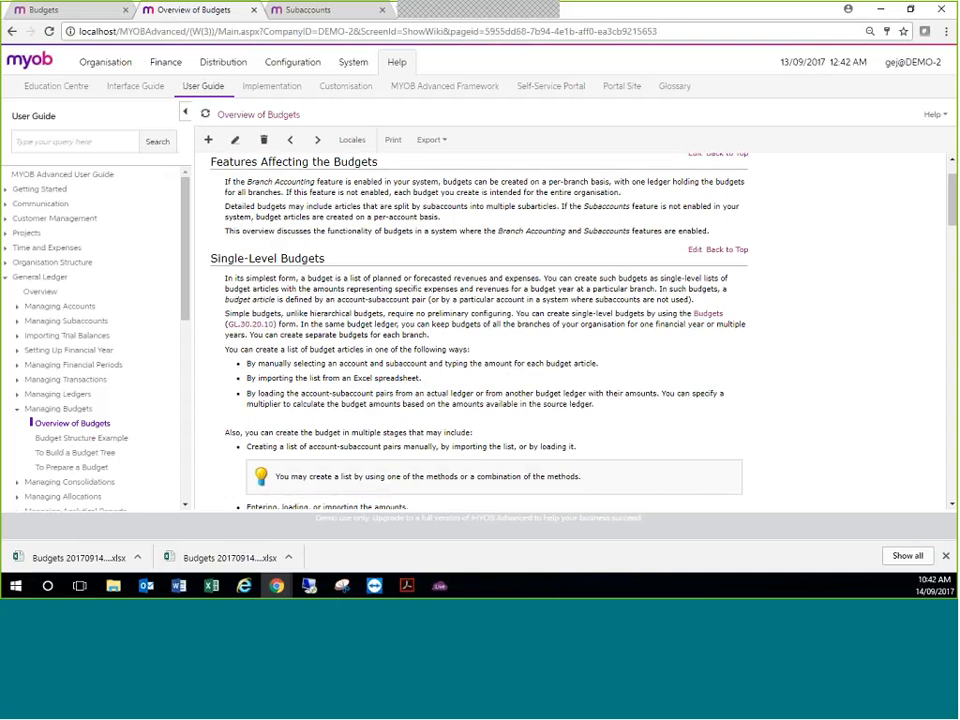
Open the Chart of Accounts in the Budgets tab and filter the account type to Income and Expense only.
{"action": "left_click", "coordinate": [43, 9]}
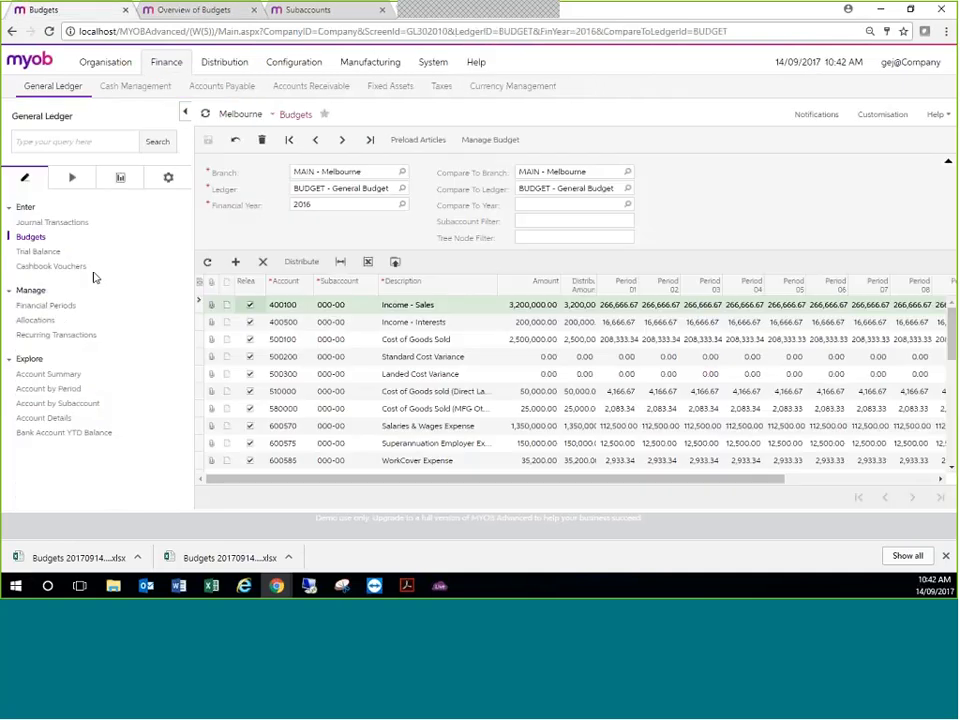
{"action": "left_click", "coordinate": [168, 178]}
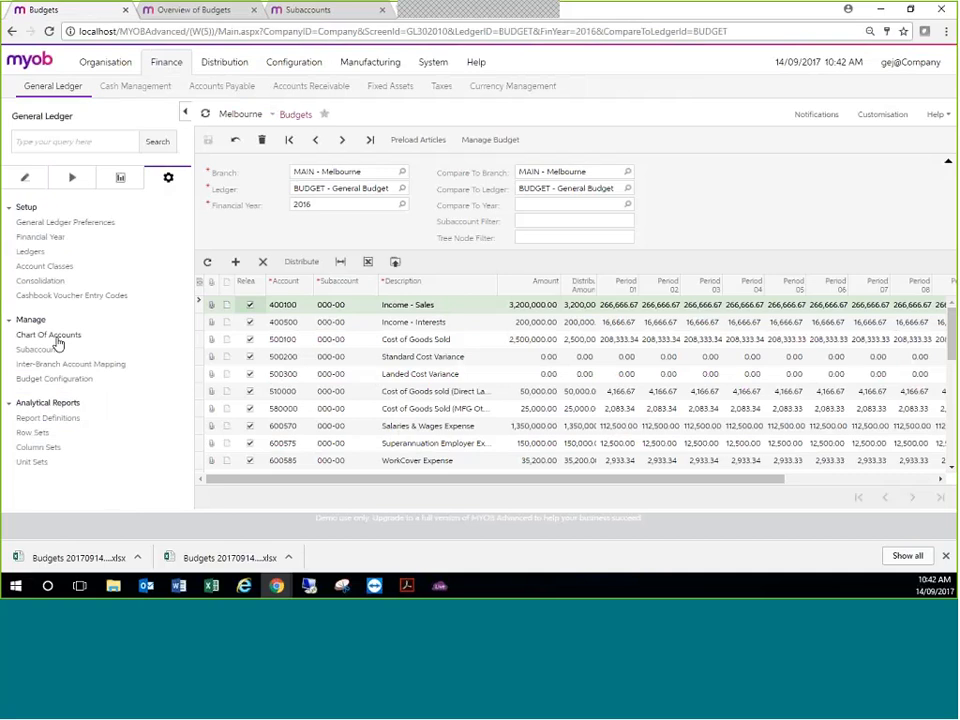
{"action": "left_click", "coordinate": [57, 339]}
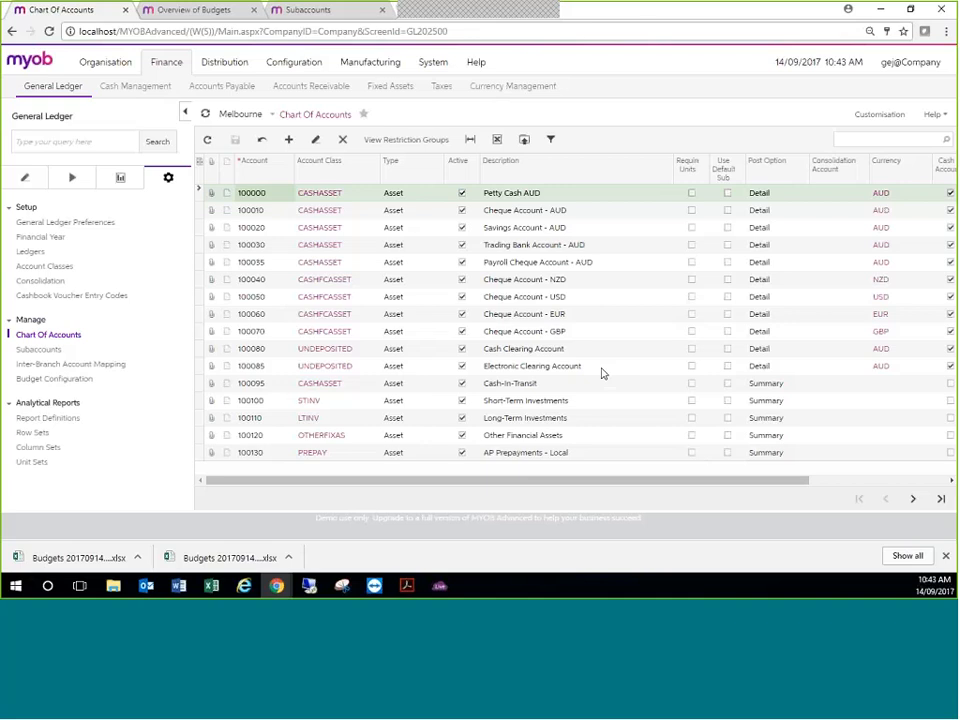
{"action": "left_click", "coordinate": [435, 179]}
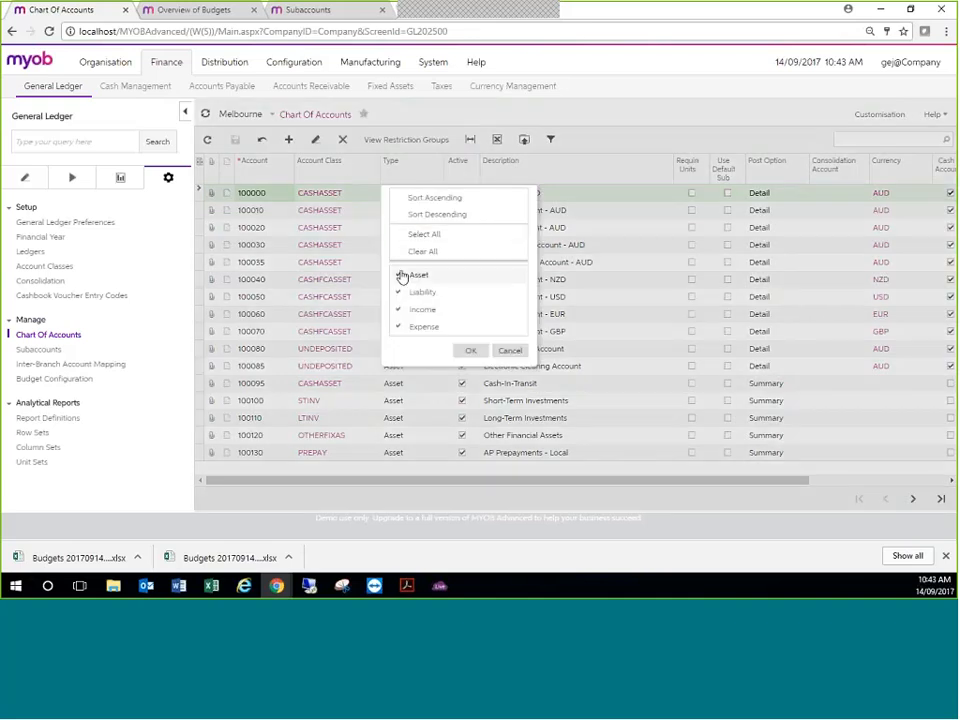
{"action": "left_click", "coordinate": [400, 275]}
{"action": "left_click", "coordinate": [422, 291]}
{"action": "left_click", "coordinate": [470, 350]}
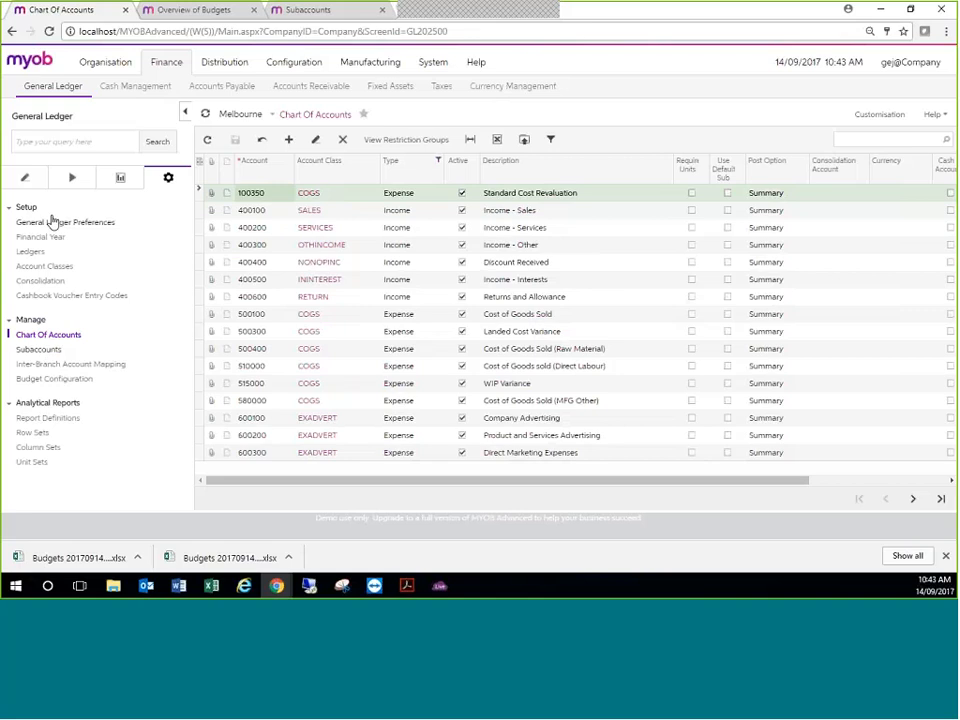
Return to Budgets and load the PESFOR Pessimistic Forecast ledger for the MAIN branch in financial year 2016.
{"action": "left_click", "coordinate": [26, 186]}
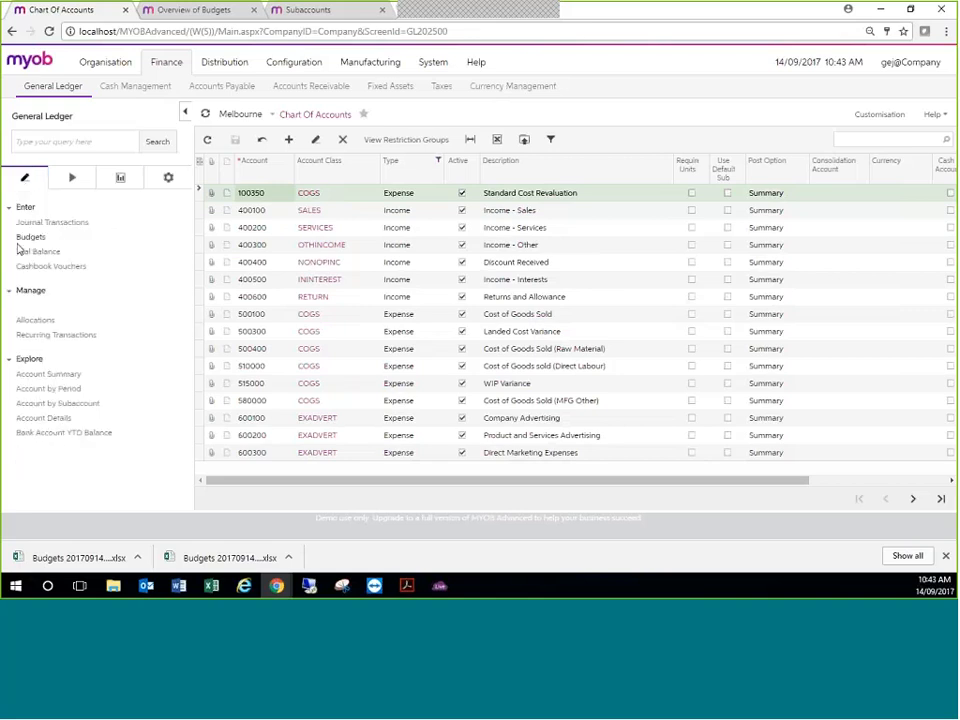
{"action": "left_click", "coordinate": [20, 240]}
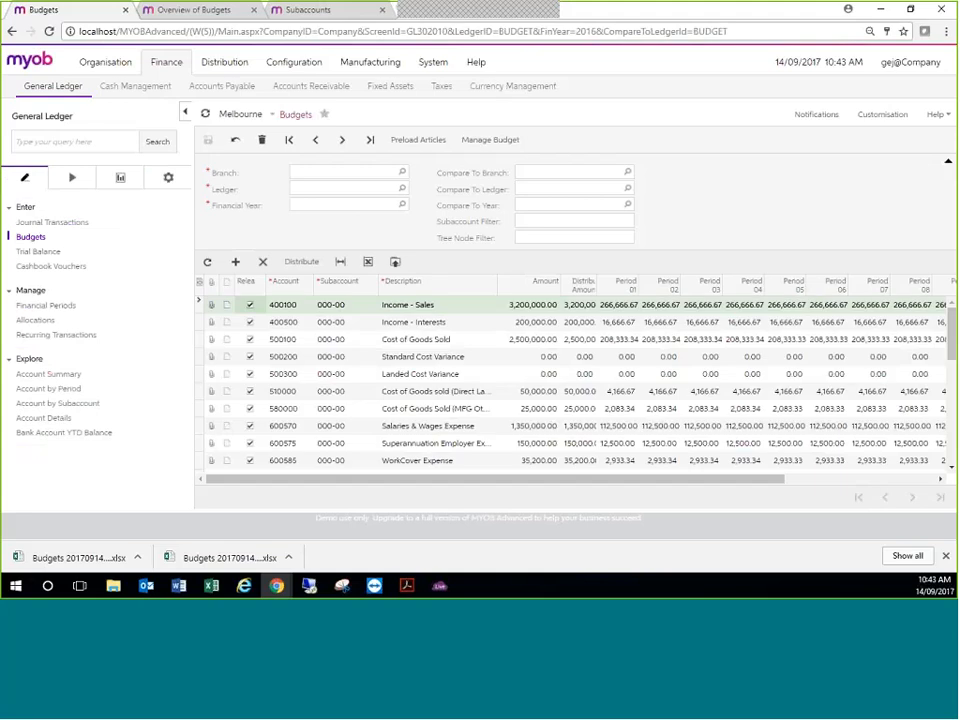
{"action": "left_click", "coordinate": [403, 189]}
{"action": "left_click", "coordinate": [402, 189]}
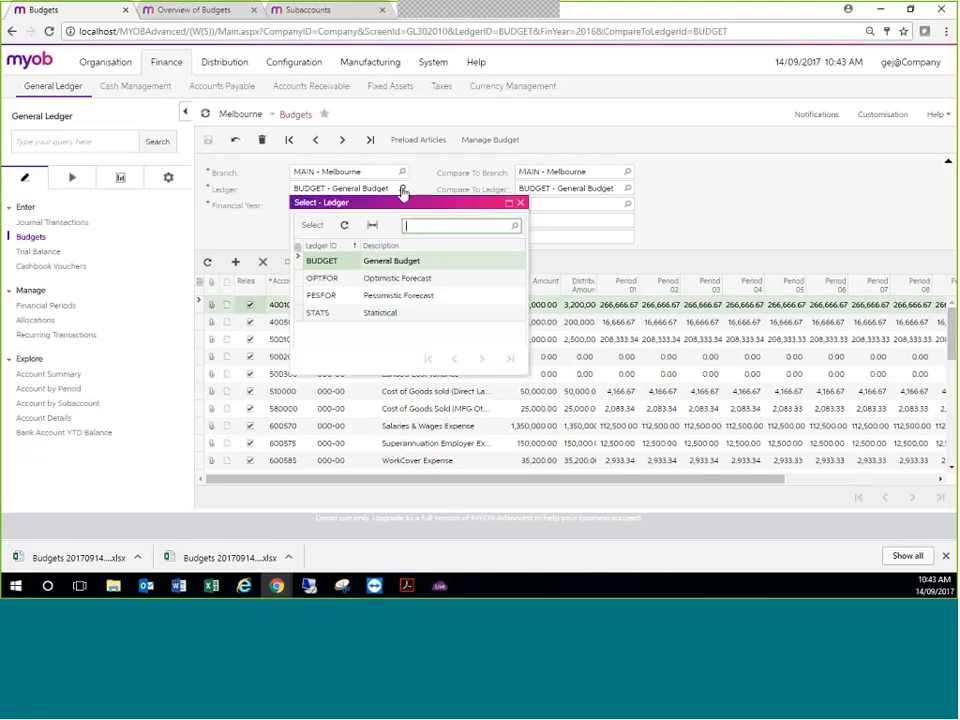
{"action": "left_click", "coordinate": [350, 296]}
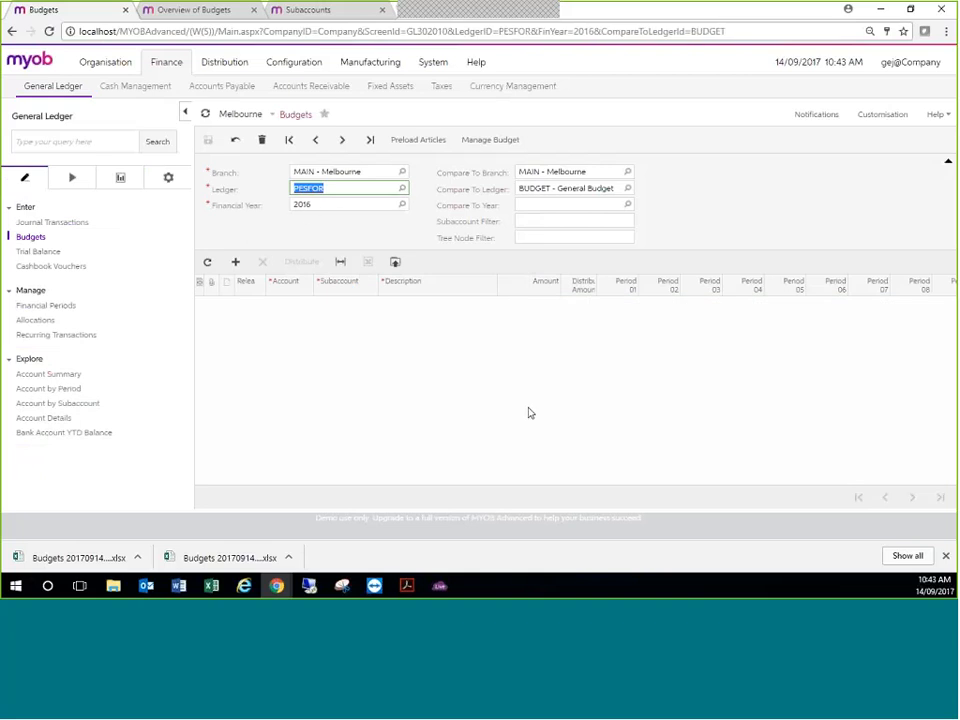
Add a budget article for account 400100 Income - Sales and look up the subaccounts available for it.
{"action": "left_click", "coordinate": [235, 261]}
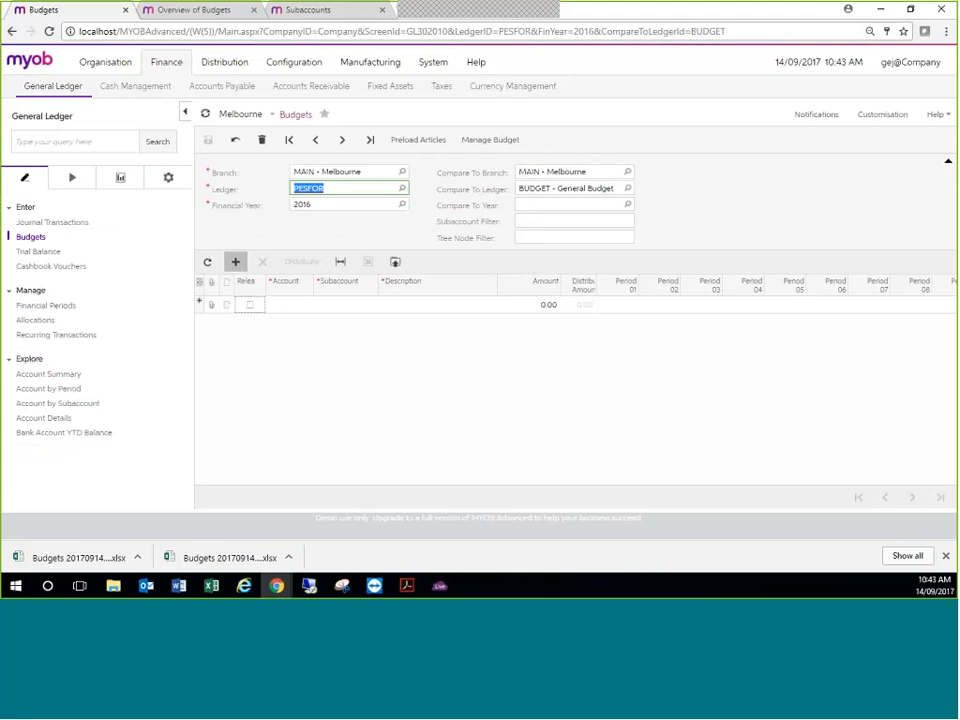
{"action": "left_click", "coordinate": [318, 305]}
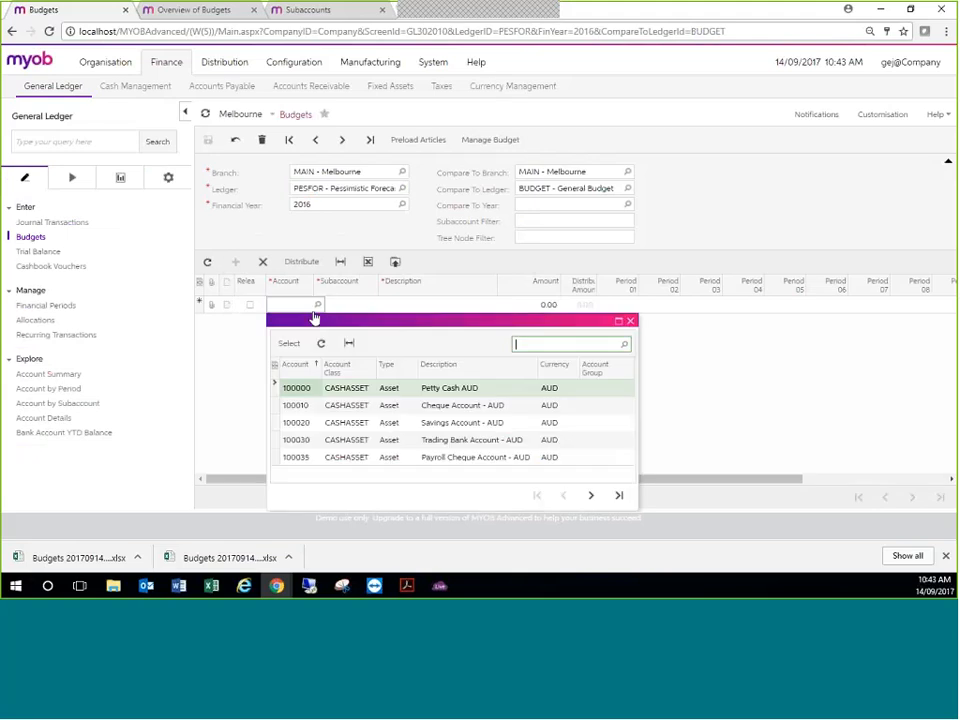
{"action": "type", "text": "4000"}
{"action": "key", "text": "Return"}
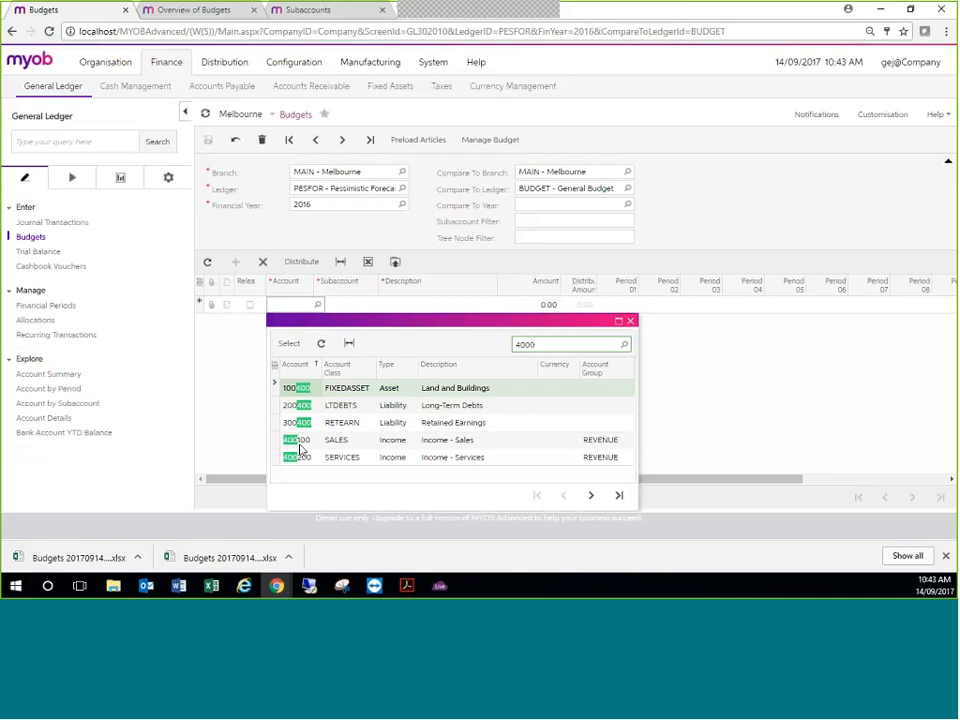
{"action": "double_click", "coordinate": [298, 441]}
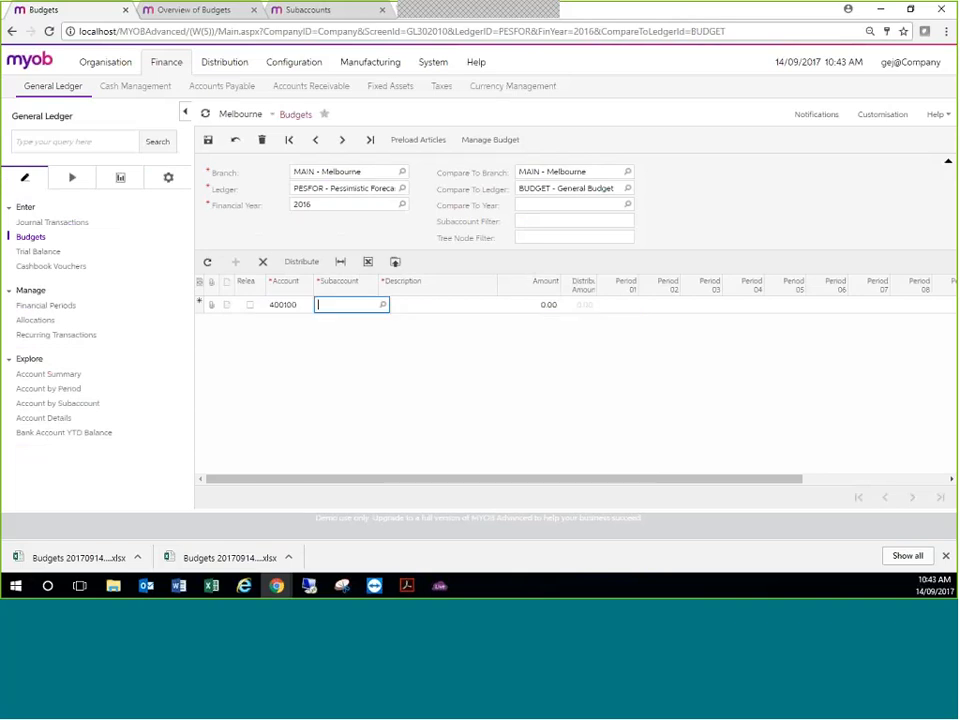
{"action": "left_click", "coordinate": [382, 303]}
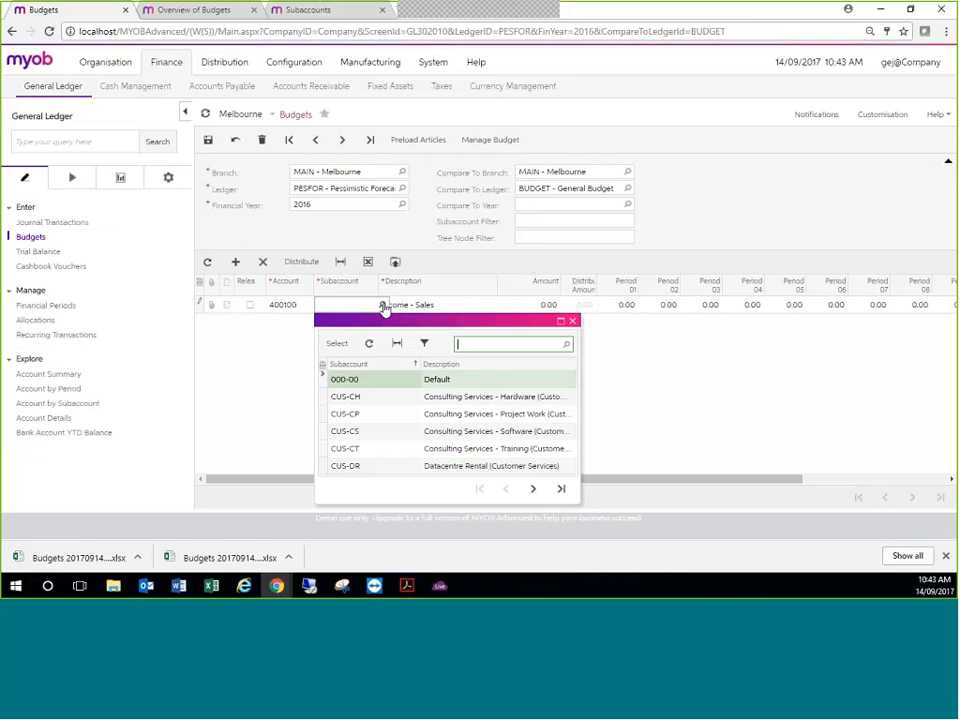
{"action": "left_click", "coordinate": [383, 304]}
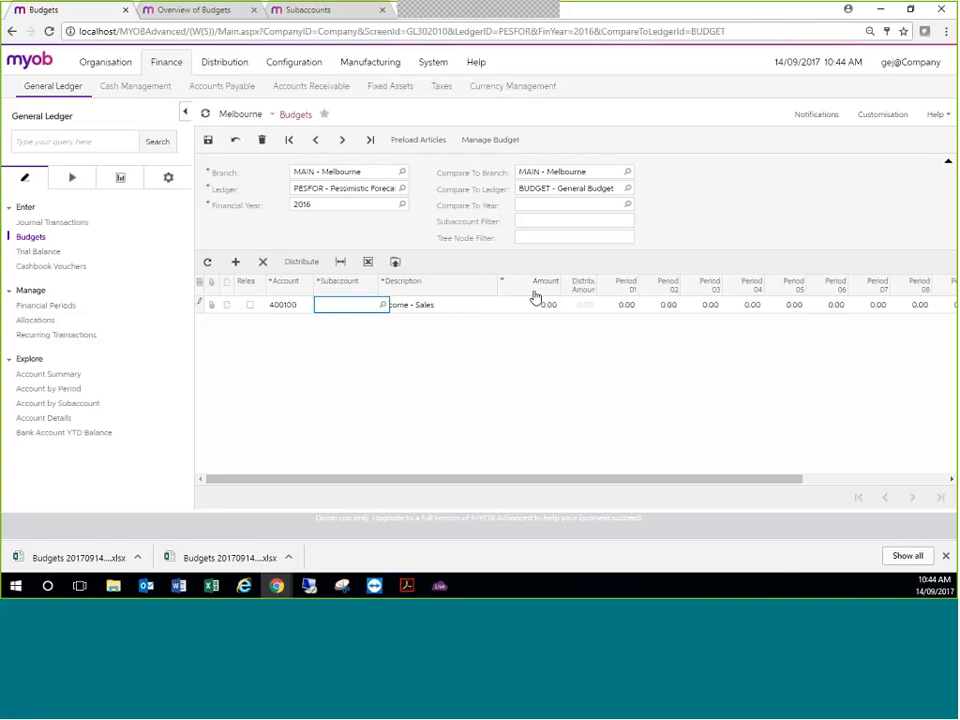
Leave Budgets for the Profit & Loss Actual Vs Budget report, discarding the unsaved article, and open Report Definitions.
{"action": "left_click", "coordinate": [165, 186]}
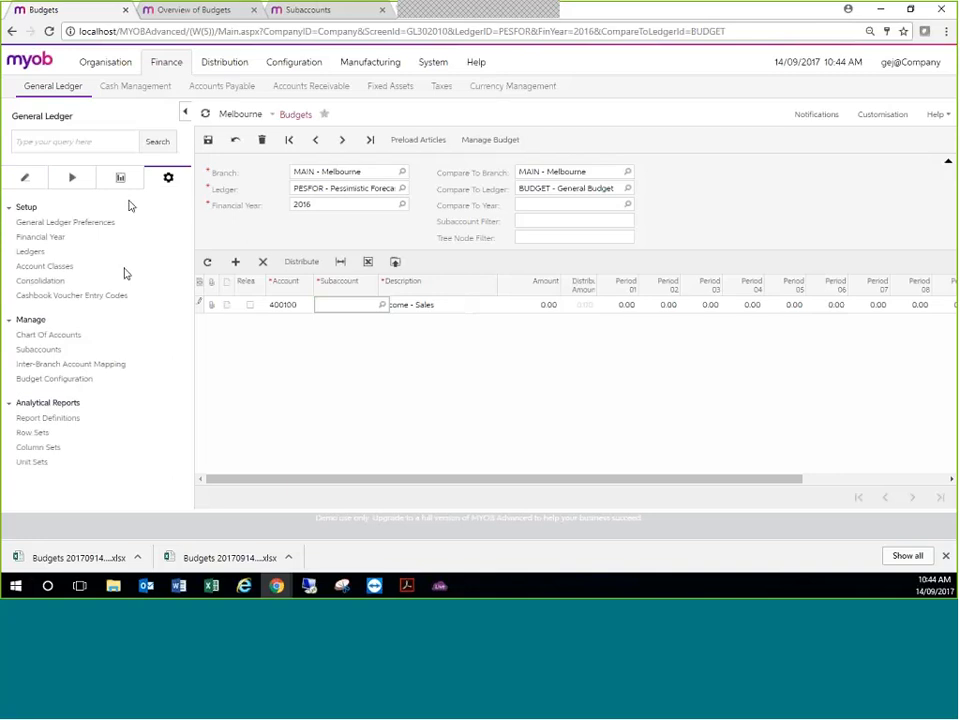
{"action": "left_click", "coordinate": [125, 188]}
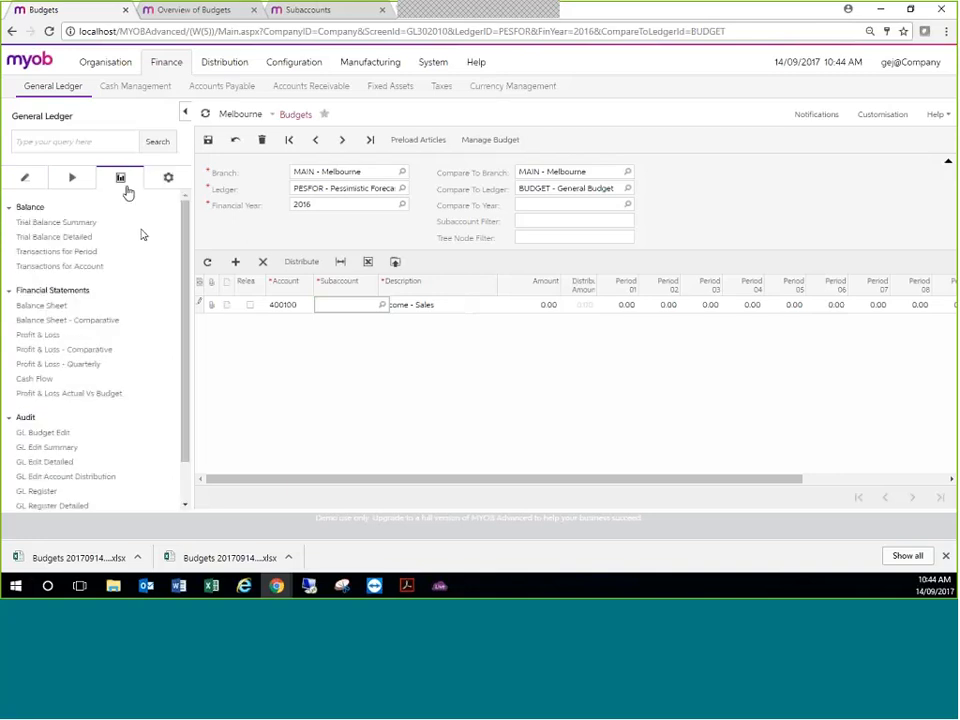
{"action": "left_click", "coordinate": [56, 396]}
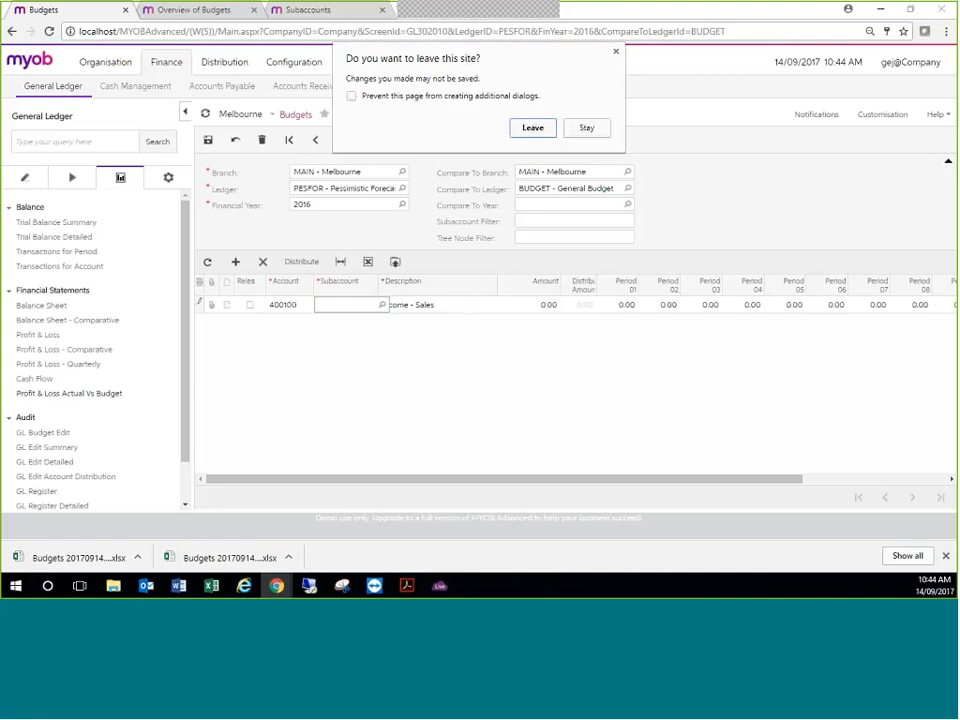
{"action": "left_click", "coordinate": [540, 128]}
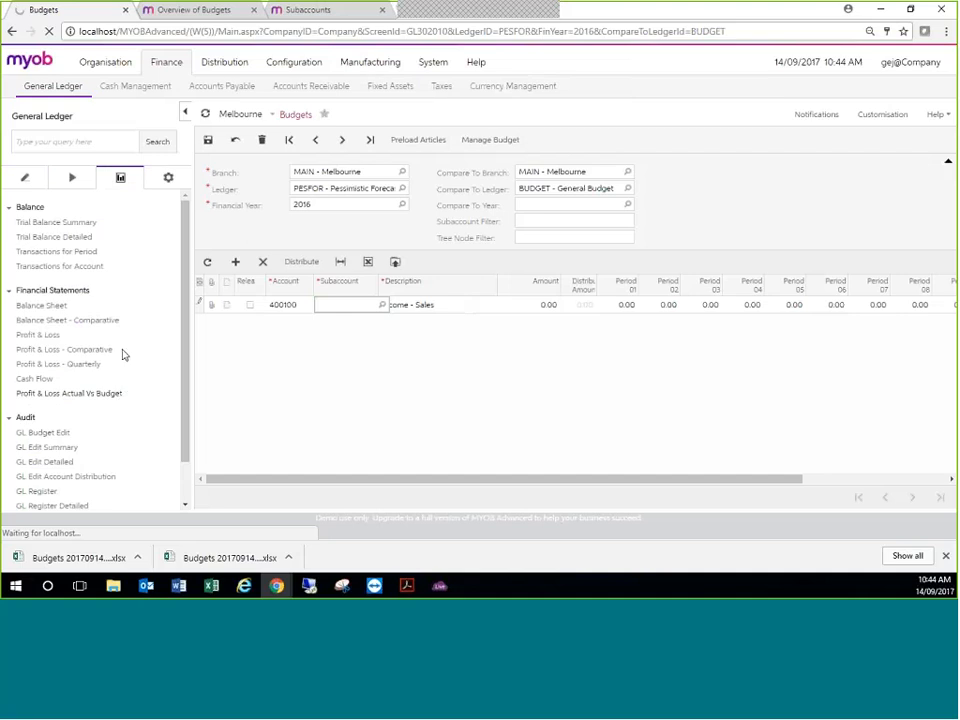
{"action": "left_click", "coordinate": [169, 180]}
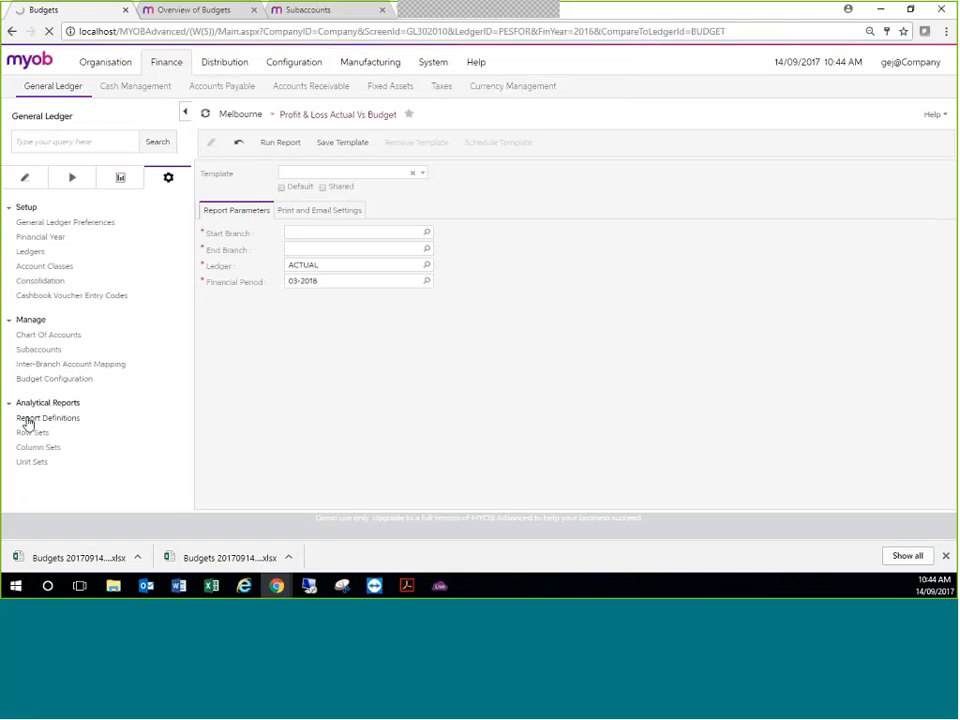
{"action": "left_click", "coordinate": [40, 418]}
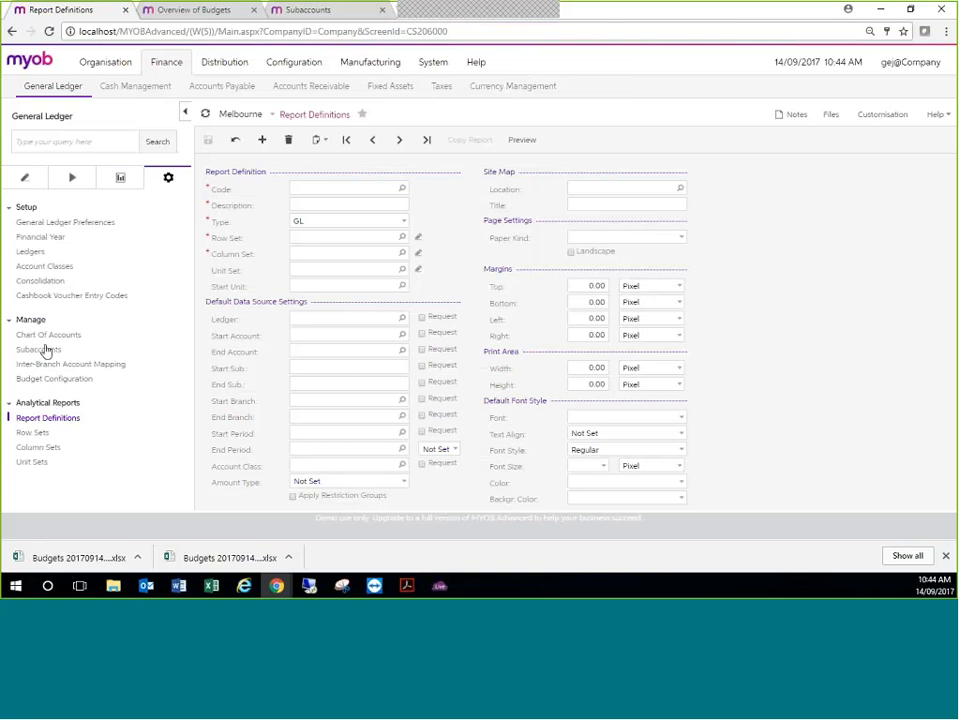
Open the Profit & Loss Actual Vs Budget report and set both the start and end branch to MAIN.
{"action": "left_click", "coordinate": [122, 184]}
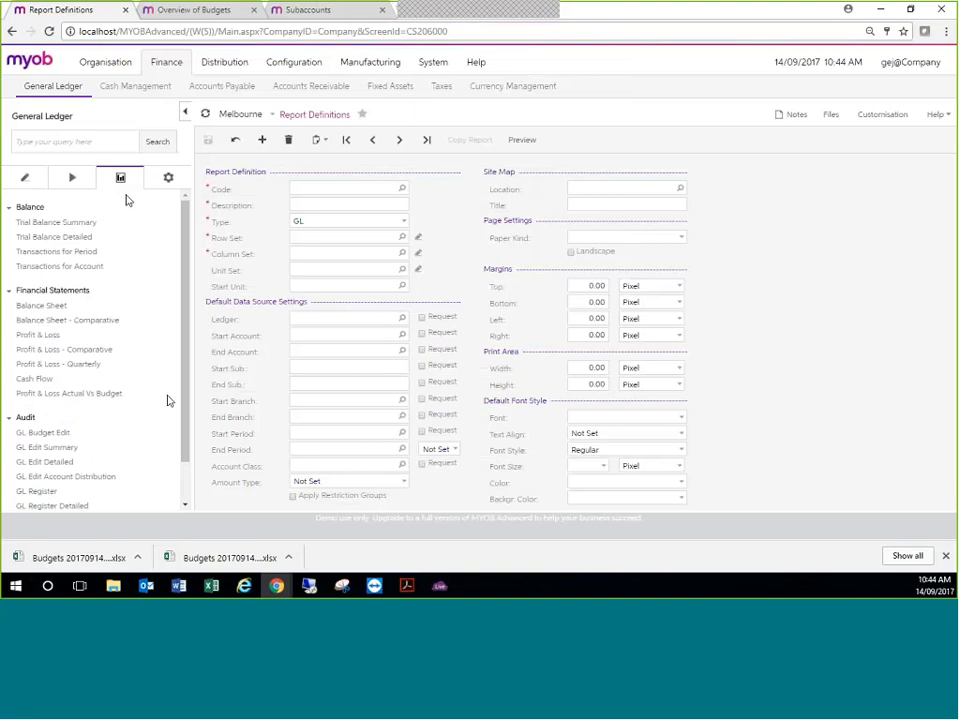
{"action": "left_click", "coordinate": [90, 396]}
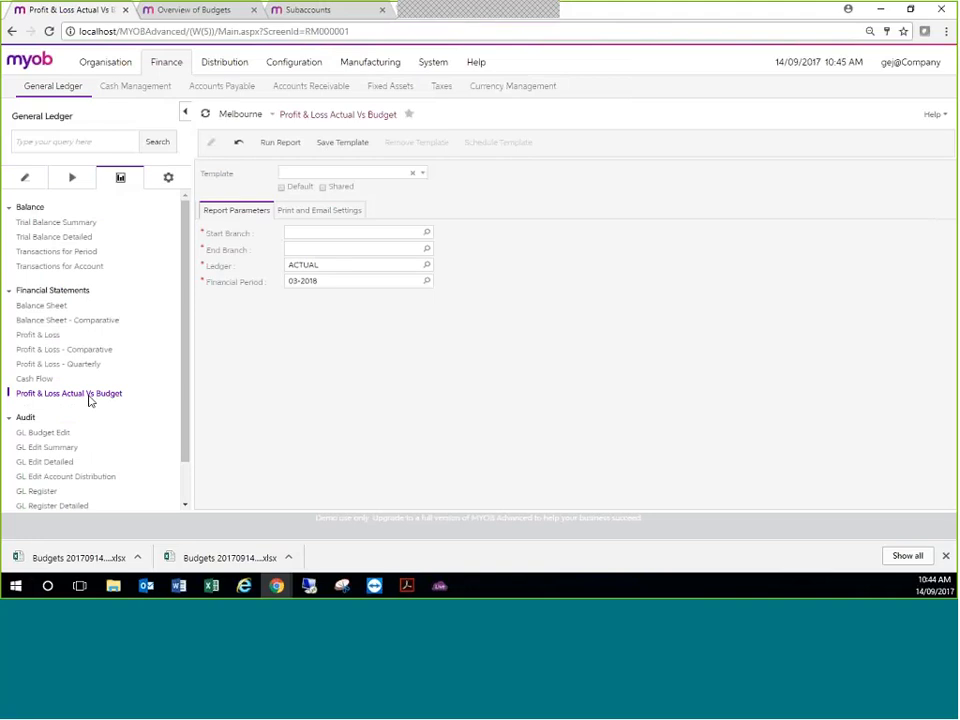
{"action": "left_click", "coordinate": [425, 234]}
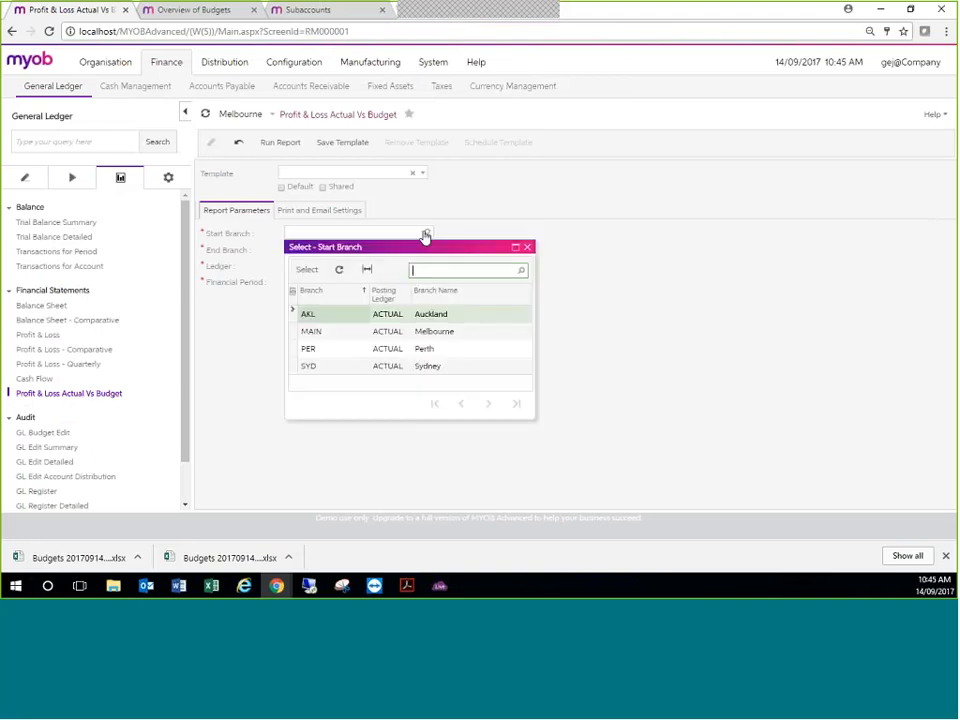
{"action": "double_click", "coordinate": [333, 332]}
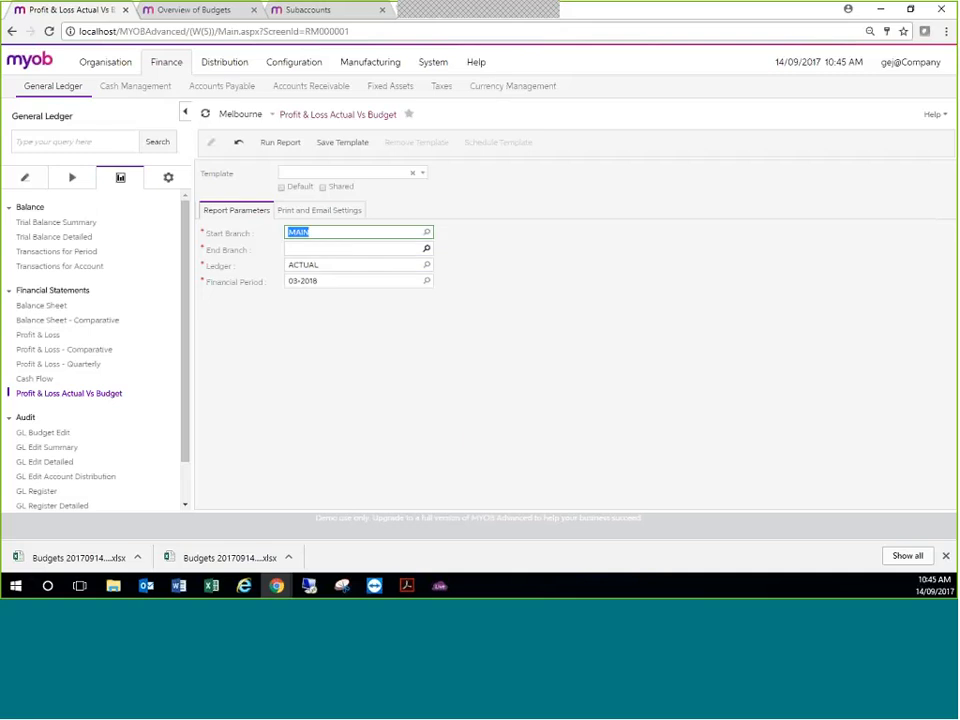
{"action": "left_click", "coordinate": [425, 250]}
{"action": "double_click", "coordinate": [313, 348]}
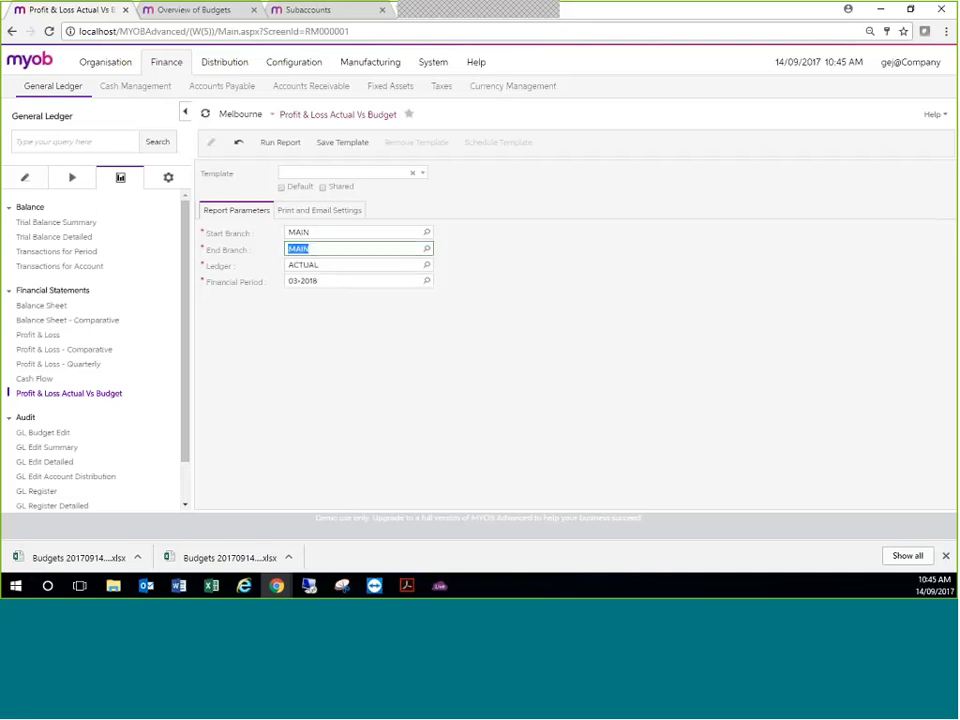
Set the financial period to 09-2016, run the report and review it down to Net Income (Loss).
{"action": "left_click", "coordinate": [348, 282]}
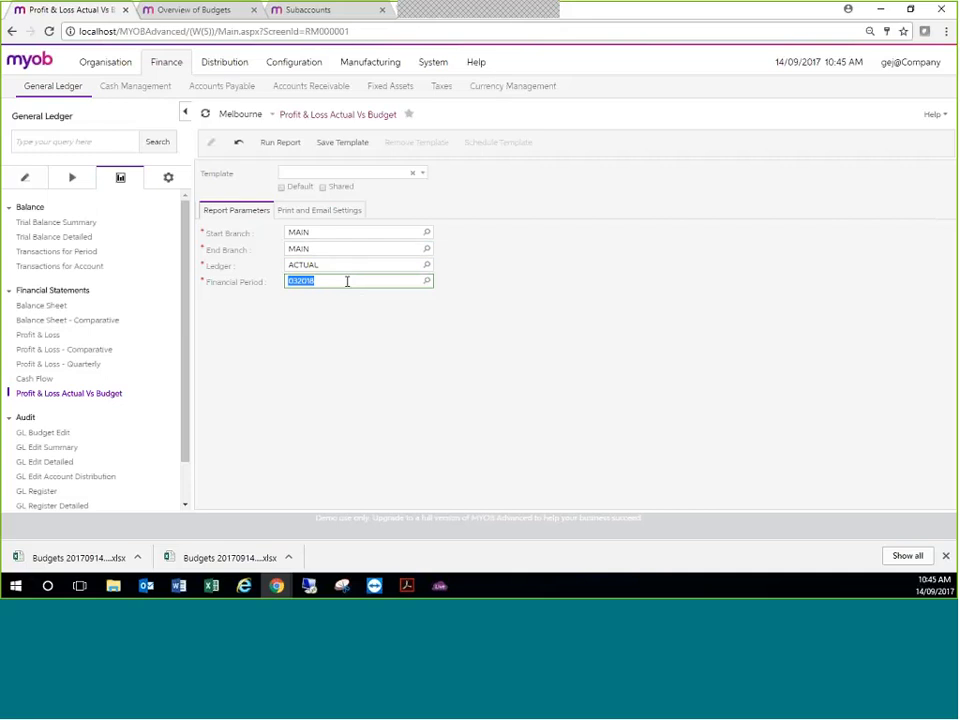
{"action": "type", "text": "03"}
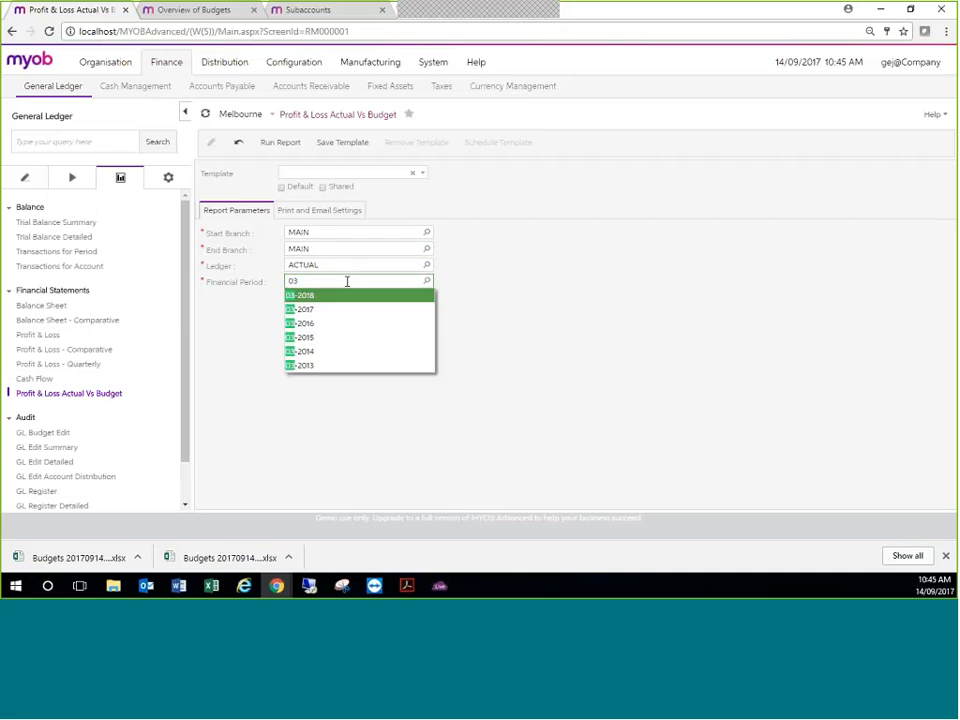
{"action": "key", "text": "BackSpace"}
{"action": "type", "text": "92016"}
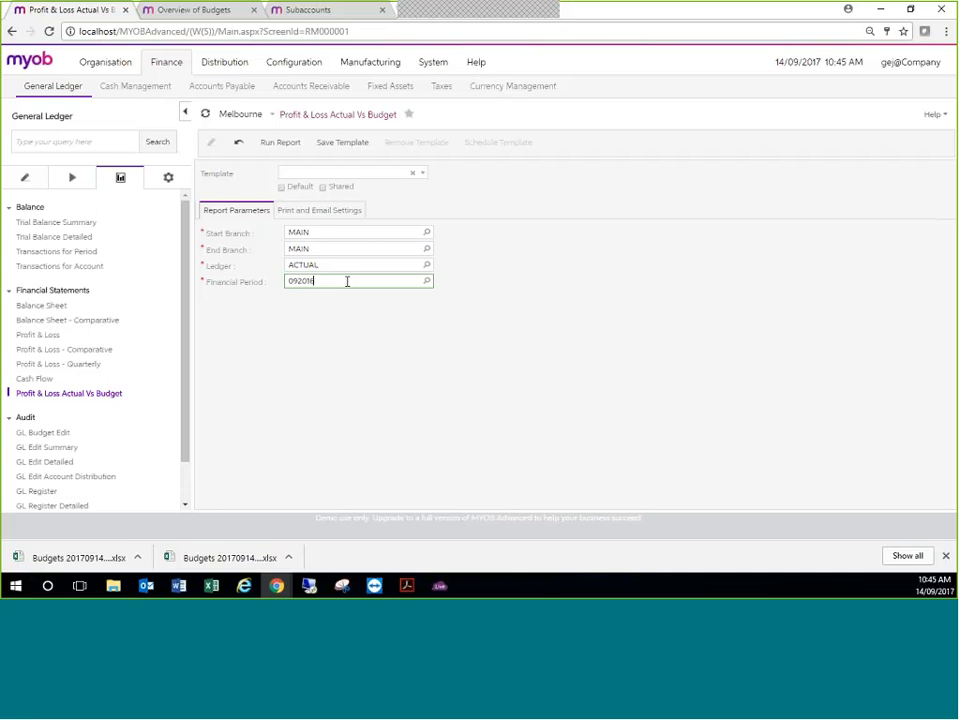
{"action": "key", "text": "Return"}
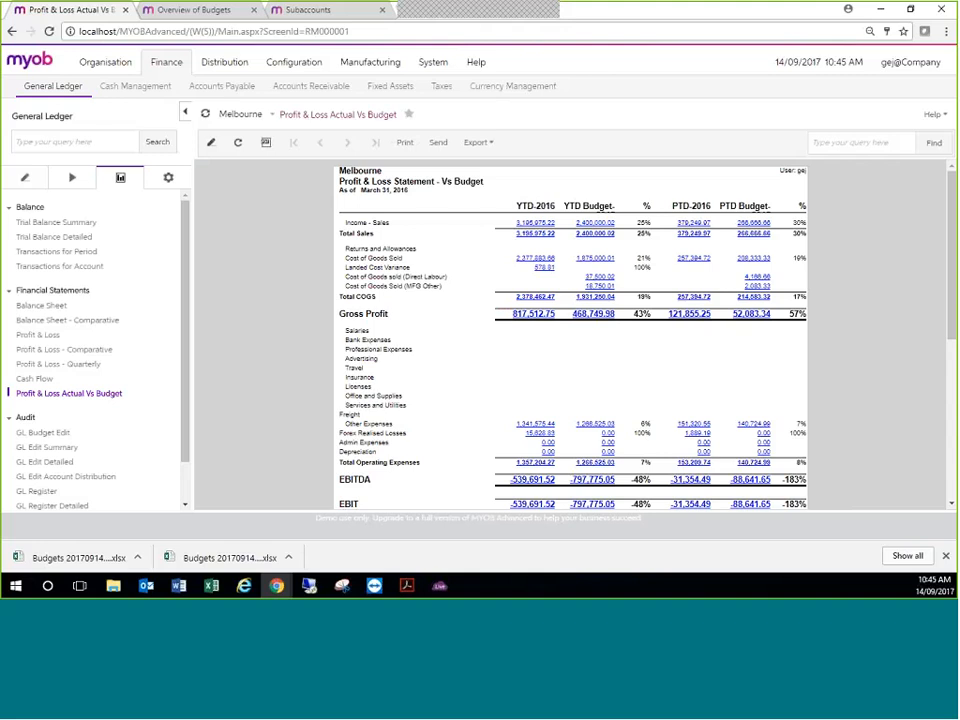
{"action": "scroll", "coordinate": [463, 358], "scroll_direction": "down", "scroll_amount": 3}
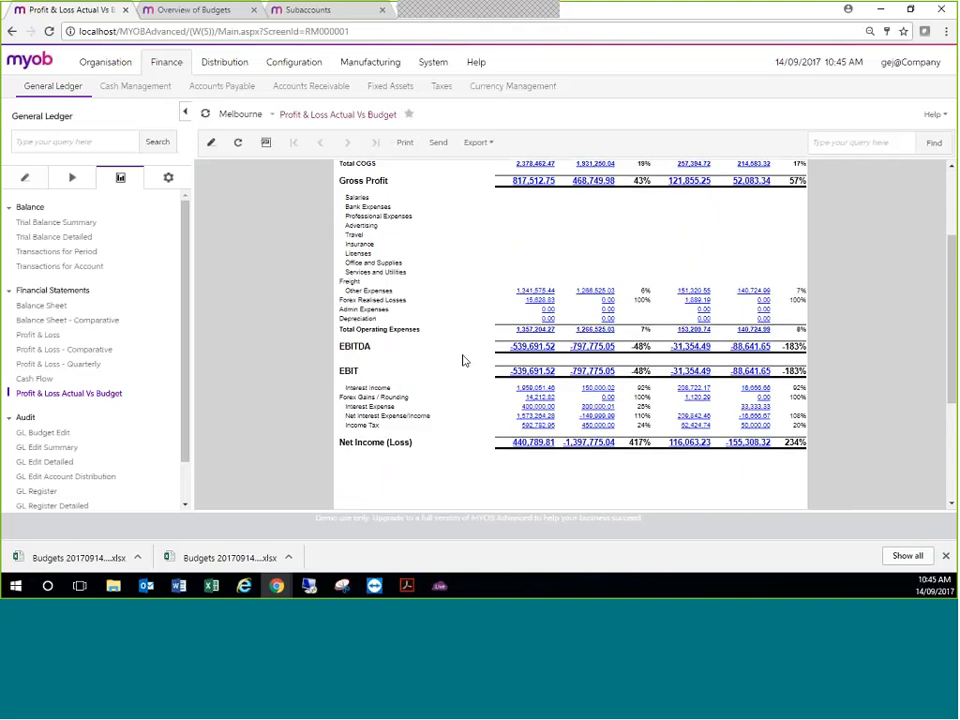
{"action": "scroll", "coordinate": [463, 360], "scroll_direction": "up", "scroll_amount": 3}
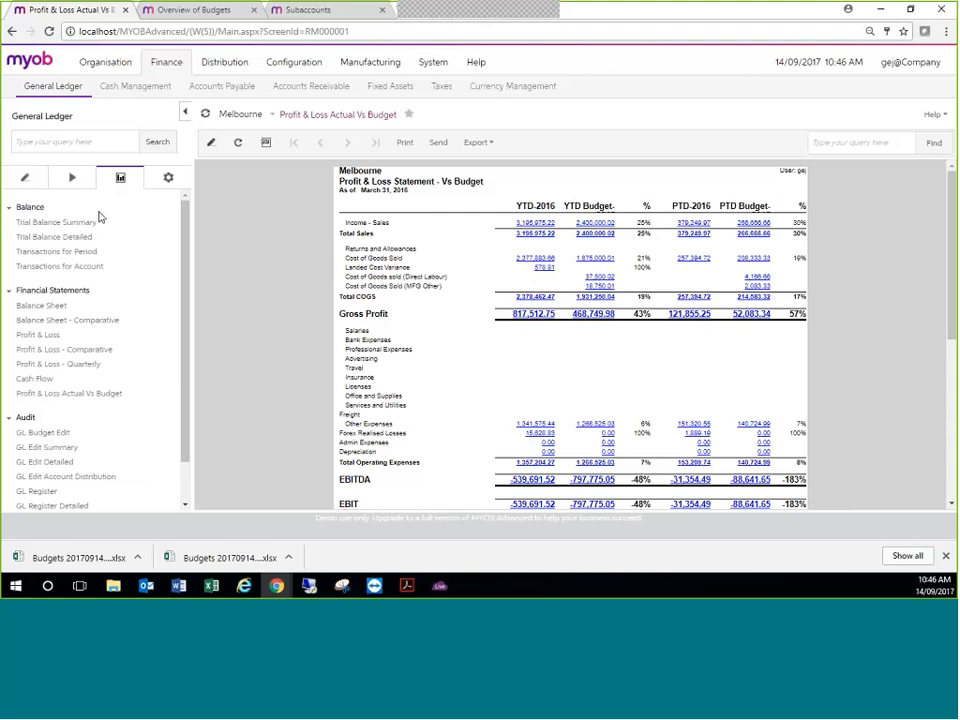
{"action": "left_click", "coordinate": [126, 212]}
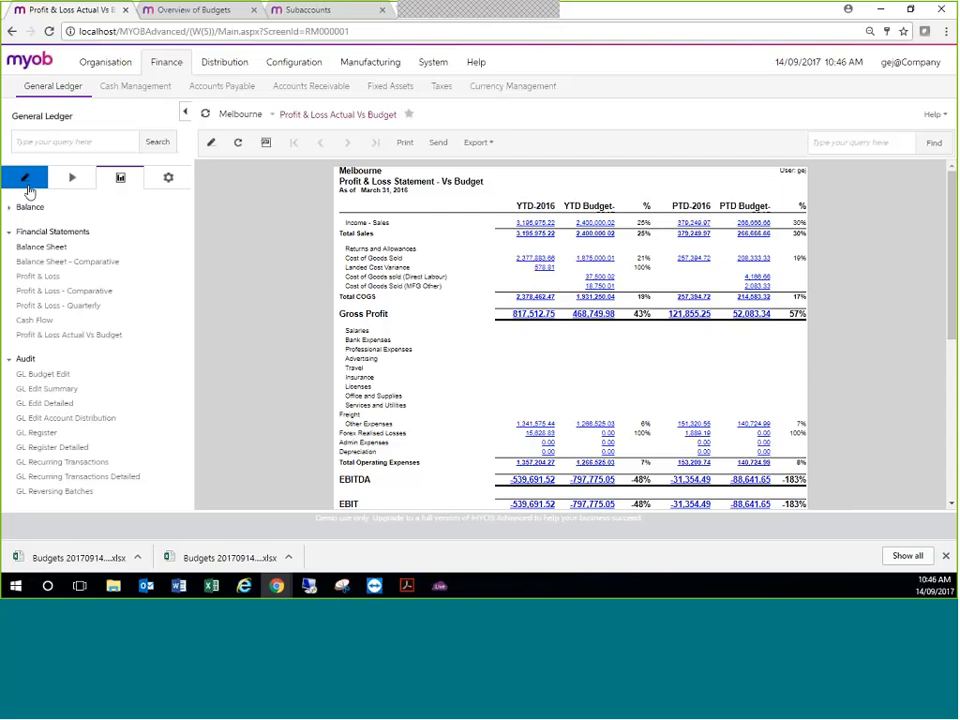
{"action": "left_click", "coordinate": [147, 206]}
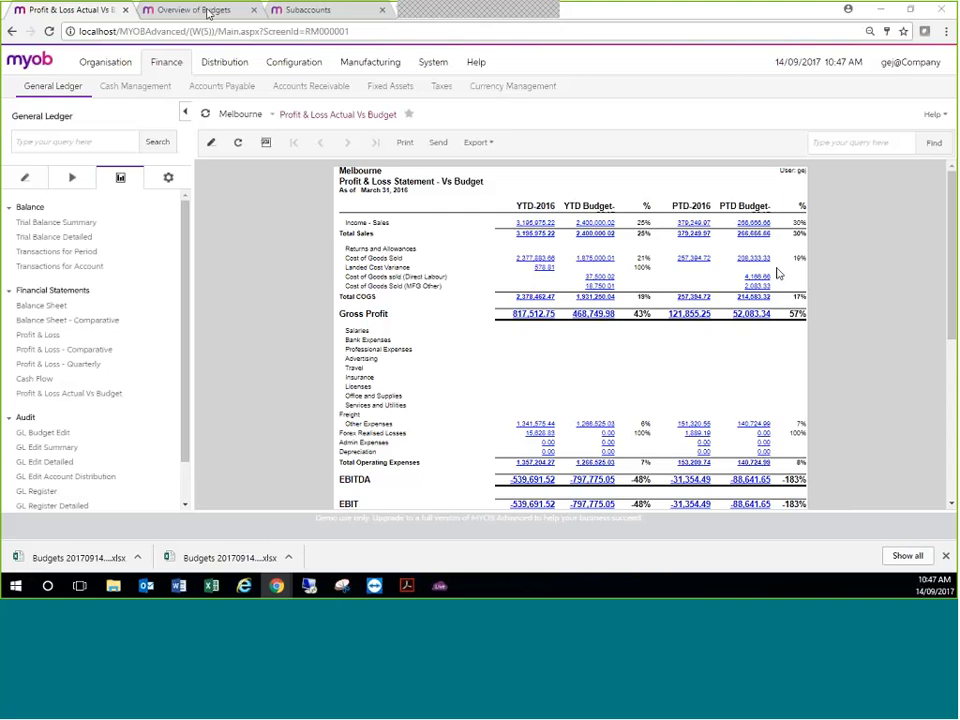
{"action": "left_click", "coordinate": [15, 178]}
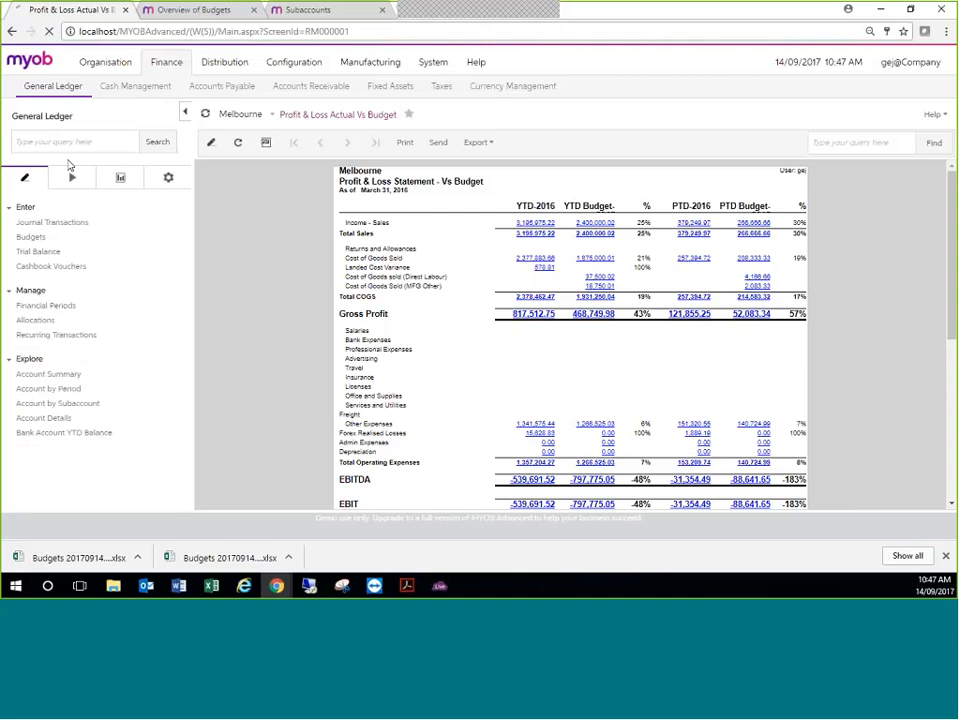
Open the 2016 PESFOR budget for MAIN and upload the Excel file Budgets 20170914 from Downloads.
{"action": "left_click", "coordinate": [28, 237]}
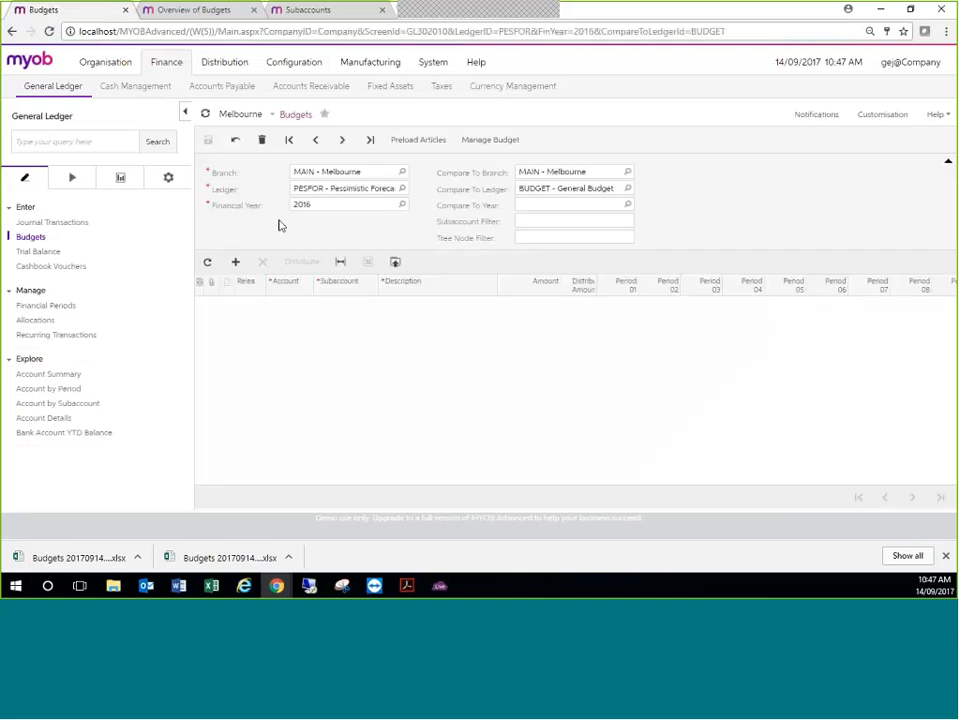
{"action": "left_click", "coordinate": [324, 207]}
{"action": "left_click", "coordinate": [396, 264]}
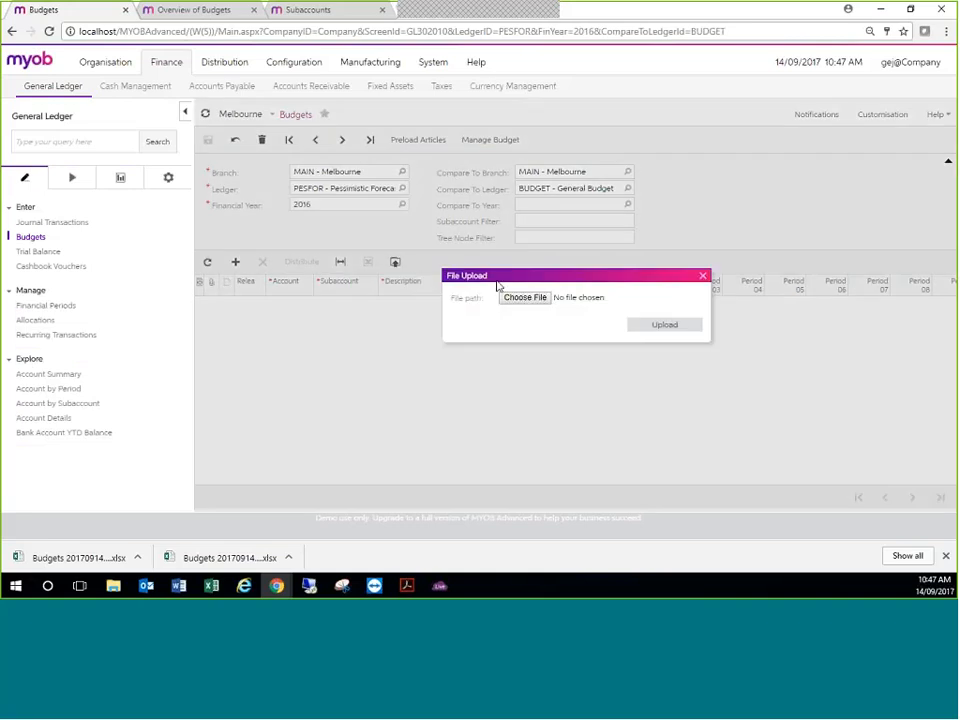
{"action": "left_click", "coordinate": [524, 298]}
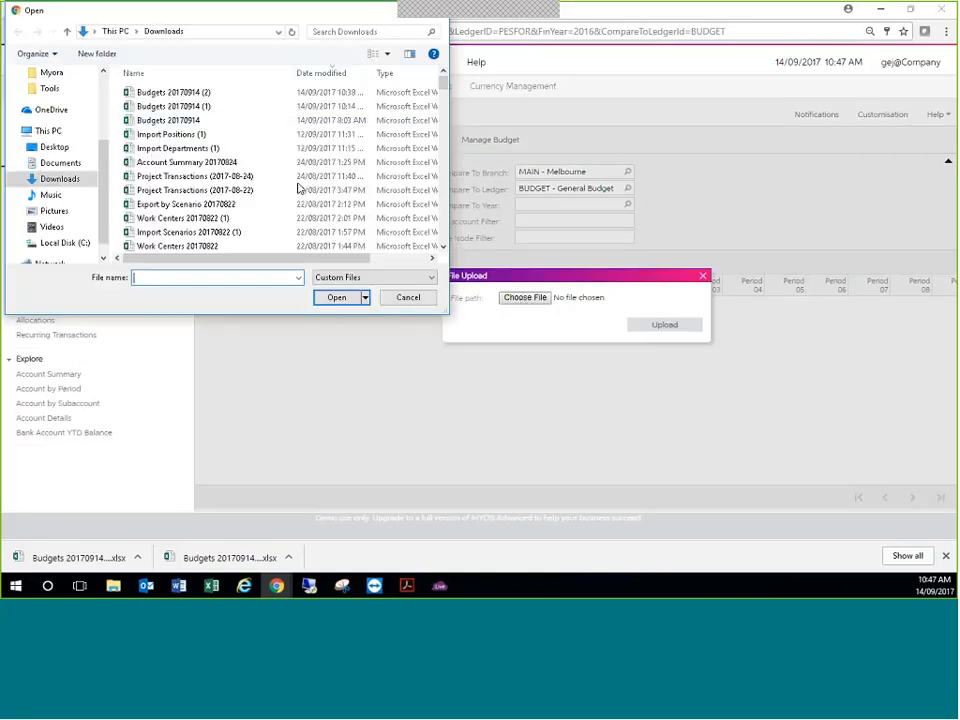
{"action": "left_click", "coordinate": [203, 121]}
{"action": "double_click", "coordinate": [203, 121]}
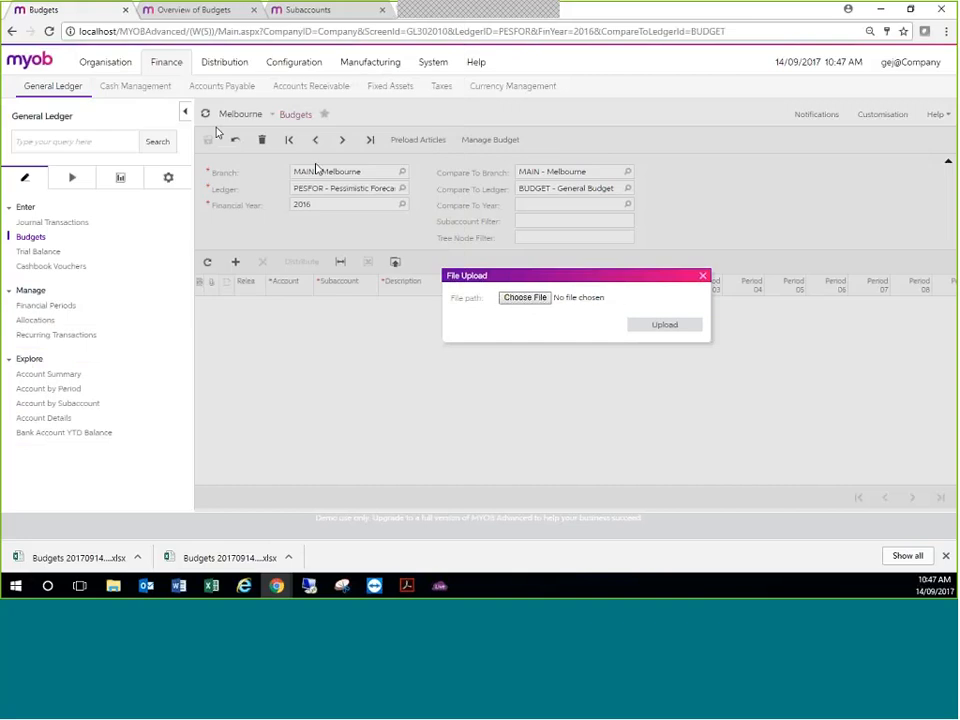
{"action": "left_click", "coordinate": [656, 327]}
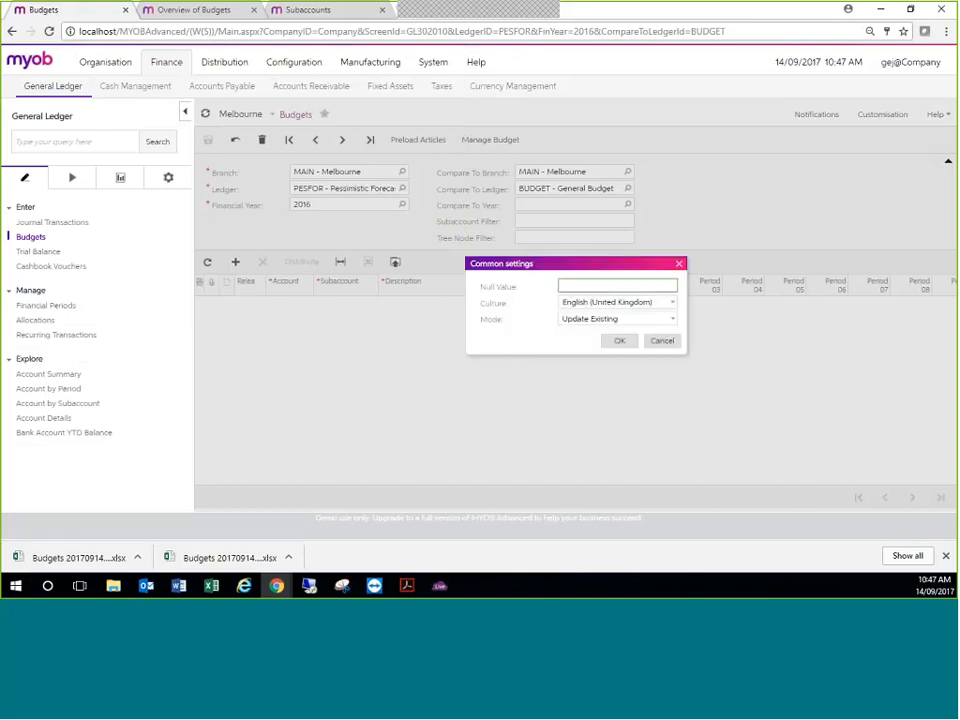
Import the uploaded budget using the Insert All Records mode and accept the proposed column mapping.
{"action": "left_click", "coordinate": [673, 319]}
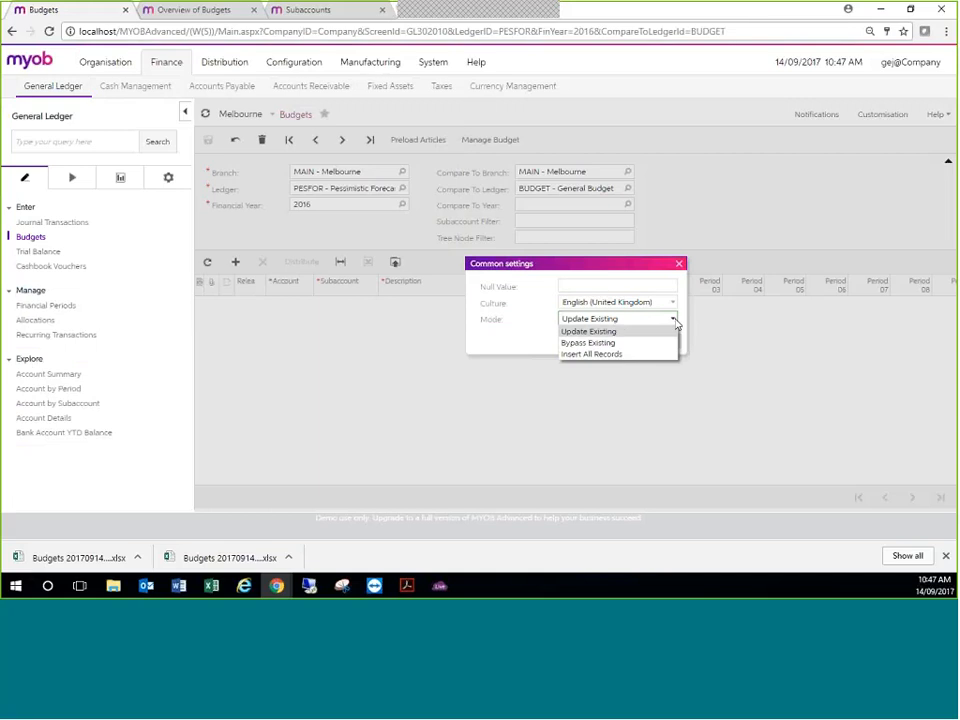
{"action": "left_click", "coordinate": [630, 355]}
{"action": "left_click", "coordinate": [621, 345]}
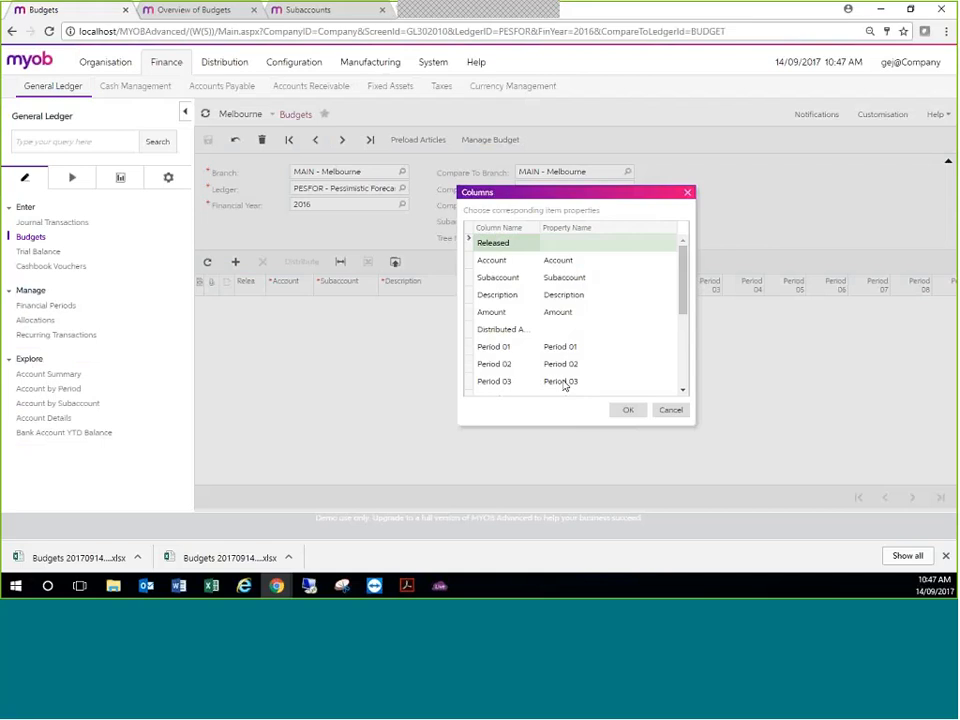
{"action": "left_click", "coordinate": [628, 410]}
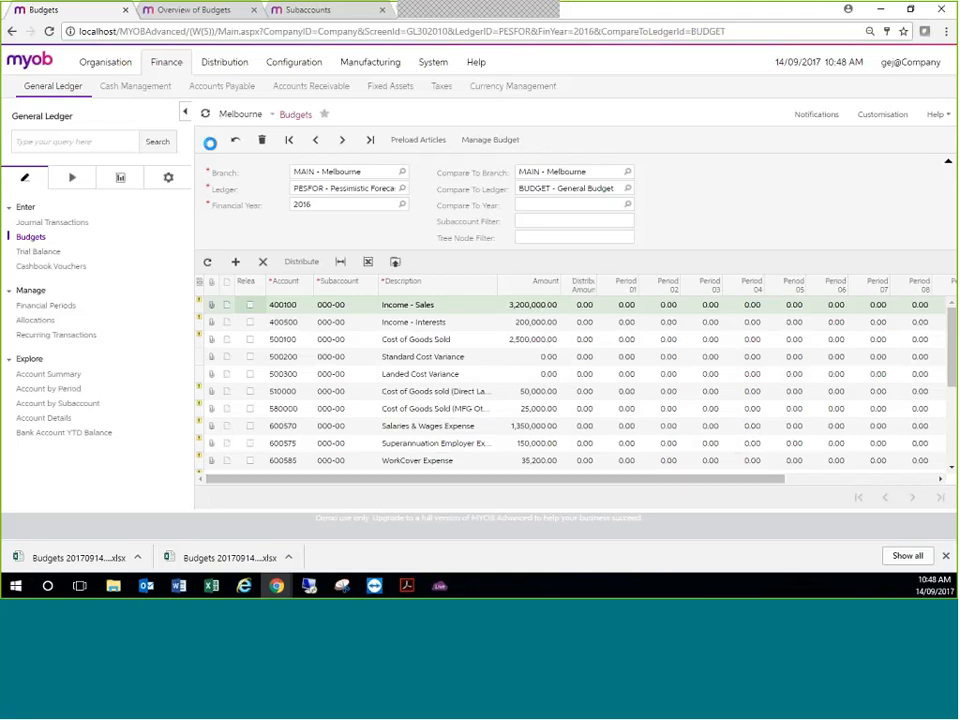
Distribute the year amounts evenly by period for all imported articles, and stay in Budgets rather than leave with unsaved changes.
{"action": "left_click", "coordinate": [293, 264]}
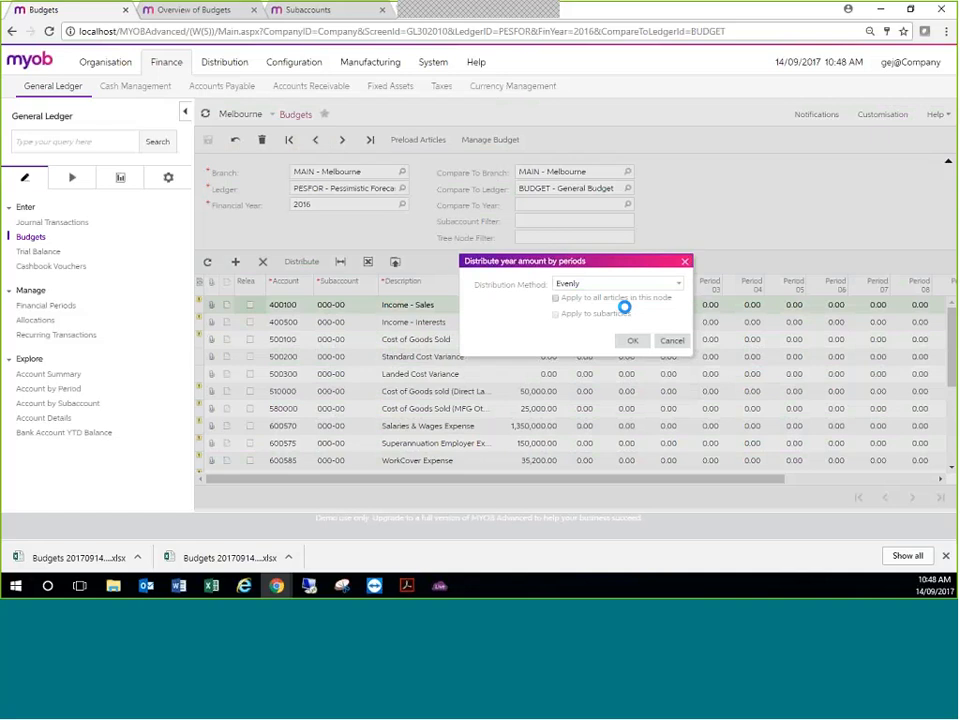
{"action": "left_click", "coordinate": [632, 341]}
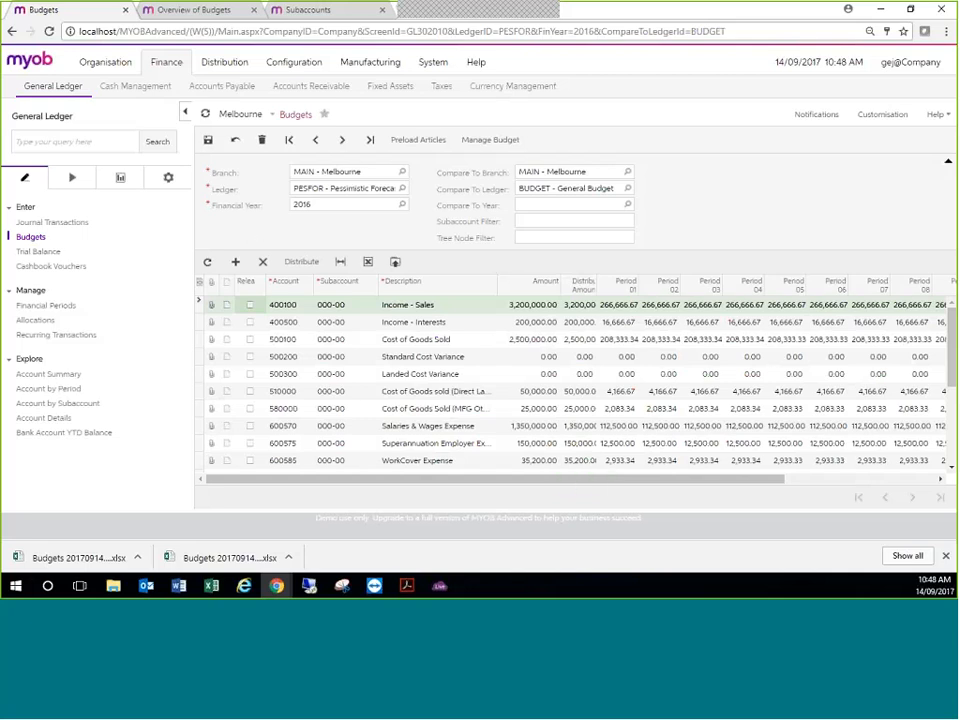
{"action": "left_click", "coordinate": [76, 179]}
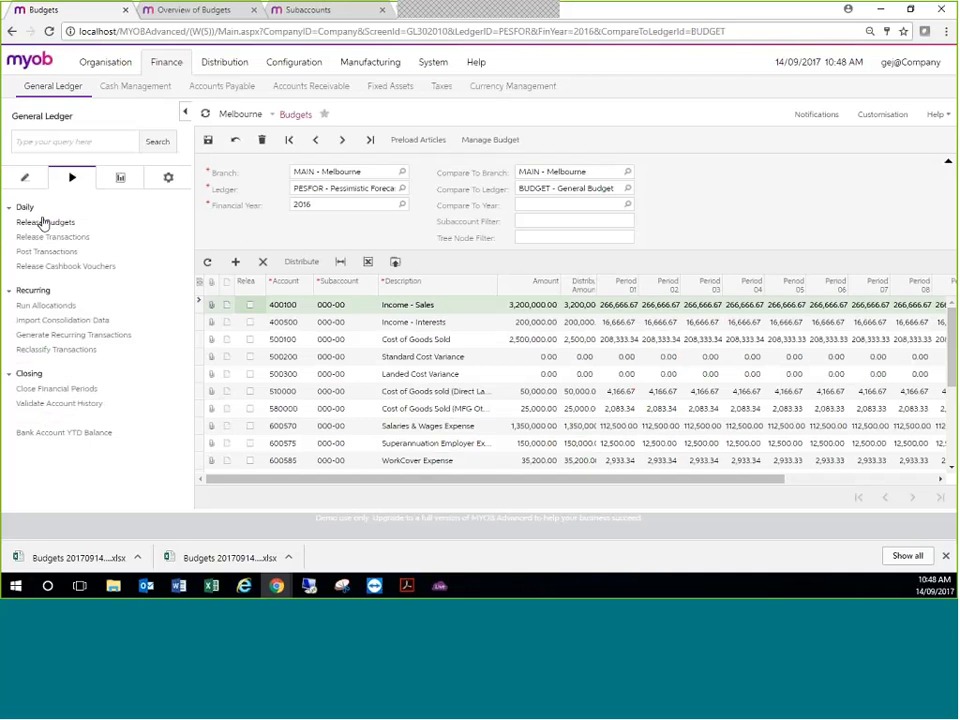
{"action": "left_click", "coordinate": [44, 222]}
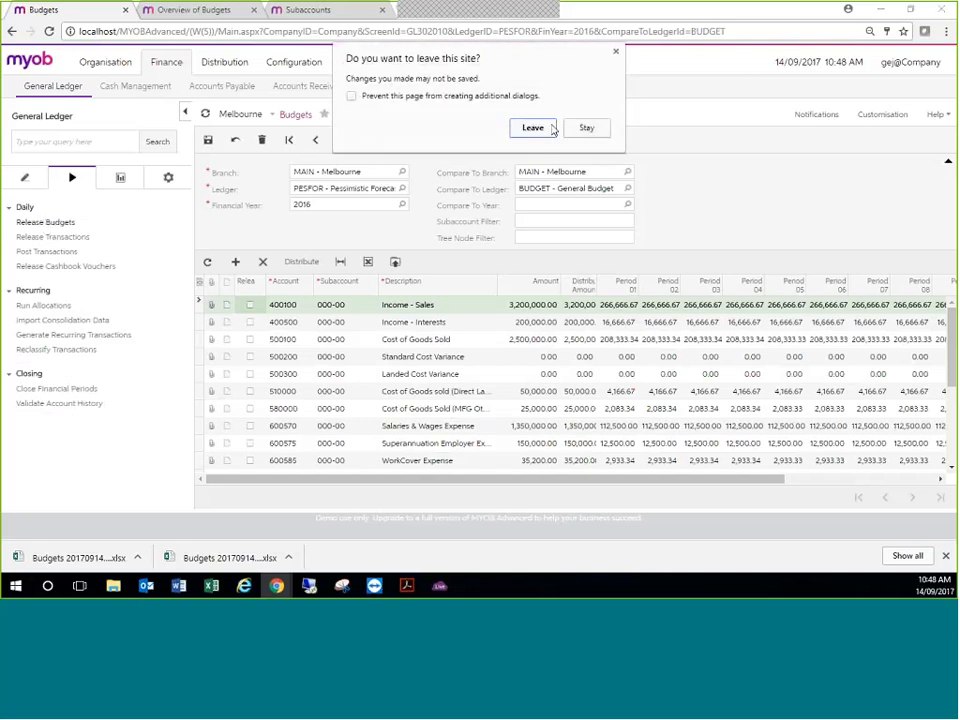
{"action": "left_click", "coordinate": [587, 130]}
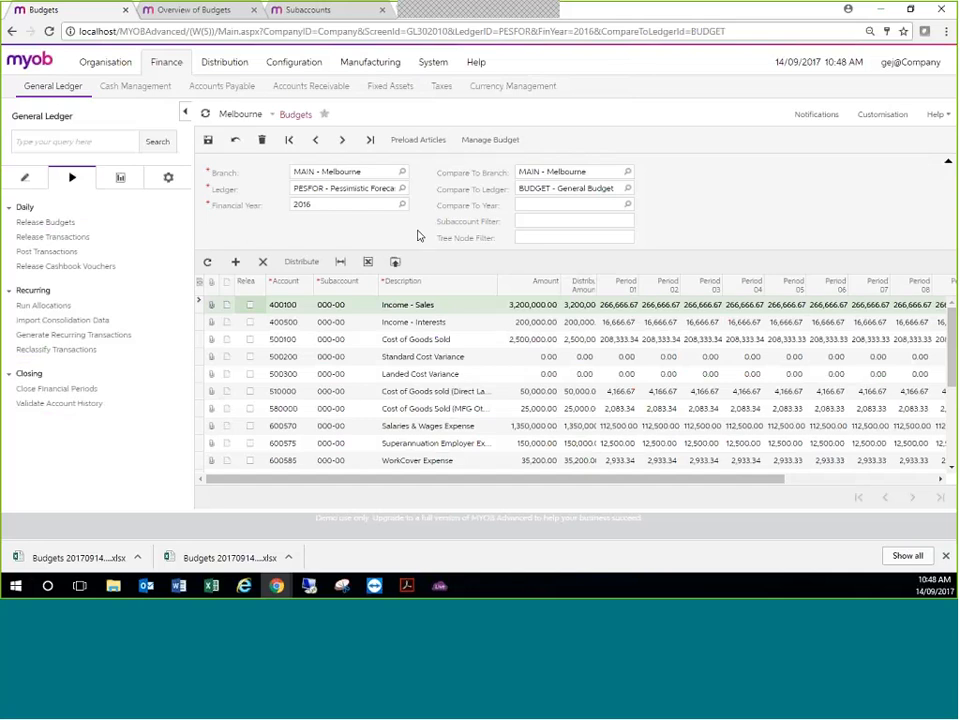
Check Release Budgets for the imported PESFOR articles, recheck after viewing the budget, and return to Budgets.
{"action": "left_click", "coordinate": [37, 224]}
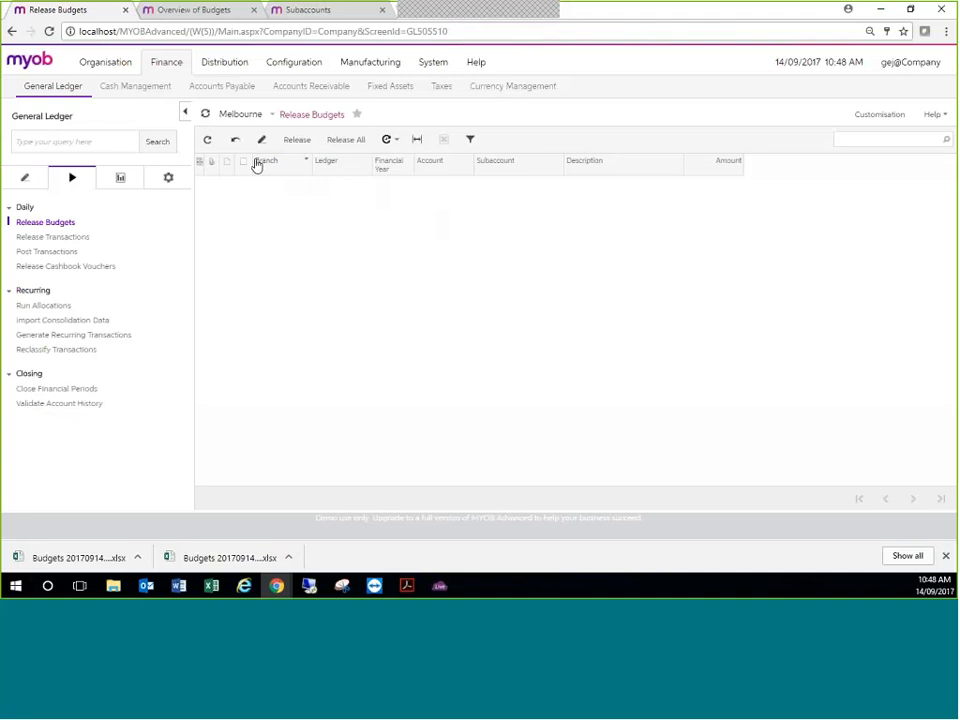
{"action": "left_click", "coordinate": [33, 186]}
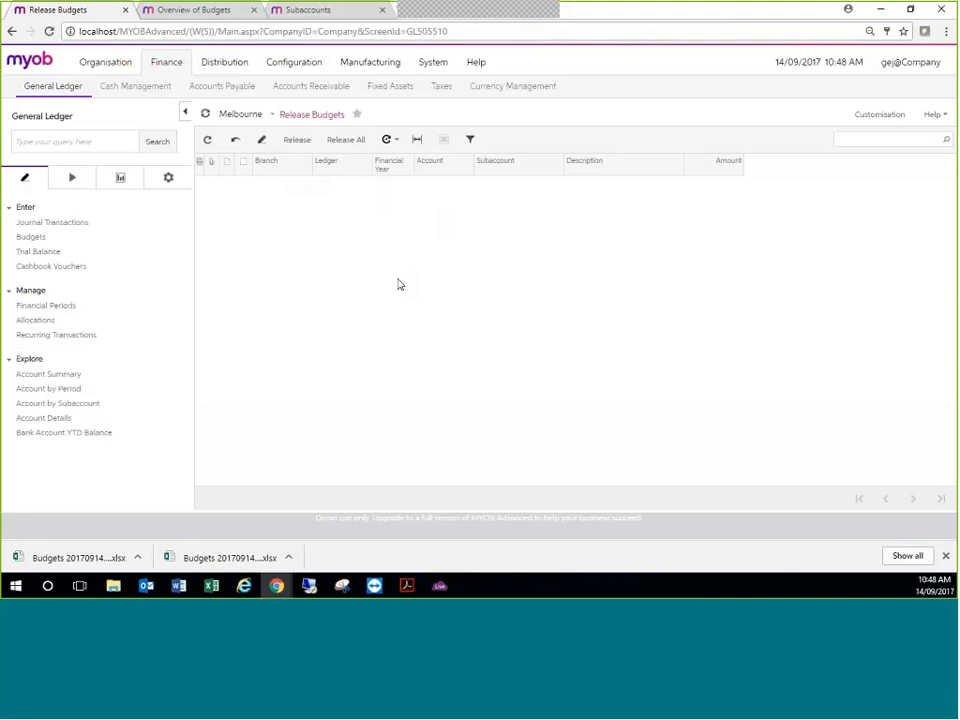
{"action": "left_click", "coordinate": [37, 238]}
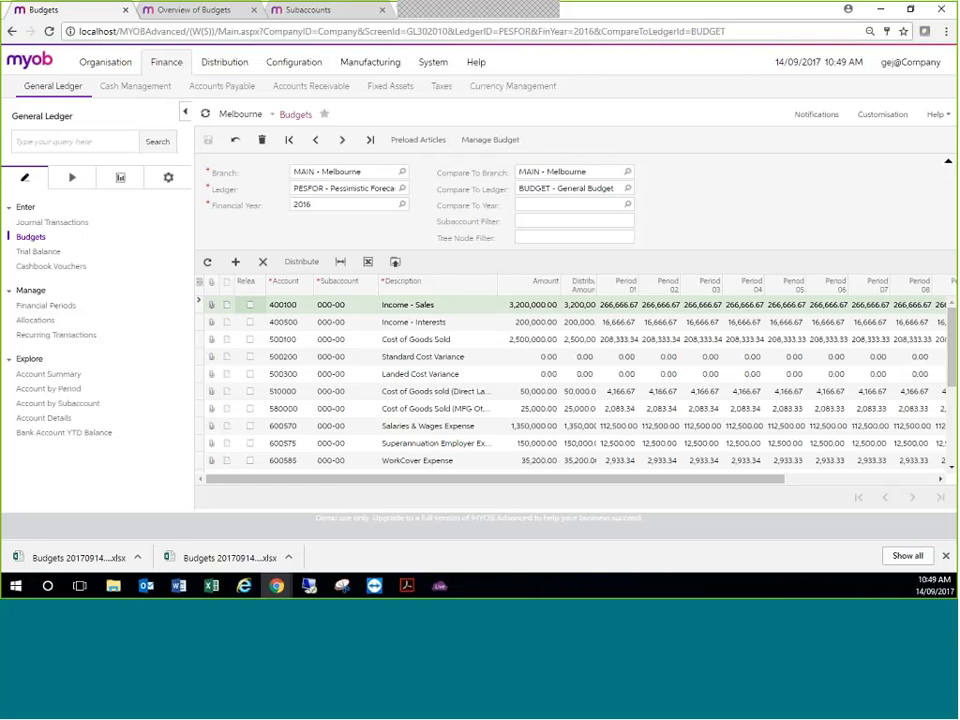
{"action": "left_click", "coordinate": [72, 177]}
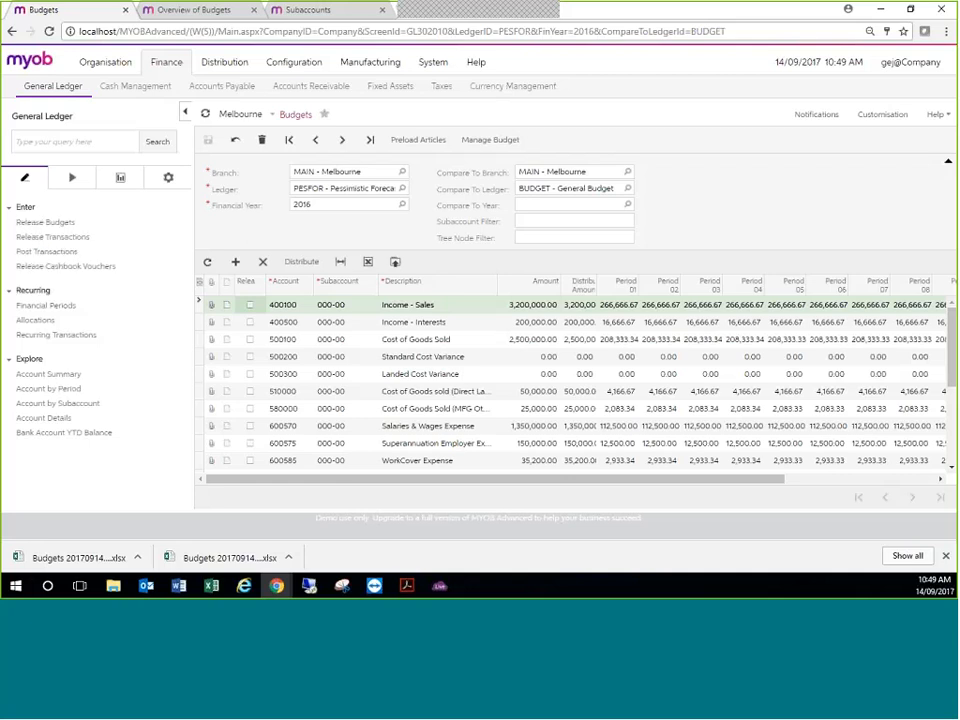
{"action": "left_click", "coordinate": [48, 223]}
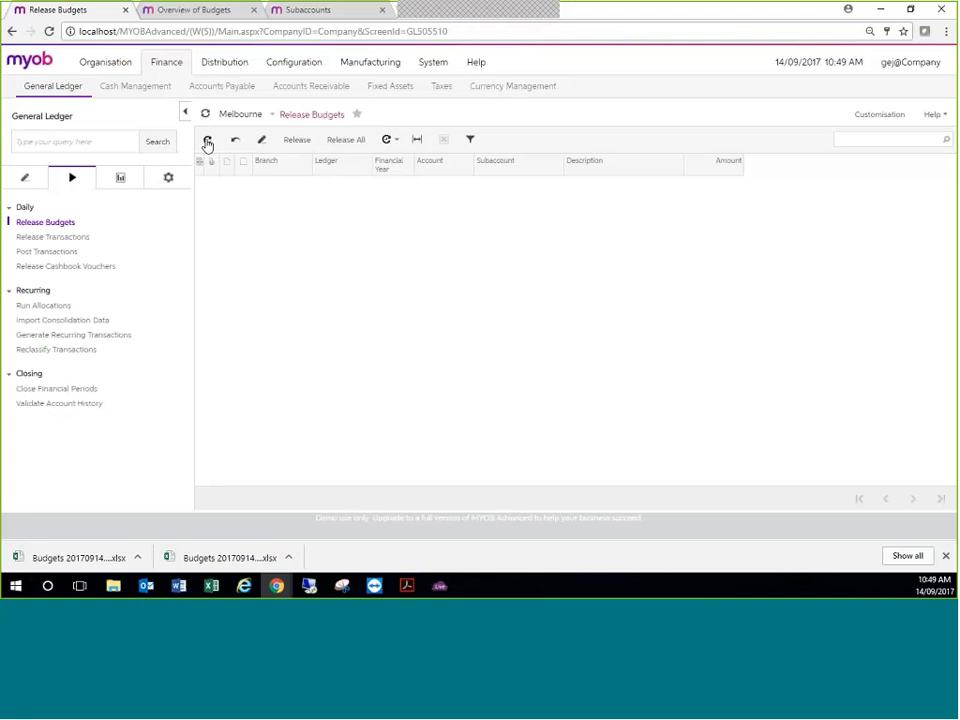
{"action": "left_click", "coordinate": [25, 180]}
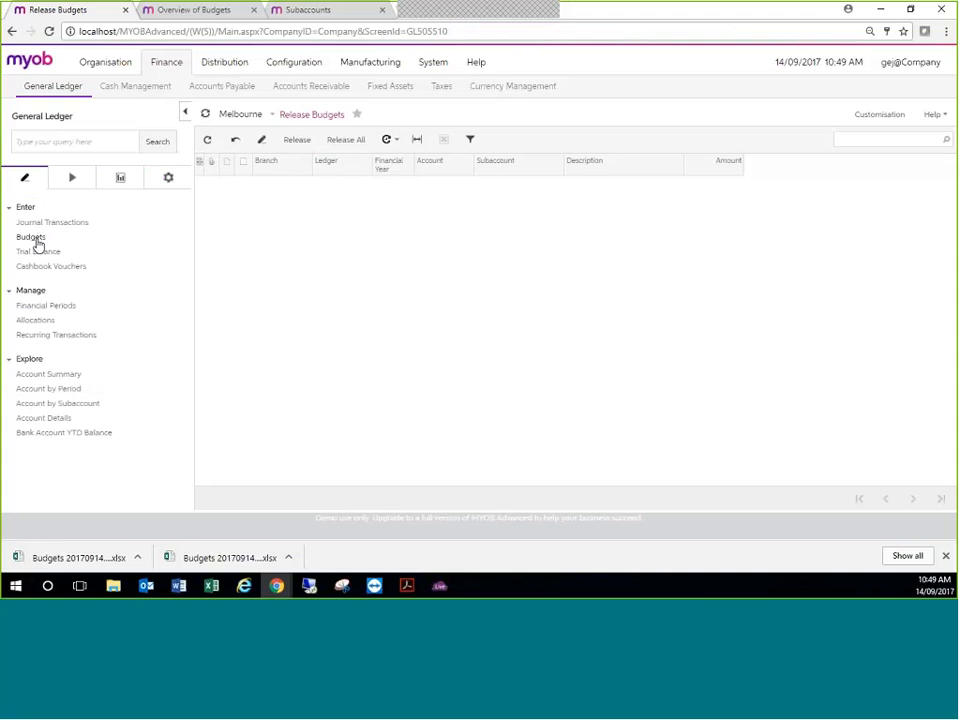
{"action": "left_click", "coordinate": [31, 238]}
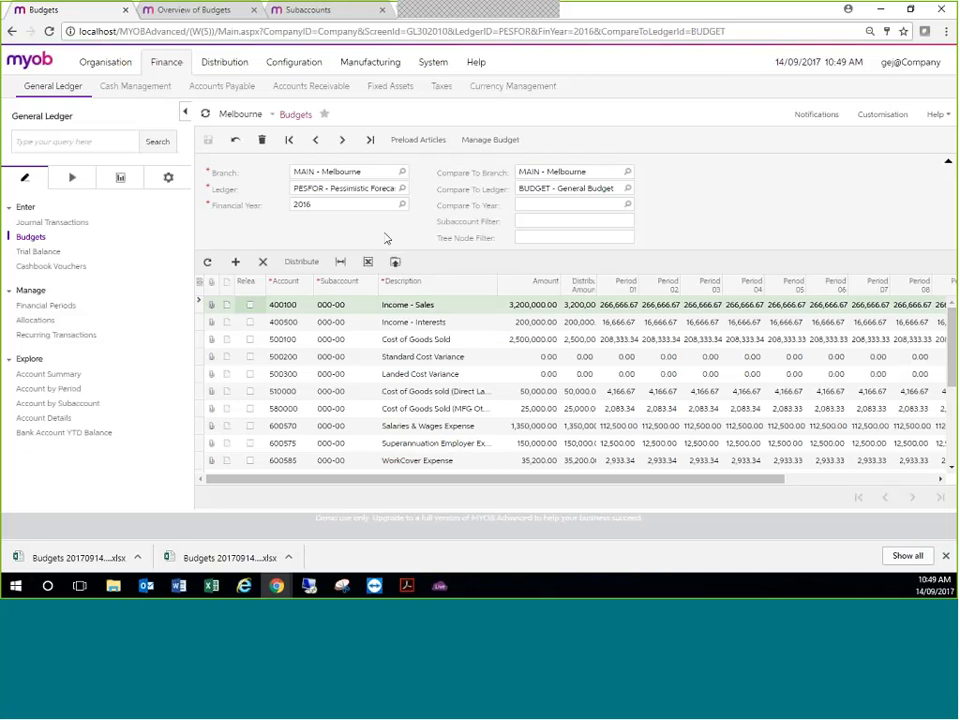
Redistribute the year amounts evenly across the periods, and release all the 2016 PESFOR budget articles.
{"action": "left_click", "coordinate": [300, 263]}
{"action": "left_click", "coordinate": [572, 300]}
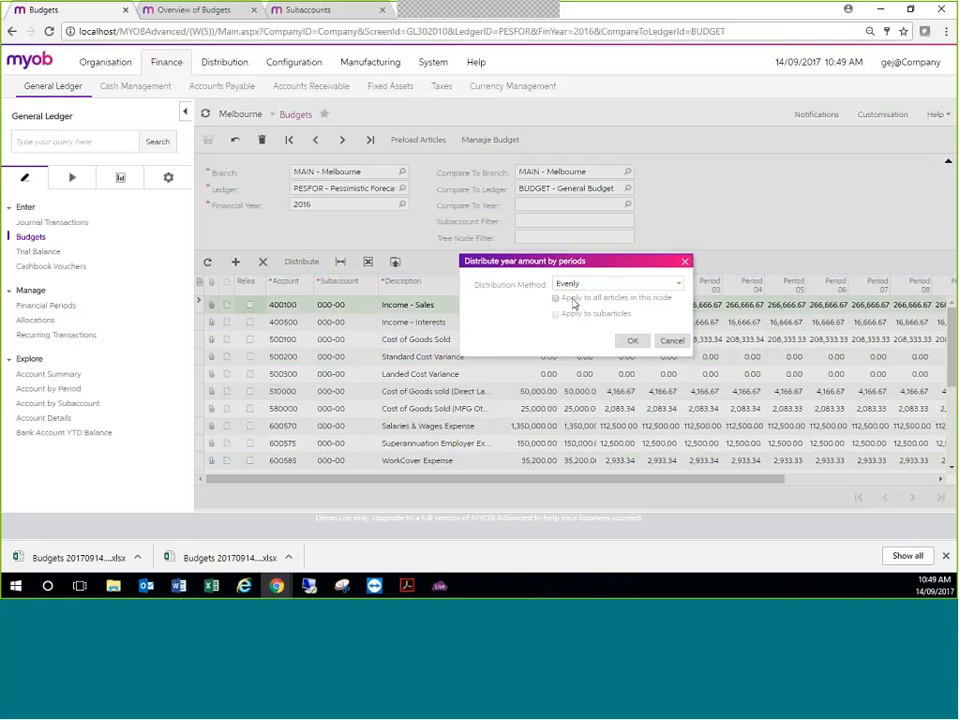
{"action": "left_click", "coordinate": [633, 342]}
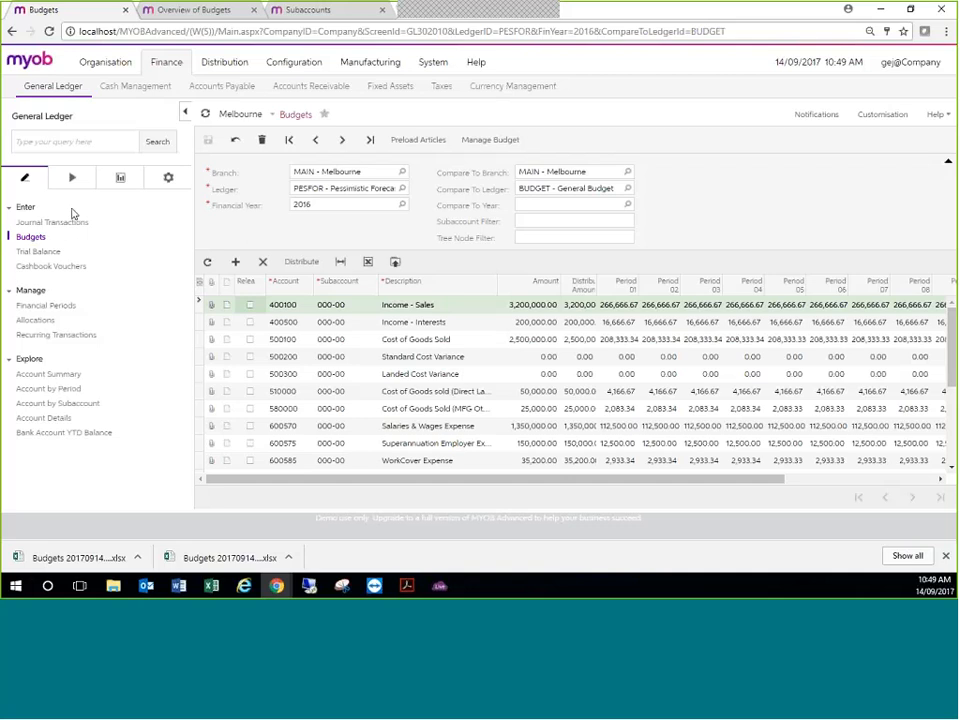
{"action": "left_click", "coordinate": [72, 178]}
{"action": "left_click", "coordinate": [46, 222]}
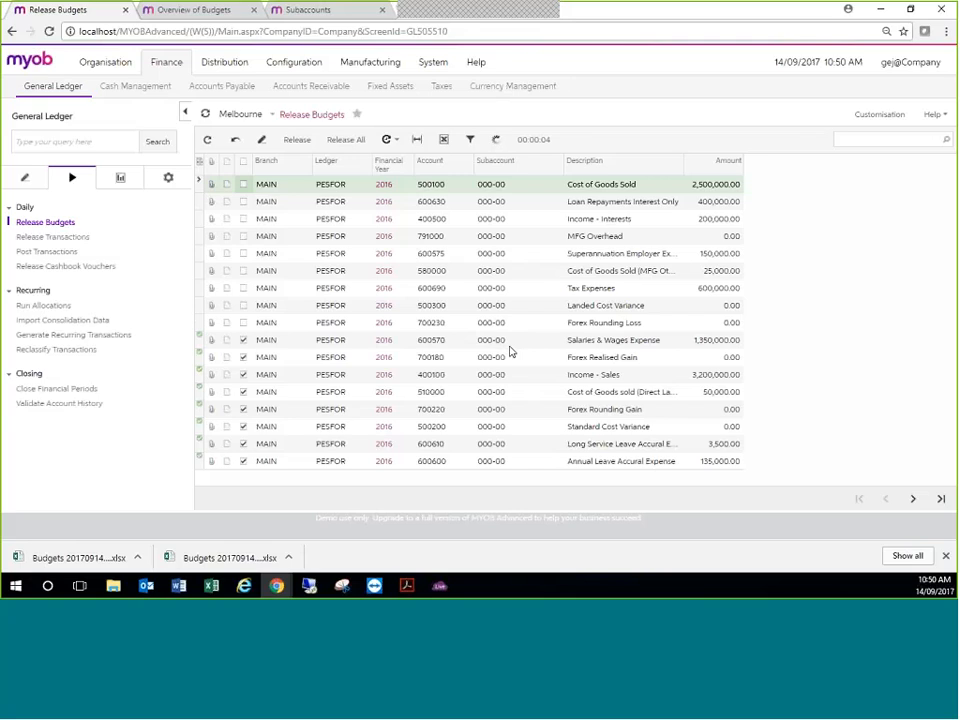
Return to the PESFOR budget, set the Income - Sales amount to 3,900,000 and distribute it evenly across the periods.
{"action": "left_click", "coordinate": [33, 186]}
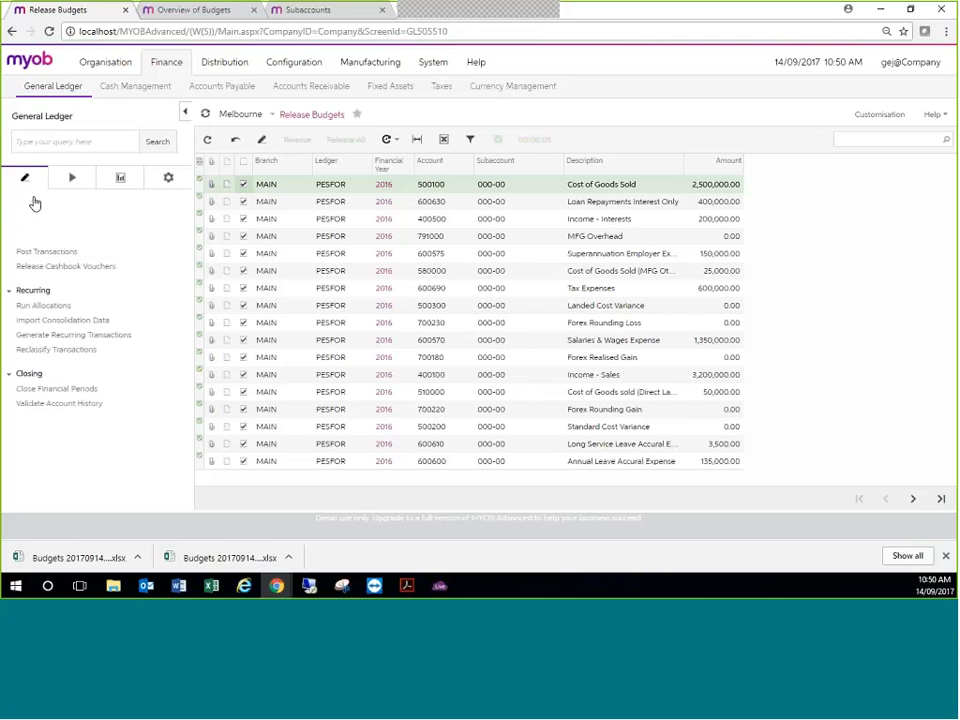
{"action": "left_click", "coordinate": [31, 237]}
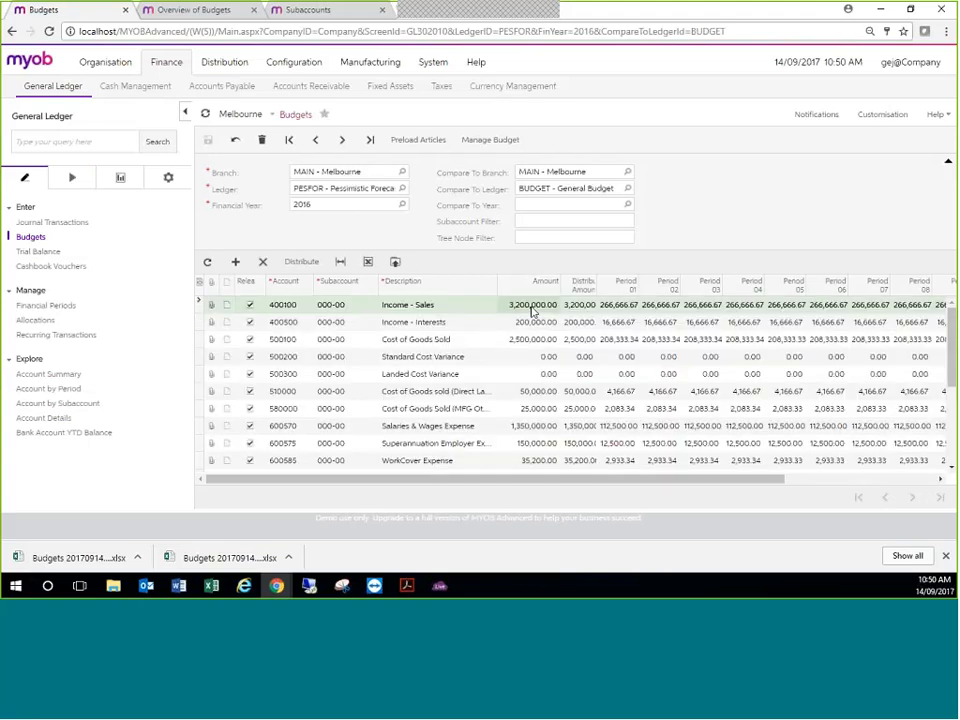
{"action": "left_click", "coordinate": [533, 305]}
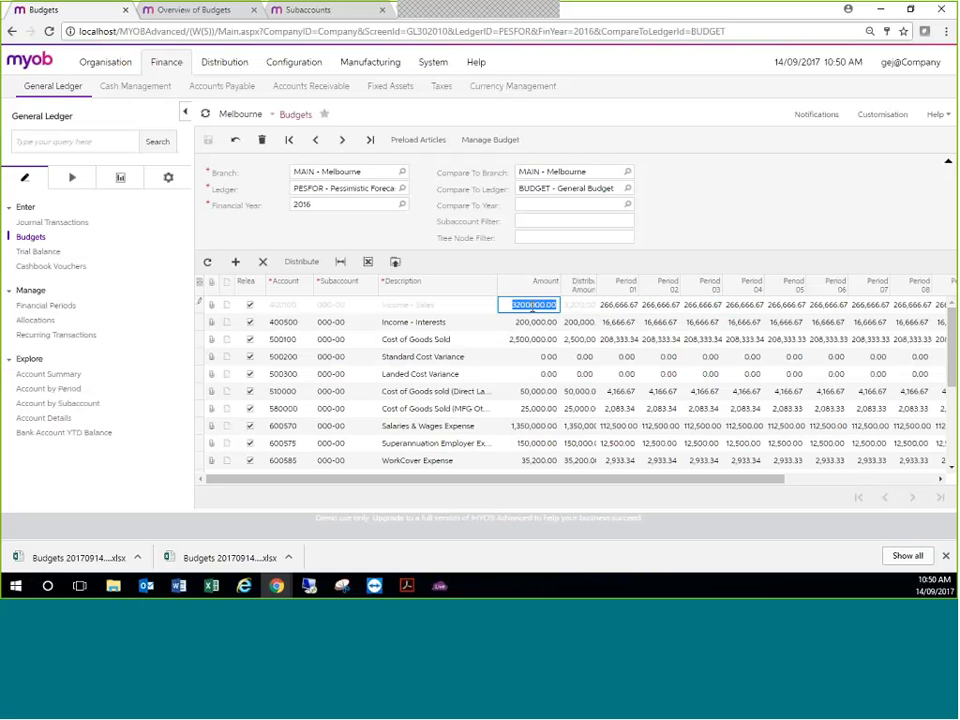
{"action": "type", "text": "3,900,000"}
{"action": "key", "text": "Tab"}
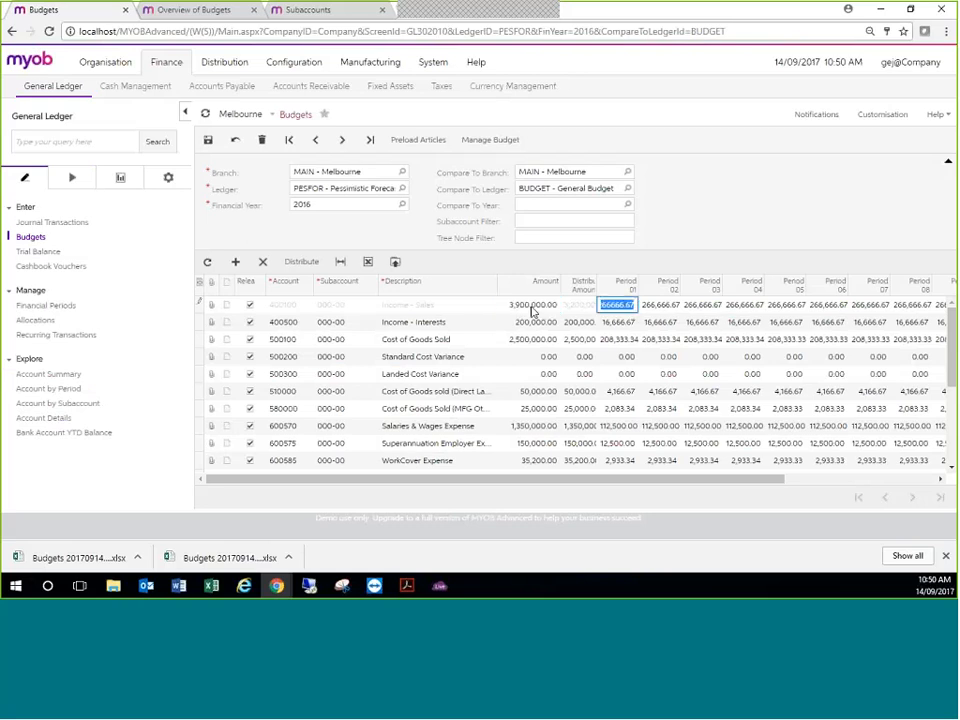
{"action": "left_click", "coordinate": [302, 263]}
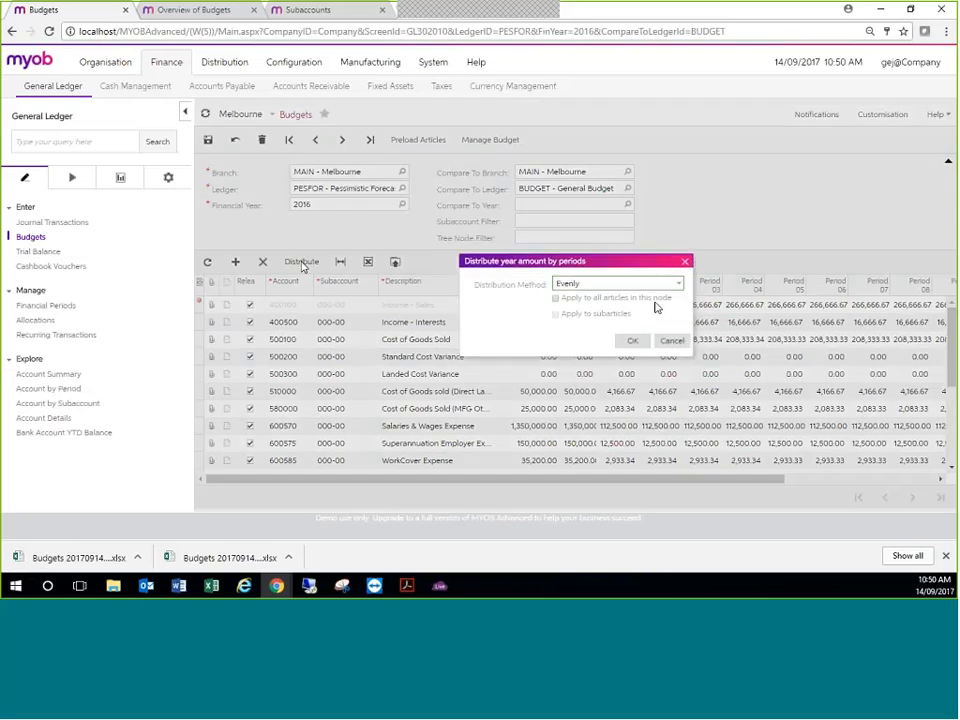
{"action": "left_click", "coordinate": [637, 341]}
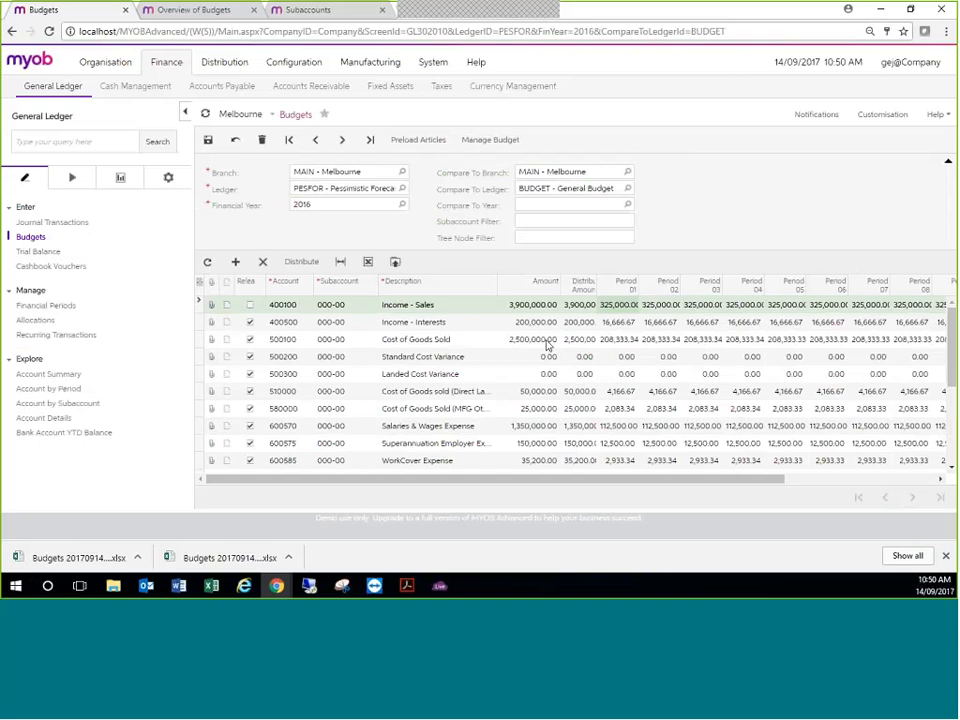
Clear the yearly amount for 500100 Cost of Goods Sold and distribute it evenly across the periods.
{"action": "left_click", "coordinate": [545, 339]}
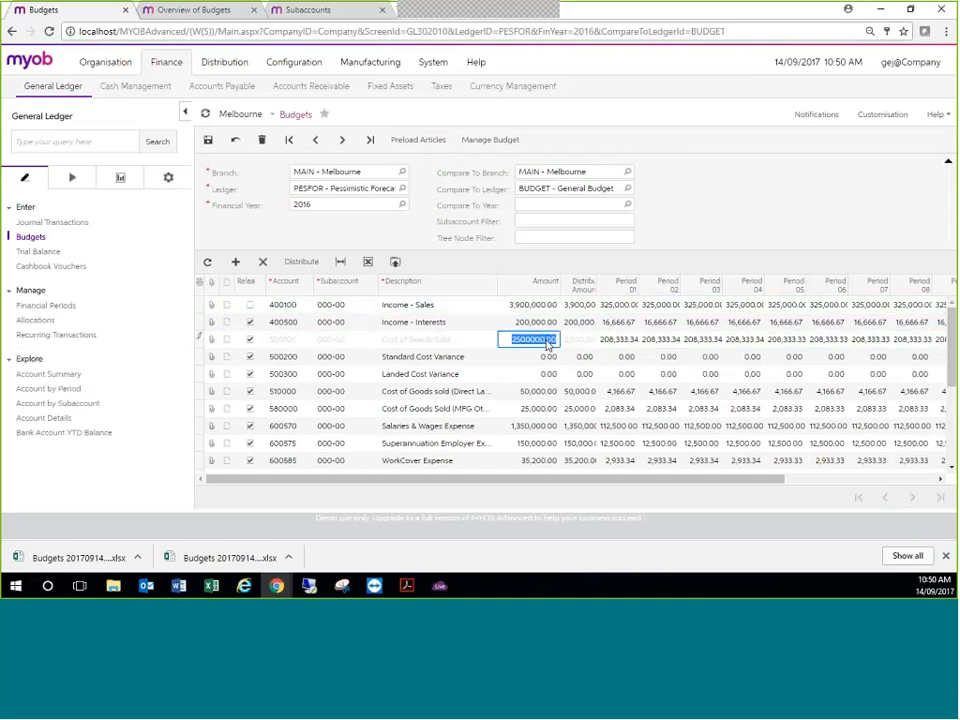
{"action": "key", "text": "Delete"}
{"action": "key", "text": "Tab"}
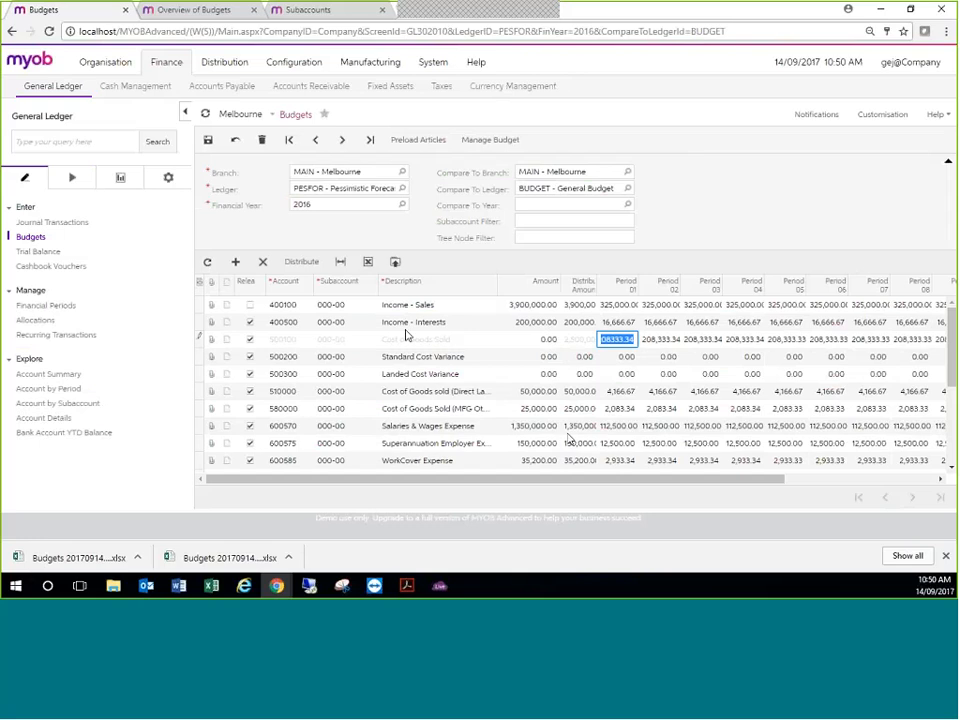
{"action": "left_click", "coordinate": [298, 261]}
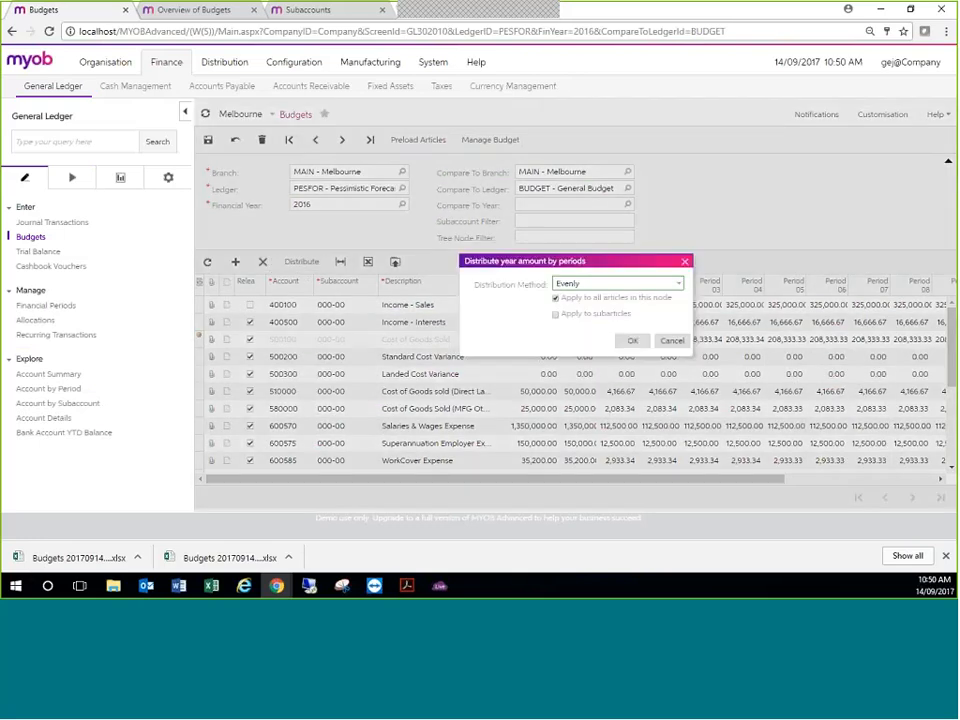
{"action": "left_click", "coordinate": [626, 341]}
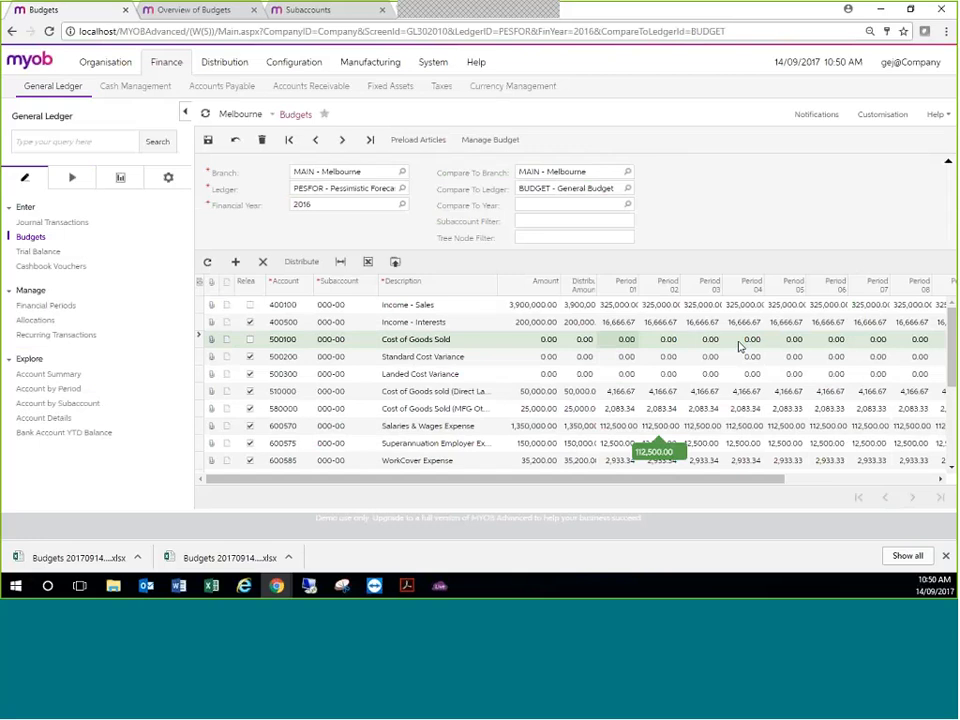
Roll back all articles of the PESFOR budget to their released values using Manage Budget.
{"action": "left_click", "coordinate": [489, 140]}
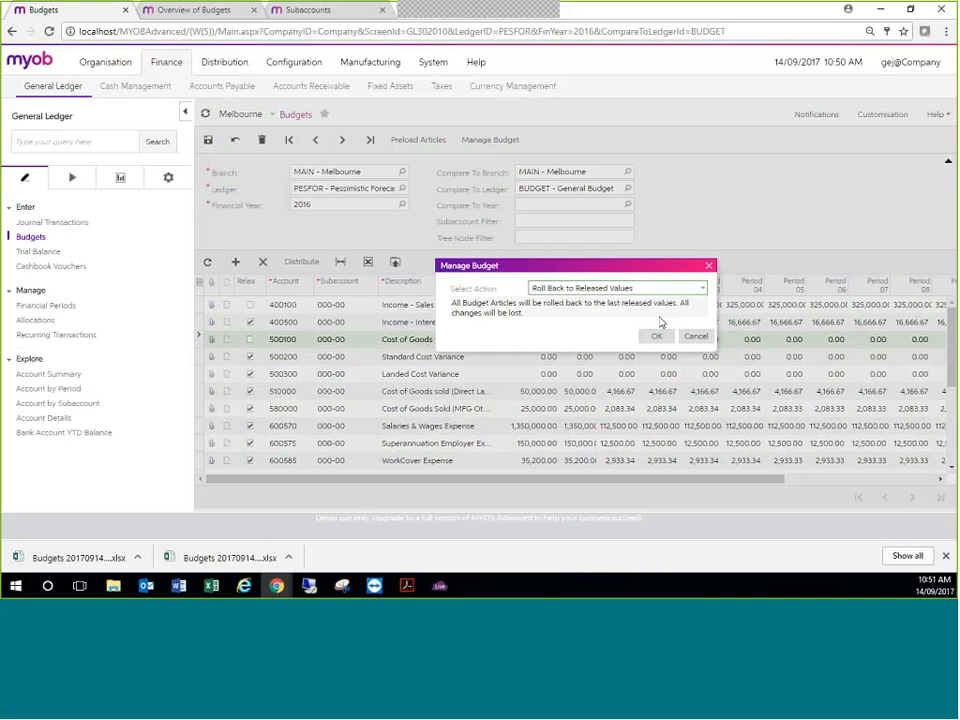
{"action": "left_click", "coordinate": [656, 339]}
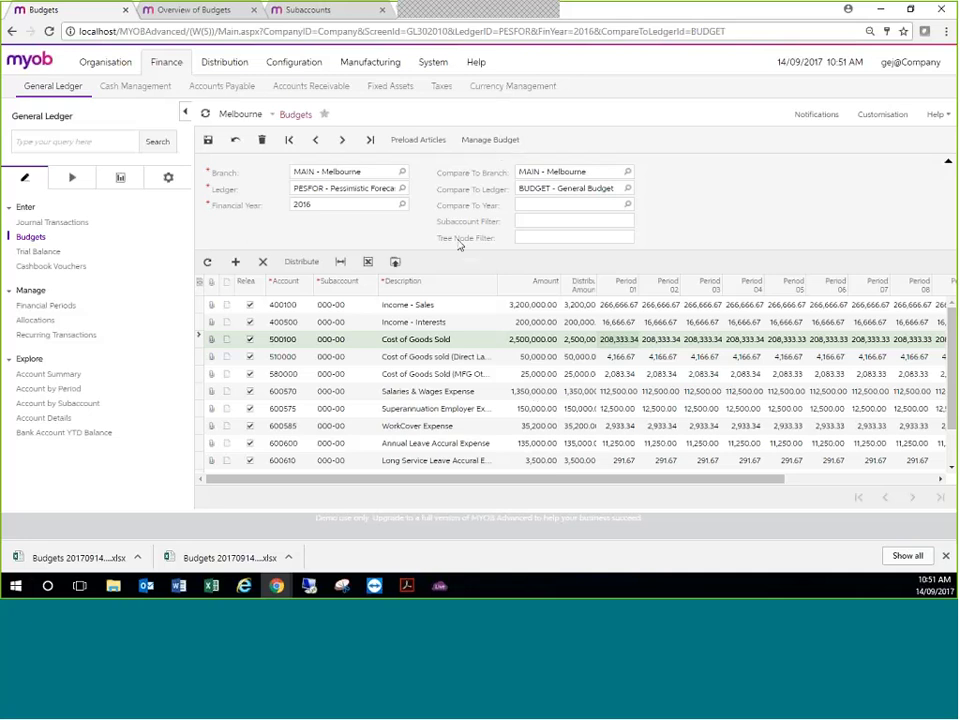
Save the rolled-back 2016 PESFOR budget.
{"action": "left_click", "coordinate": [212, 143]}
Review the actions offered by Manage Budget, including Convert Budget Using Current Budget Configuration, and close it without applying any.
{"action": "left_click", "coordinate": [490, 140]}
{"action": "left_click", "coordinate": [703, 291]}
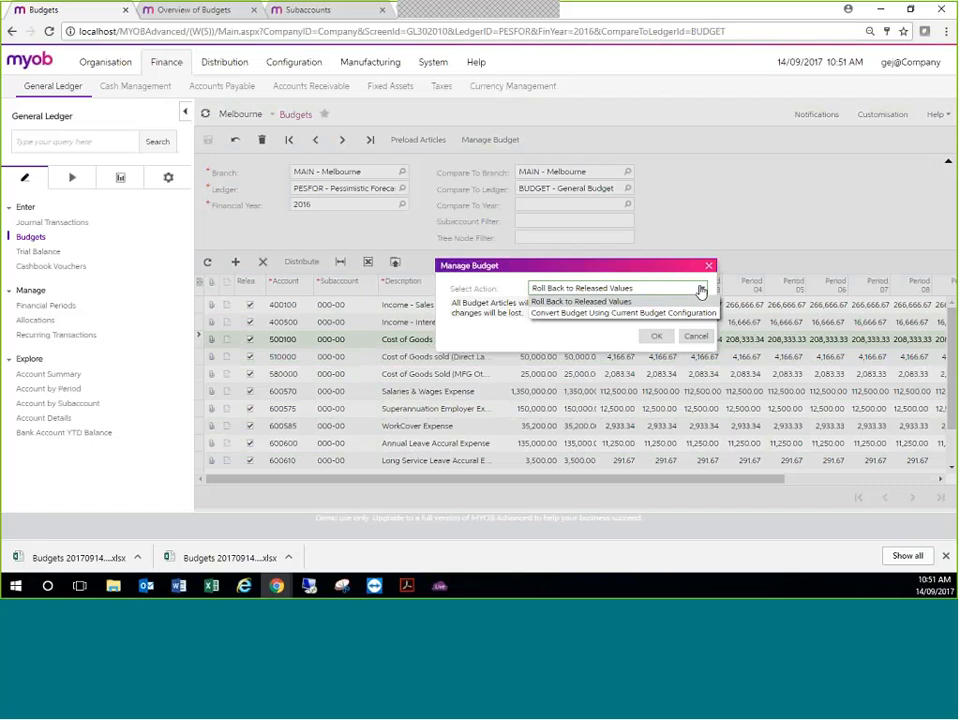
{"action": "left_click", "coordinate": [856, 206]}
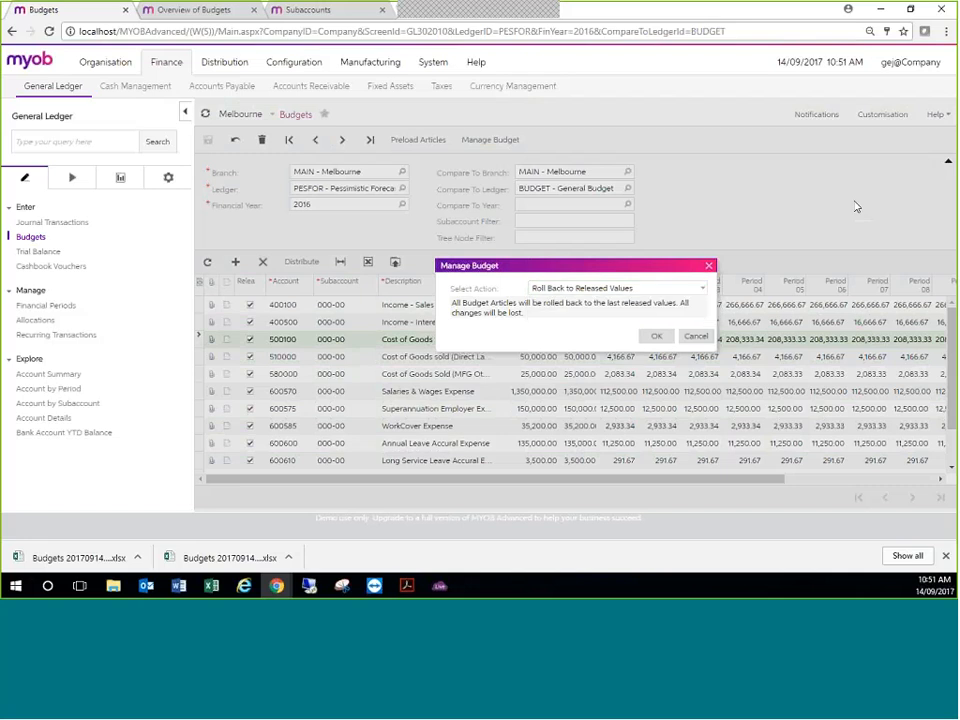
{"action": "left_click", "coordinate": [696, 336]}
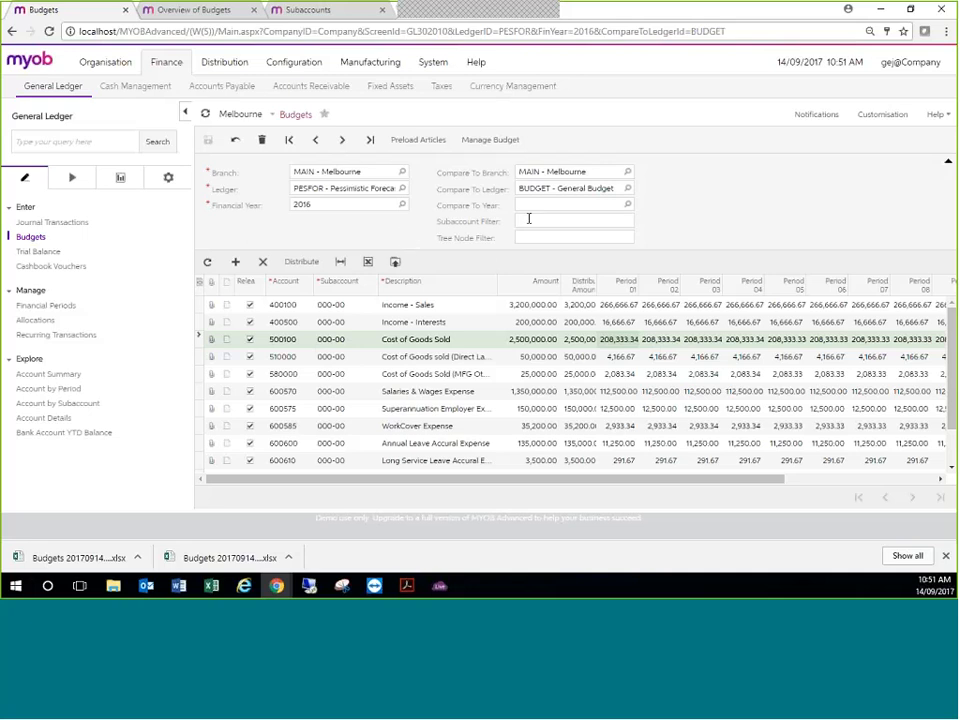
{"action": "left_click", "coordinate": [514, 140]}
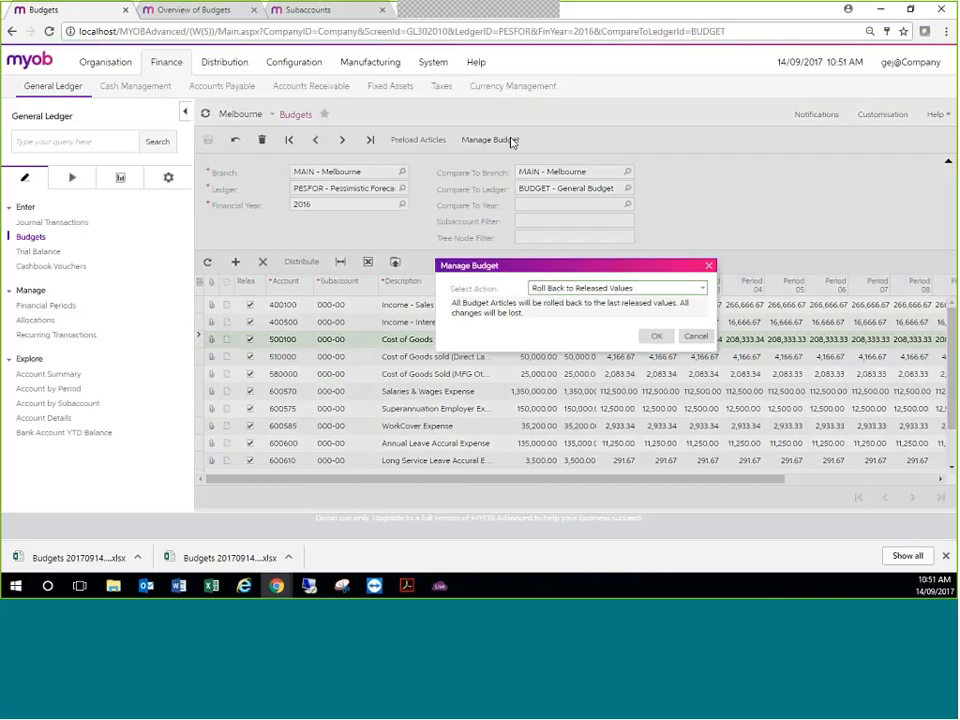
{"action": "left_click", "coordinate": [689, 288]}
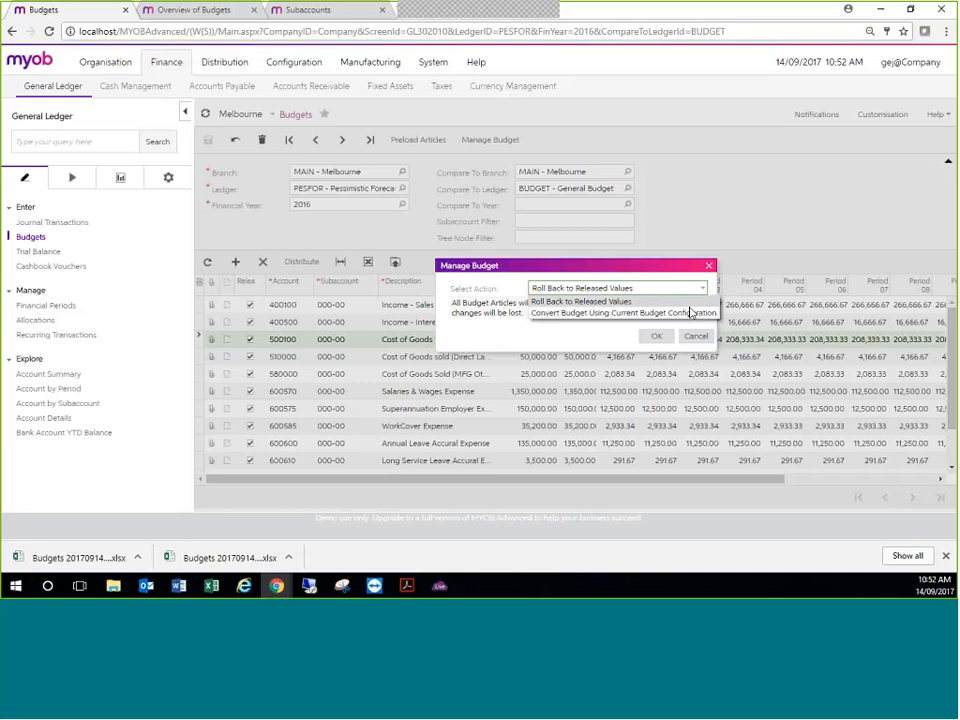
{"action": "left_click", "coordinate": [750, 261]}
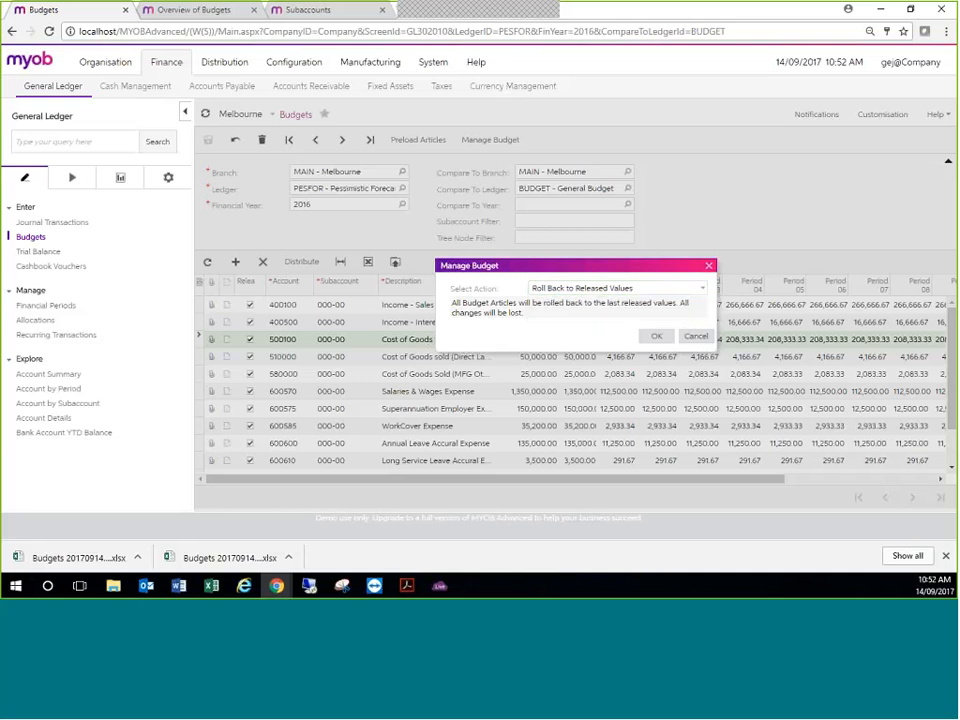
{"action": "left_click", "coordinate": [695, 338]}
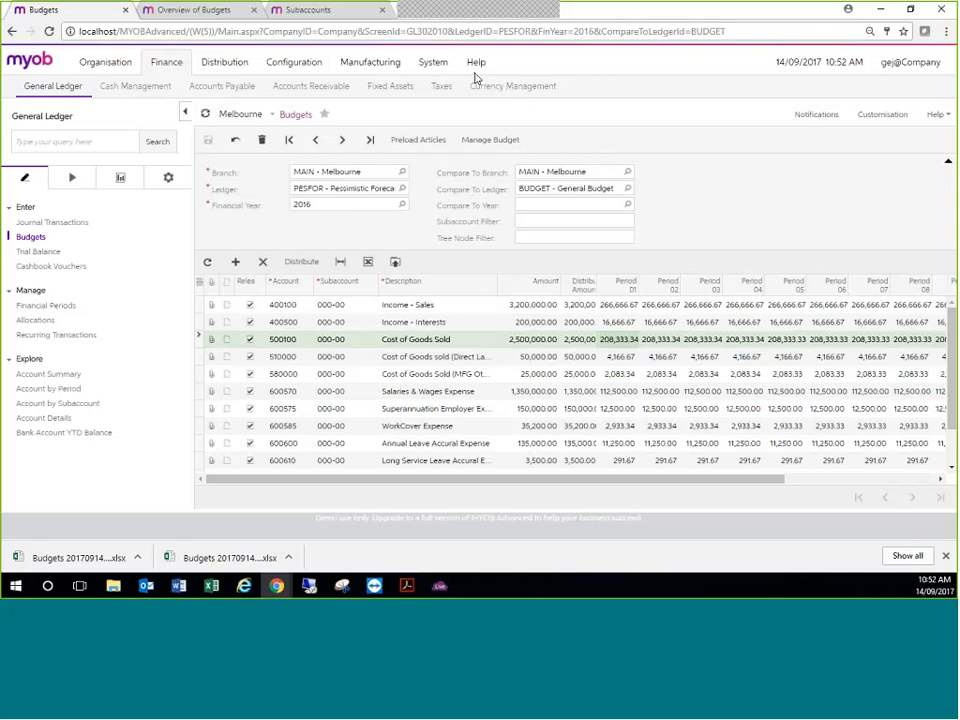
{"action": "mouse_move", "coordinate": [507, 11]}
{"action": "left_click", "coordinate": [552, 22]}
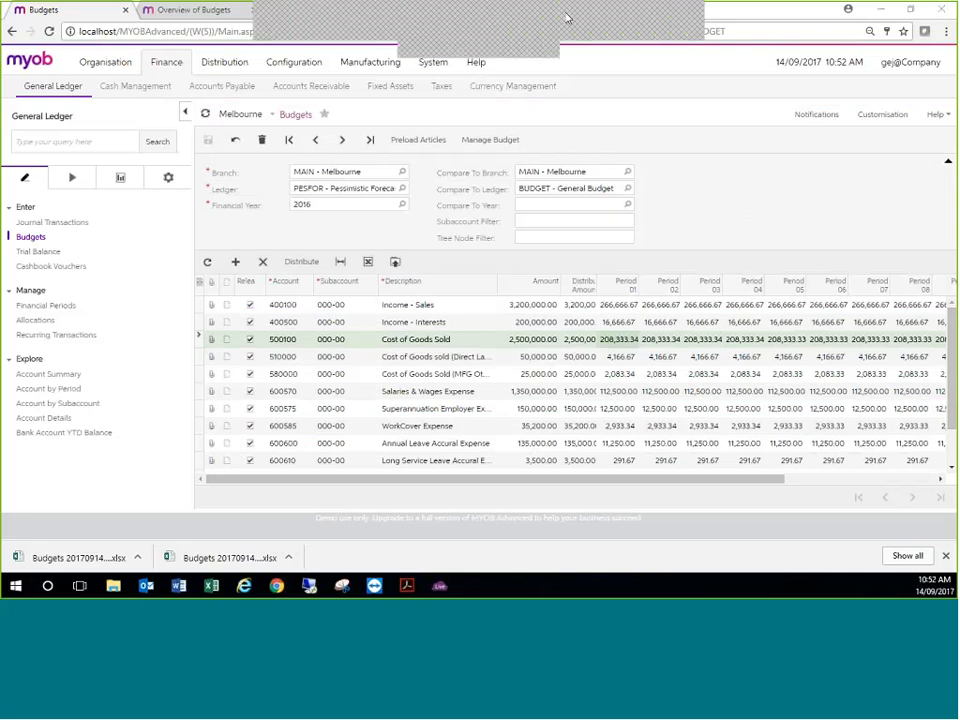